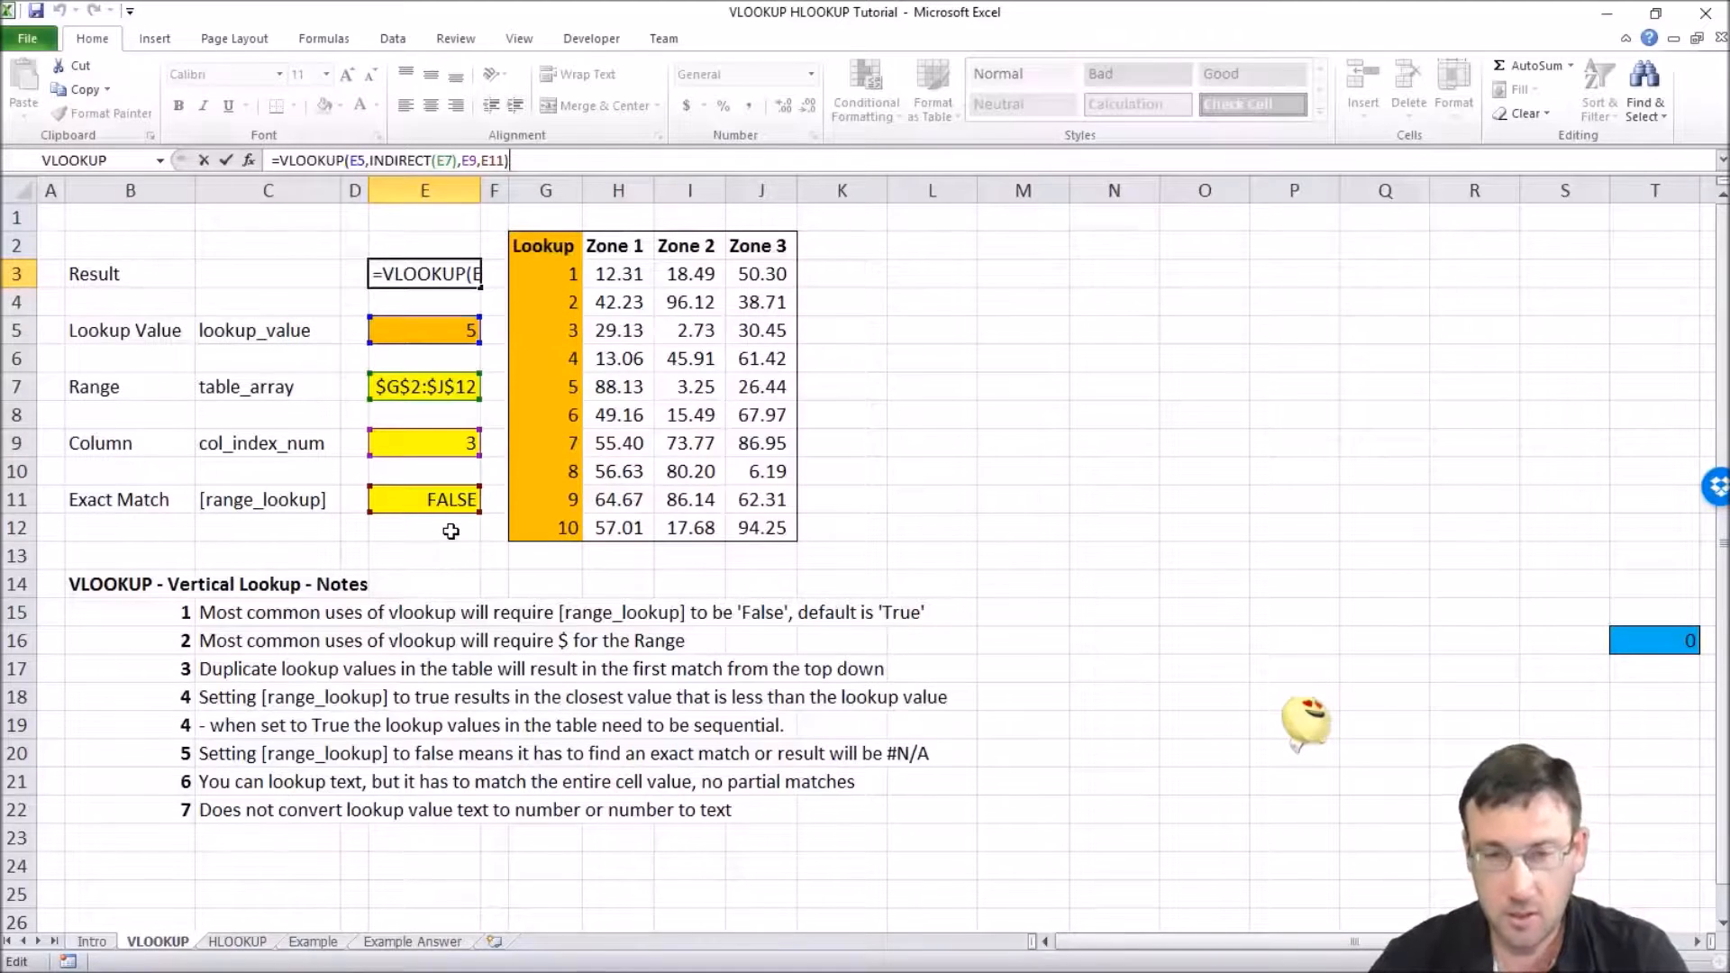
- Leave the result formula in E3 as it is and start a VLOOKUP formula in cell E2 with lookup value 5
key(Return)
key(Up)
key(Up)
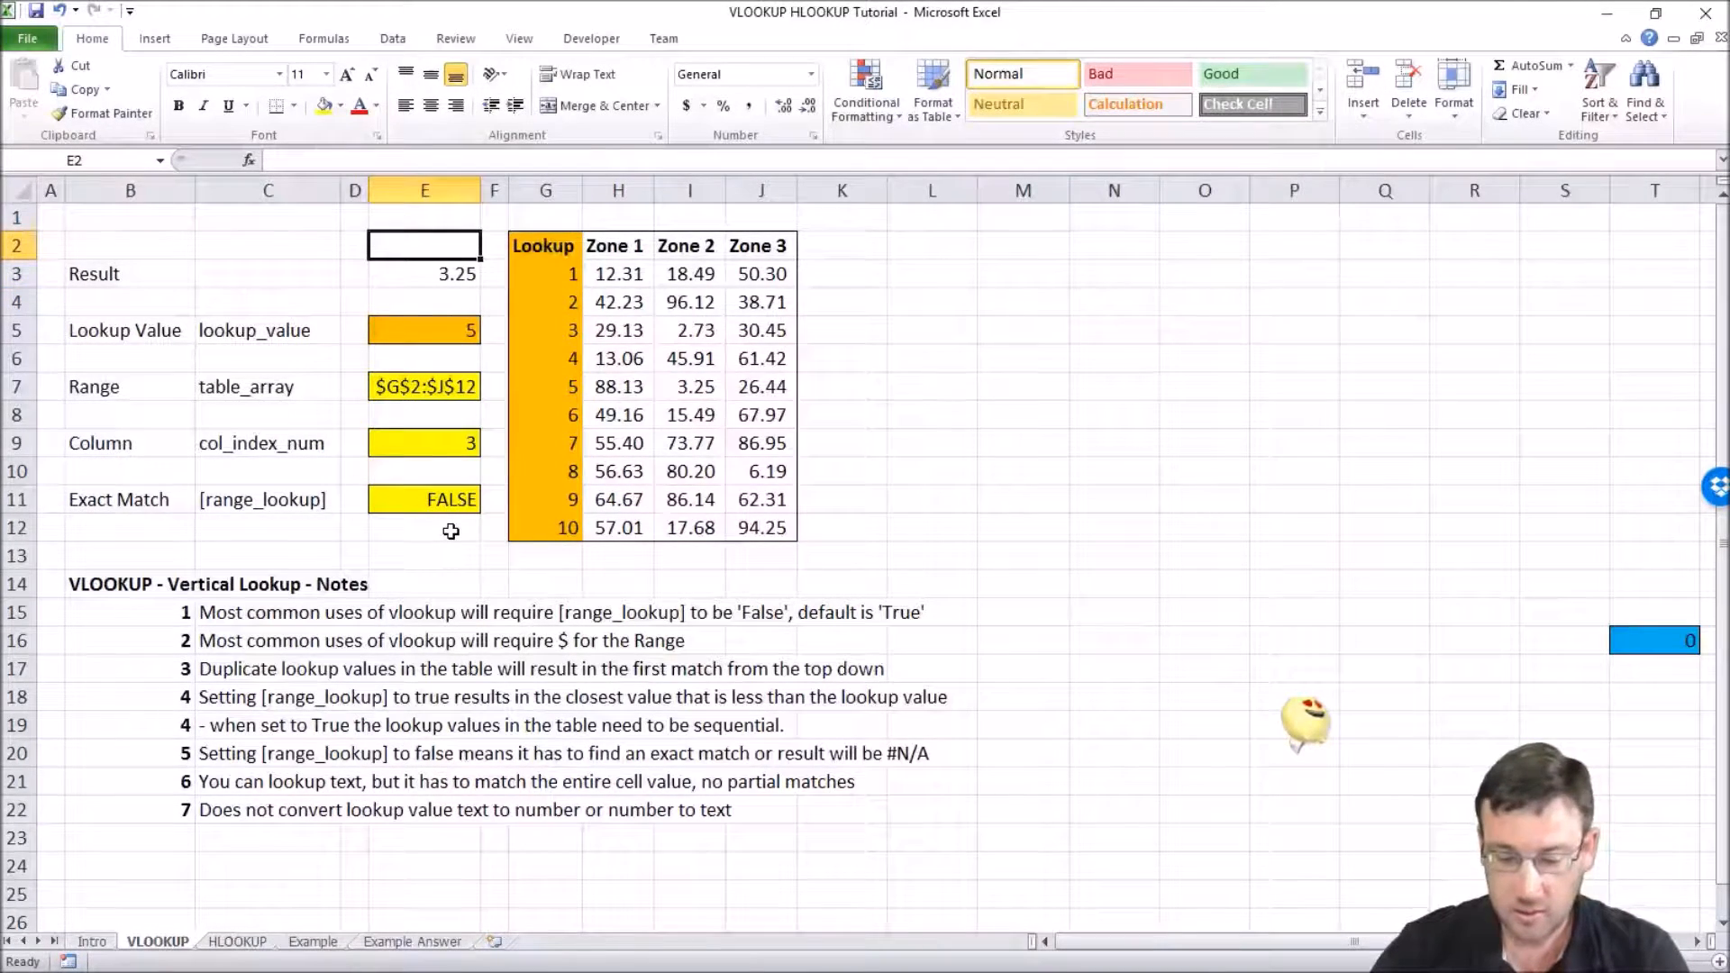
text(=)
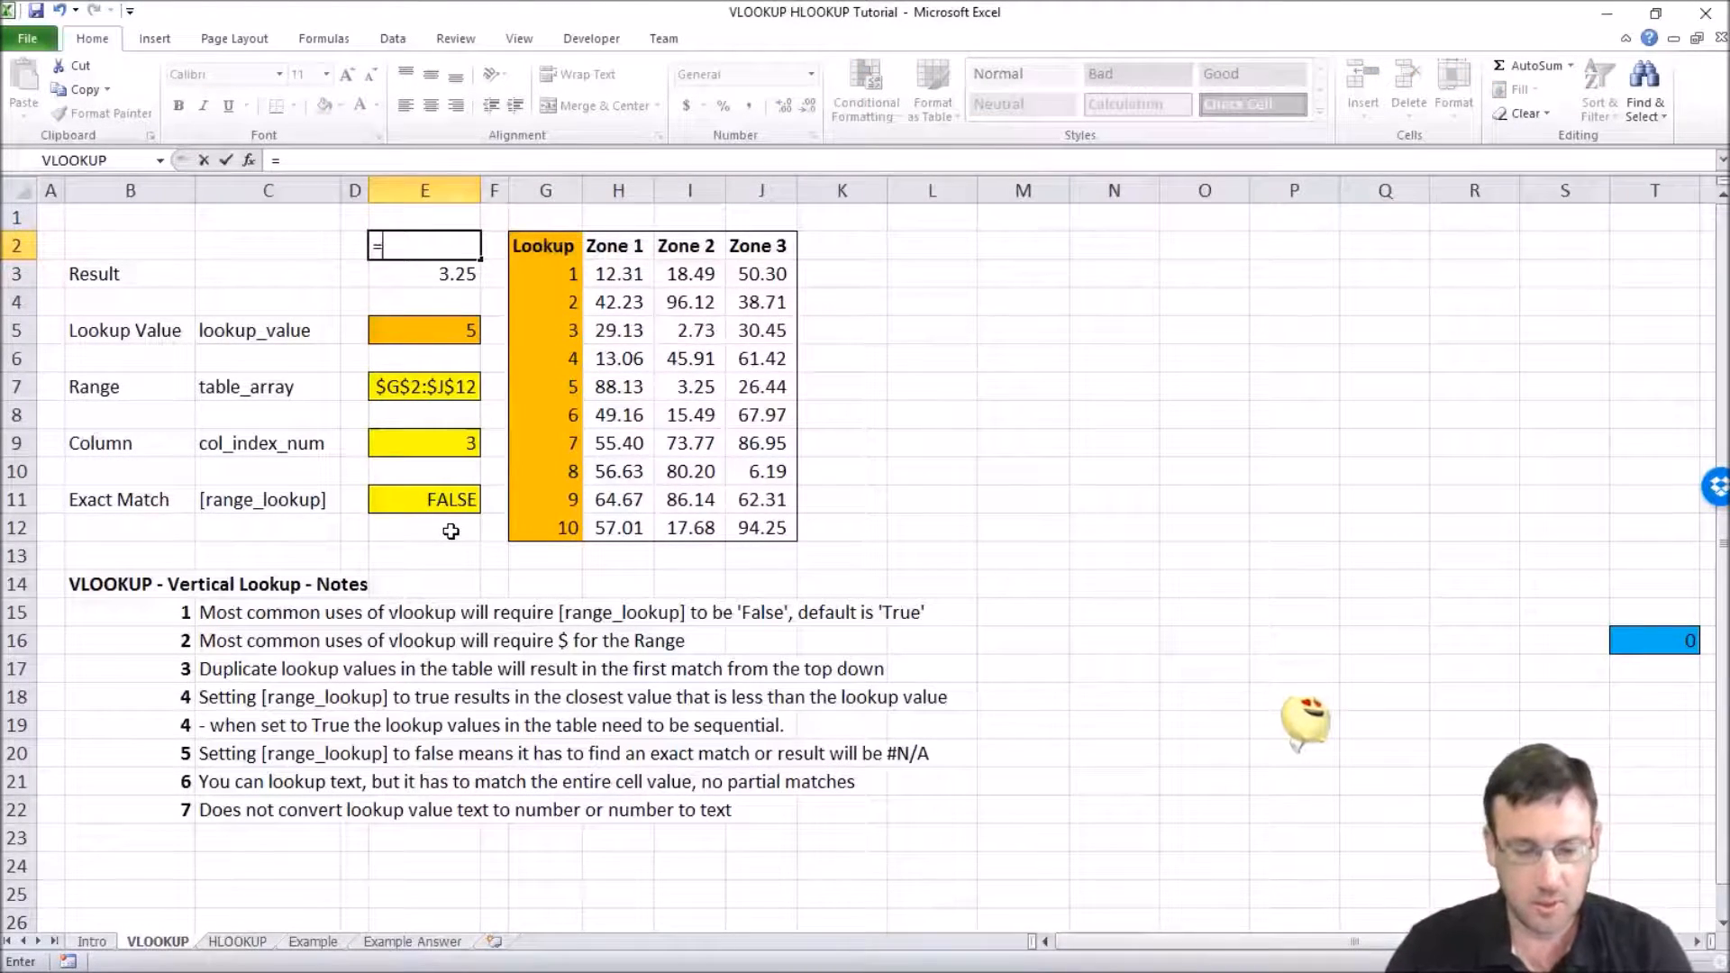
text(vlook)
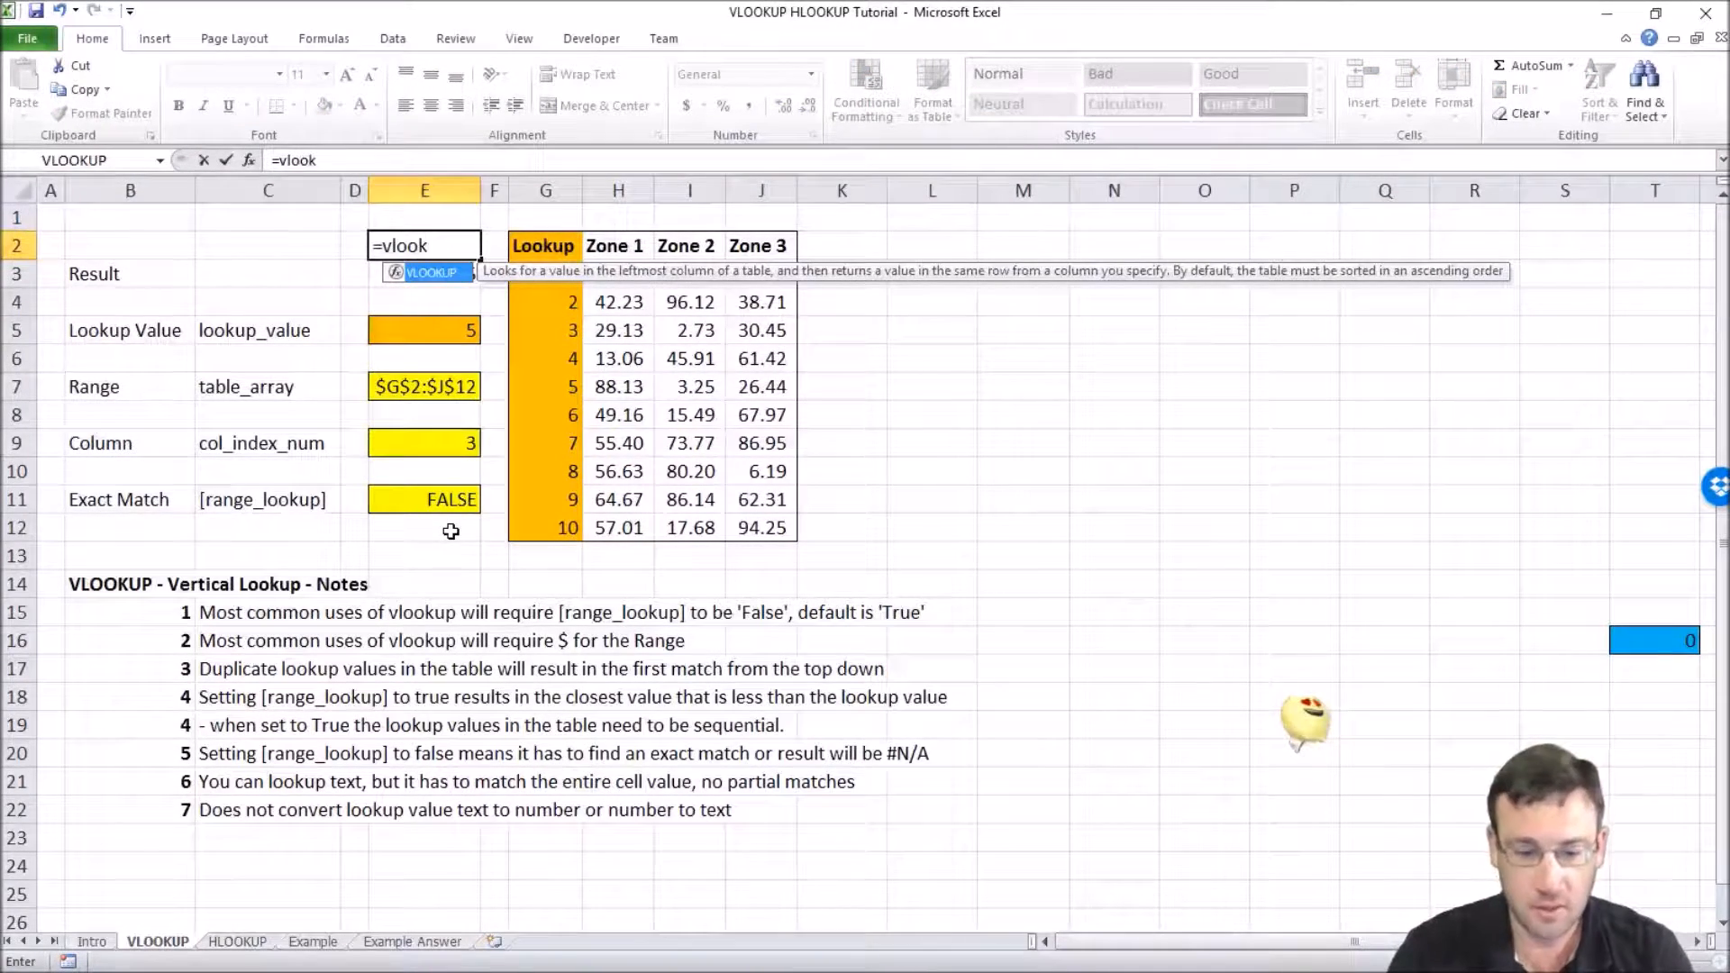
text(up()
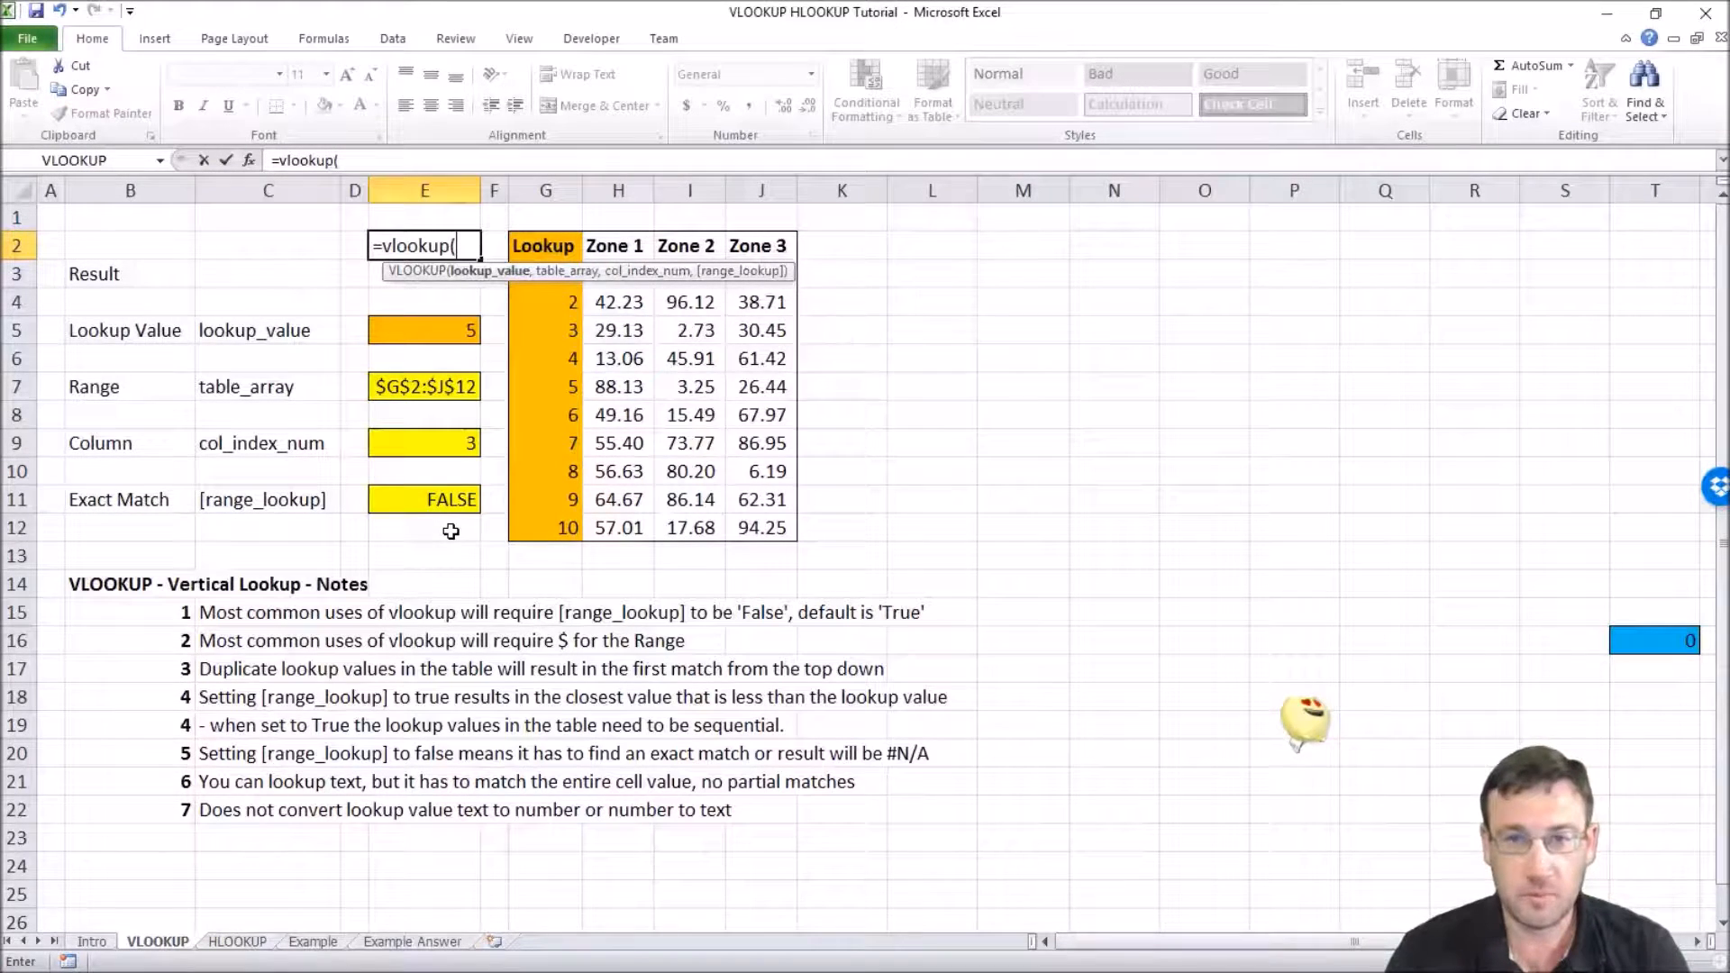
text(5,)
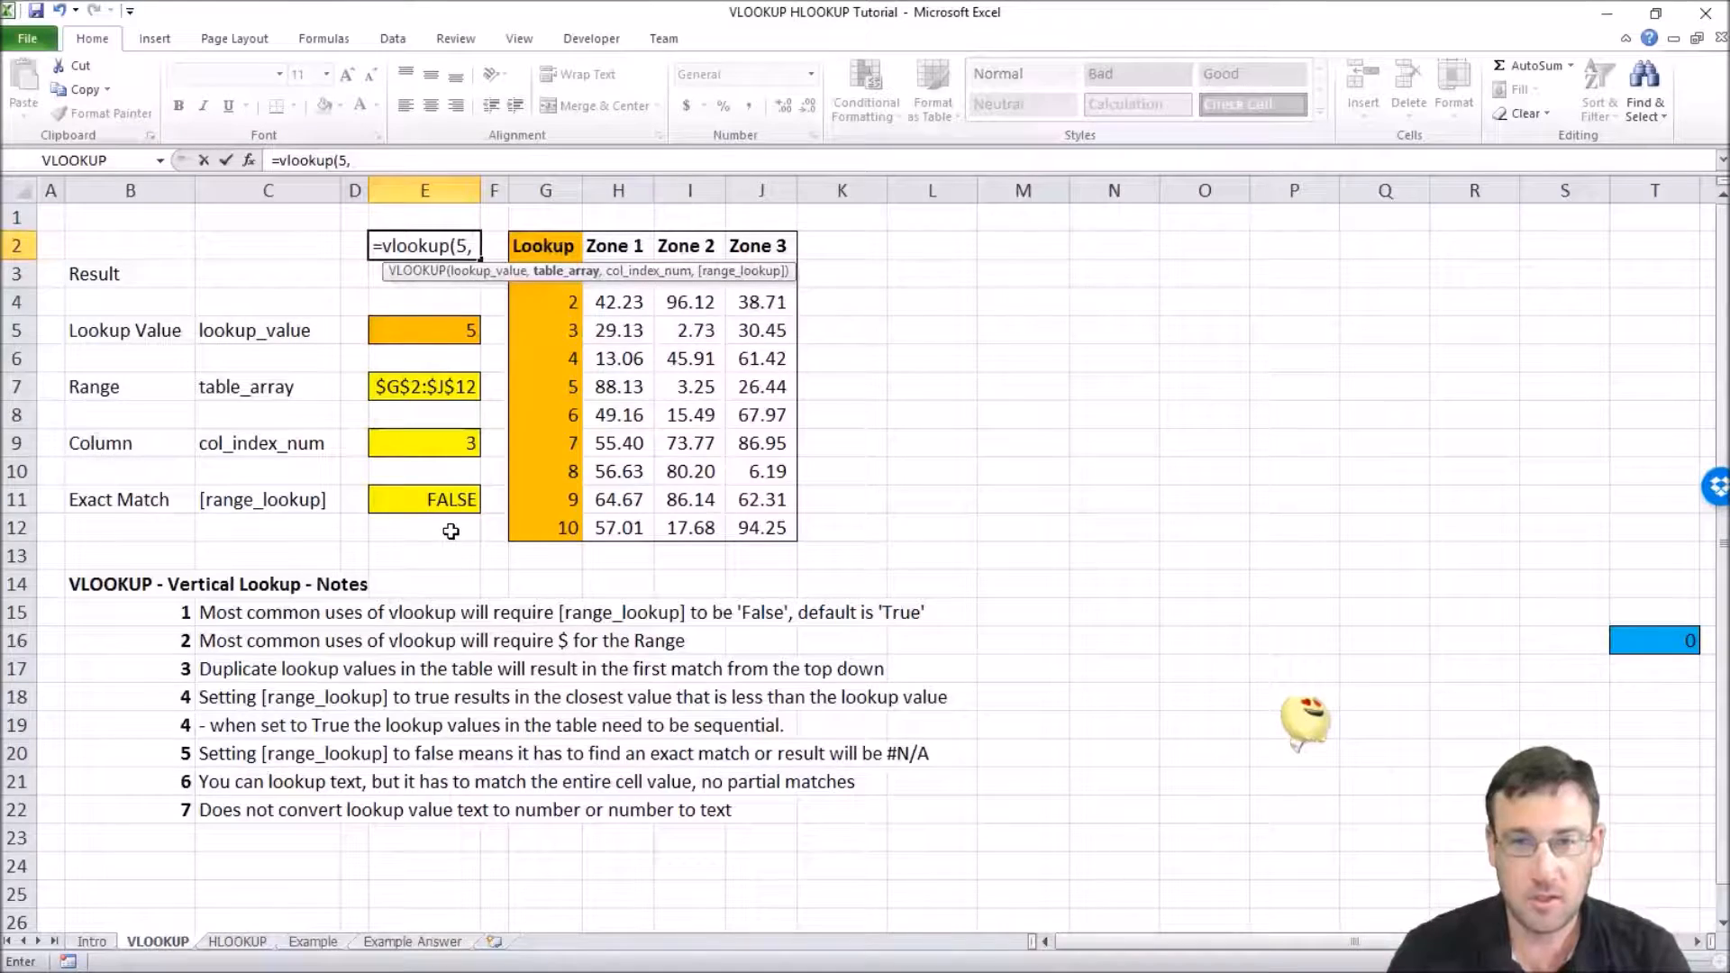
- Complete the E2 VLOOKUP with table array G2:J12, column index 3 and FALSE for the range lookup
text(G@)
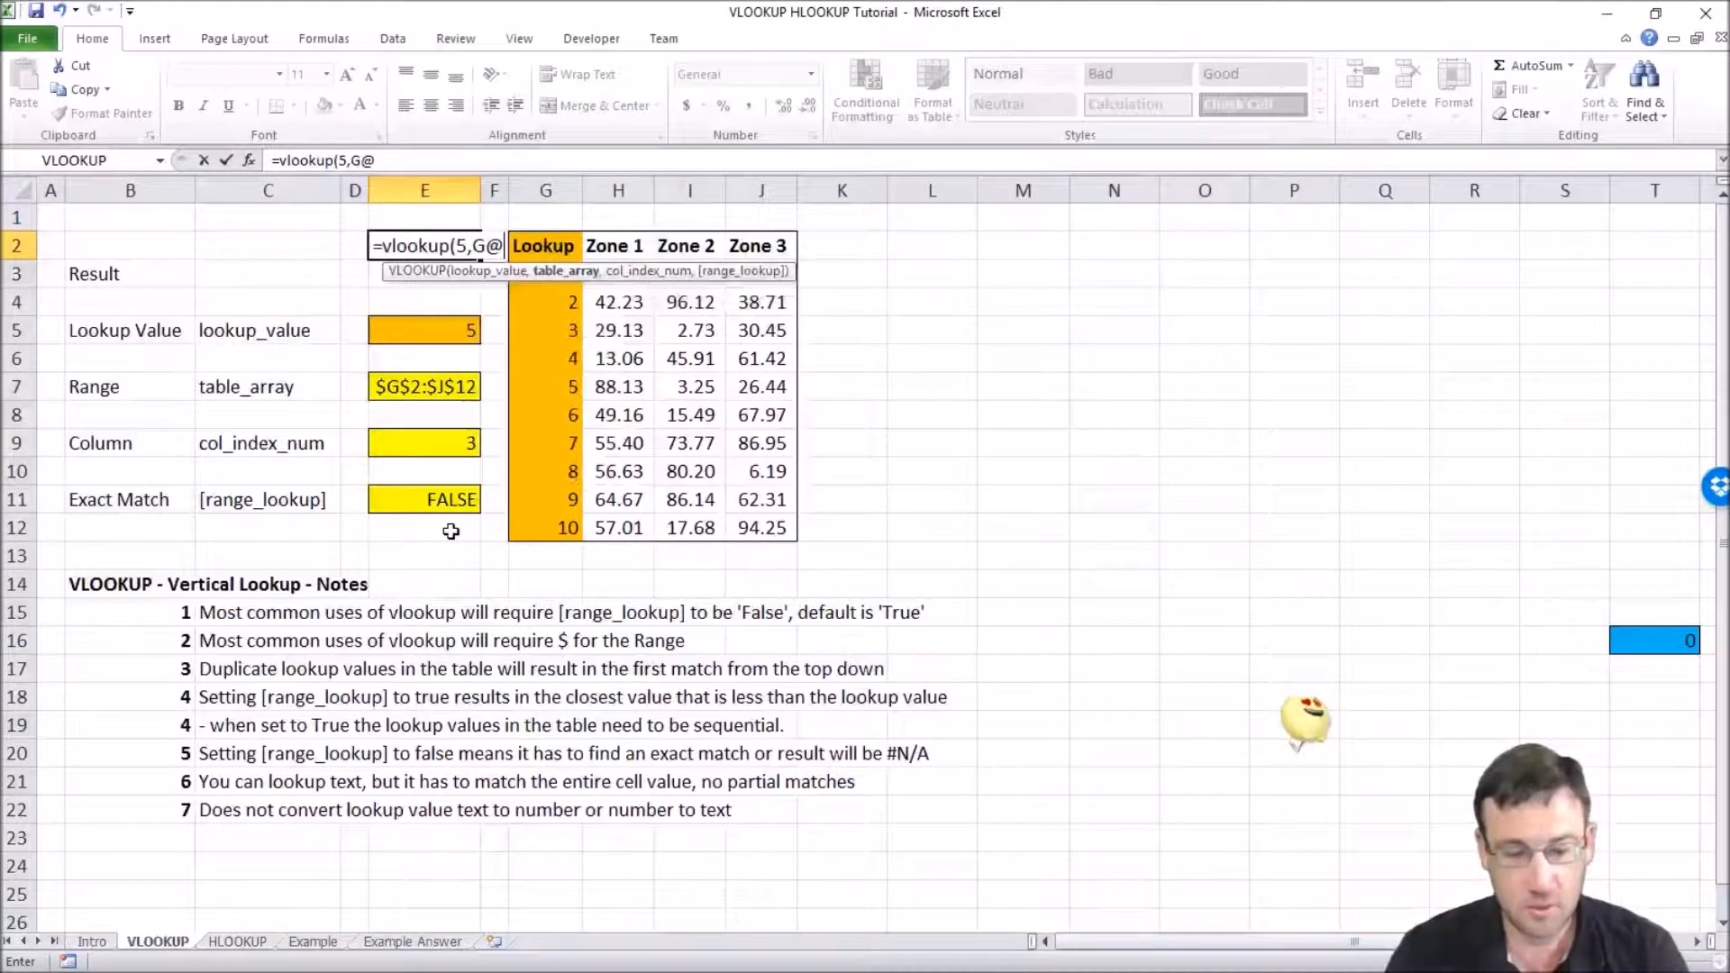
text(:J12)
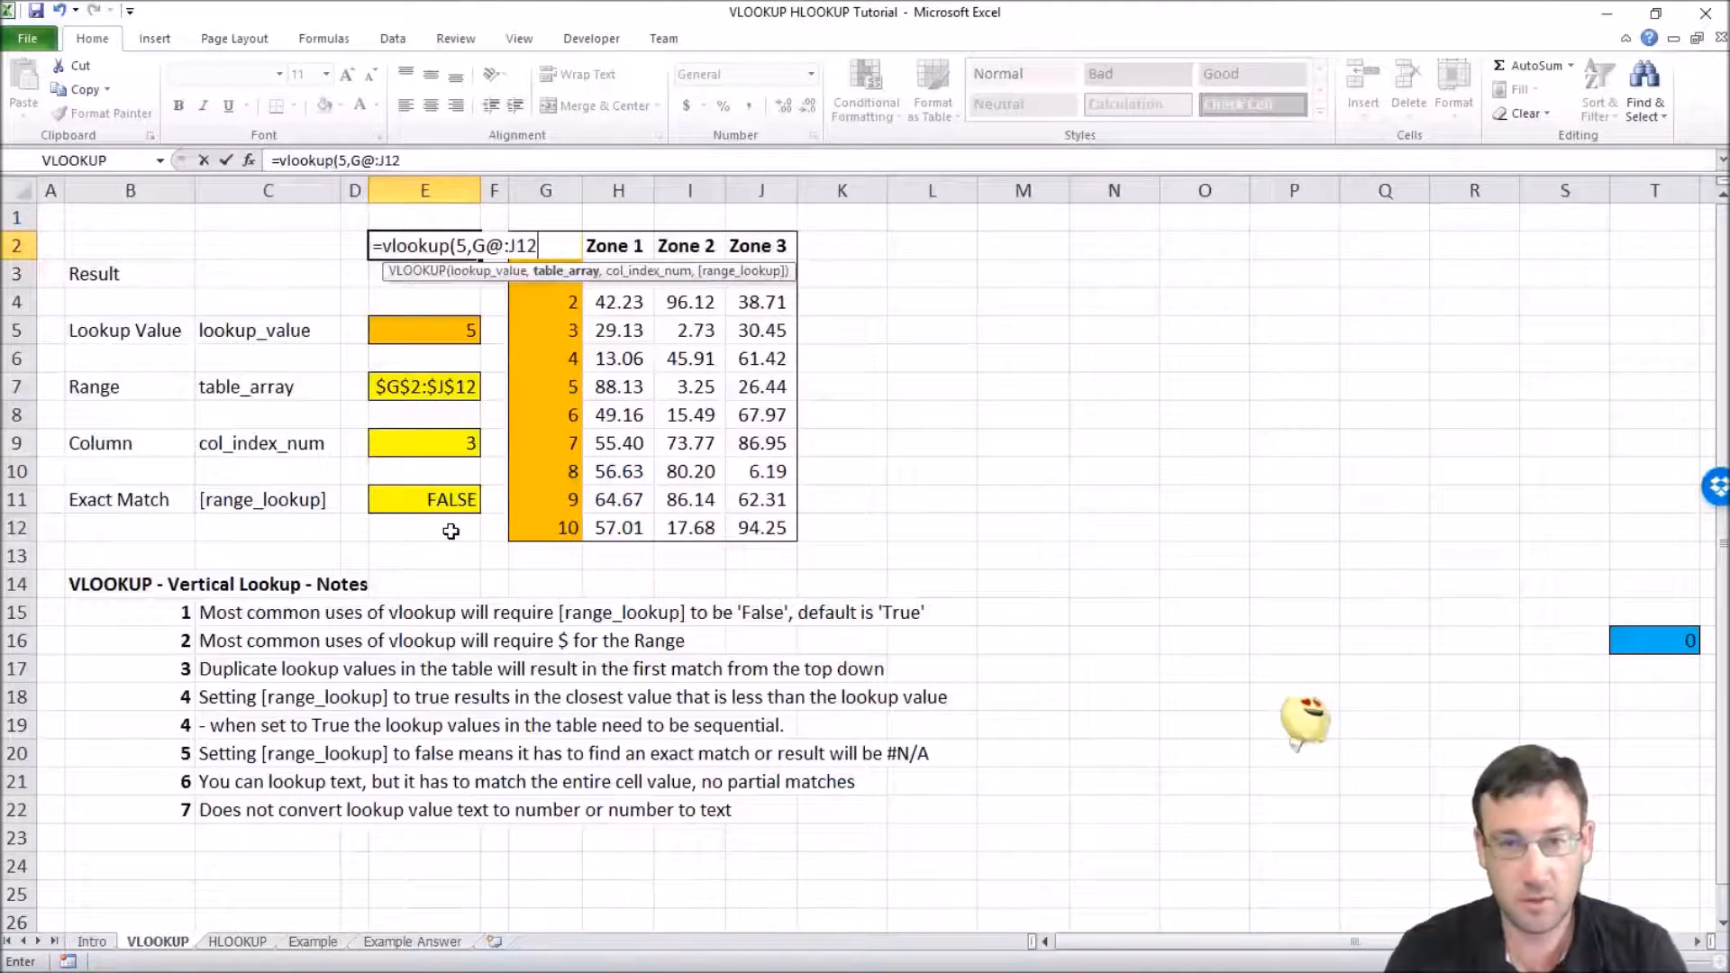
key(BackSpace)
key(BackSpace)
key(BackSpace)
key(BackSpace)
text(2:J)
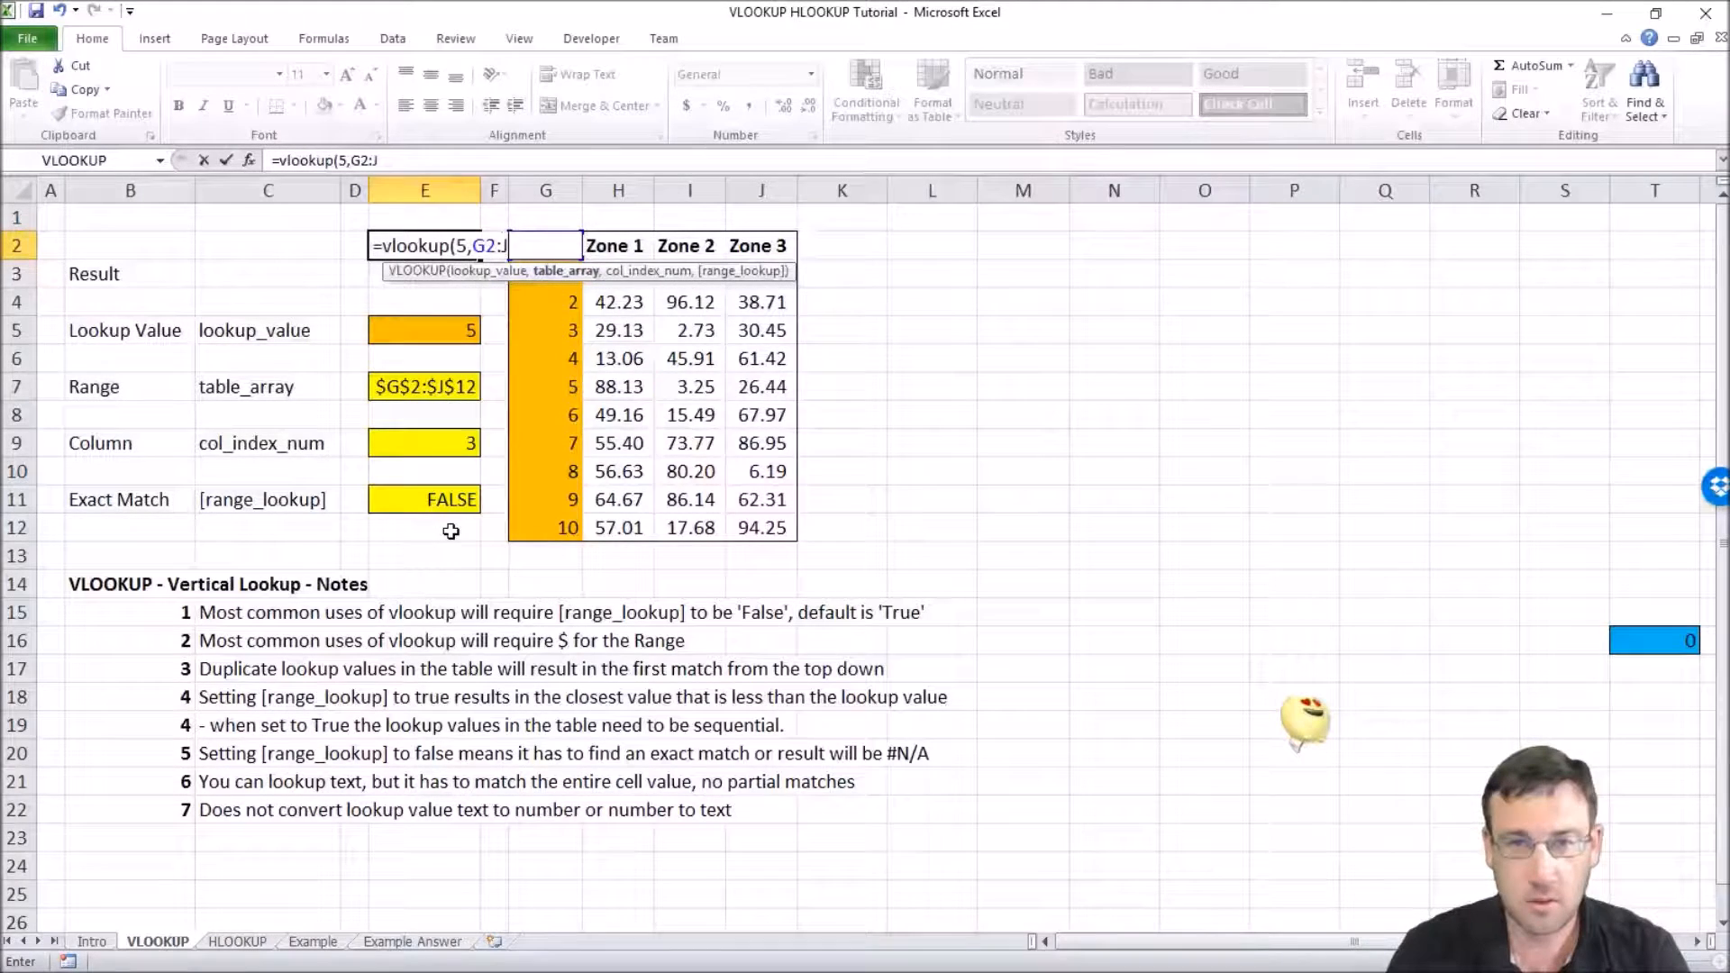
text(12,)
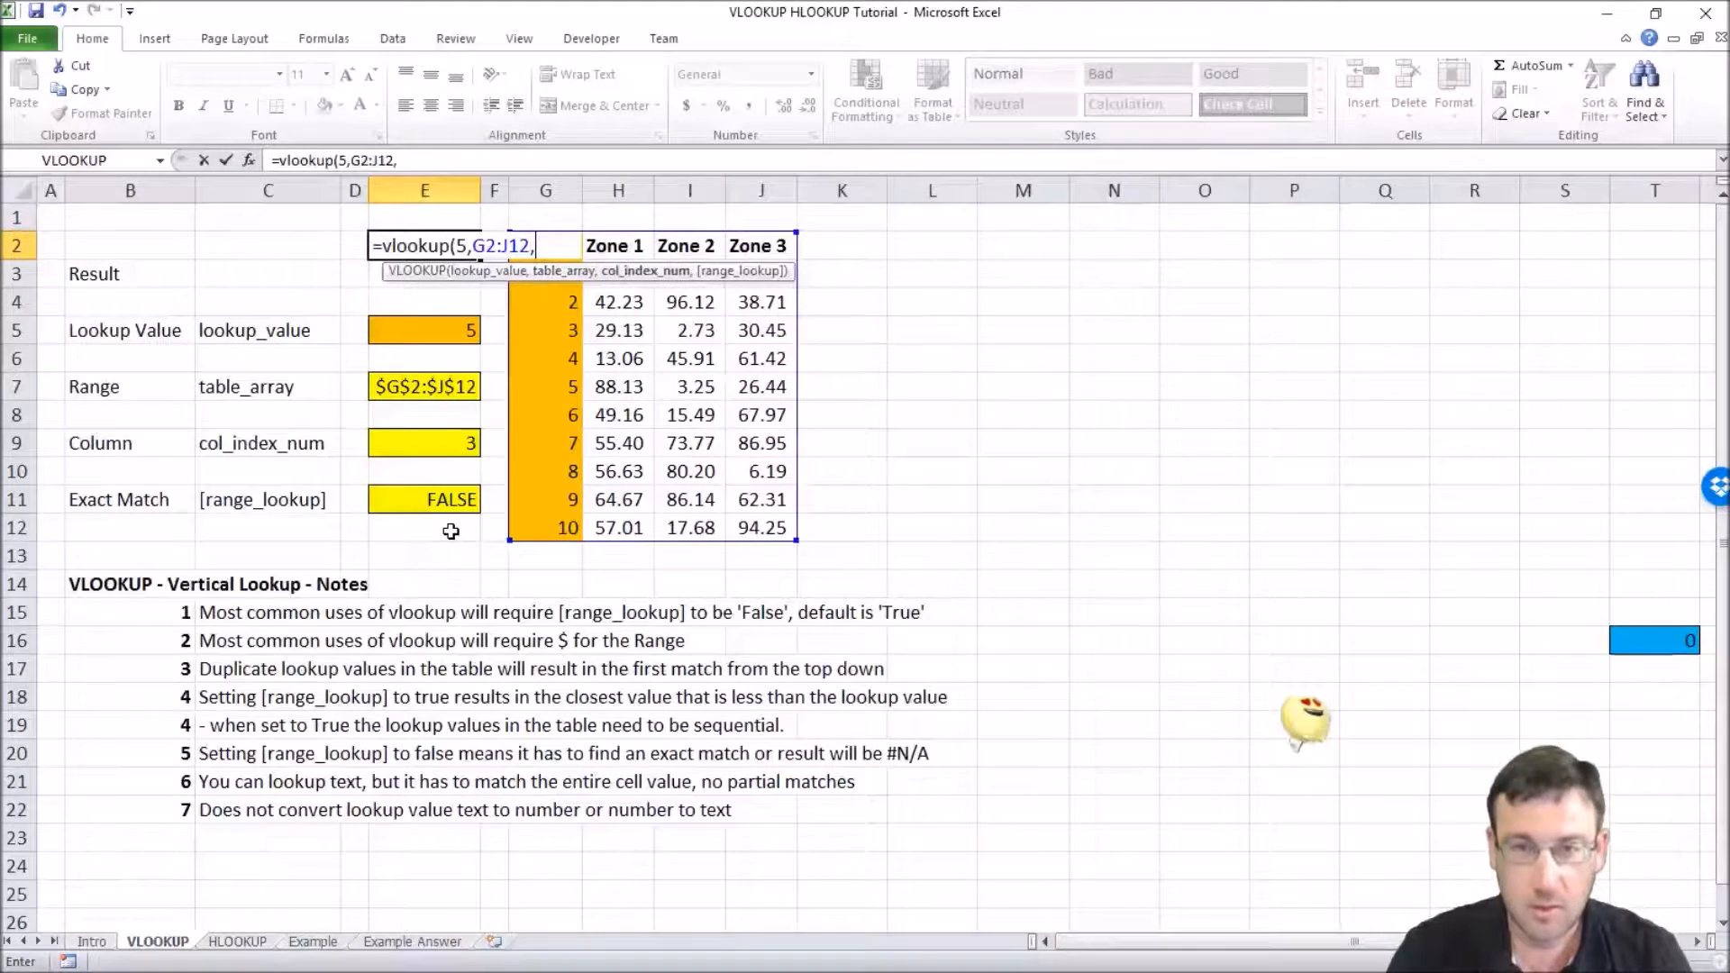
text(3,)
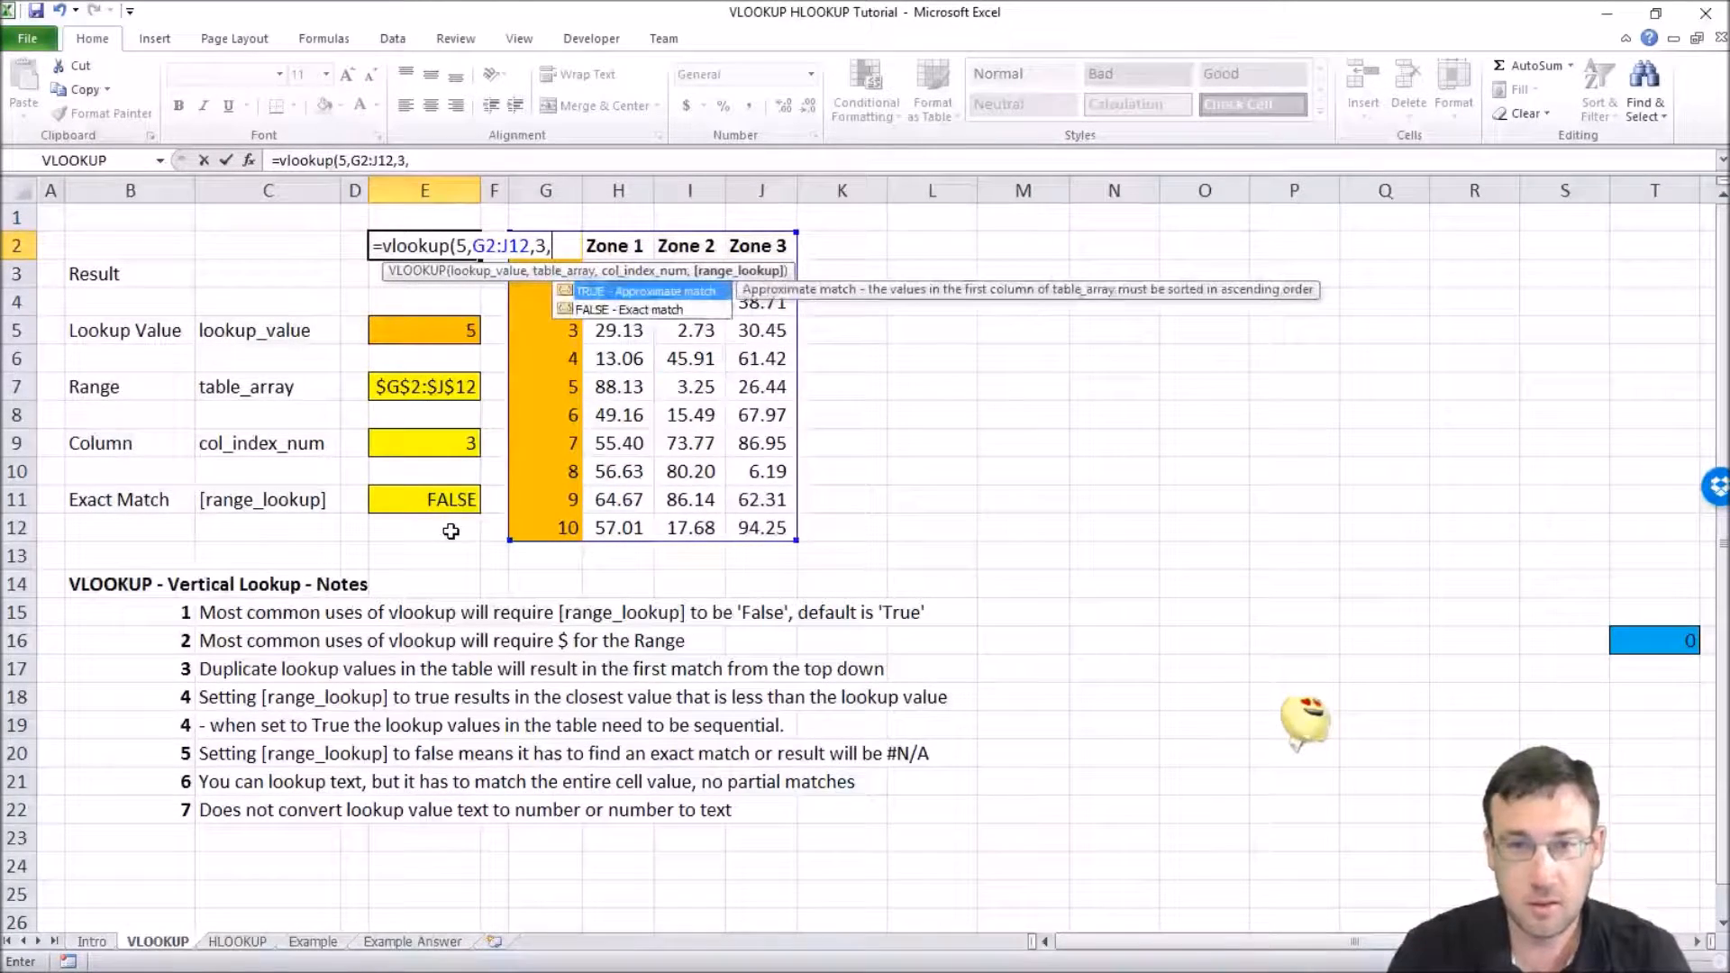
text(FALSE))
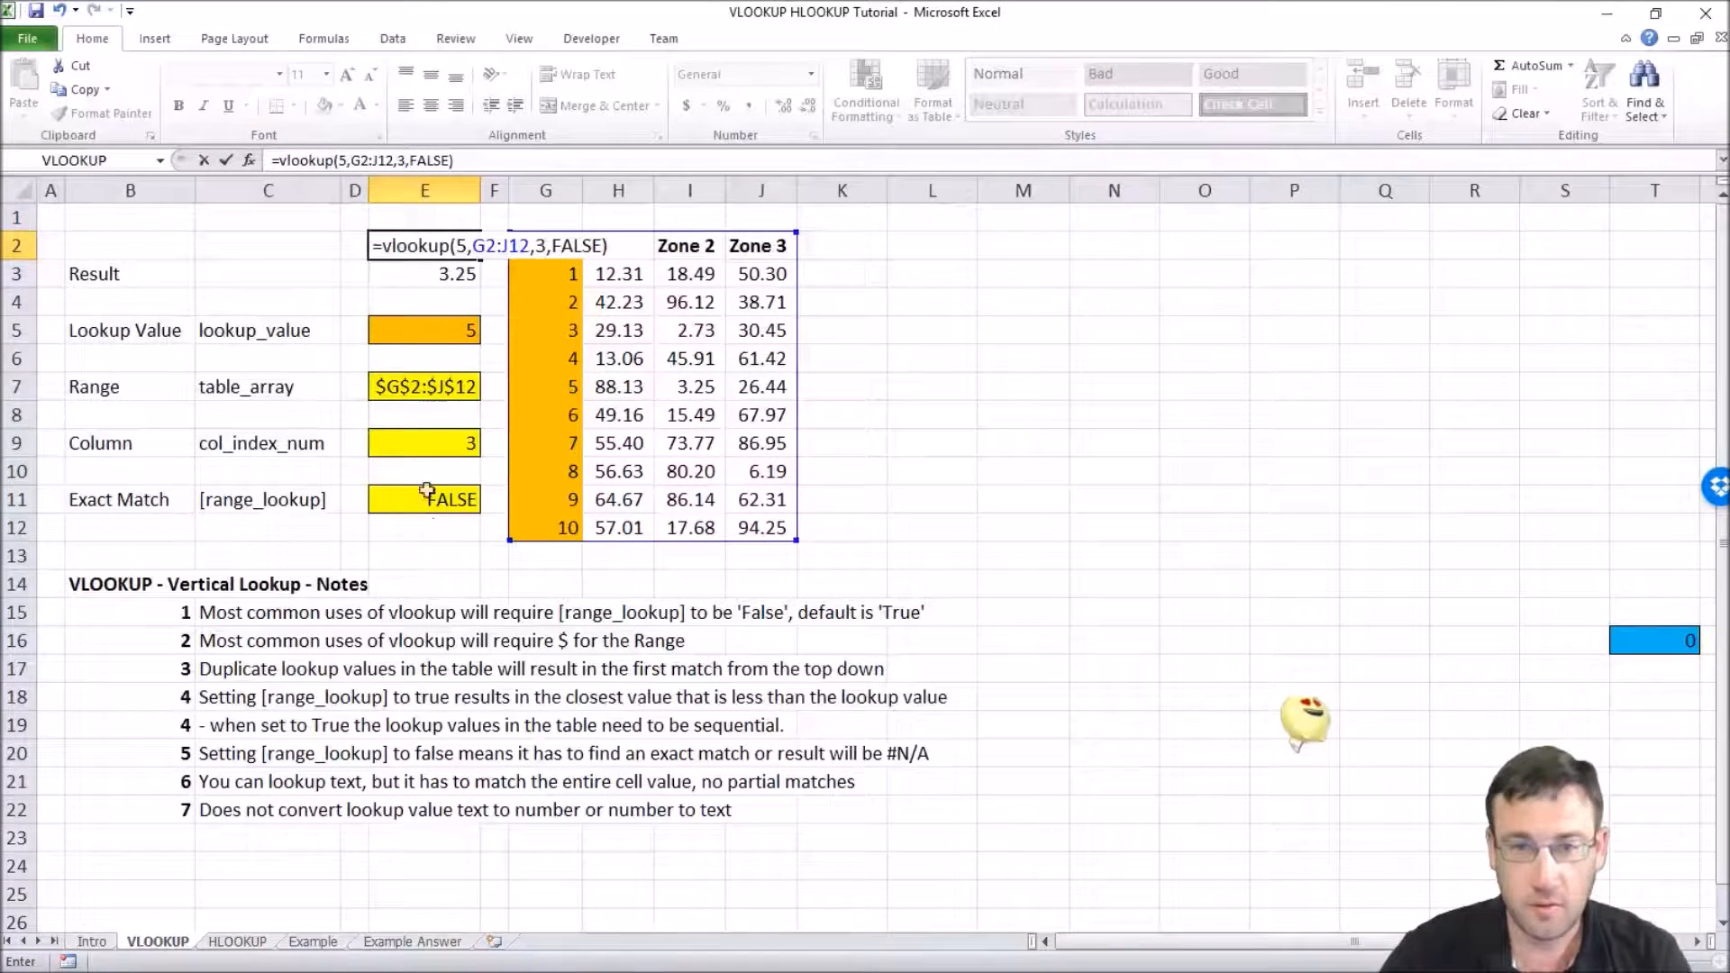
key(Return)
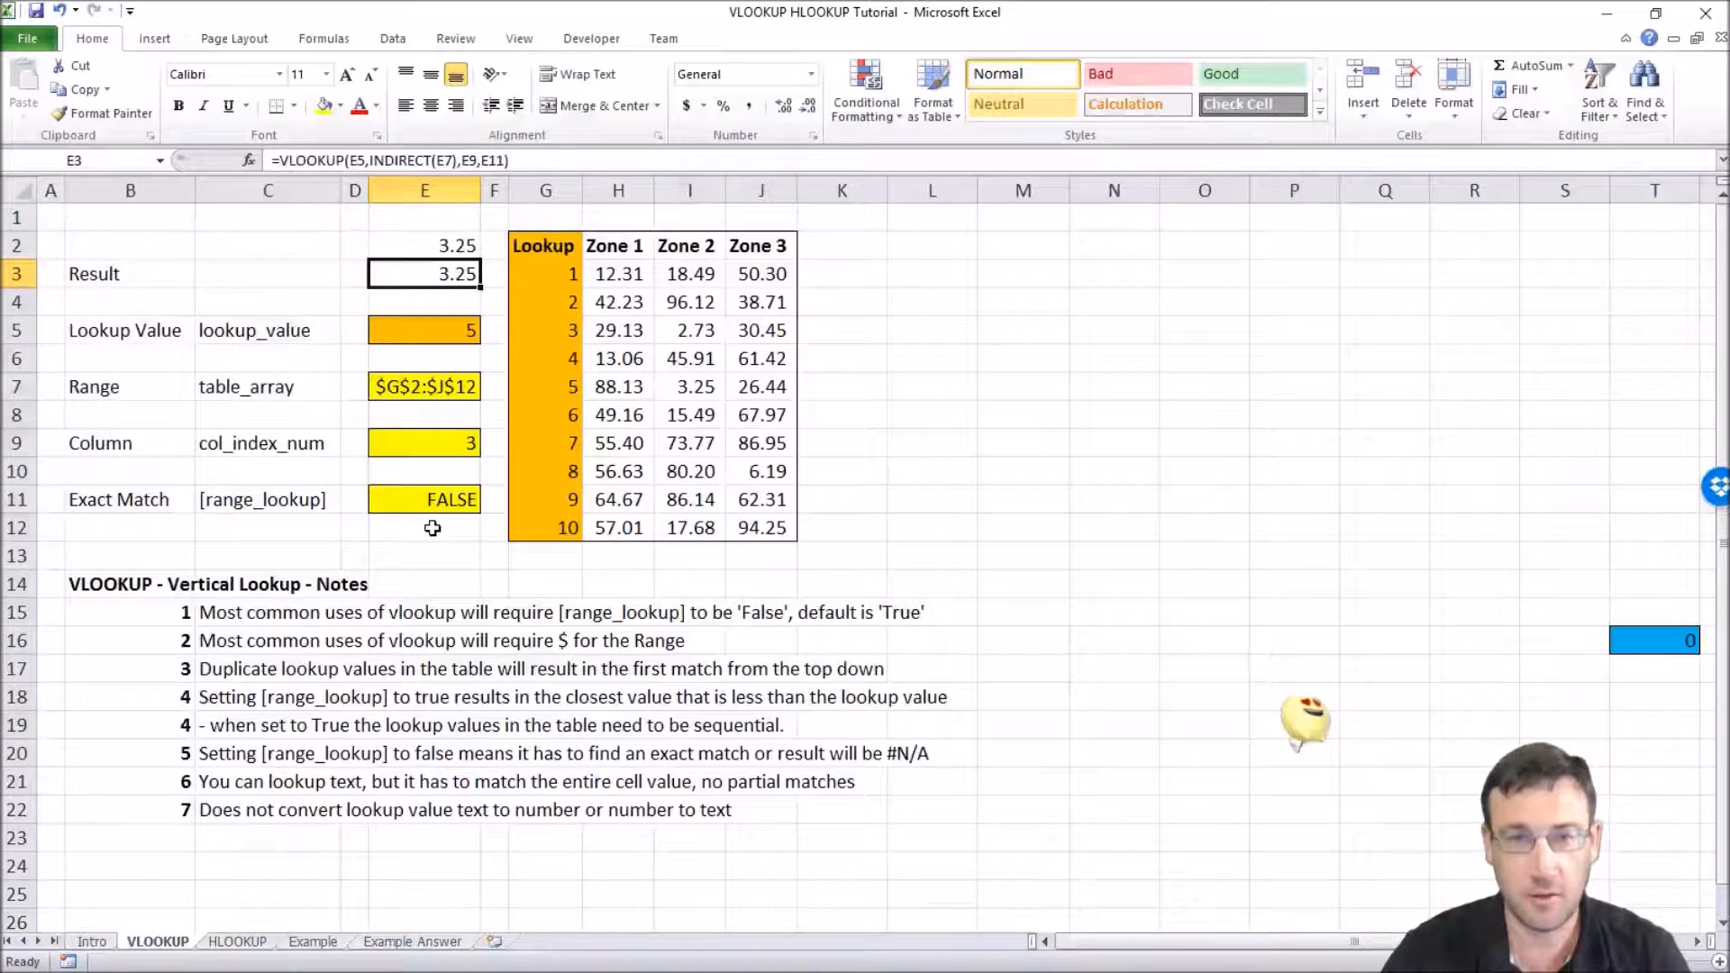
- Clear the VLOOKUP formula from cell E2
key(Up)
key(Delete)
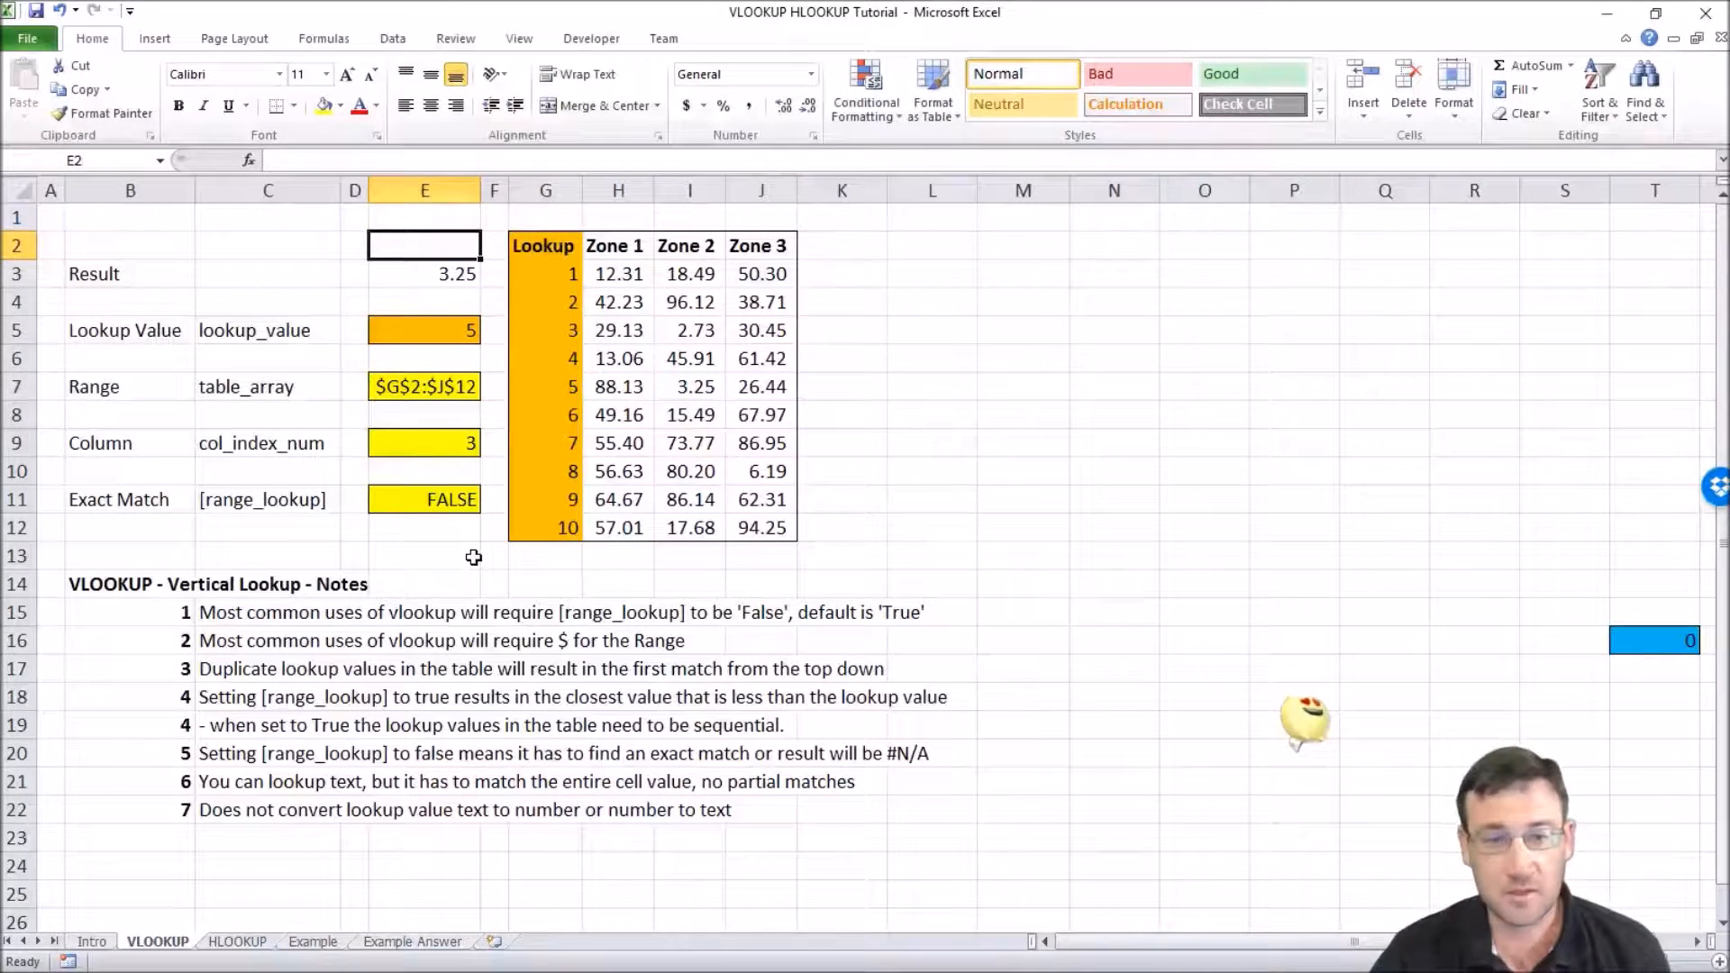
key(alt+Tab)
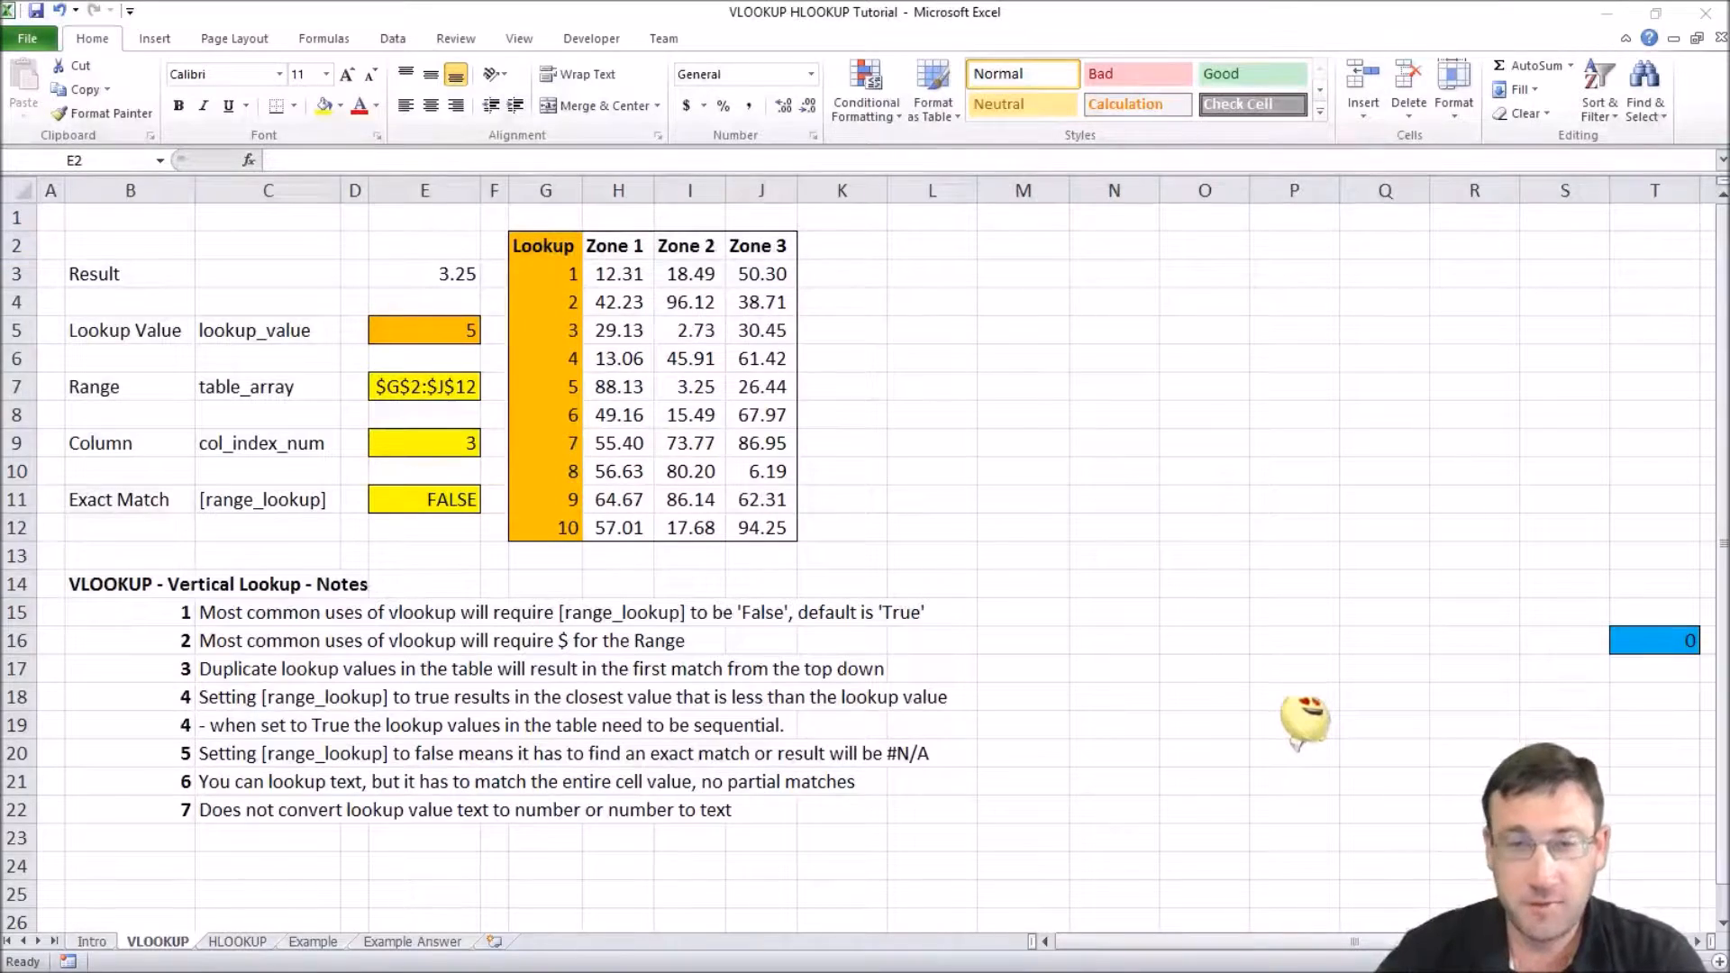
key(alt+Tab)
- Examine the lookup value and range arguments, and trace value 5 down the Lookup column of table G2:J12
click(462, 329)
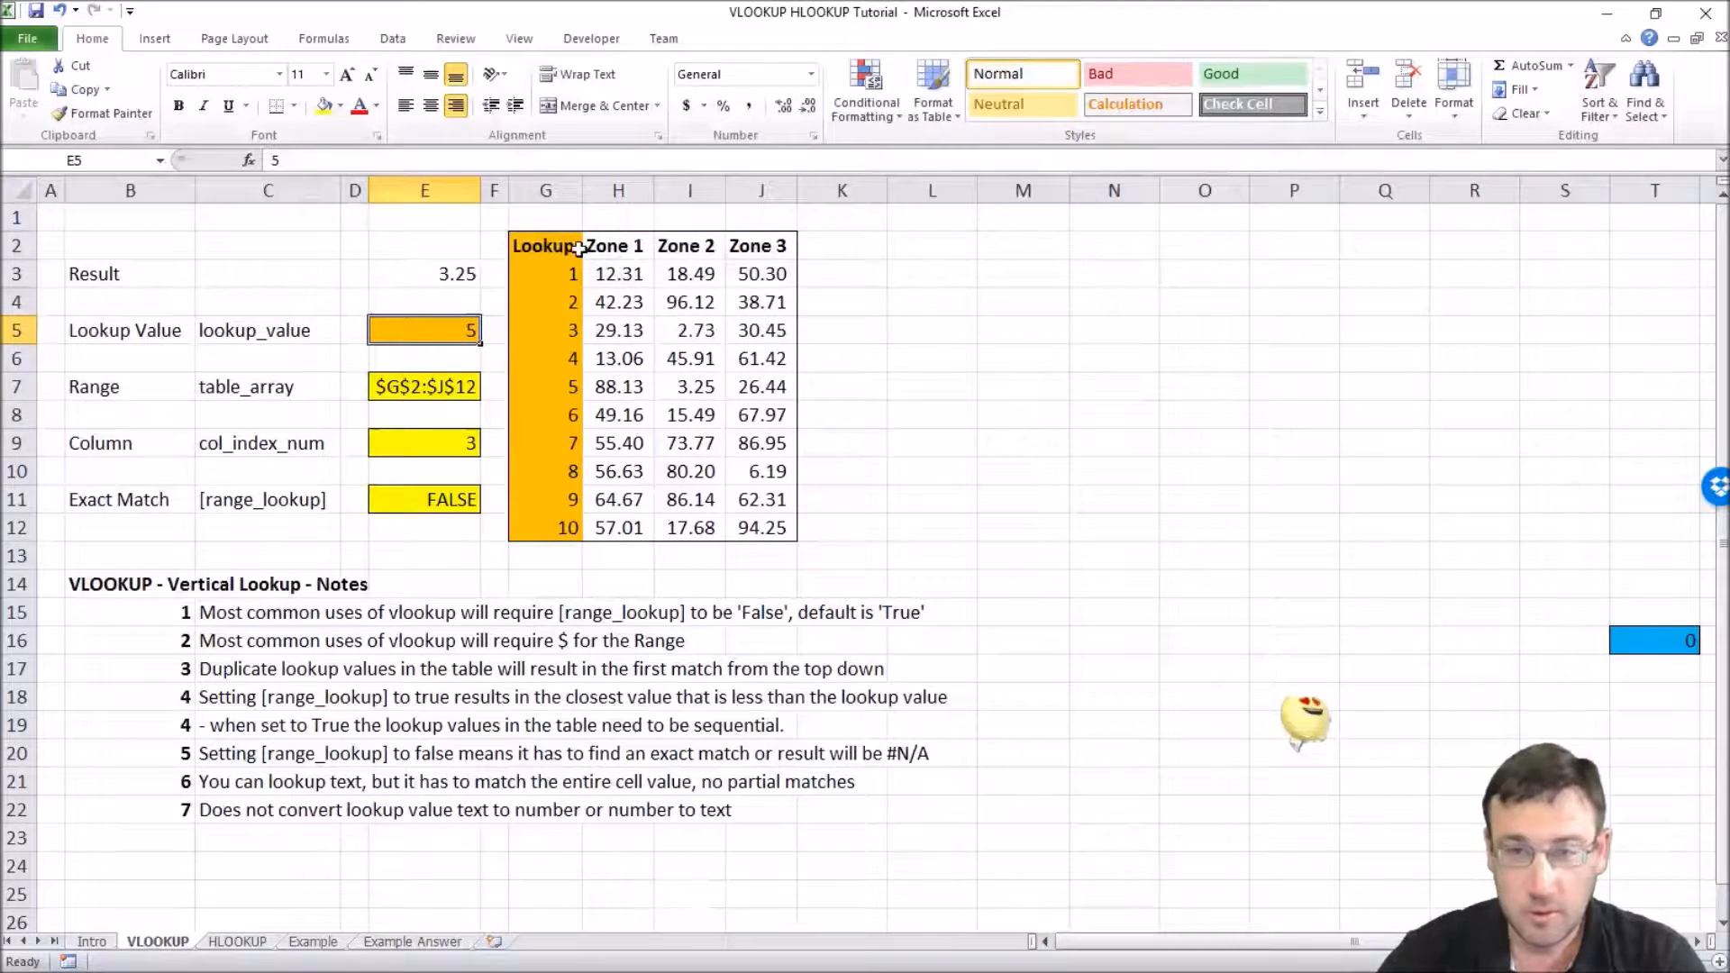
click(442, 396)
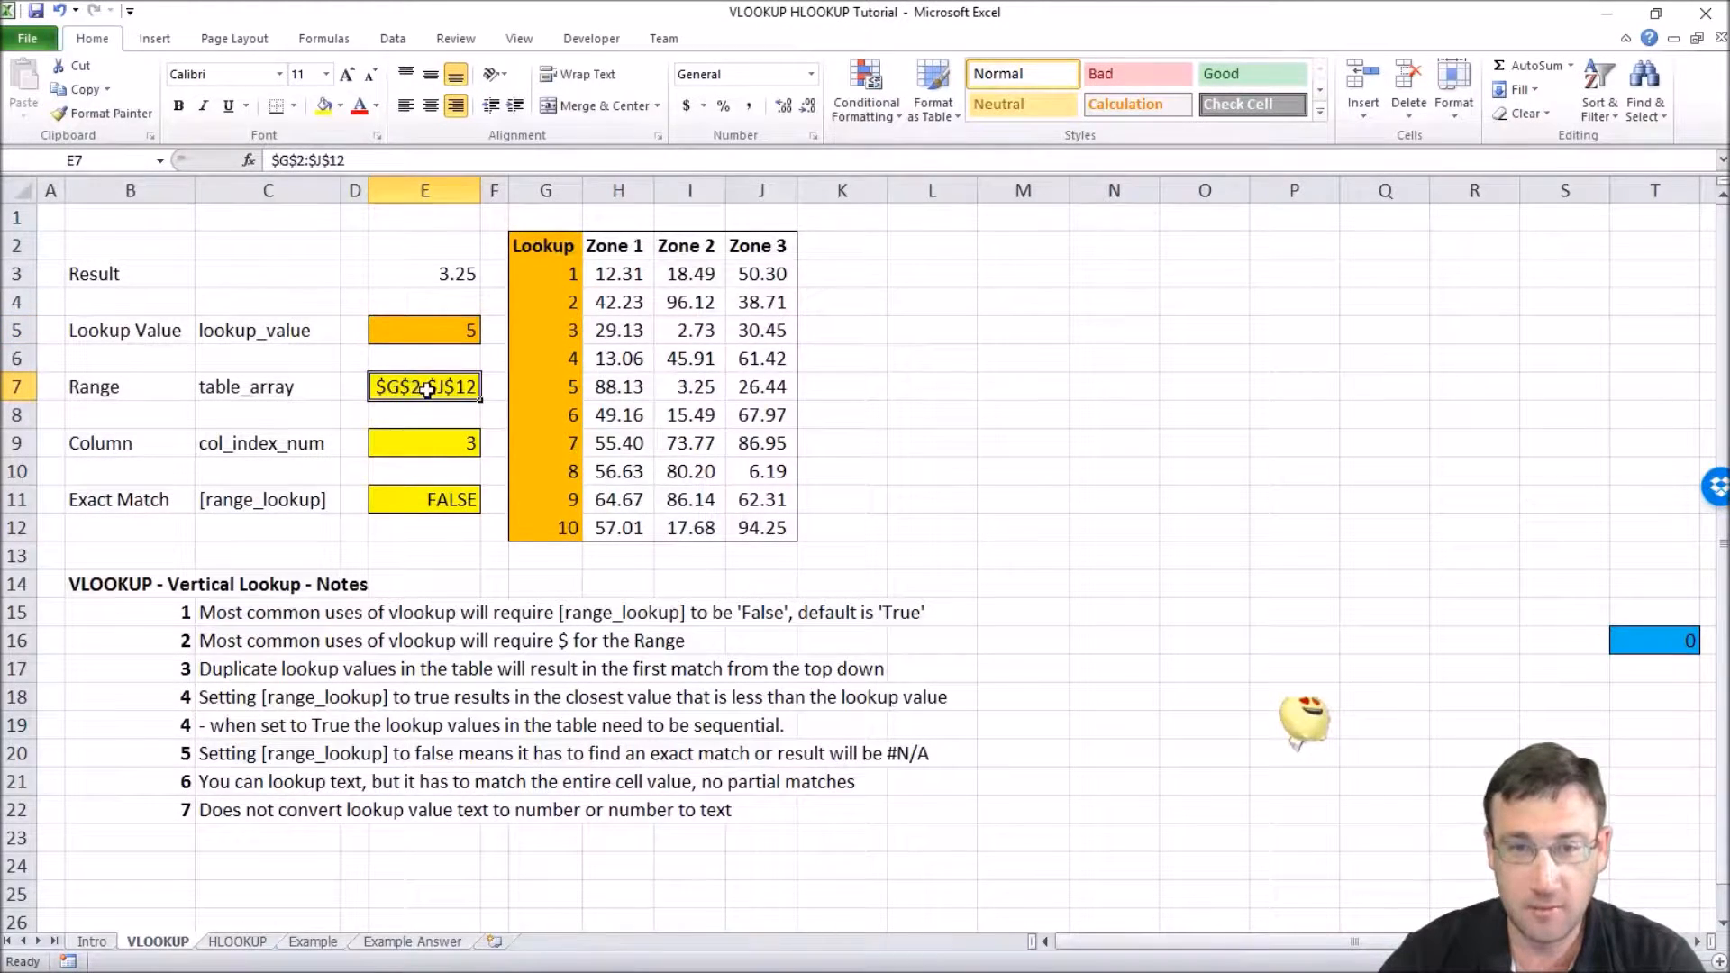
drag(561, 246, 766, 521)
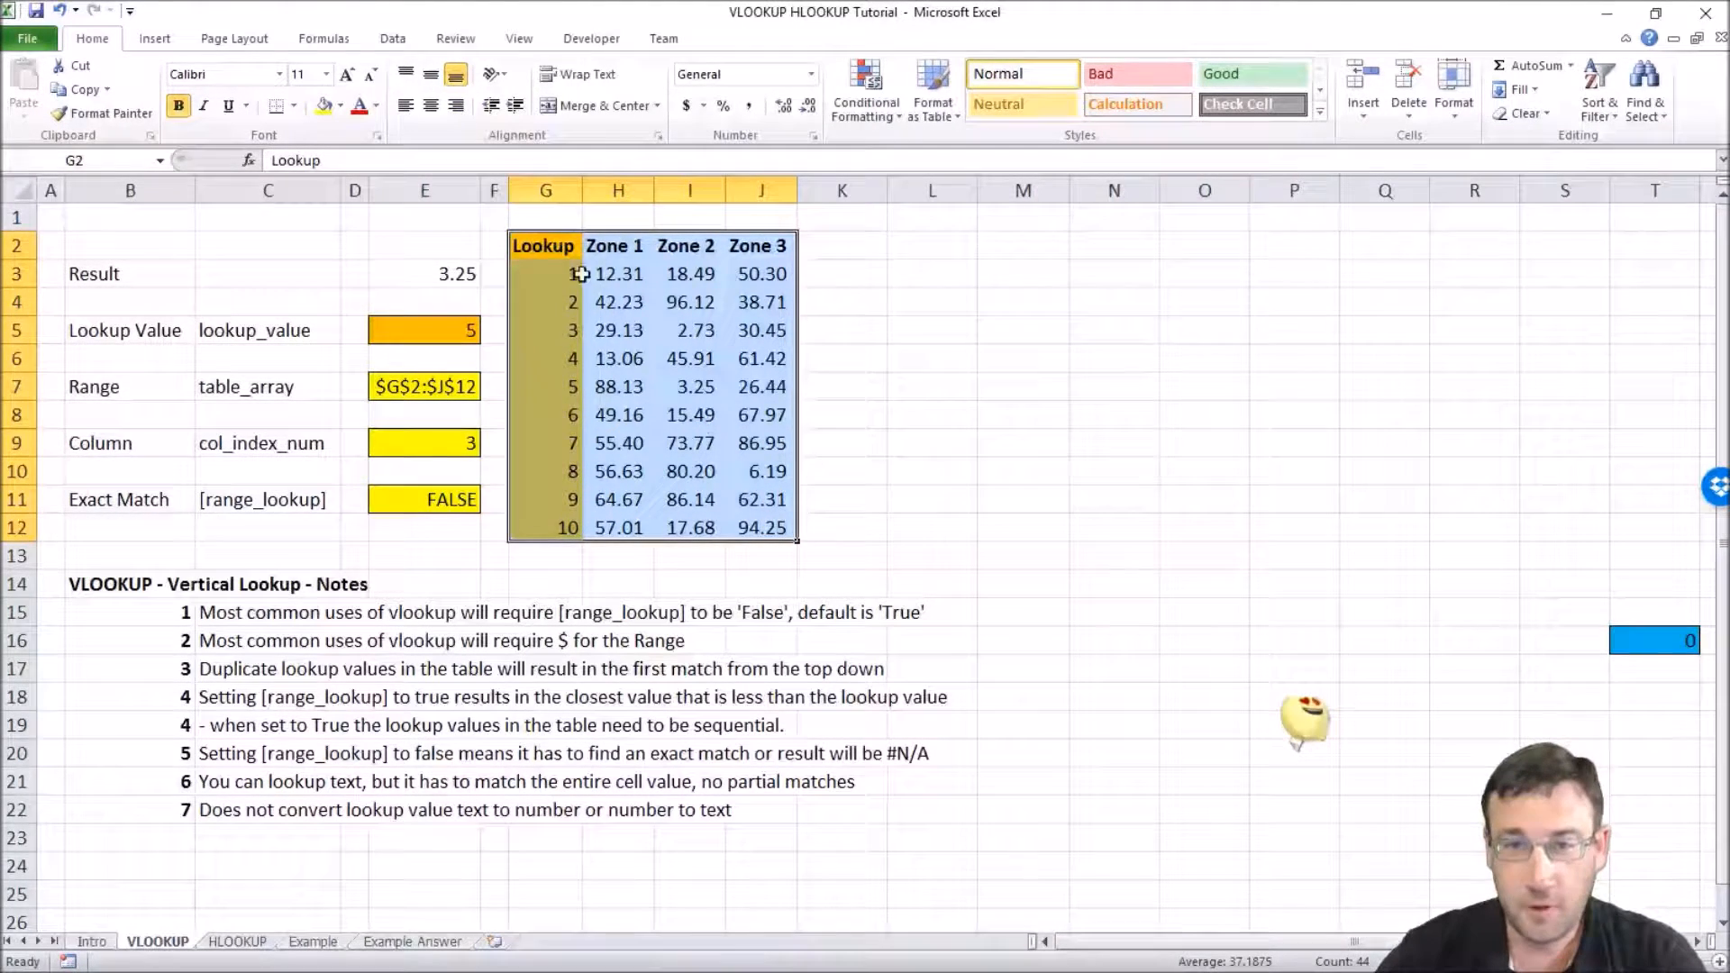
click(543, 246)
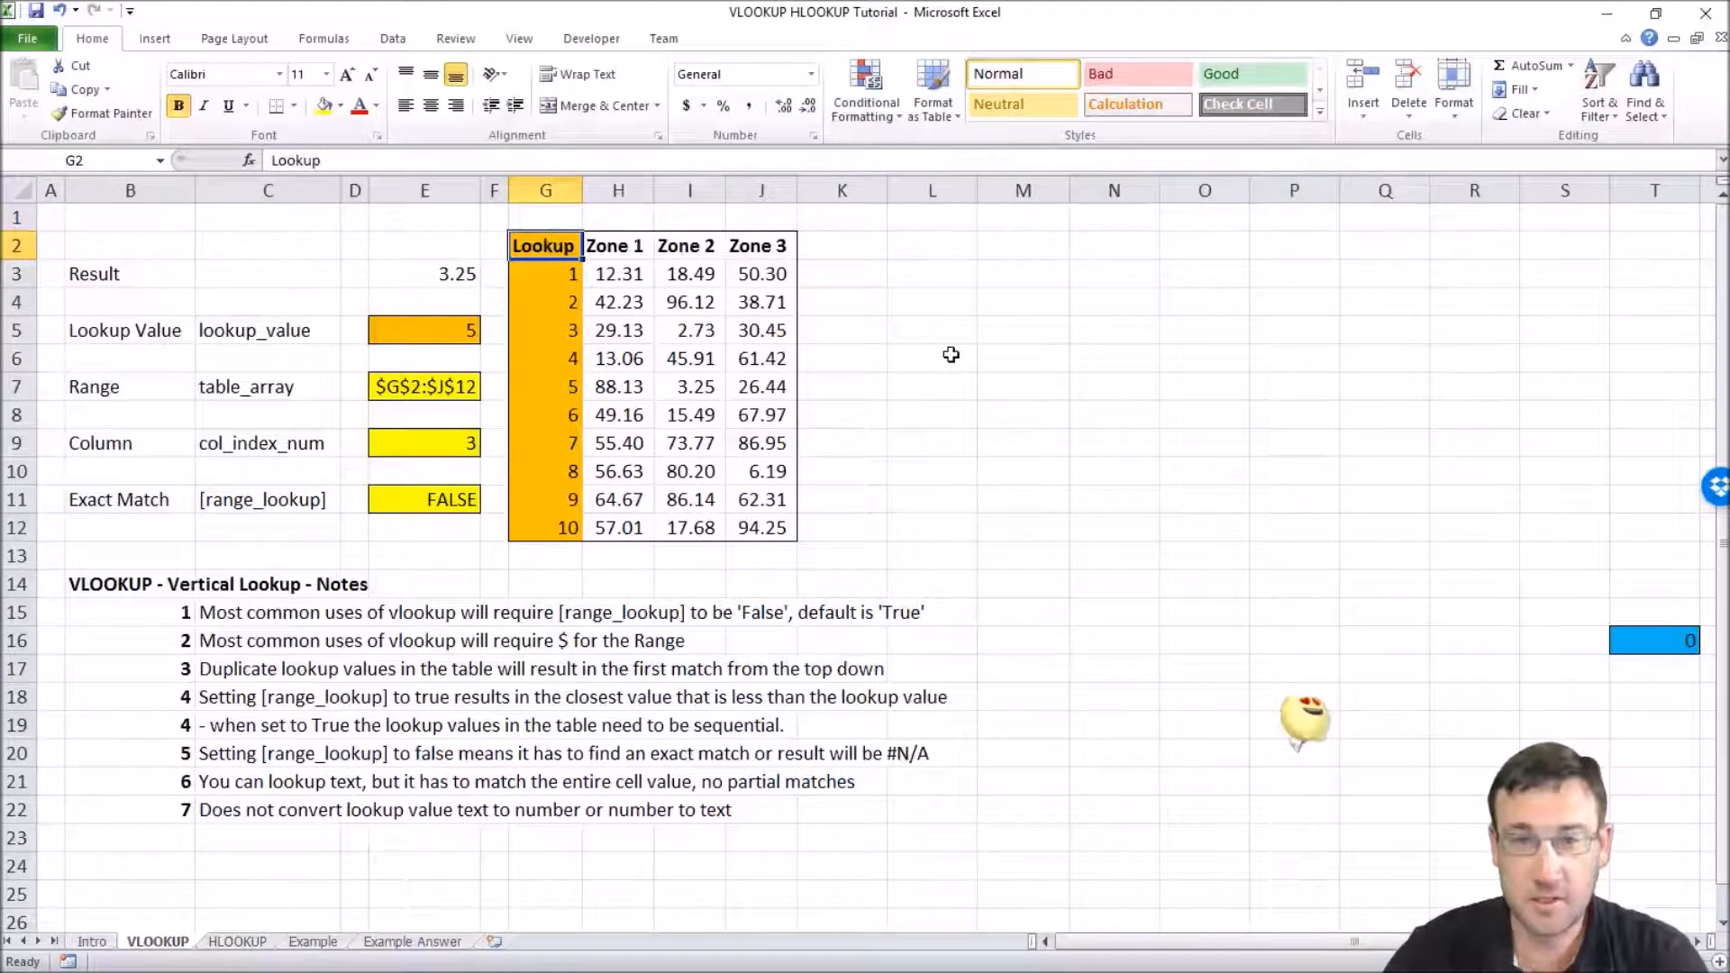
key(Down)
key(Down)
key(Down)
key(Down)
key(Down)
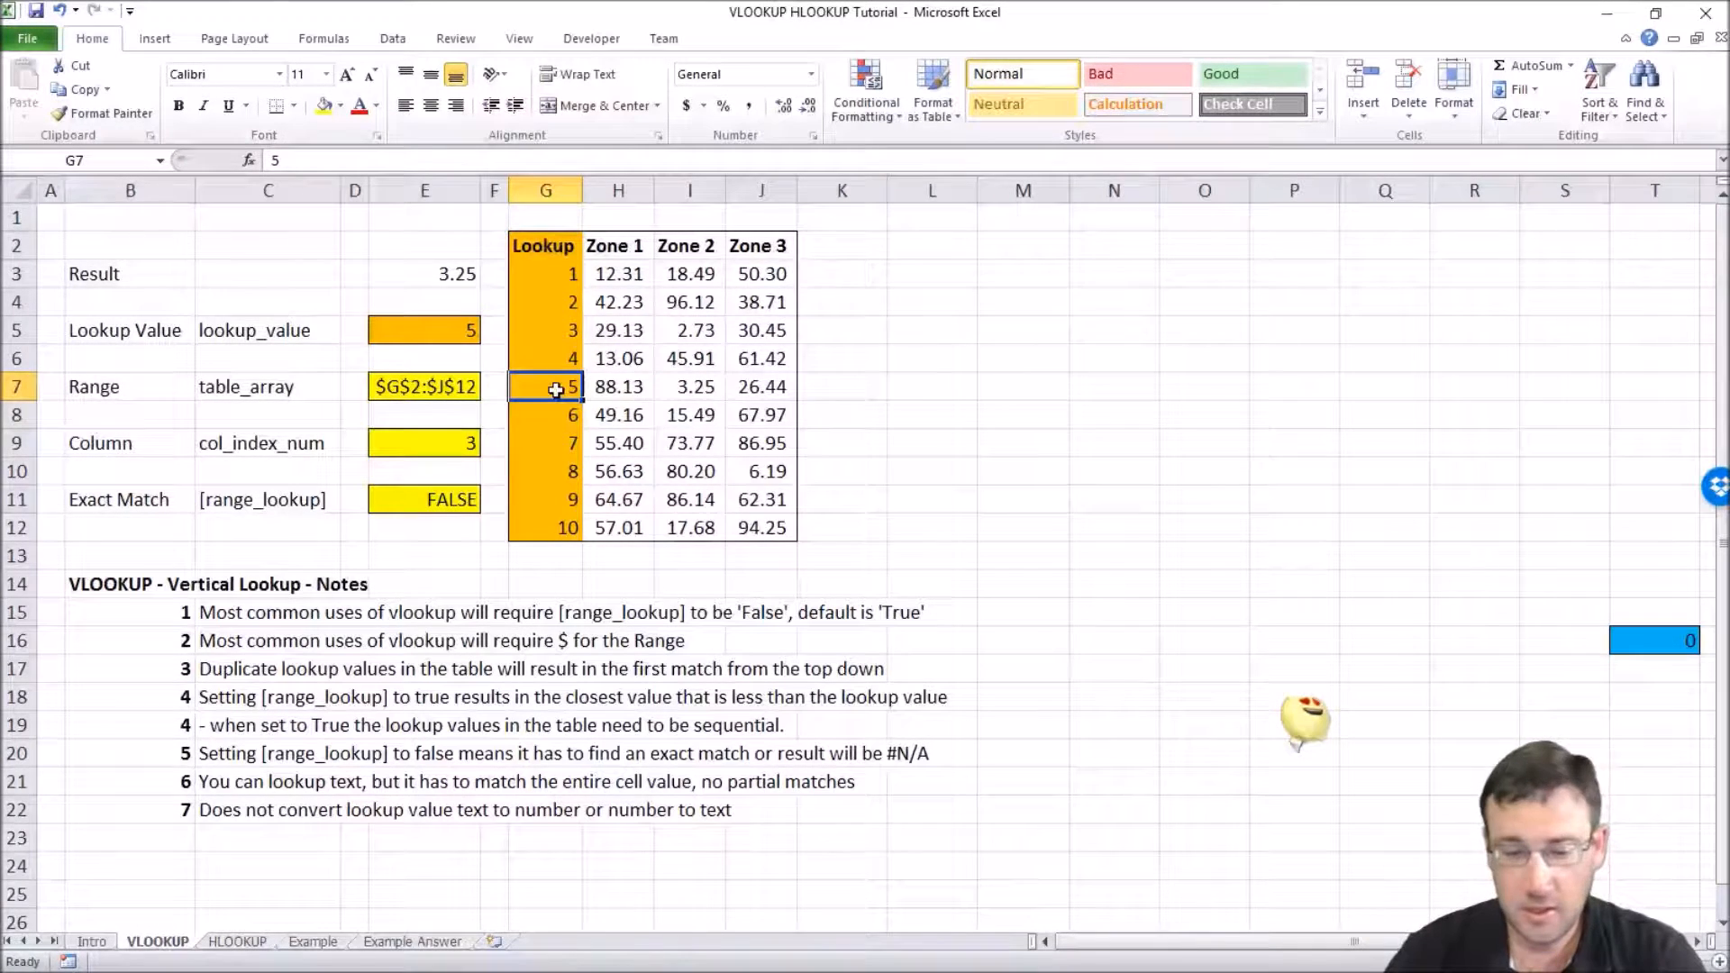
- Trace column index 3 across the table row for lookup 5, and review the result and exact match cells
click(439, 447)
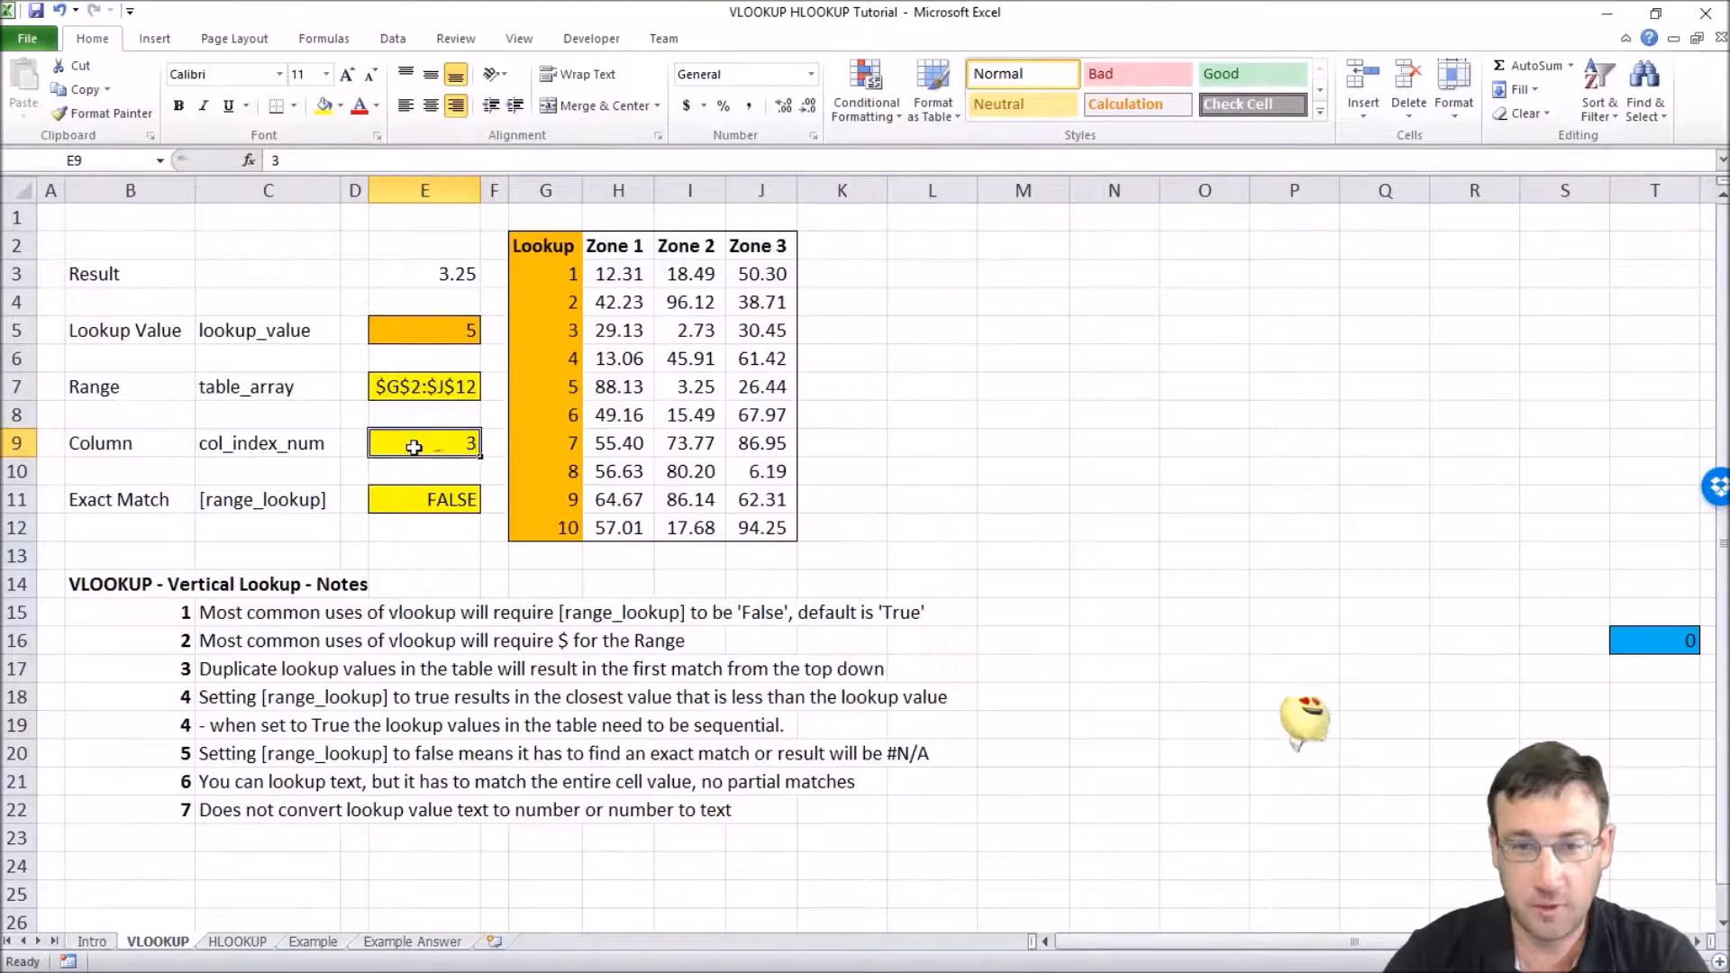
click(566, 387)
key(Right)
key(Right)
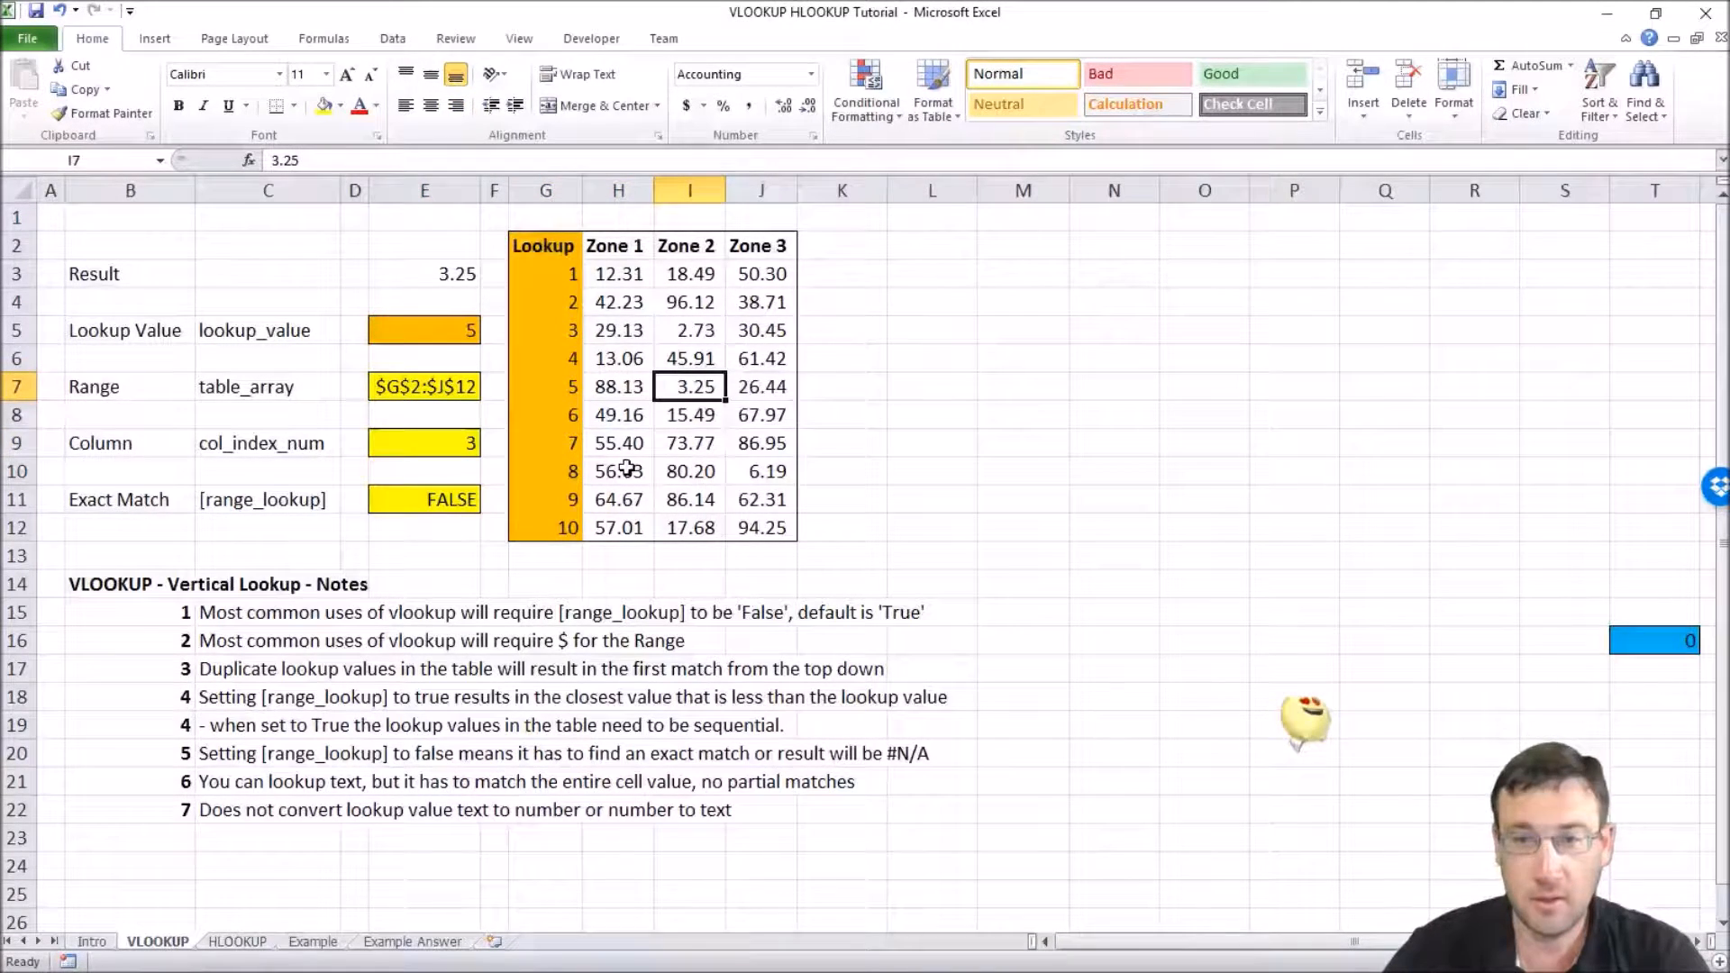
click(459, 275)
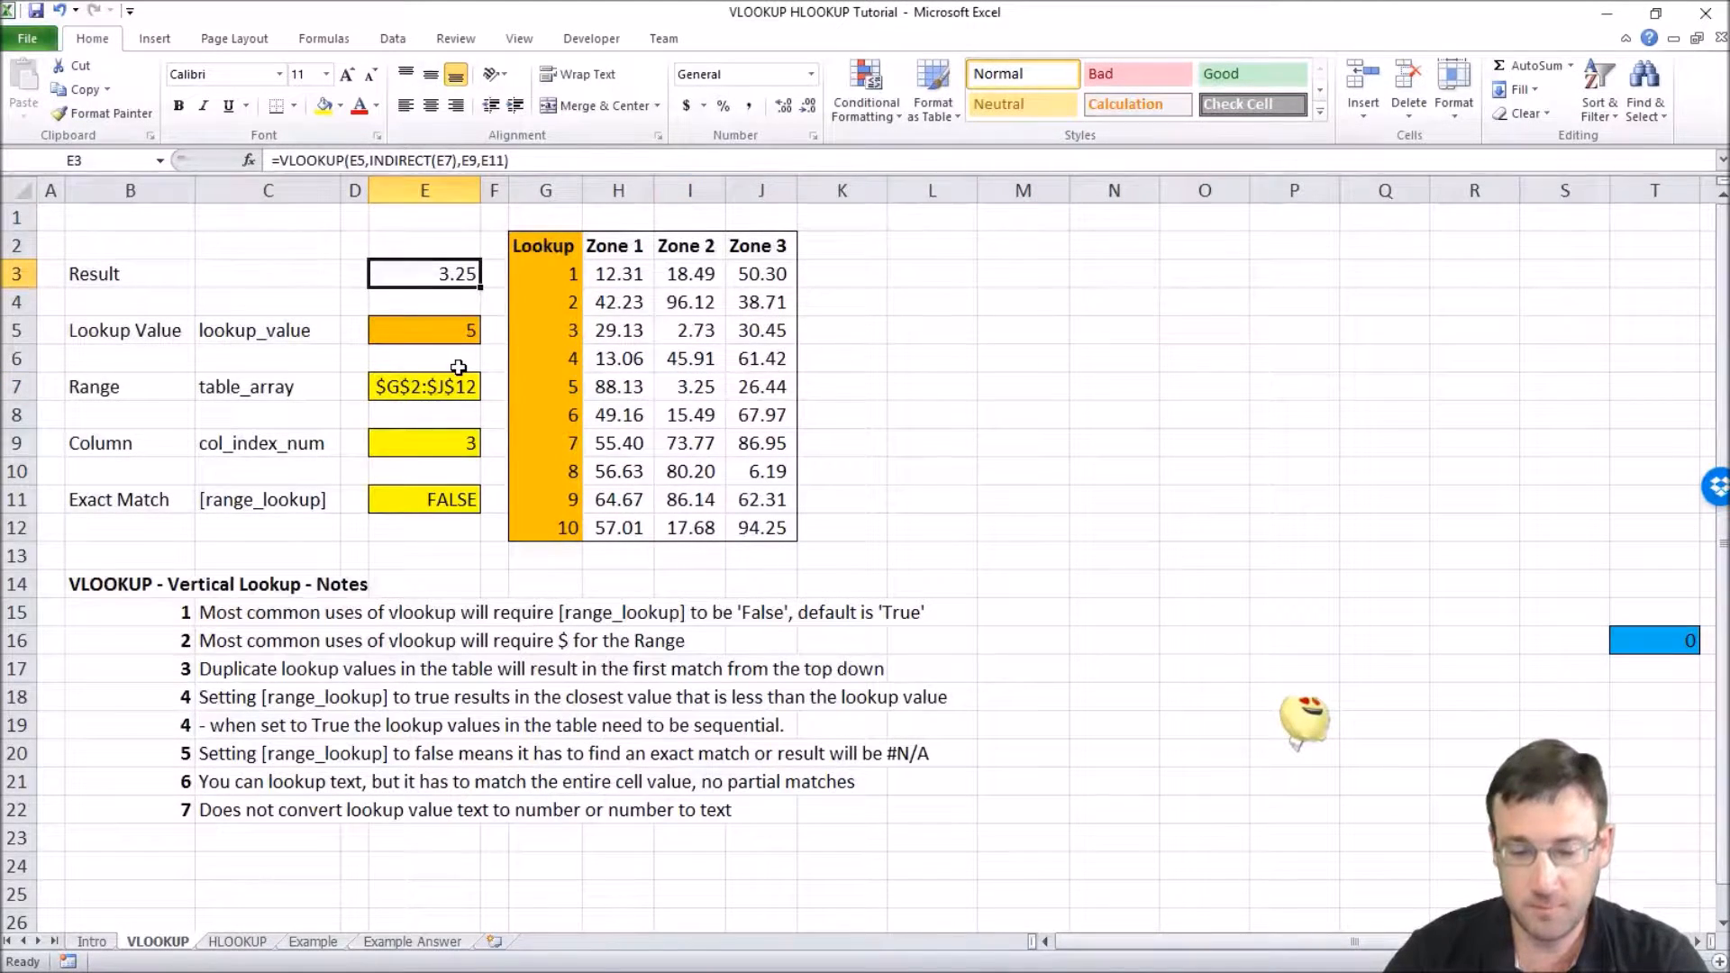
click(455, 499)
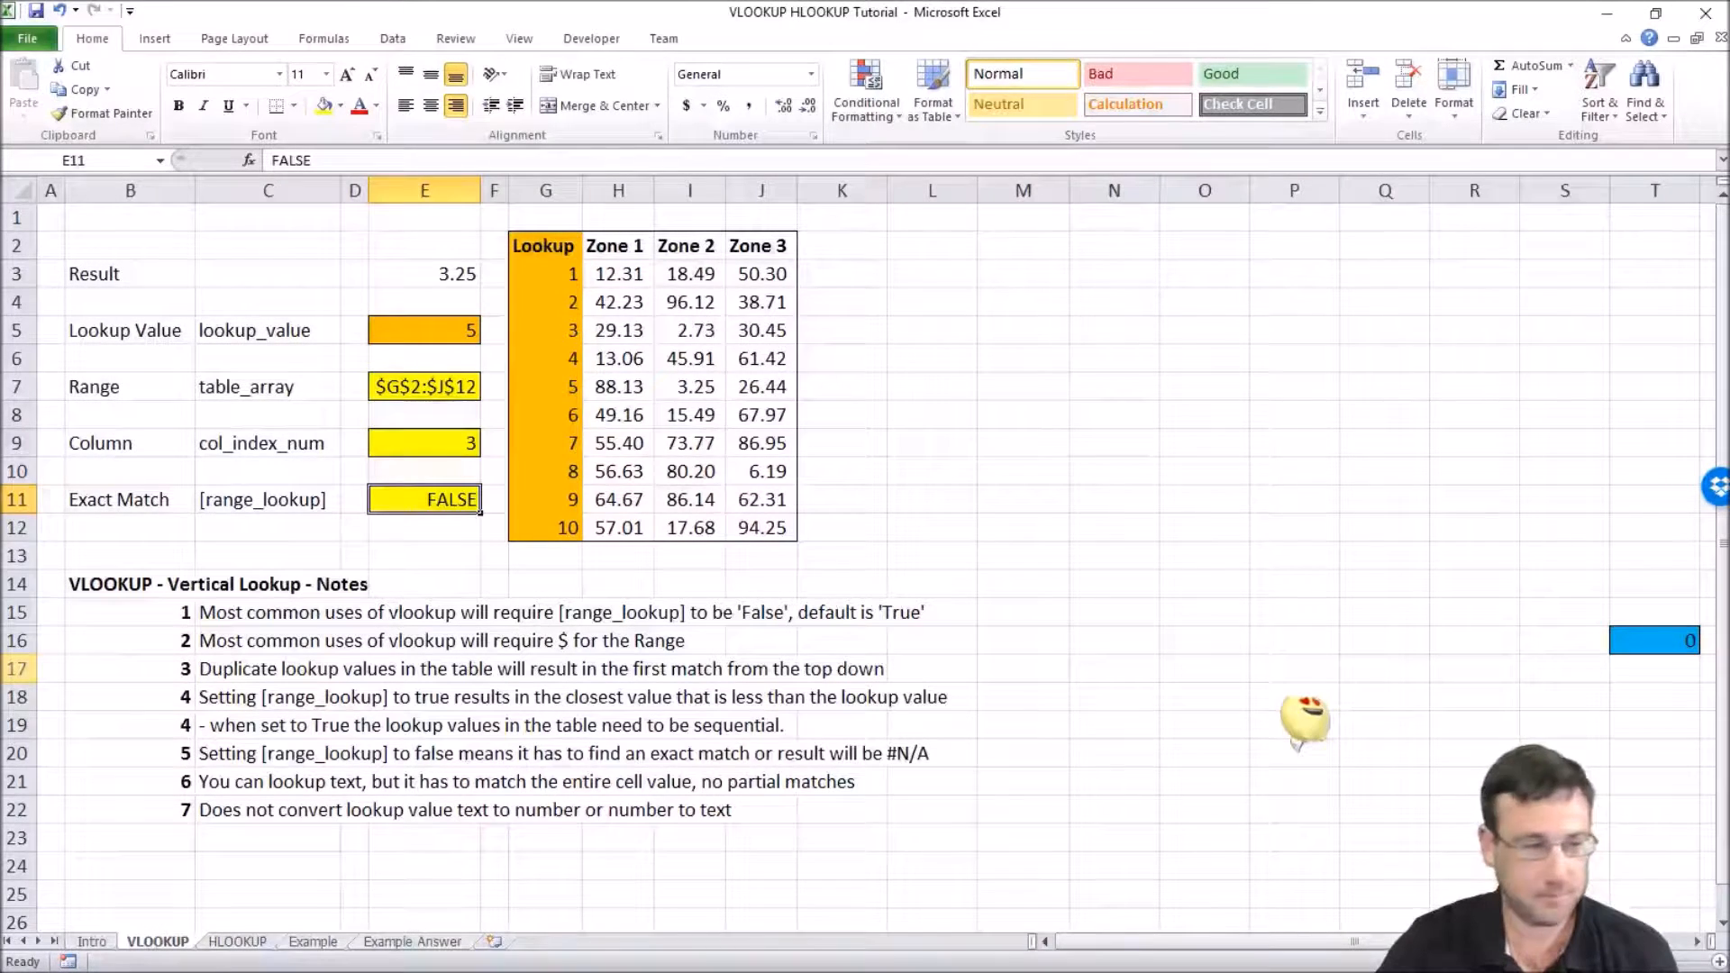
- Set cell T16 to 1 to highlight the first VLOOKUP note, and select the exact match argument in E11
click(1655, 640)
text(1)
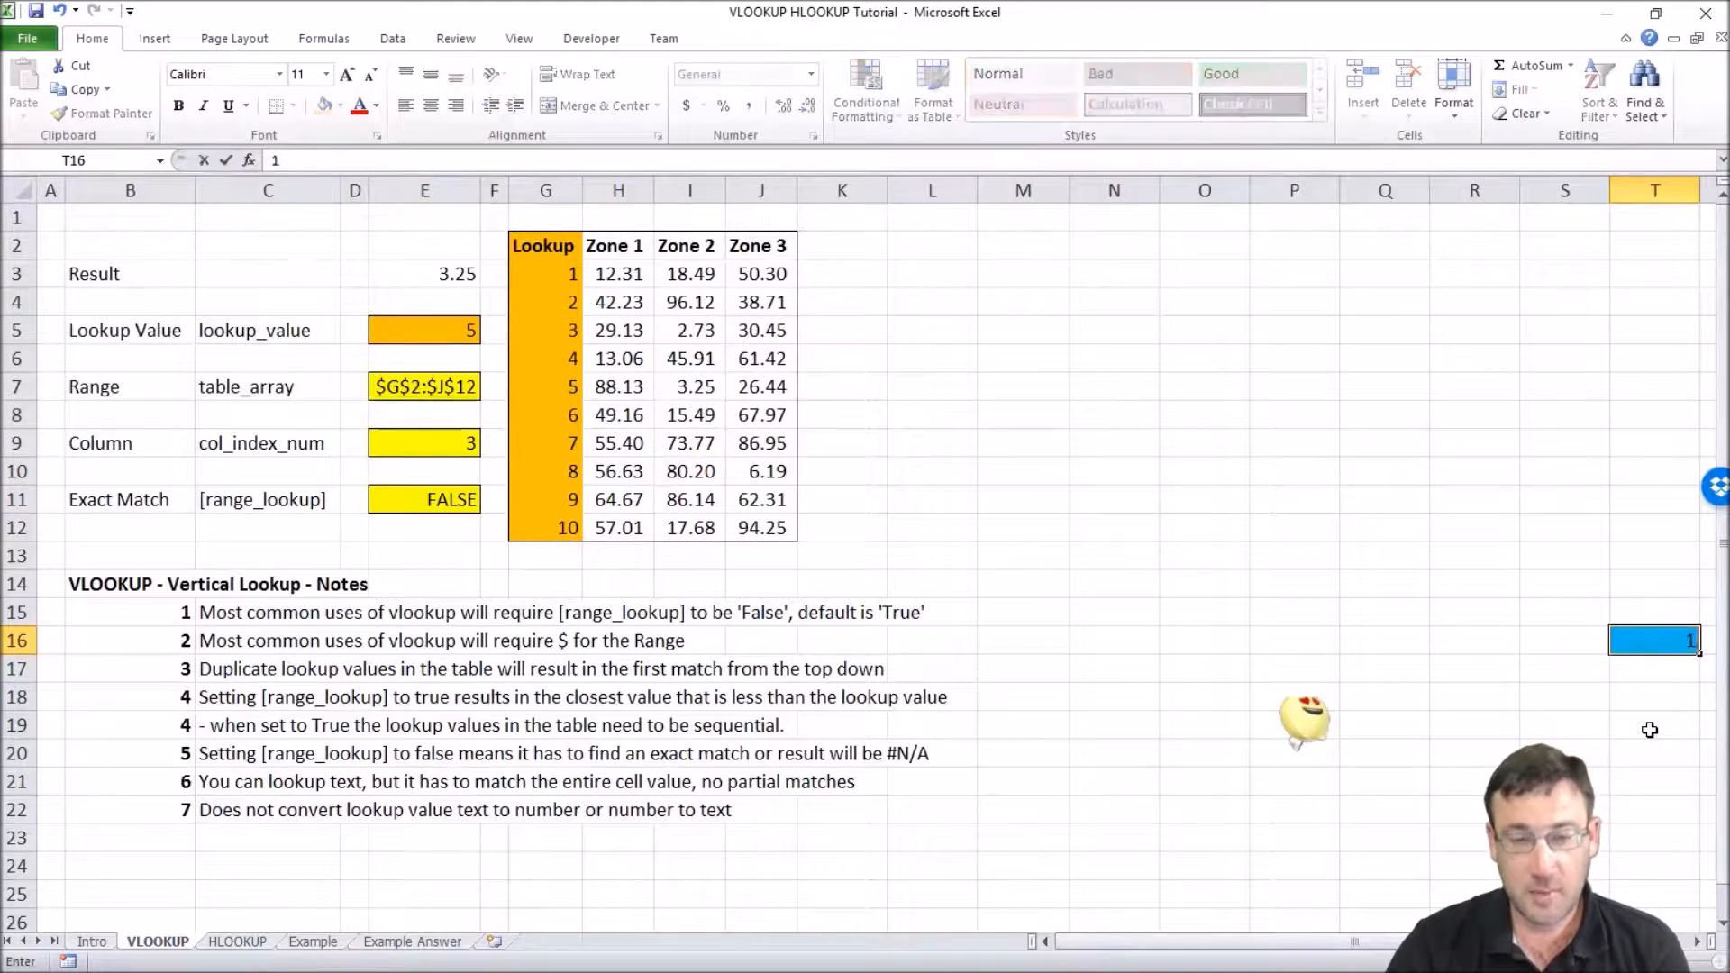
key(Return)
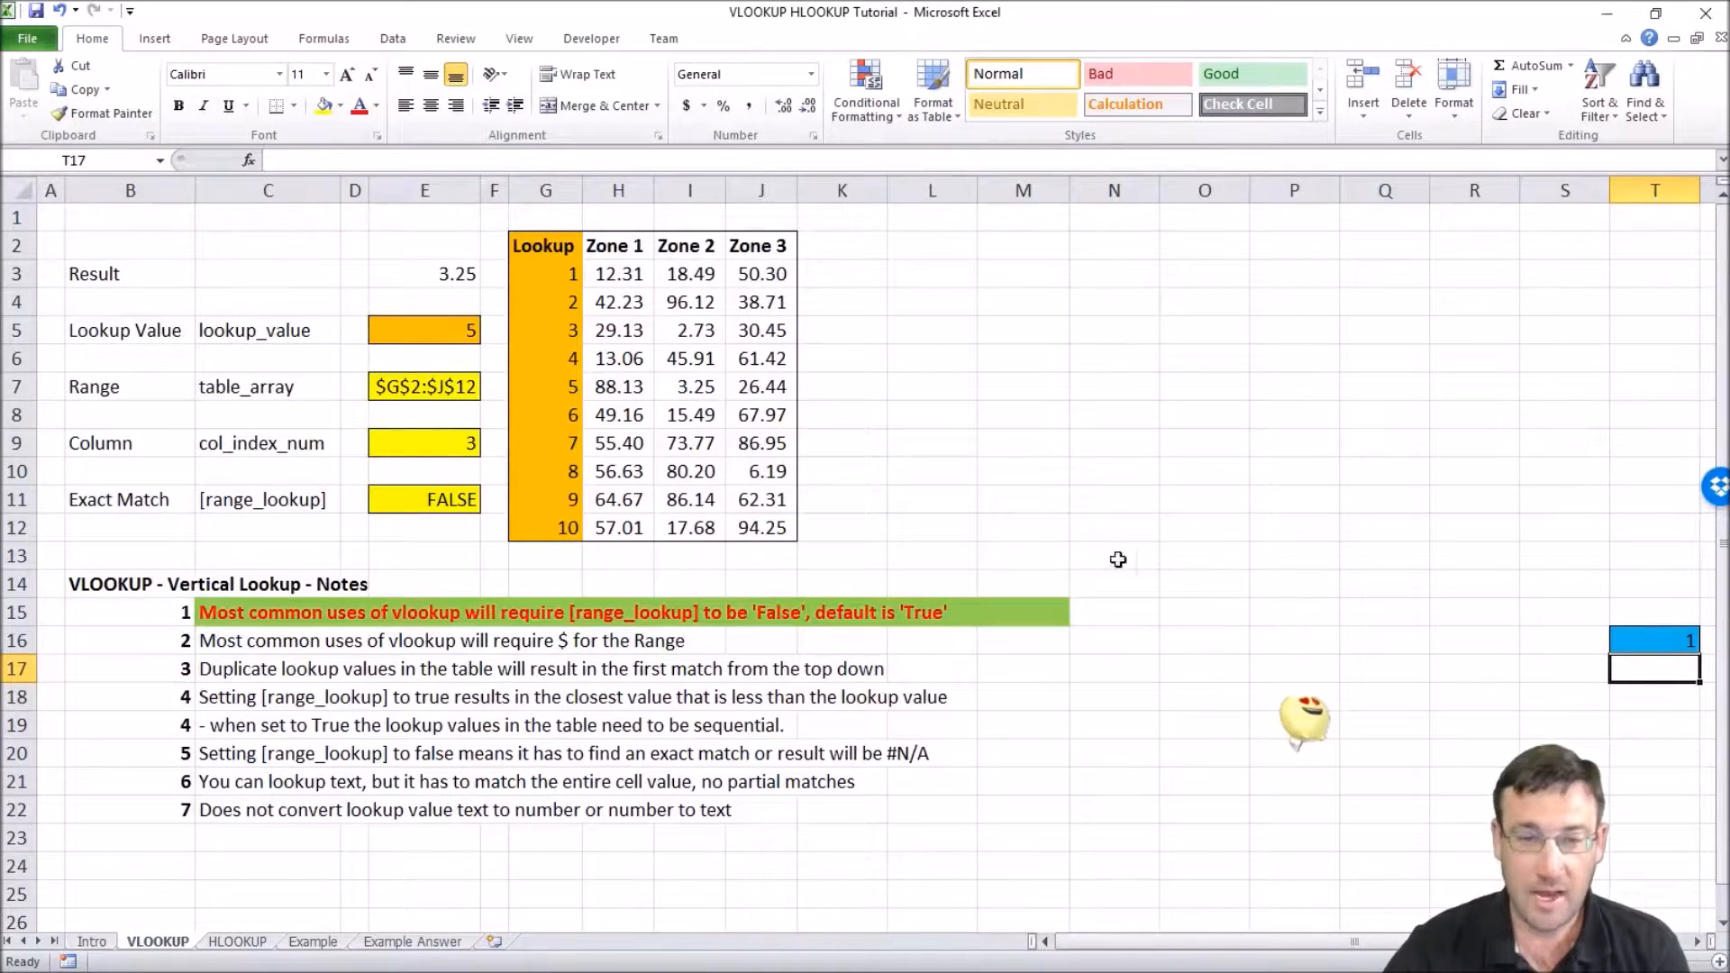
click(430, 498)
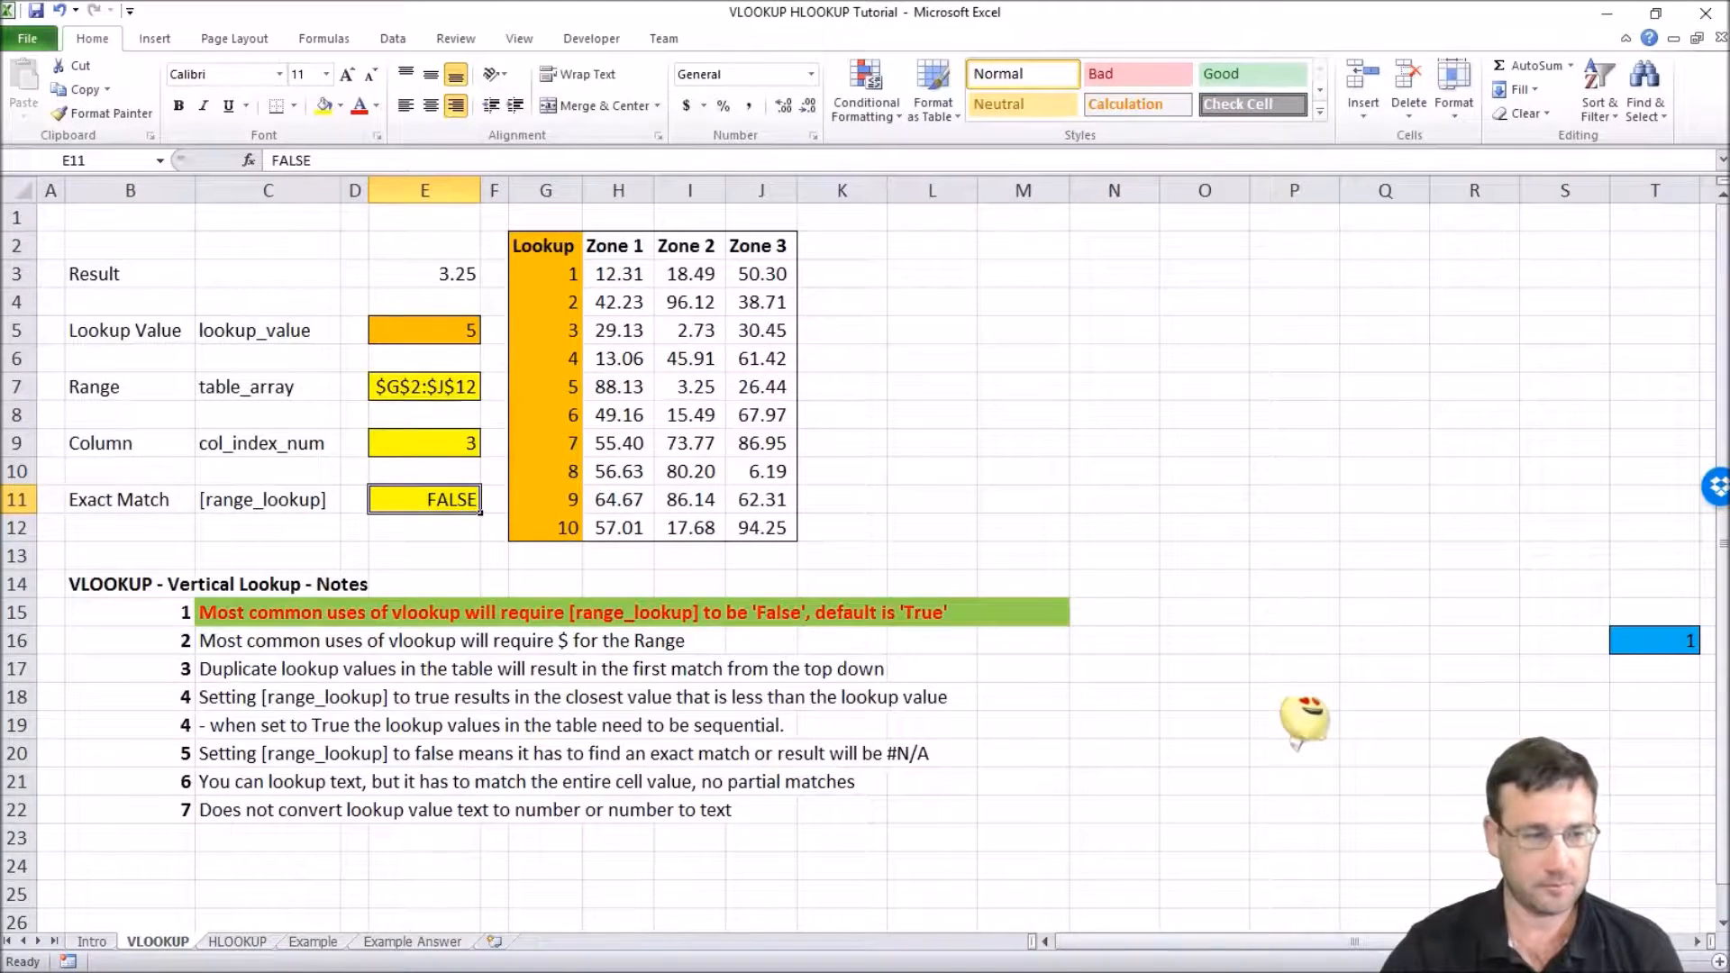
- Set cell T16 to 2 to highlight the note about using $ for the range
click(1658, 641)
text(2)
key(Return)
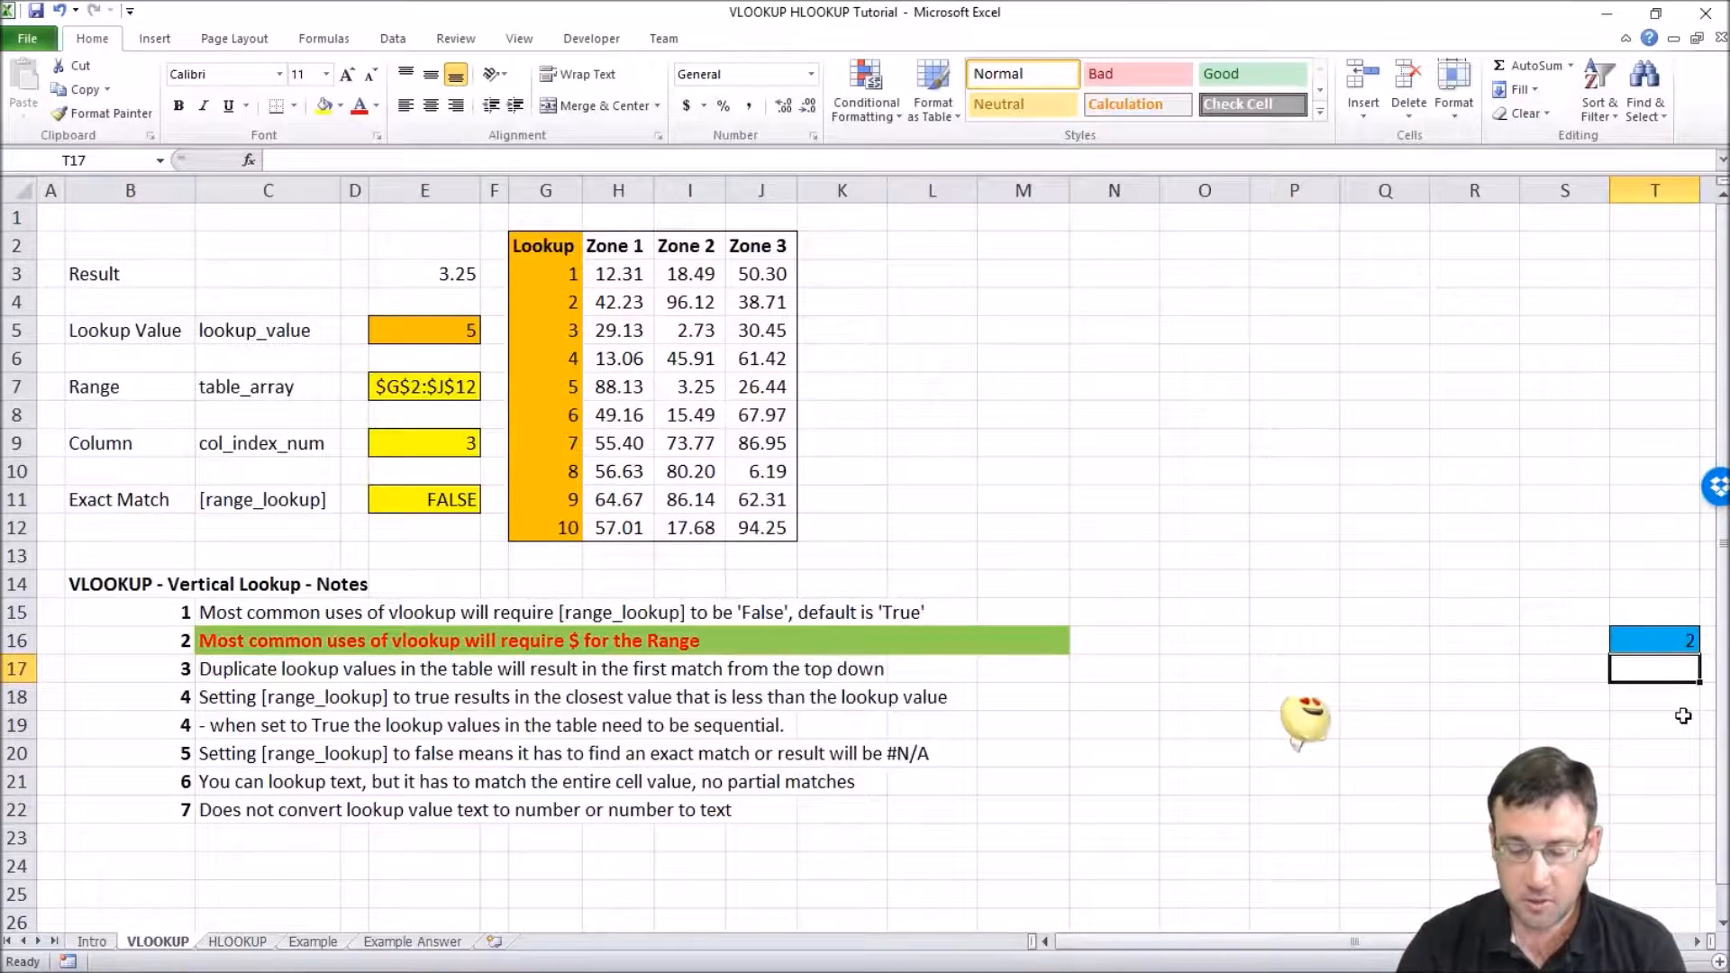
- Examine how an unanchored table range moves by selecting G2:J12, G3:J13 and G8:J18 in turn
click(409, 397)
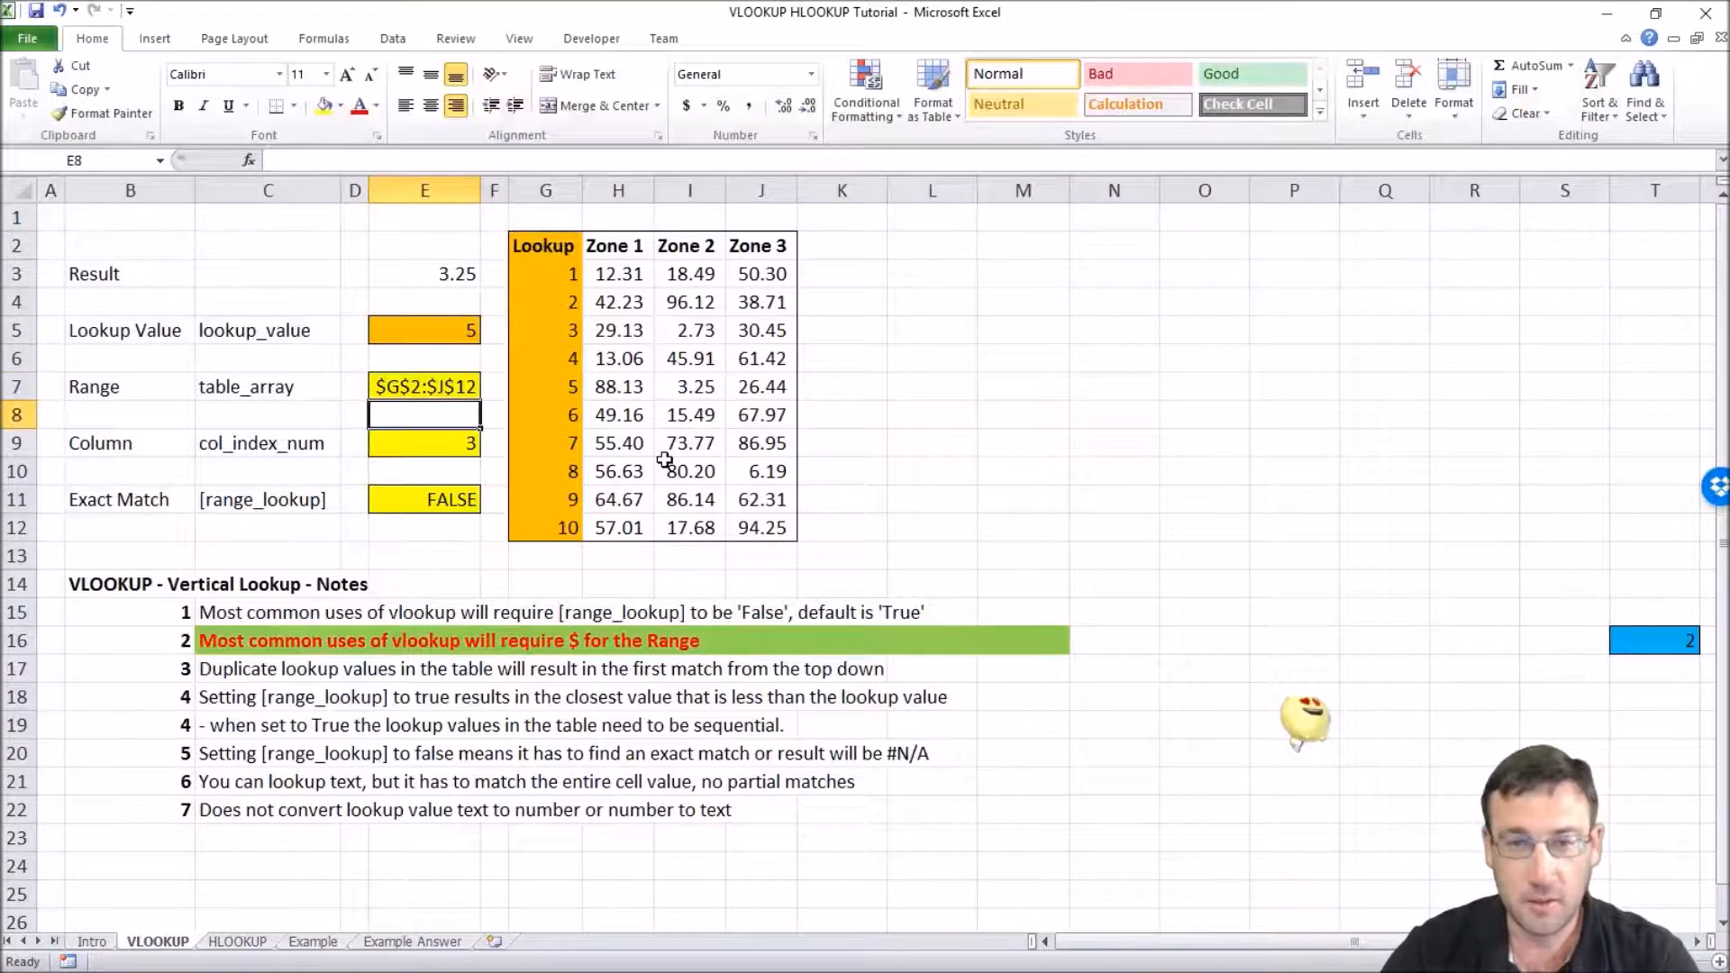
key(Up)
key(Up)
key(Up)
key(Up)
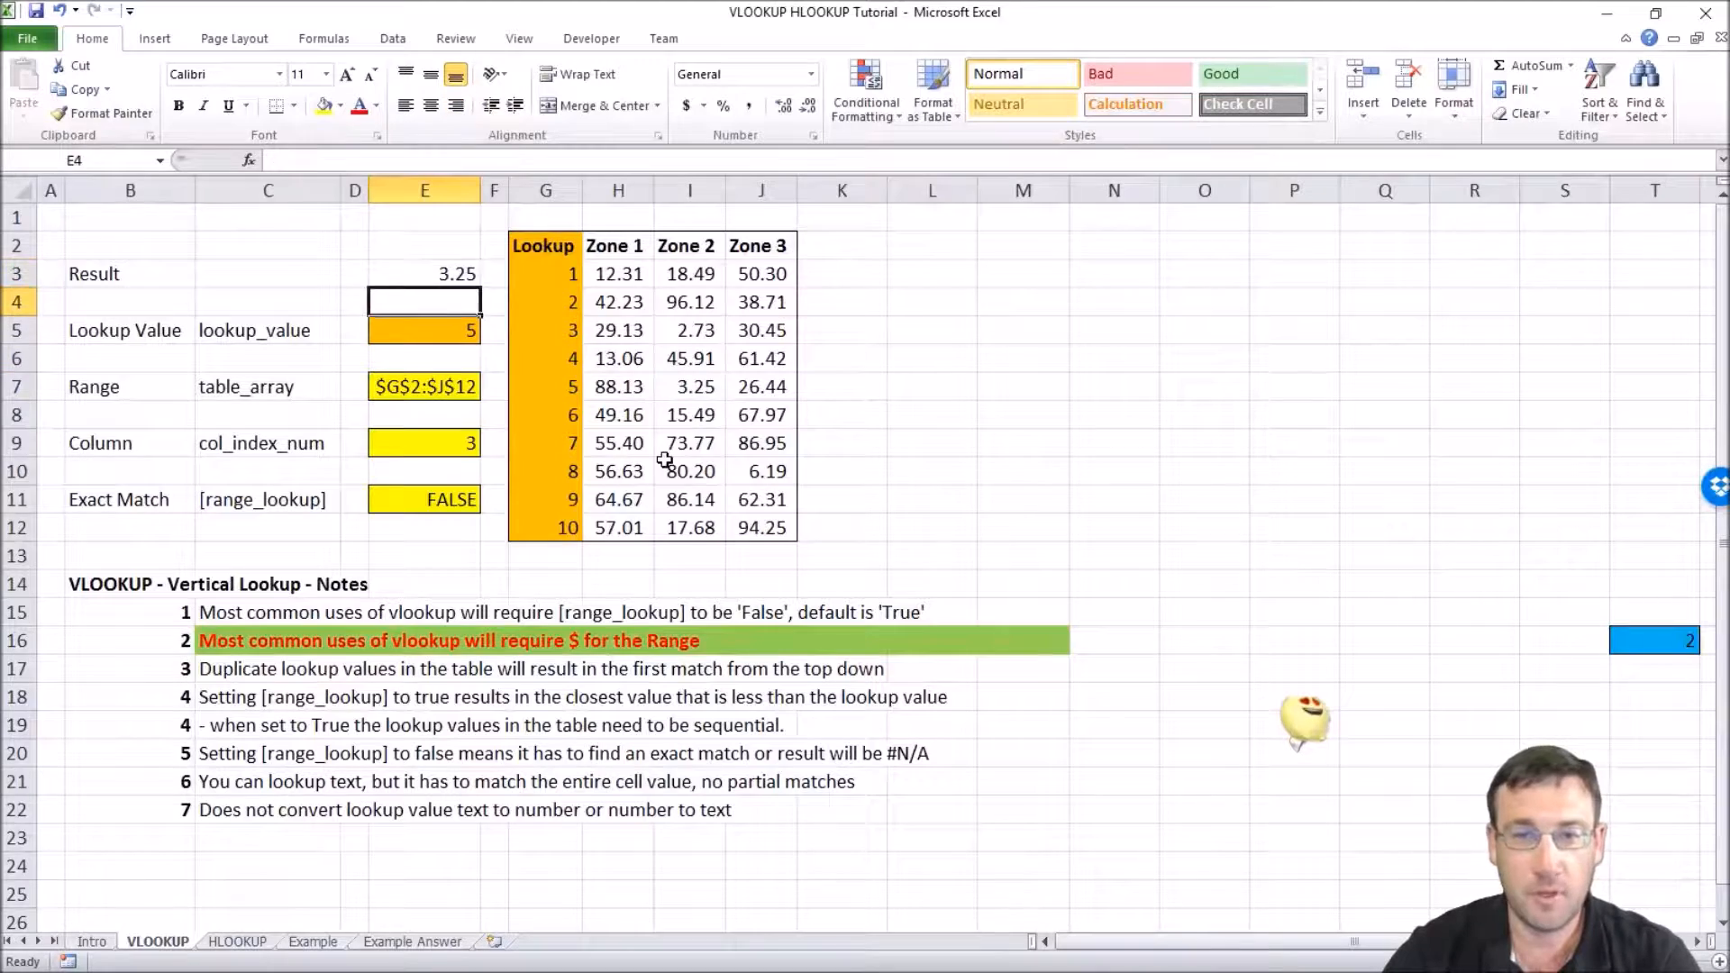
drag(540, 253, 744, 527)
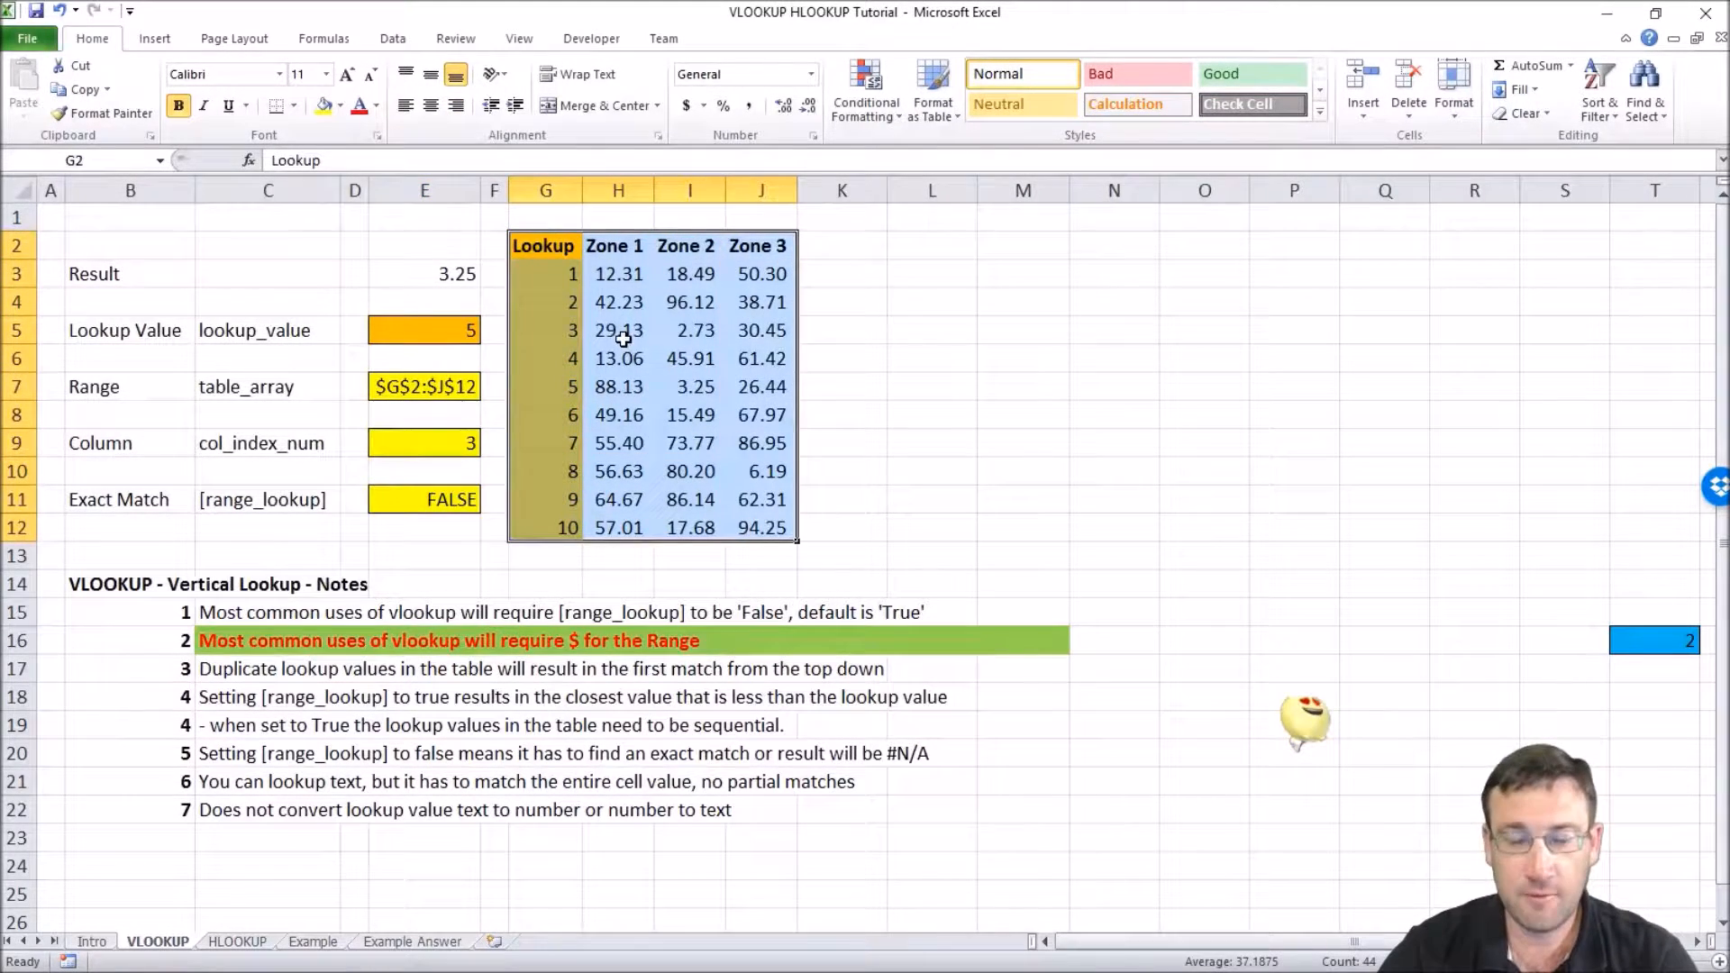
drag(555, 272, 744, 557)
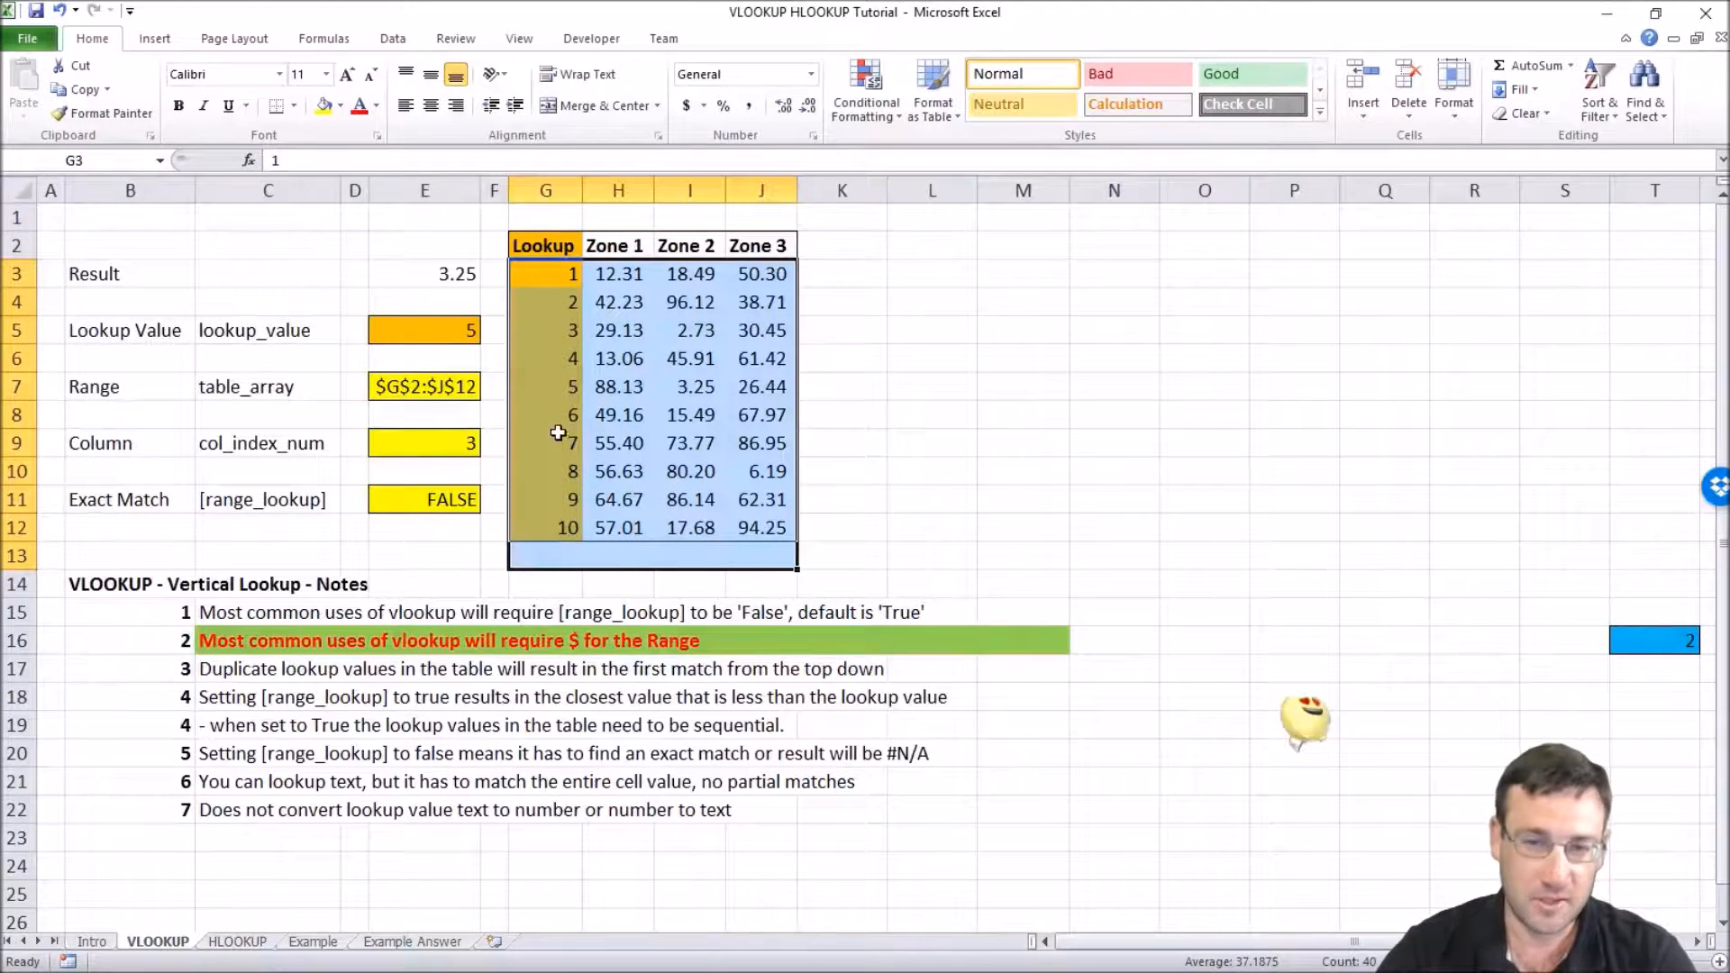
drag(554, 416, 762, 687)
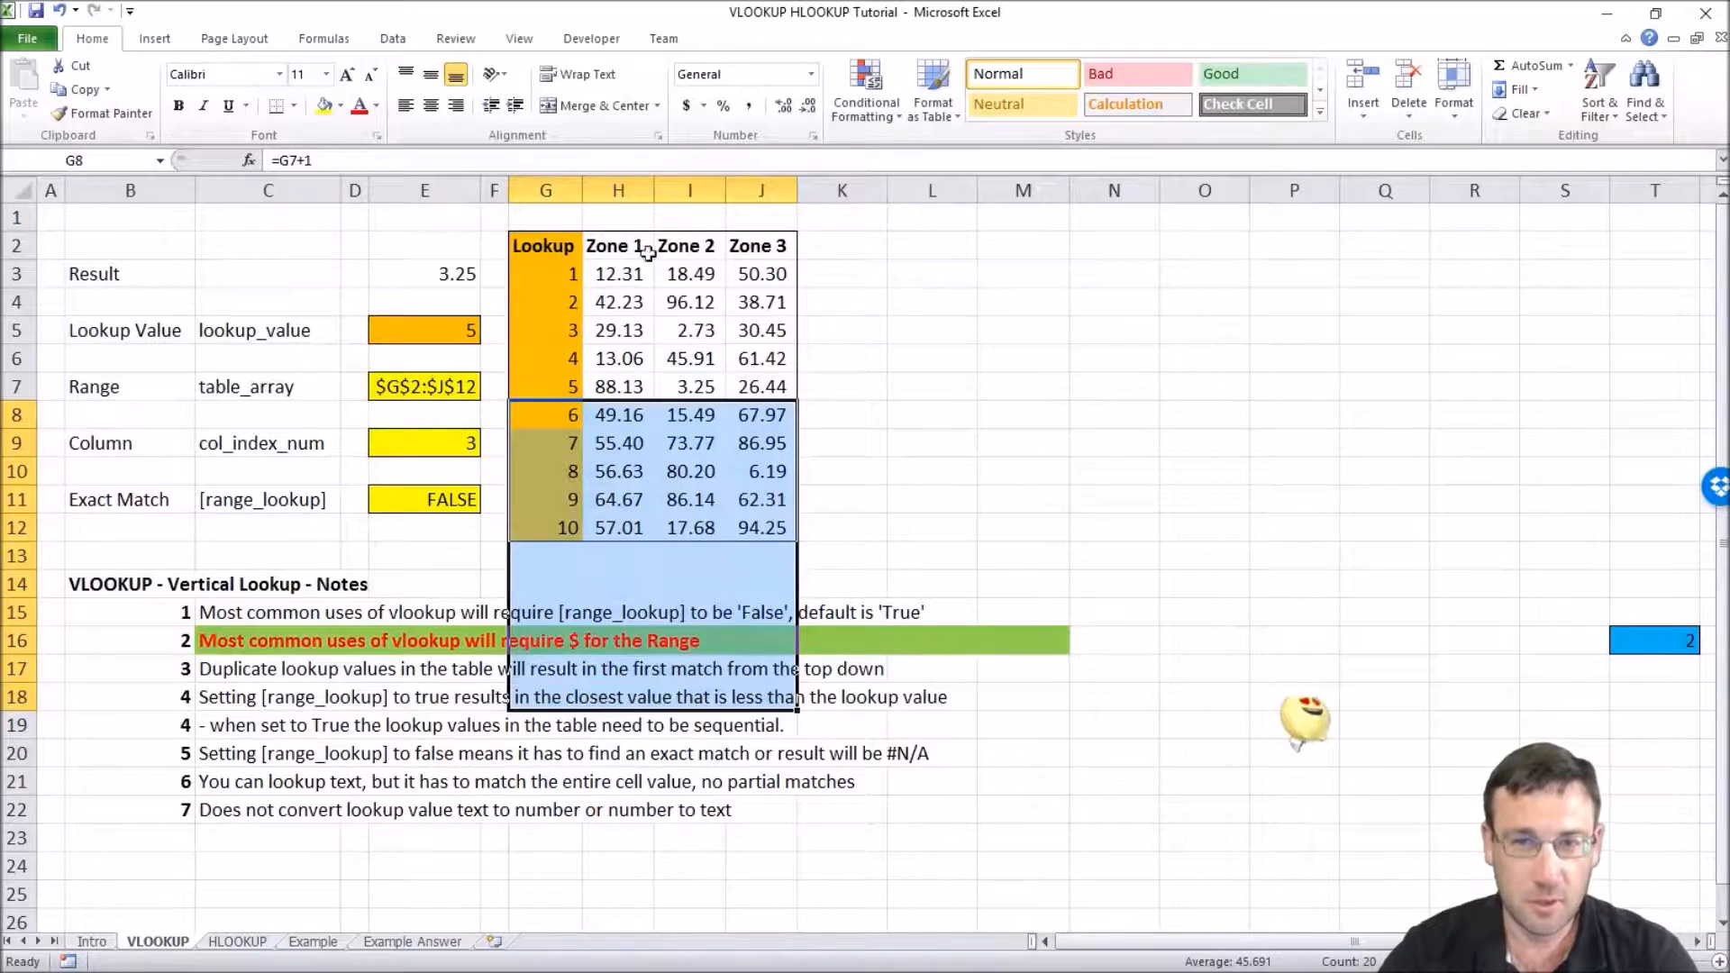
- Step through the shifting lookup range again, selecting blocks progressively lower from G2:J12 down to G8:J18
drag(543, 250, 762, 531)
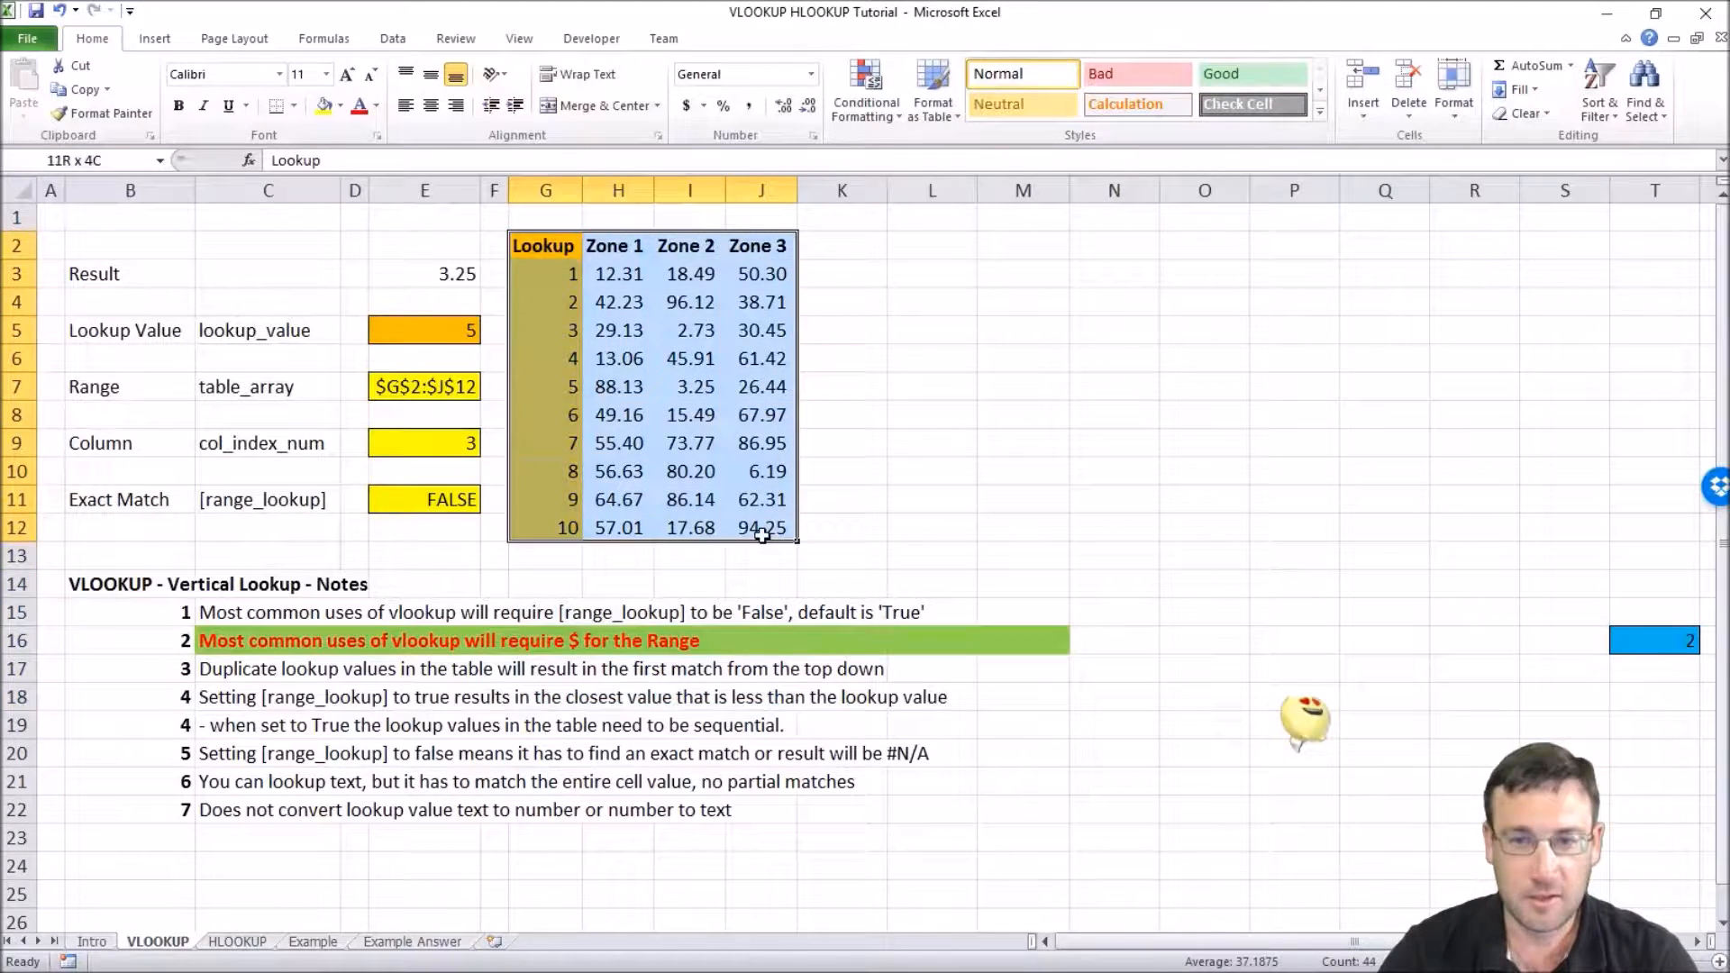
drag(543, 274, 762, 551)
drag(563, 306, 759, 584)
drag(563, 332, 750, 594)
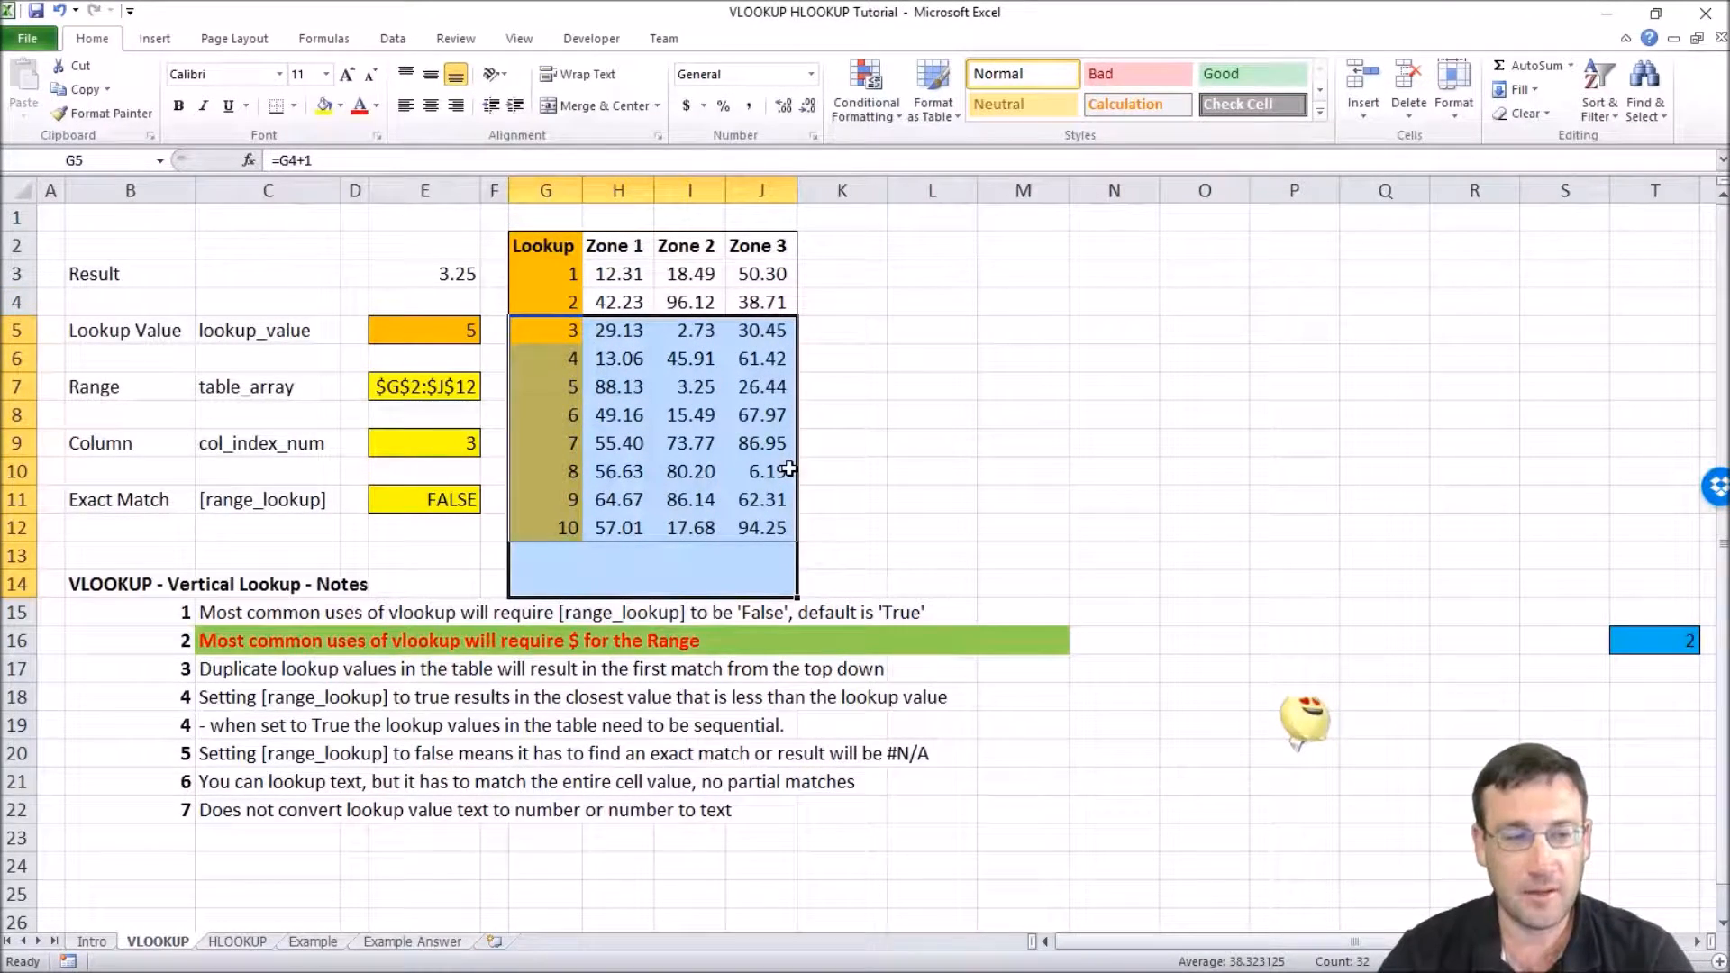
drag(551, 385, 762, 588)
drag(535, 419, 755, 688)
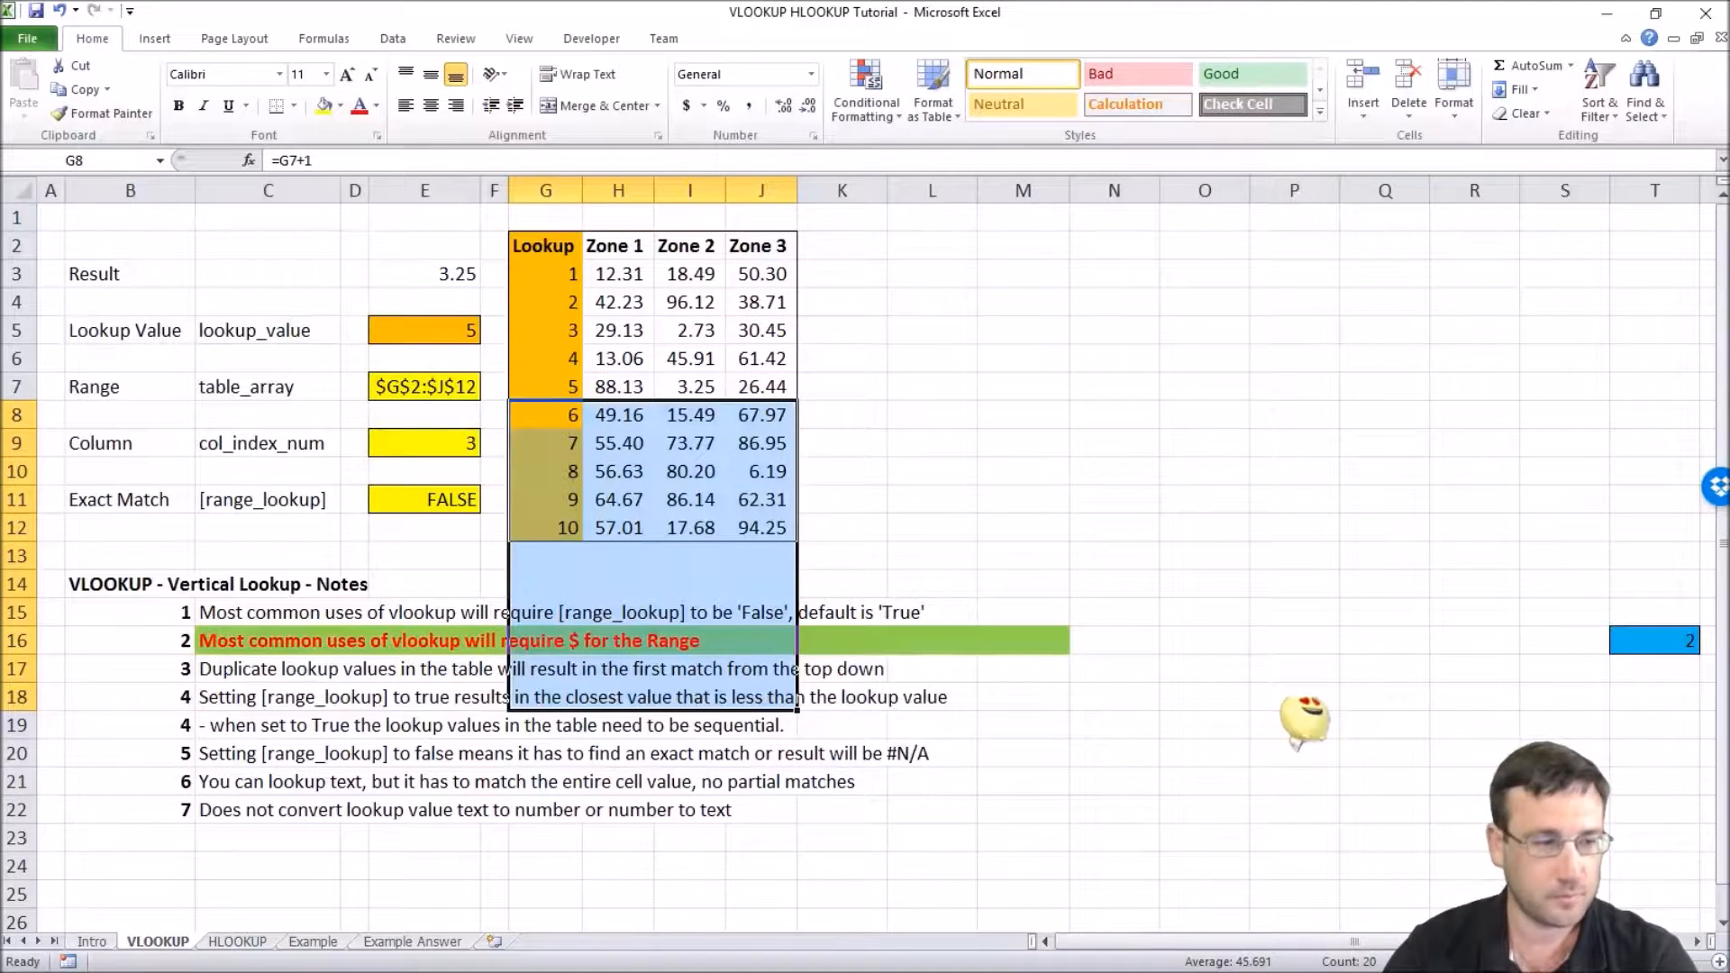
- Set cell T16 to 3 to highlight the note about duplicate lookup values
click(1654, 641)
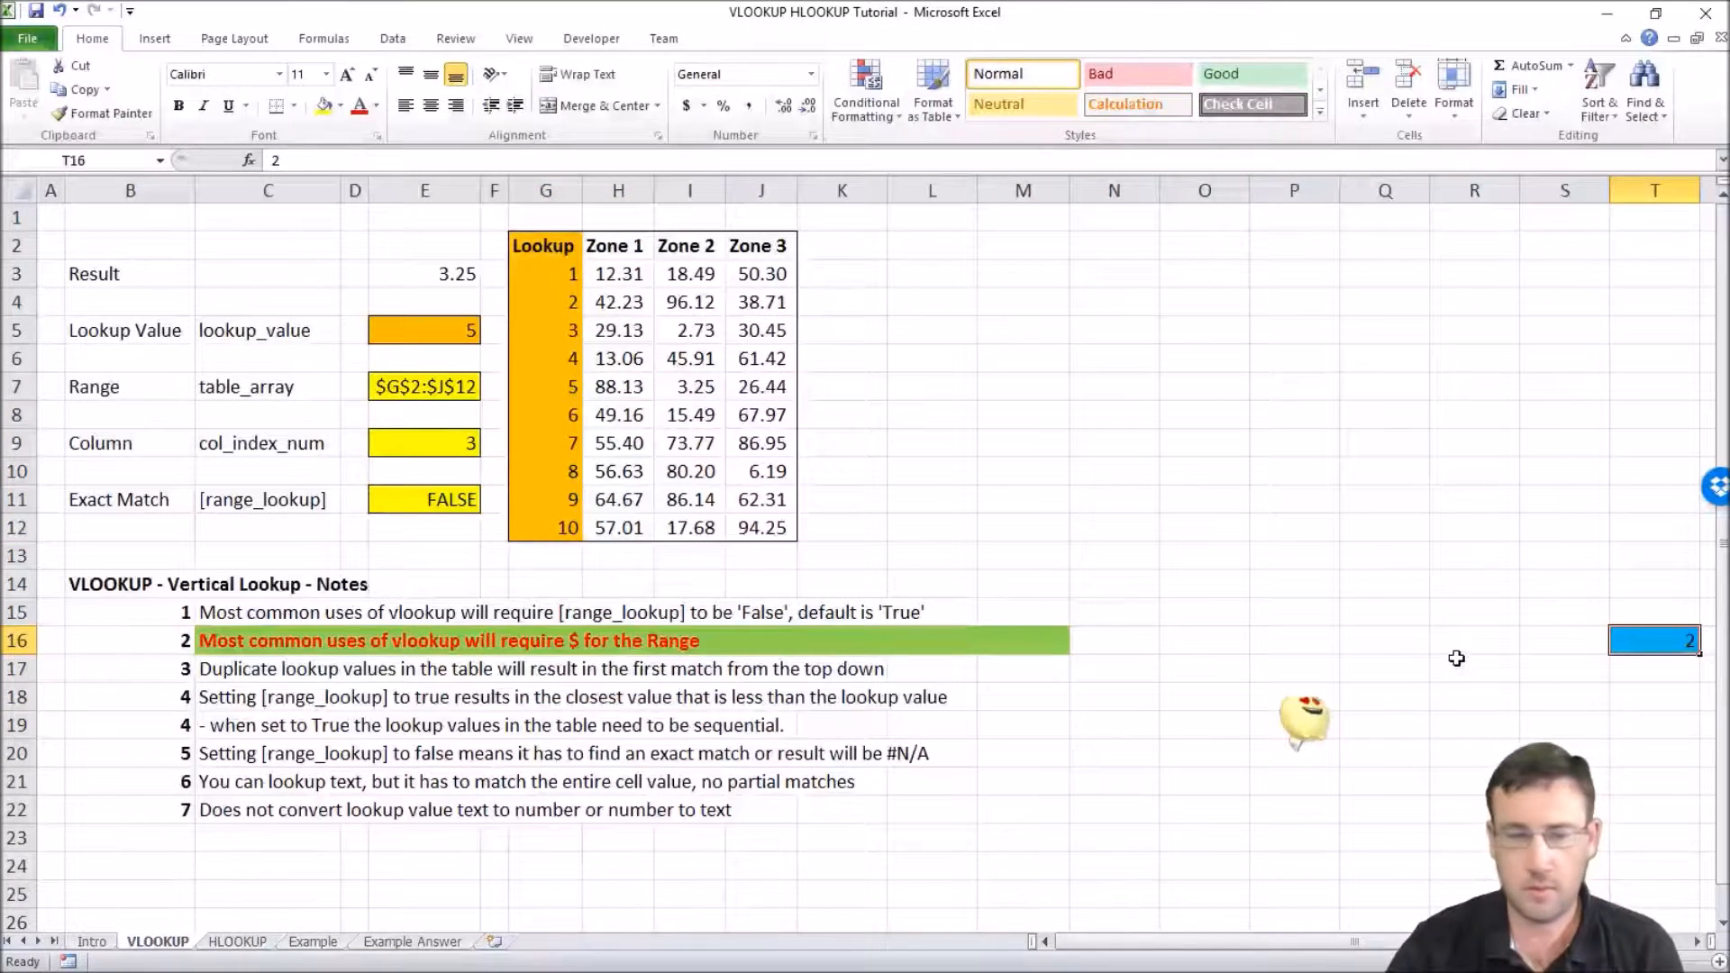
text(3)
key(Return)
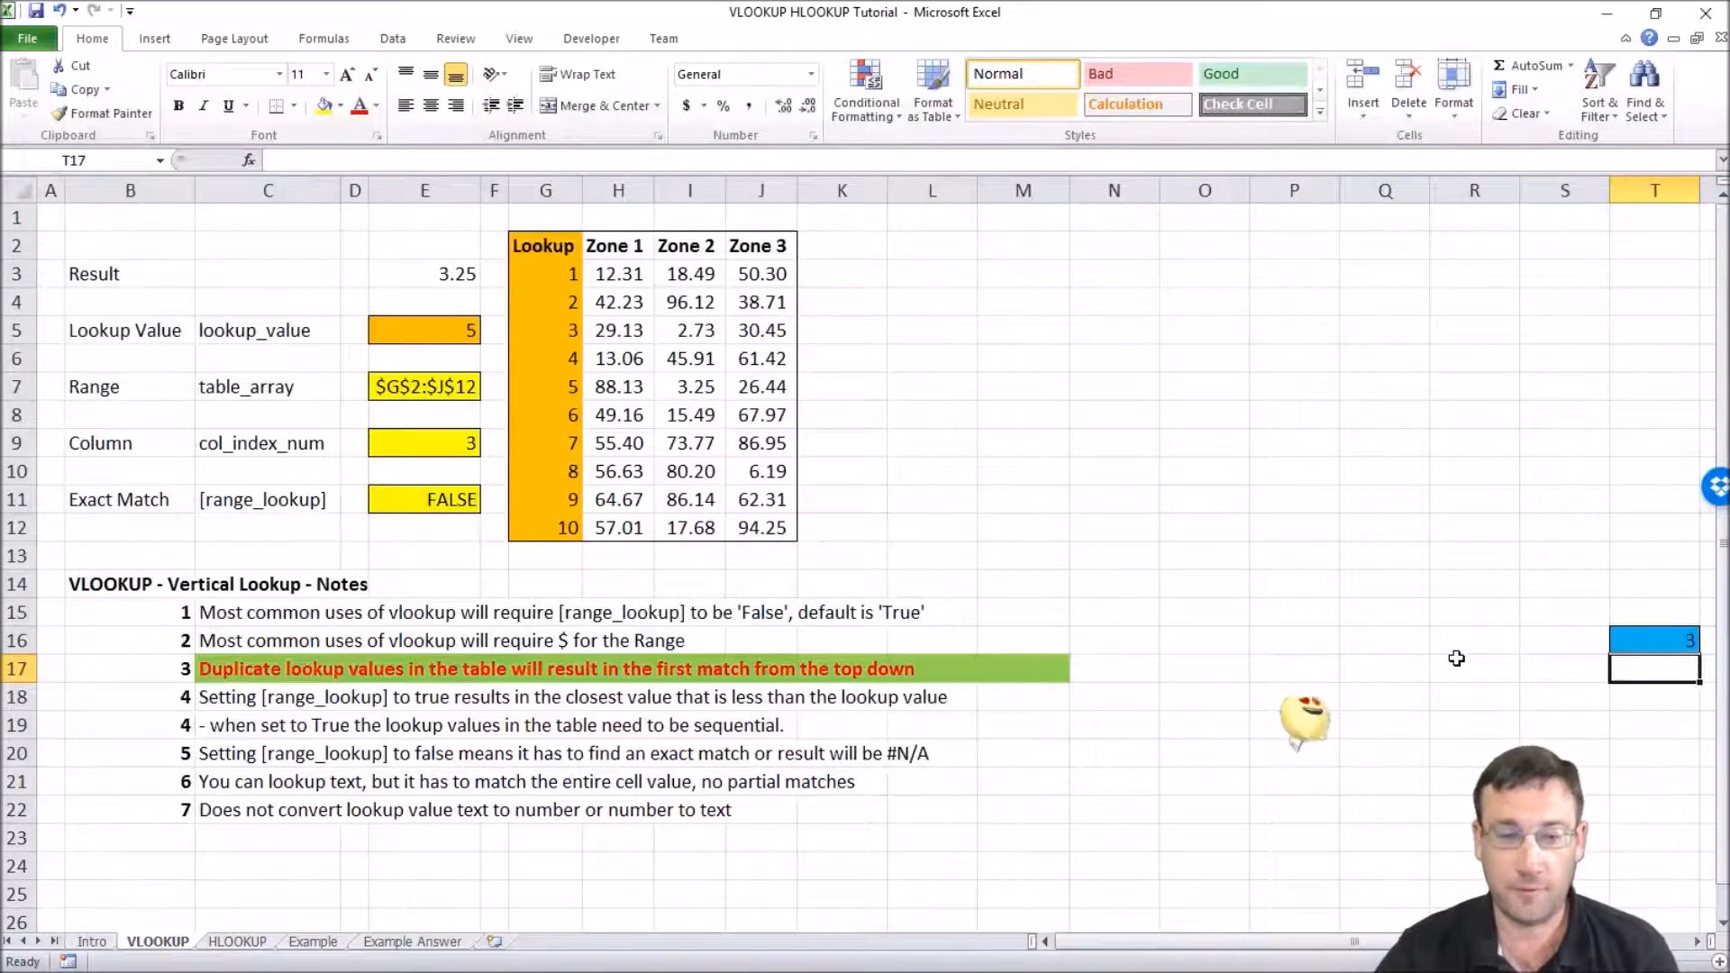
- Set the lookup key in G8 to 5 as a duplicate, and compare the Zone 2 values in I7 and I8
click(678, 389)
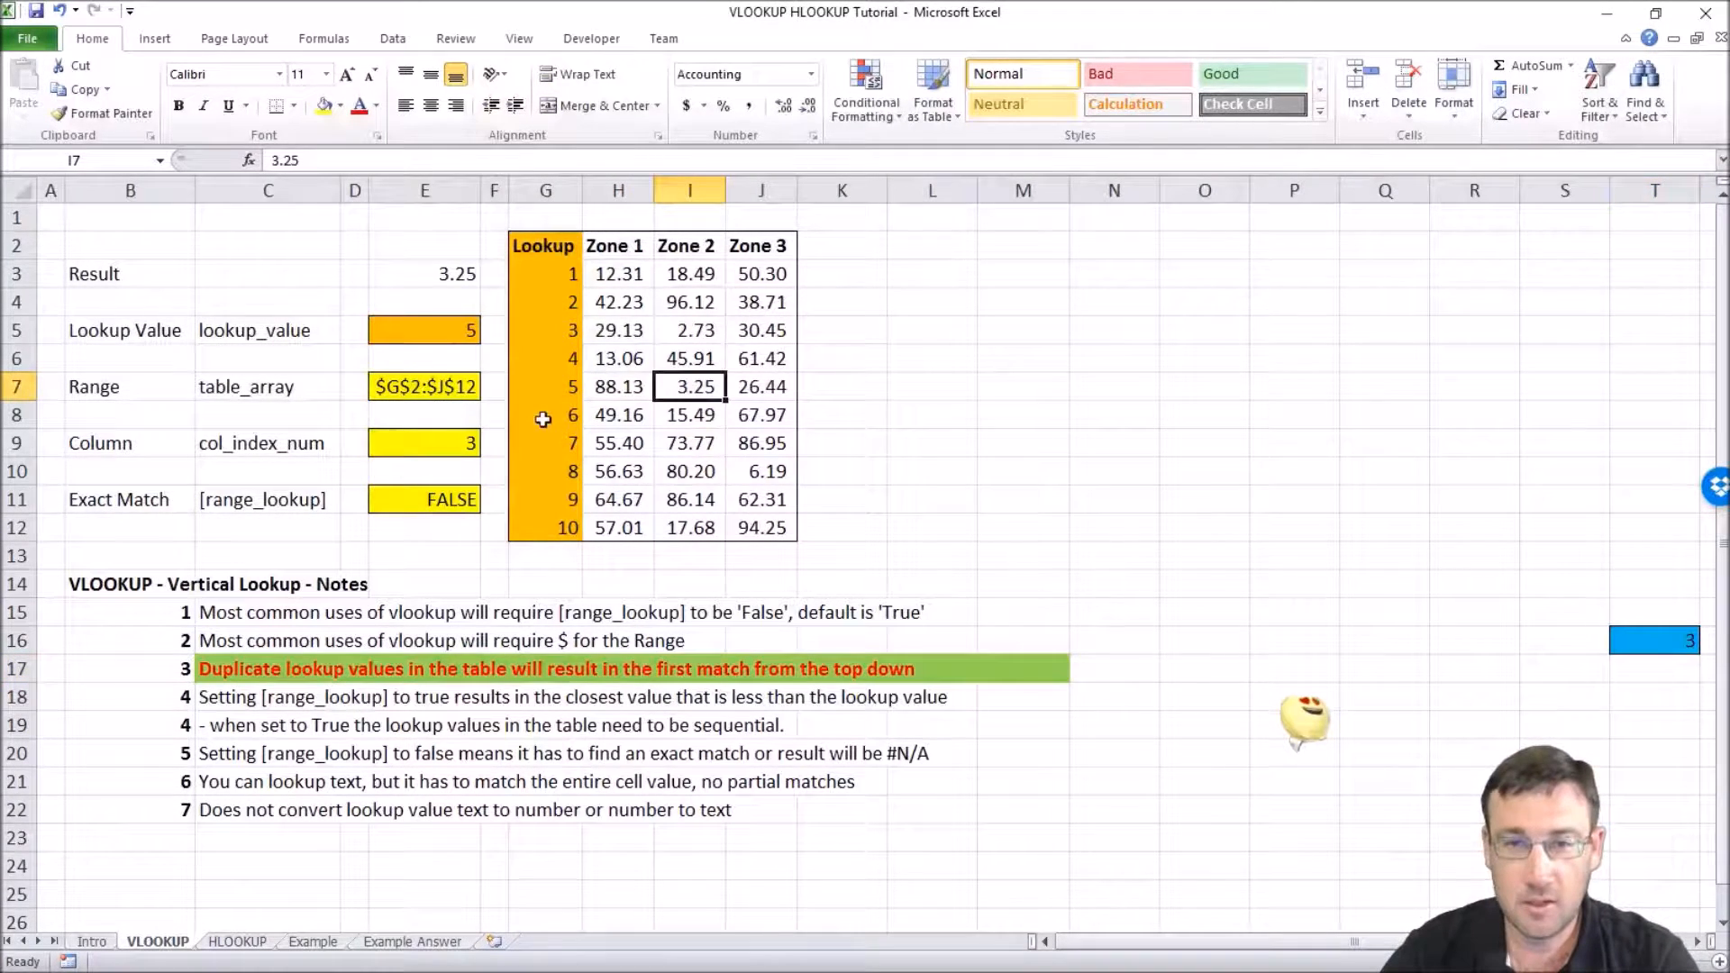
click(461, 332)
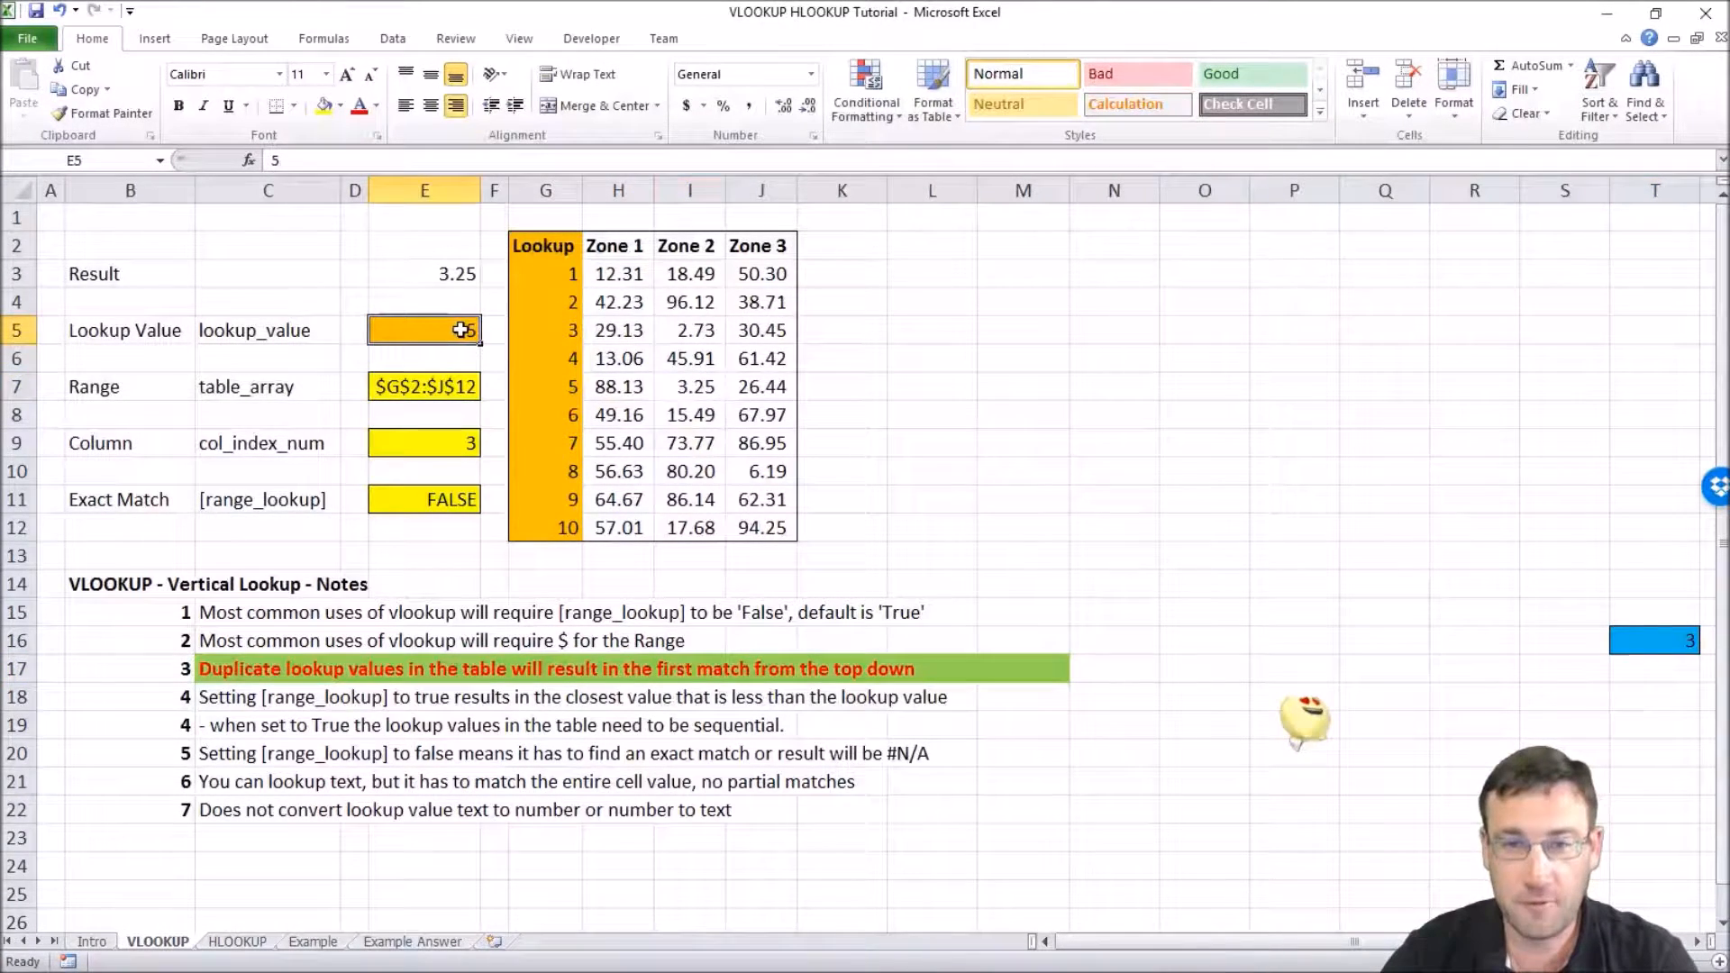
click(573, 416)
text(5)
key(Return)
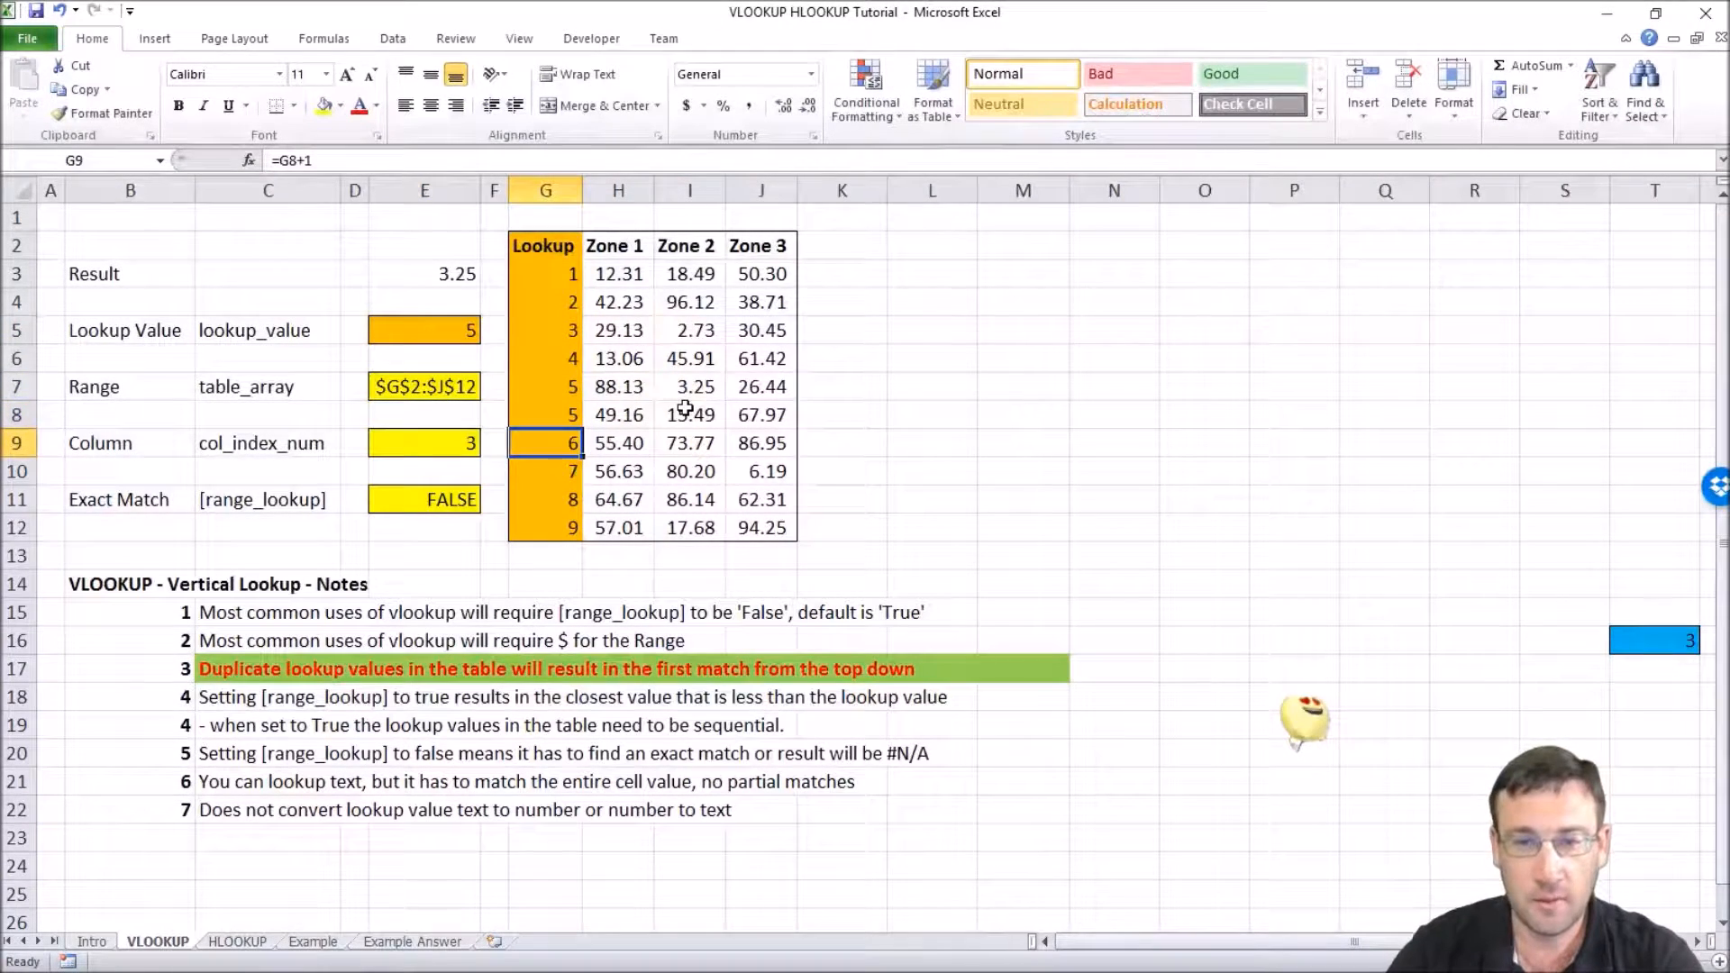
click(711, 382)
click(703, 417)
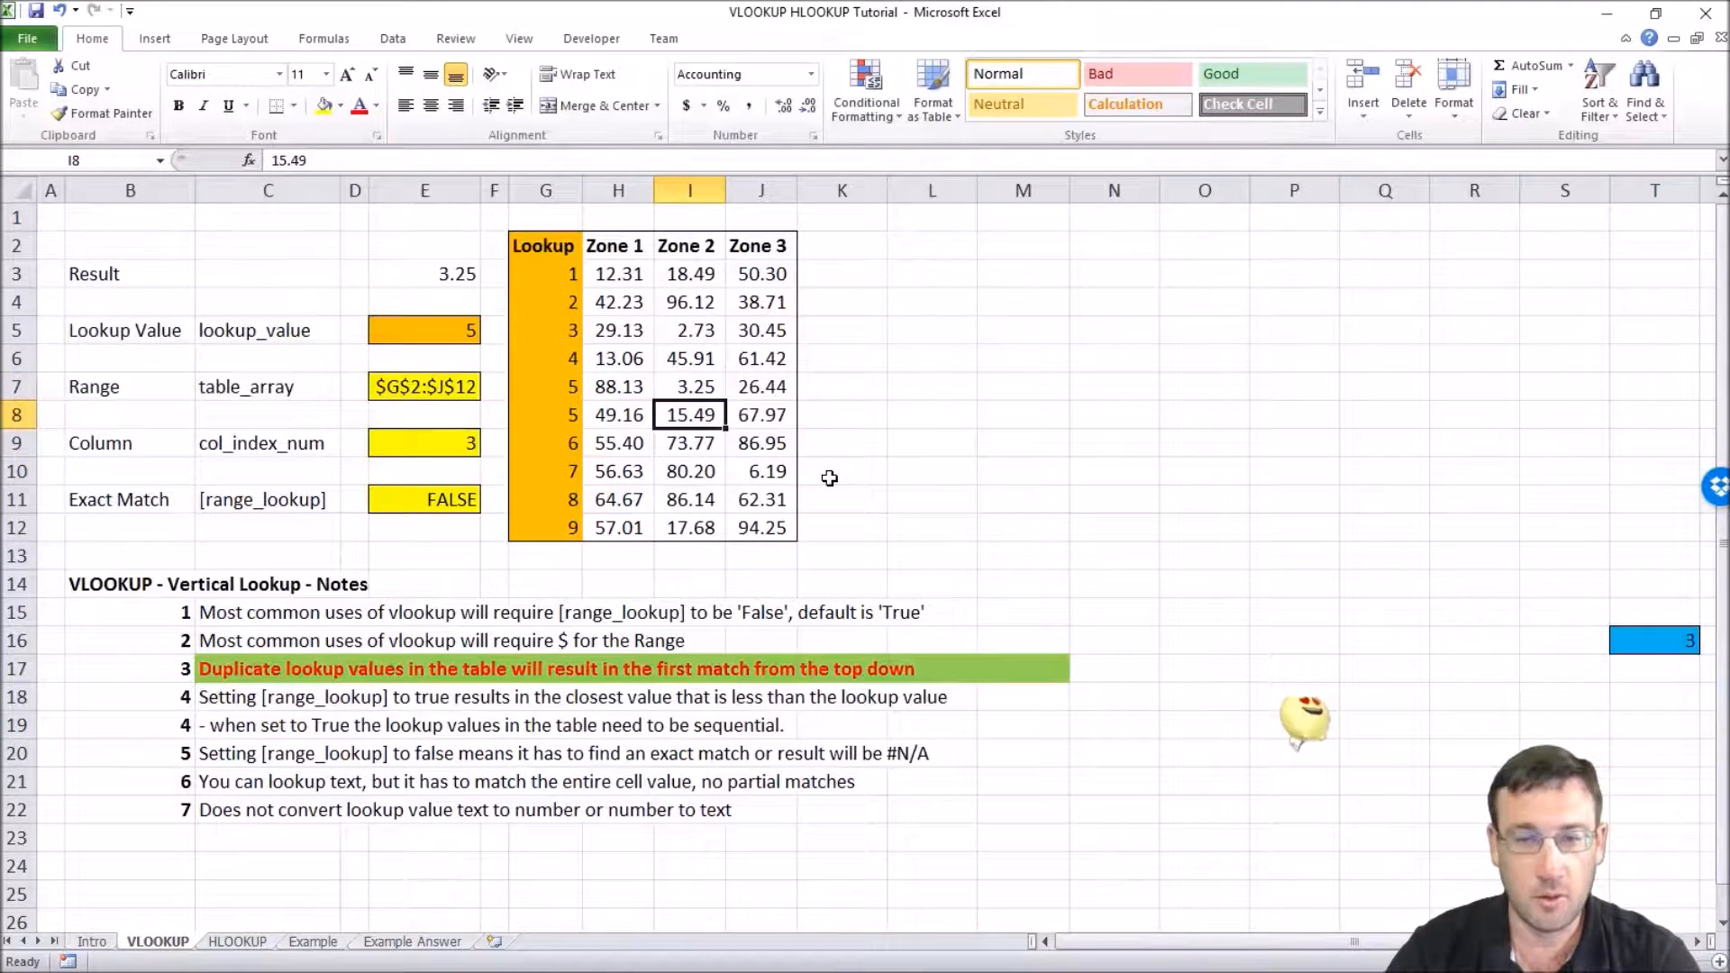
- Set the lookup key in G4 to 5 as an earlier duplicate, and compare Zone 2 cell I4 with I7:I8
key(Up)
key(Left)
key(Up)
key(Up)
key(Left)
key(Up)
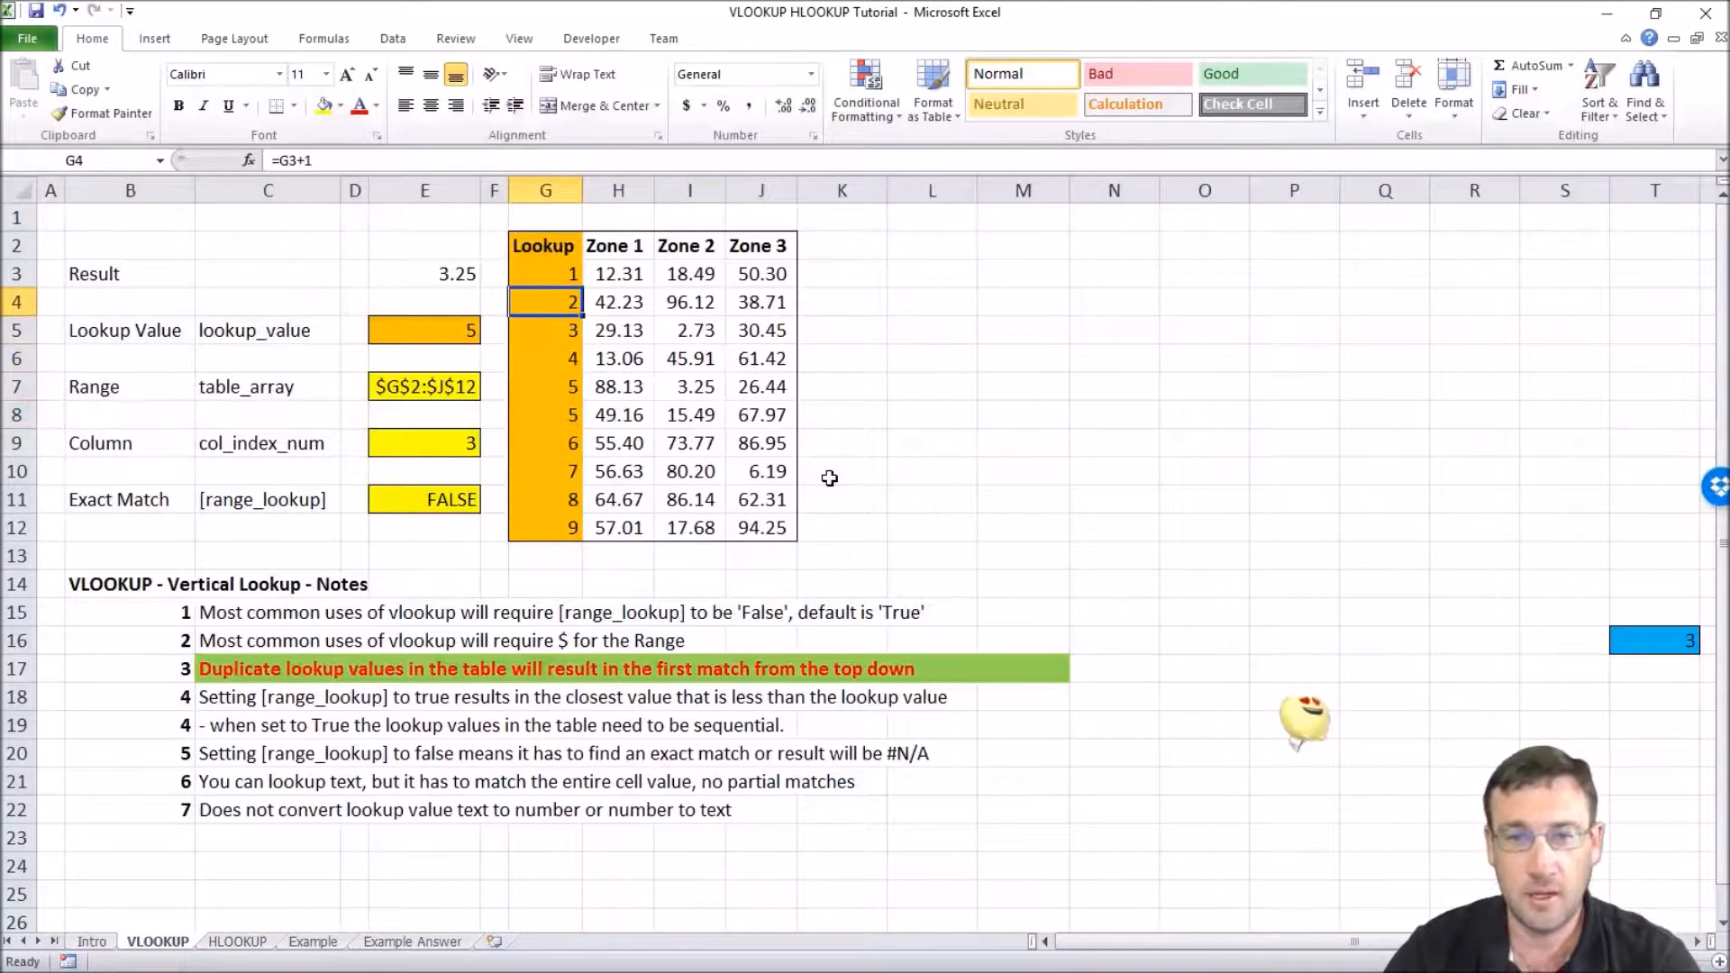
text(5)
key(Return)
key(Up)
key(Right)
key(Right)
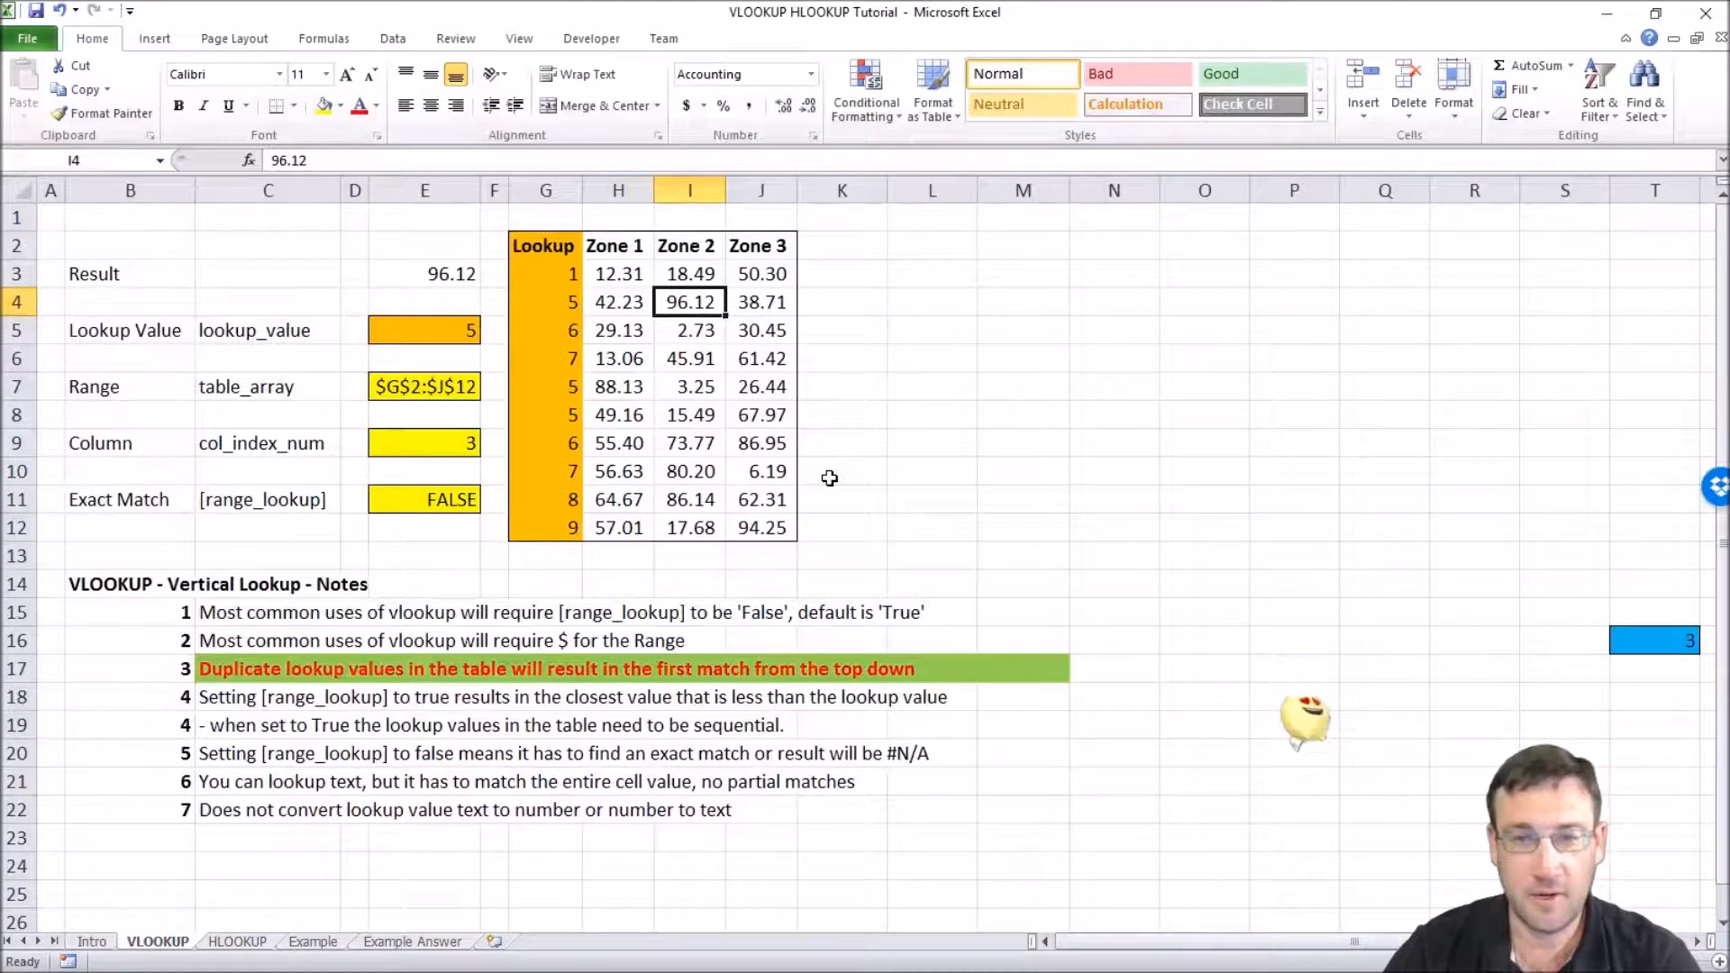
drag(690, 388, 690, 416)
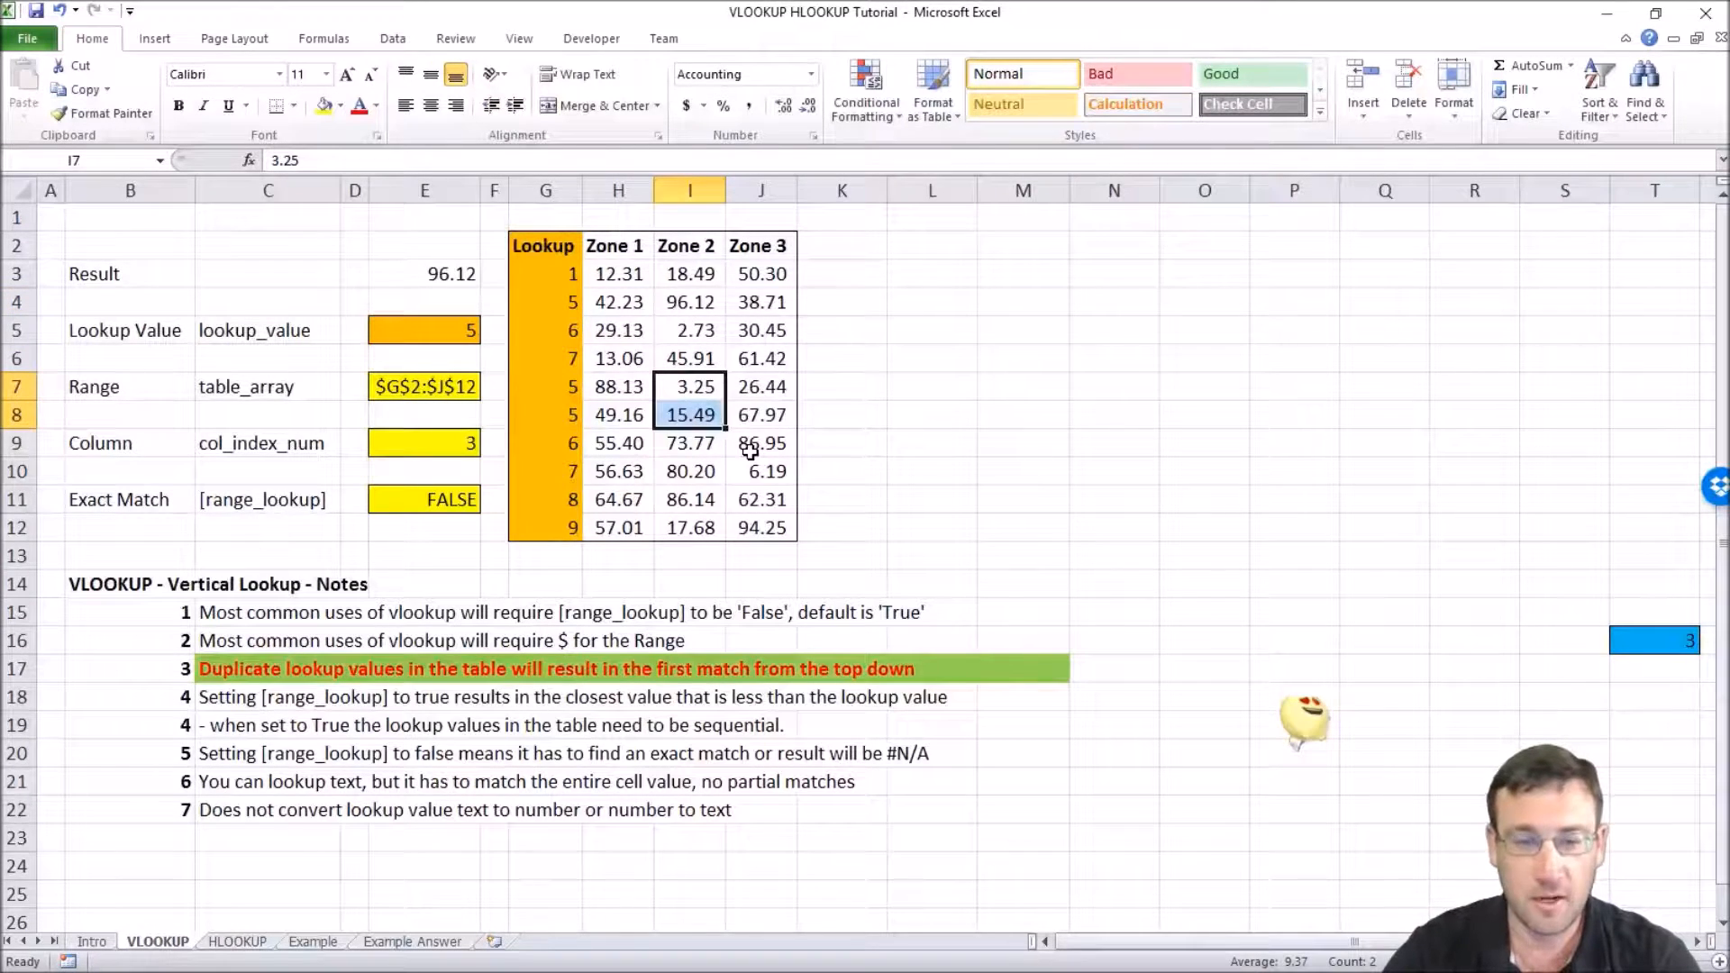
- Restore the sequential lookup keys by entering 1, 2 and 3 in G3:G5, 5 in G7 and 6 in G8
click(568, 277)
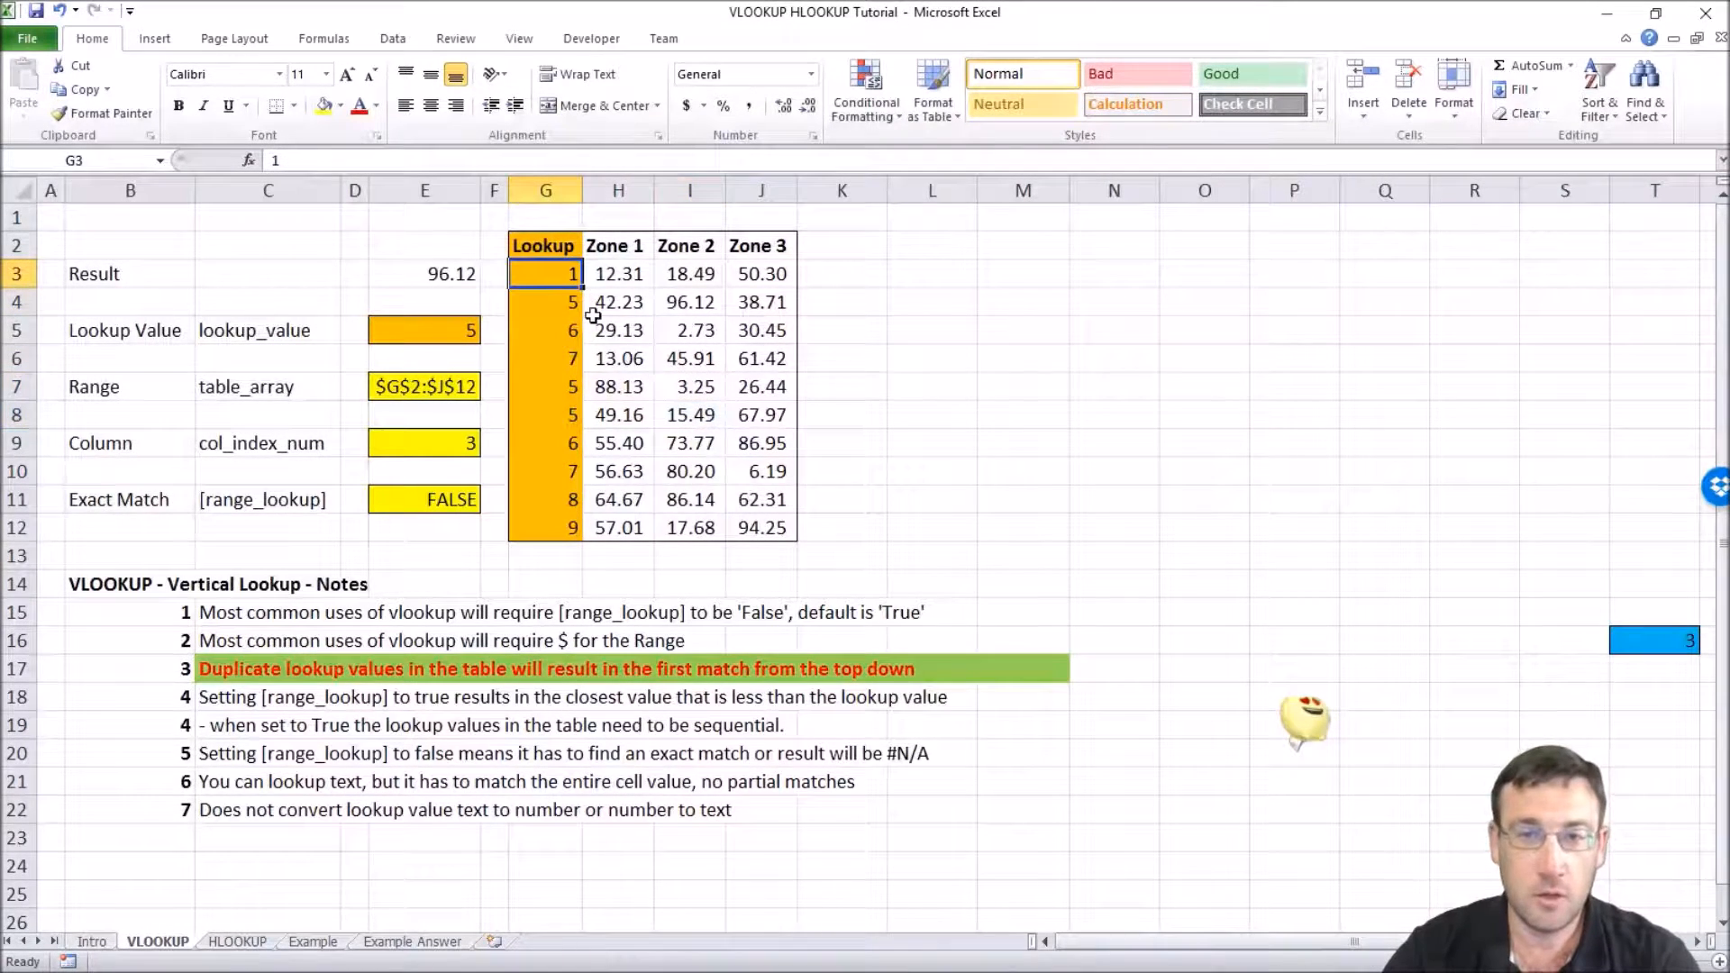
text(1)
key(Return)
text(2)
key(Return)
text(3)
key(Return)
key(Return)
text(5)
key(Return)
text(6)
key(Return)
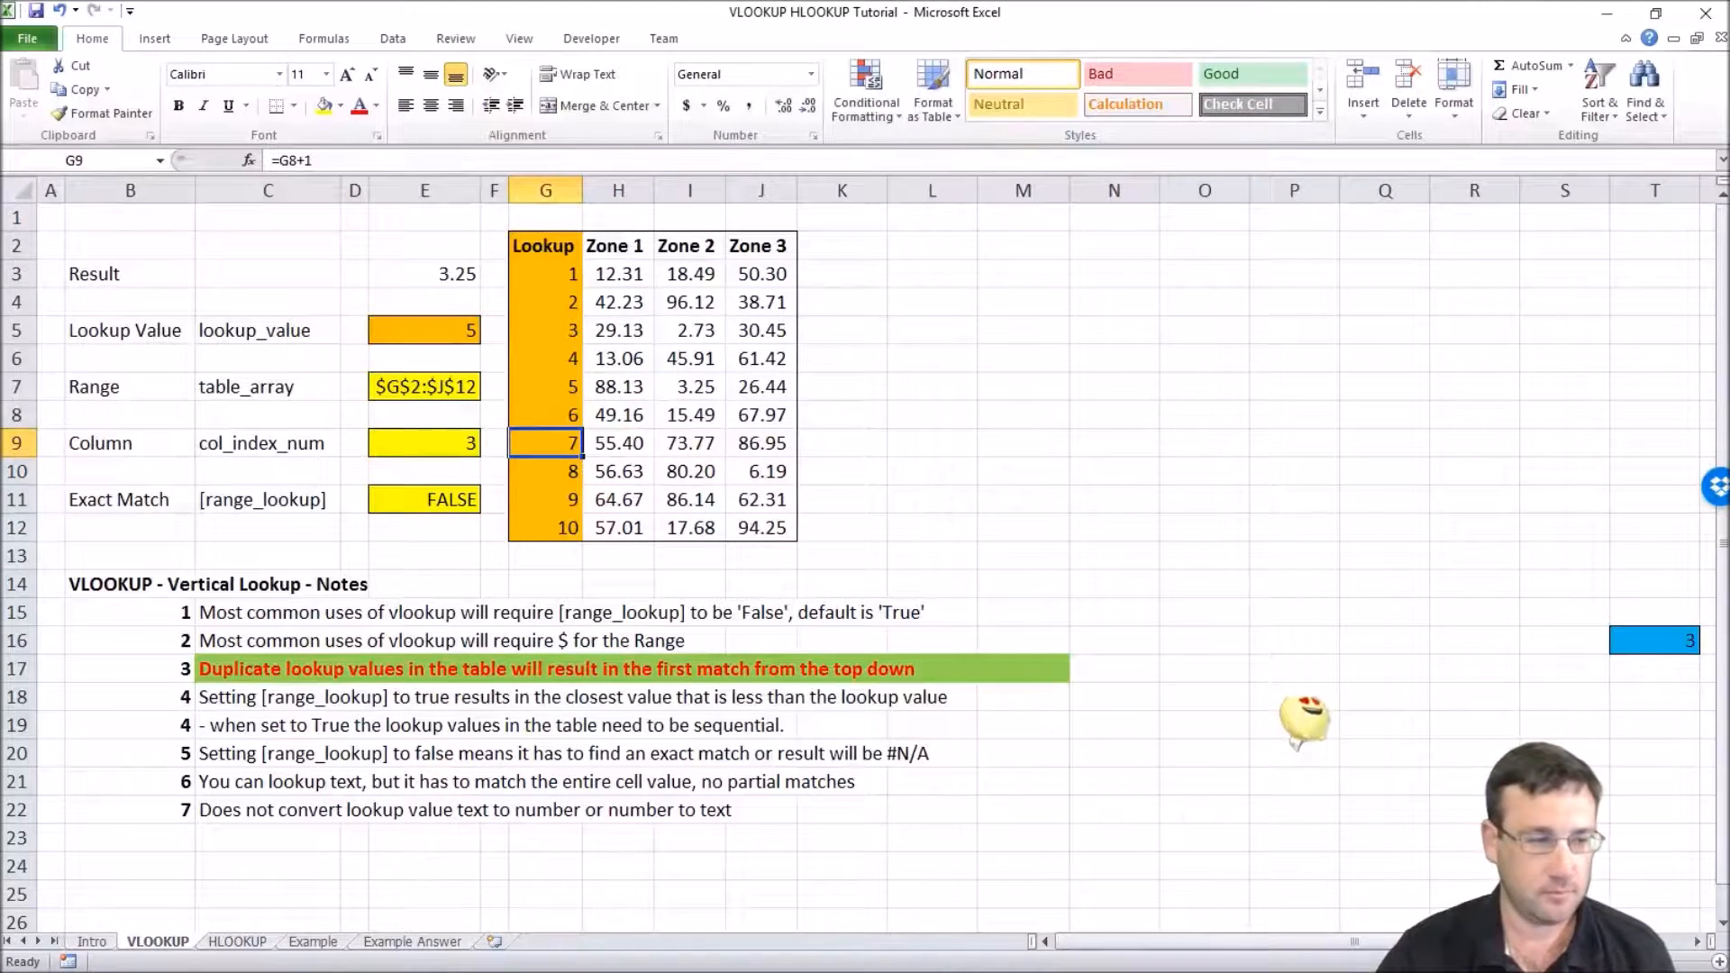
- Set cell T16 to 4 to highlight the notes about setting range_lookup to true
click(1654, 640)
text(4)
key(Return)
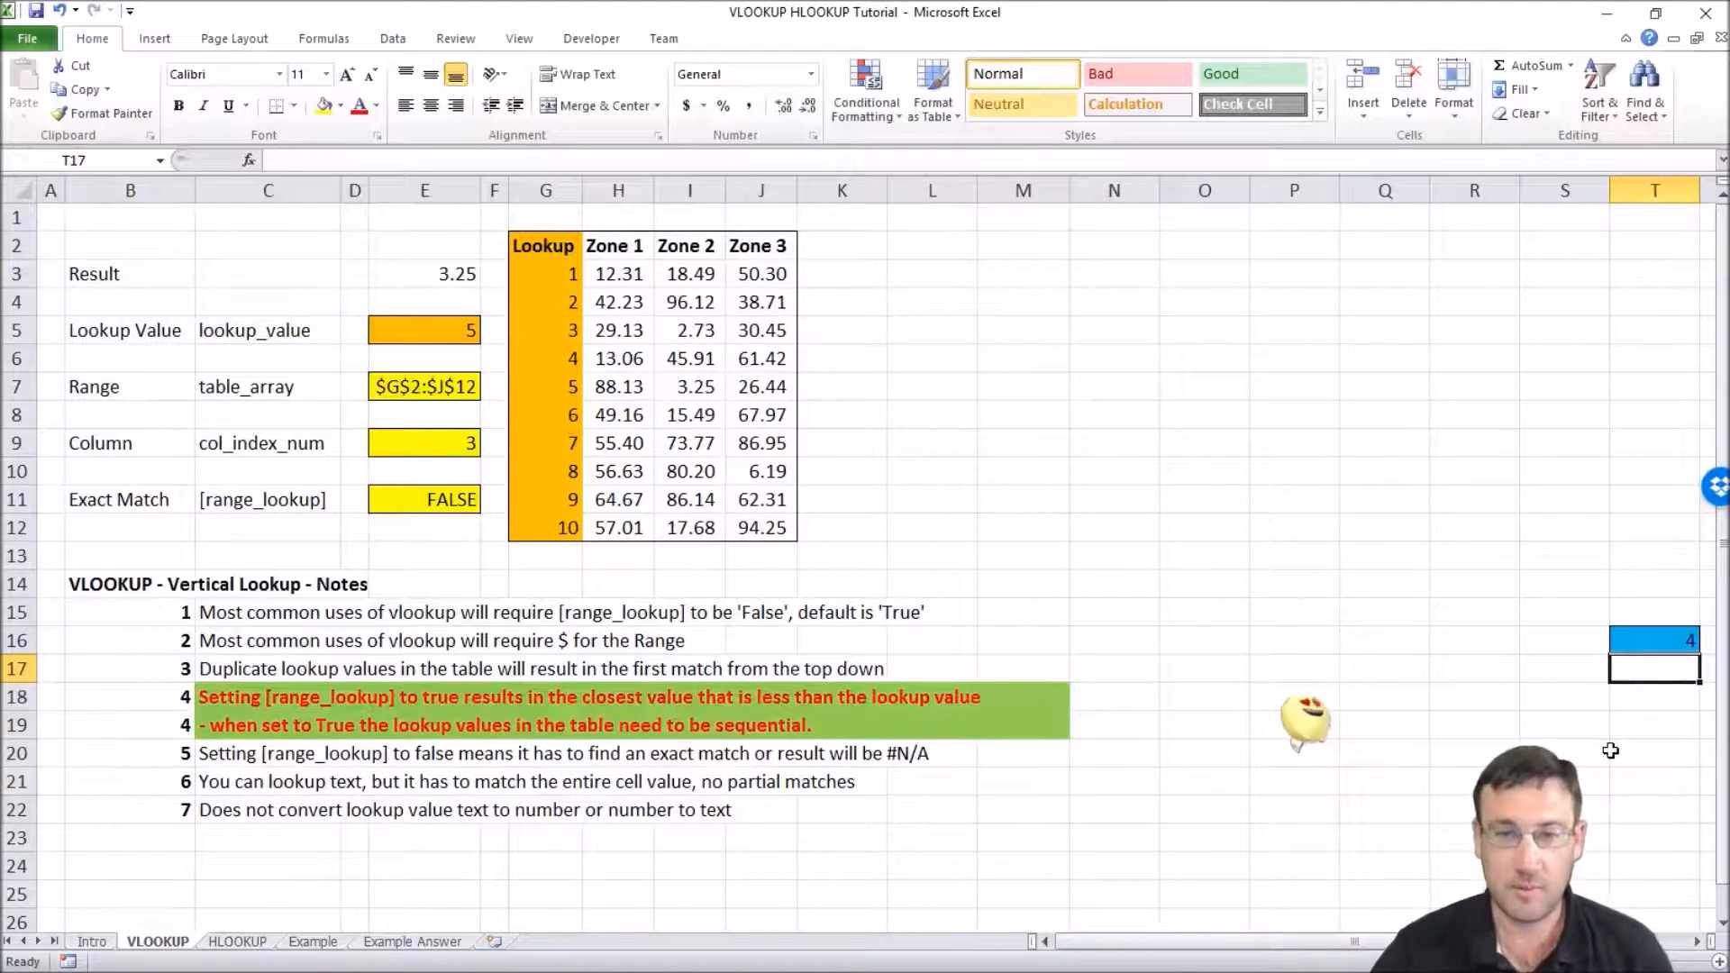
- Set the exact match argument in E11 to TRUE
click(573, 391)
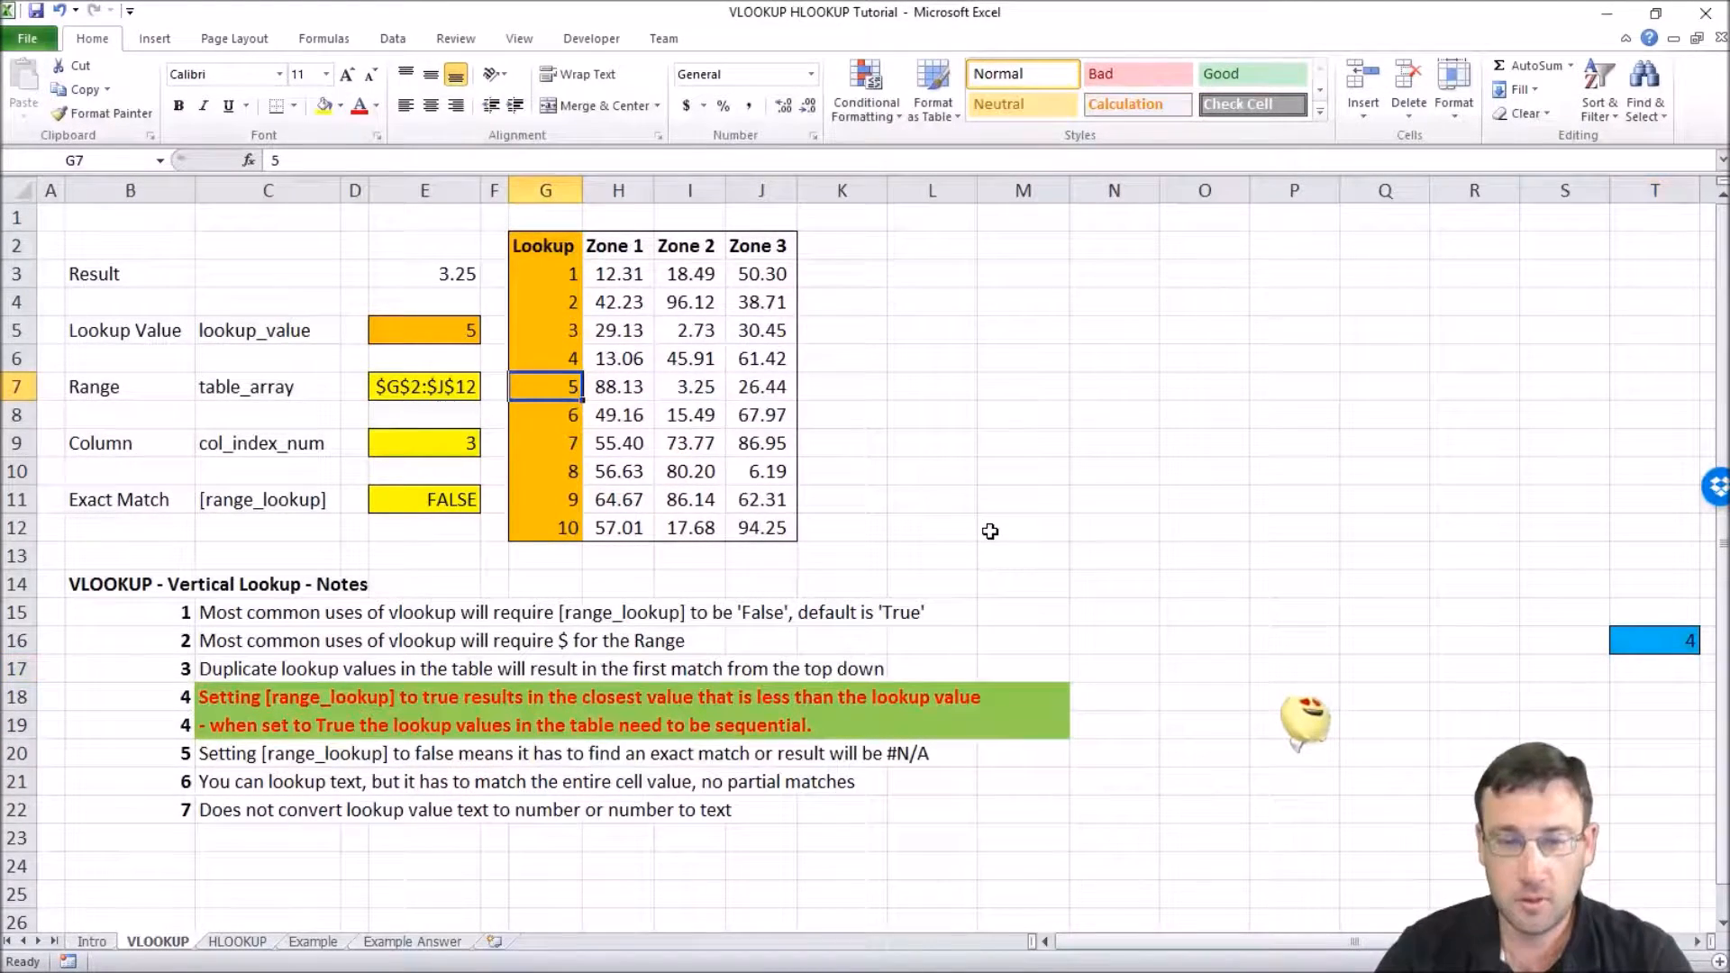
key(Down)
key(Down)
key(Down)
key(Down)
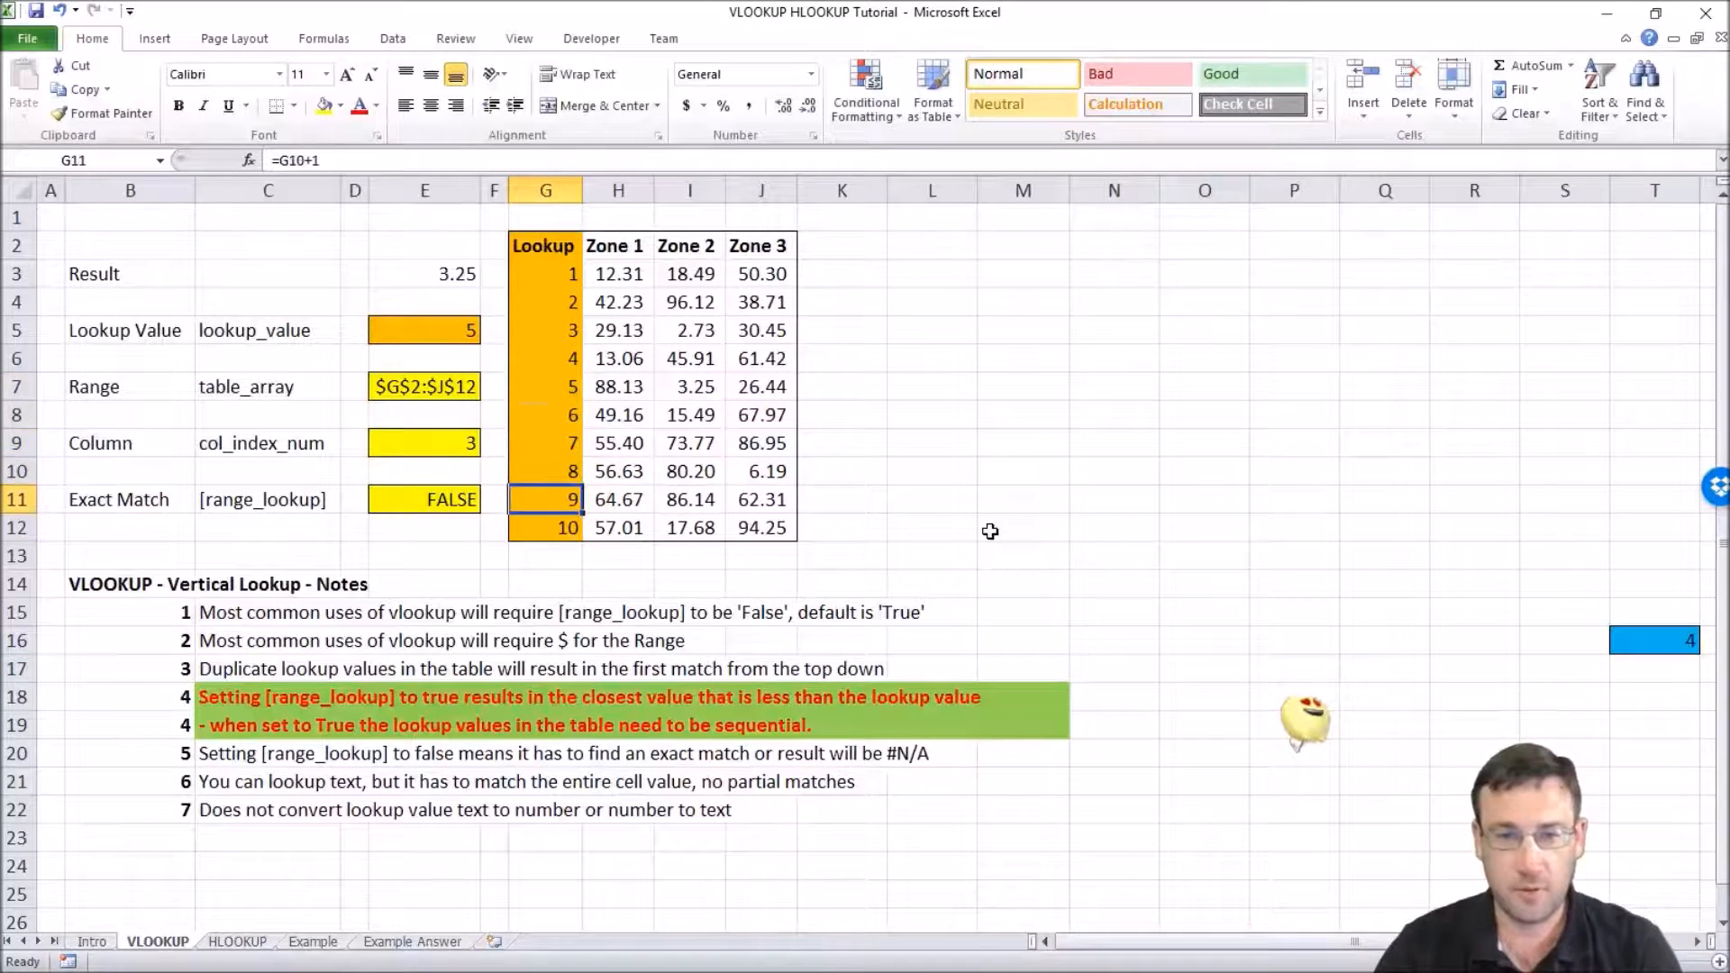
key(Left)
key(Left)
text(TRUE)
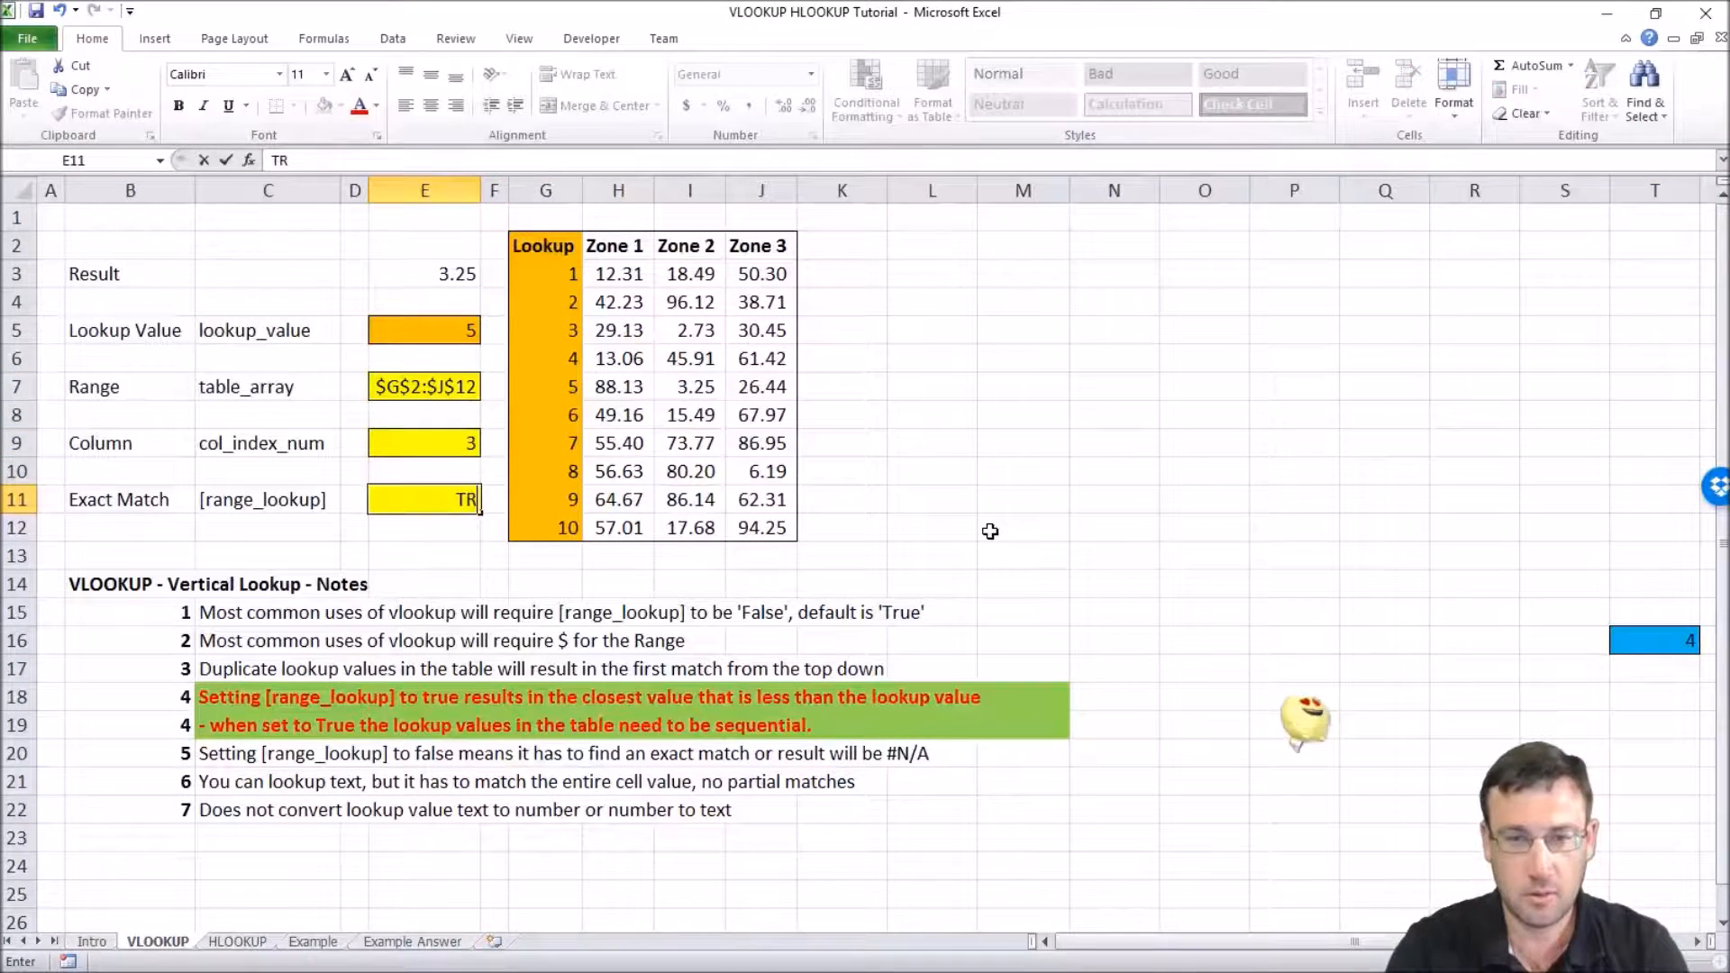
key(Return)
- Set the lookup value in E5 to 5.1 and trace the approximate match in the table's Zone 2 column
key(ctrl+Up)
key(ctrl+Up)
key(ctrl+Up)
key(ctrl+Up)
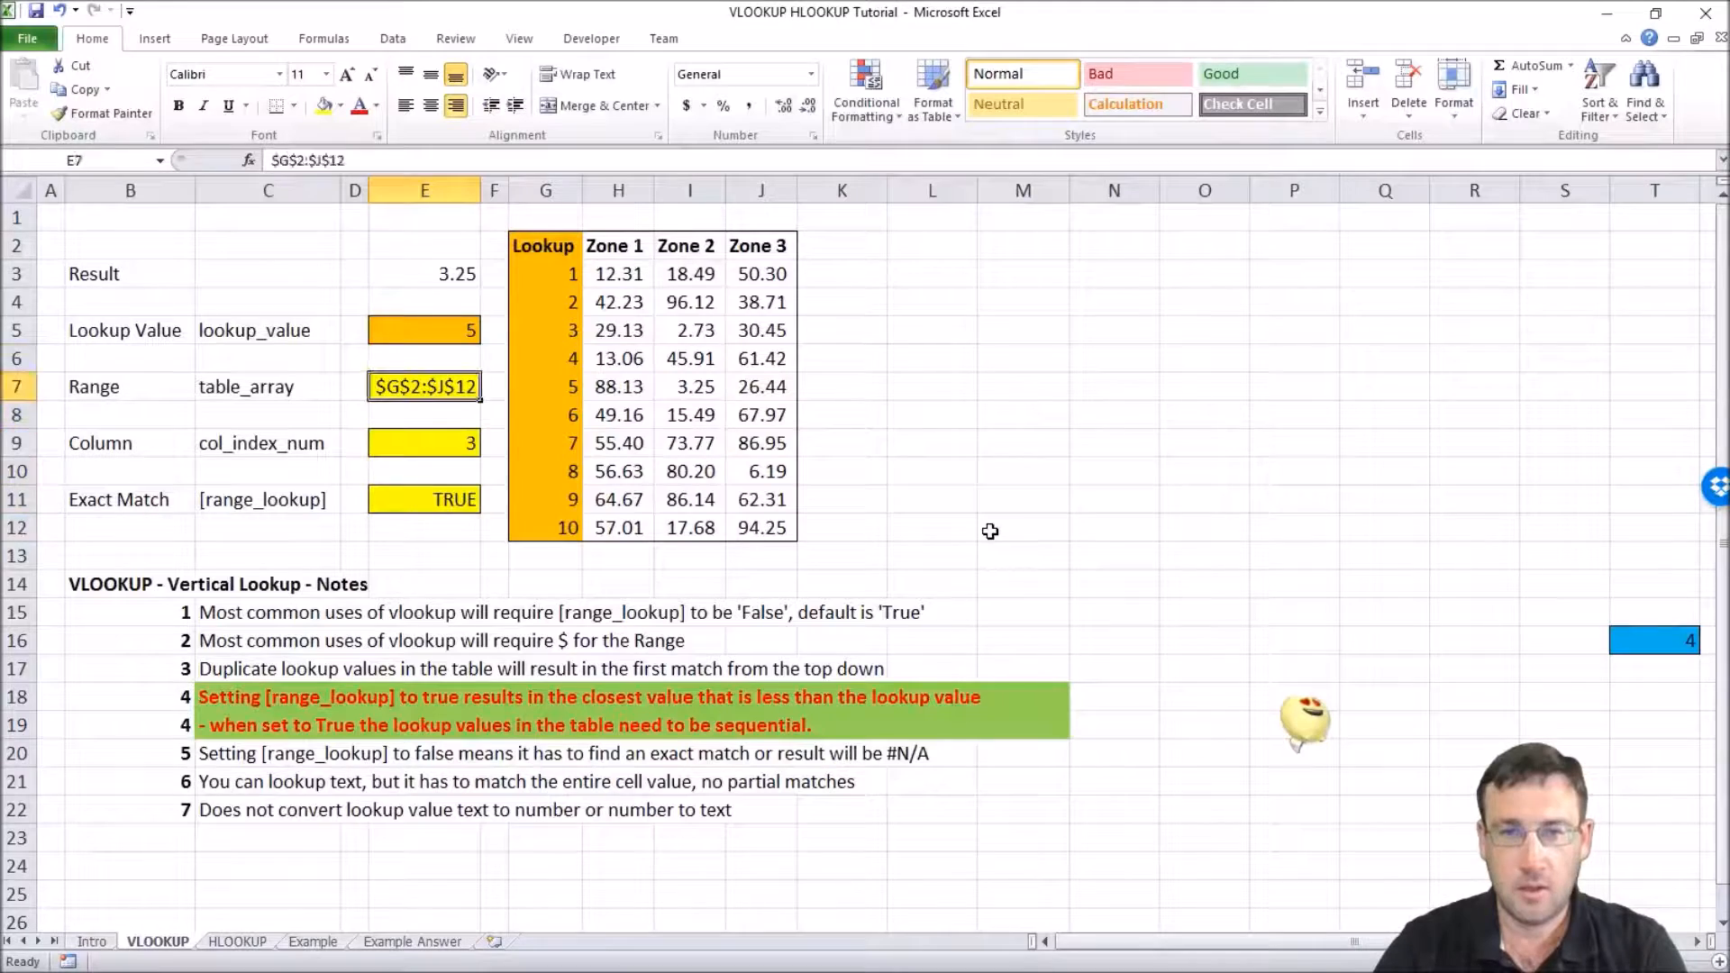
text(5.1)
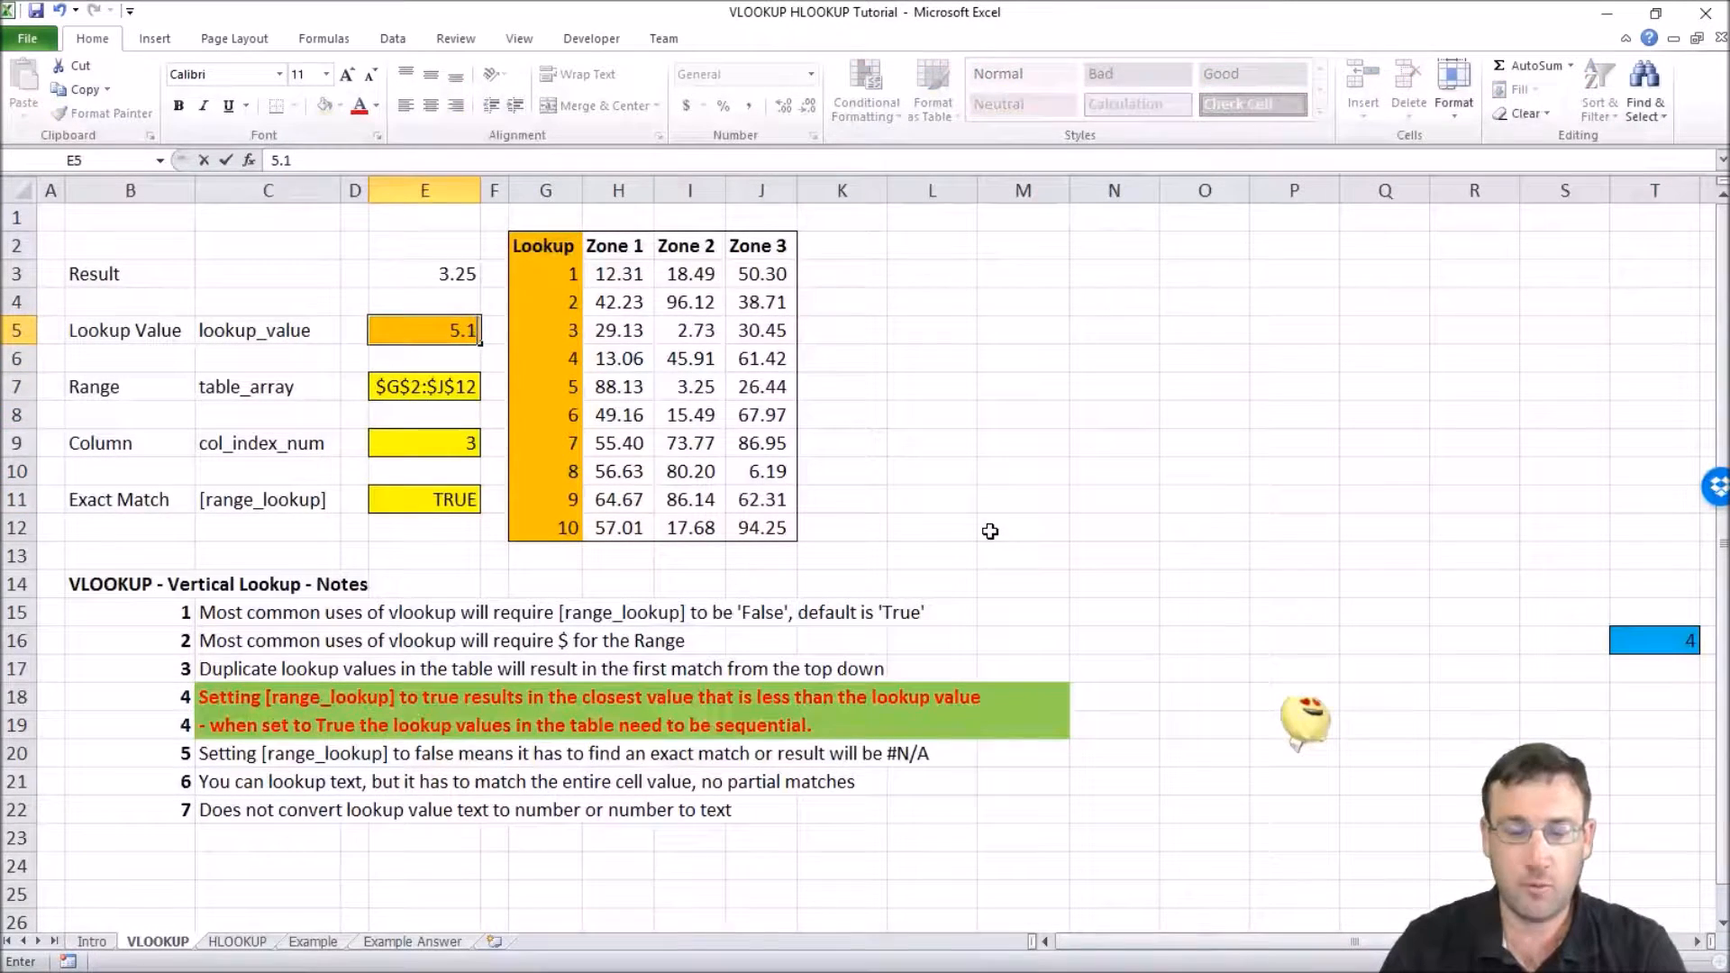
key(Return)
key(Down)
key(Down)
key(Right)
key(Right)
key(Right)
key(Right)
key(Up)
key(Left)
key(Left)
key(Left)
key(Left)
key(Up)
key(Up)
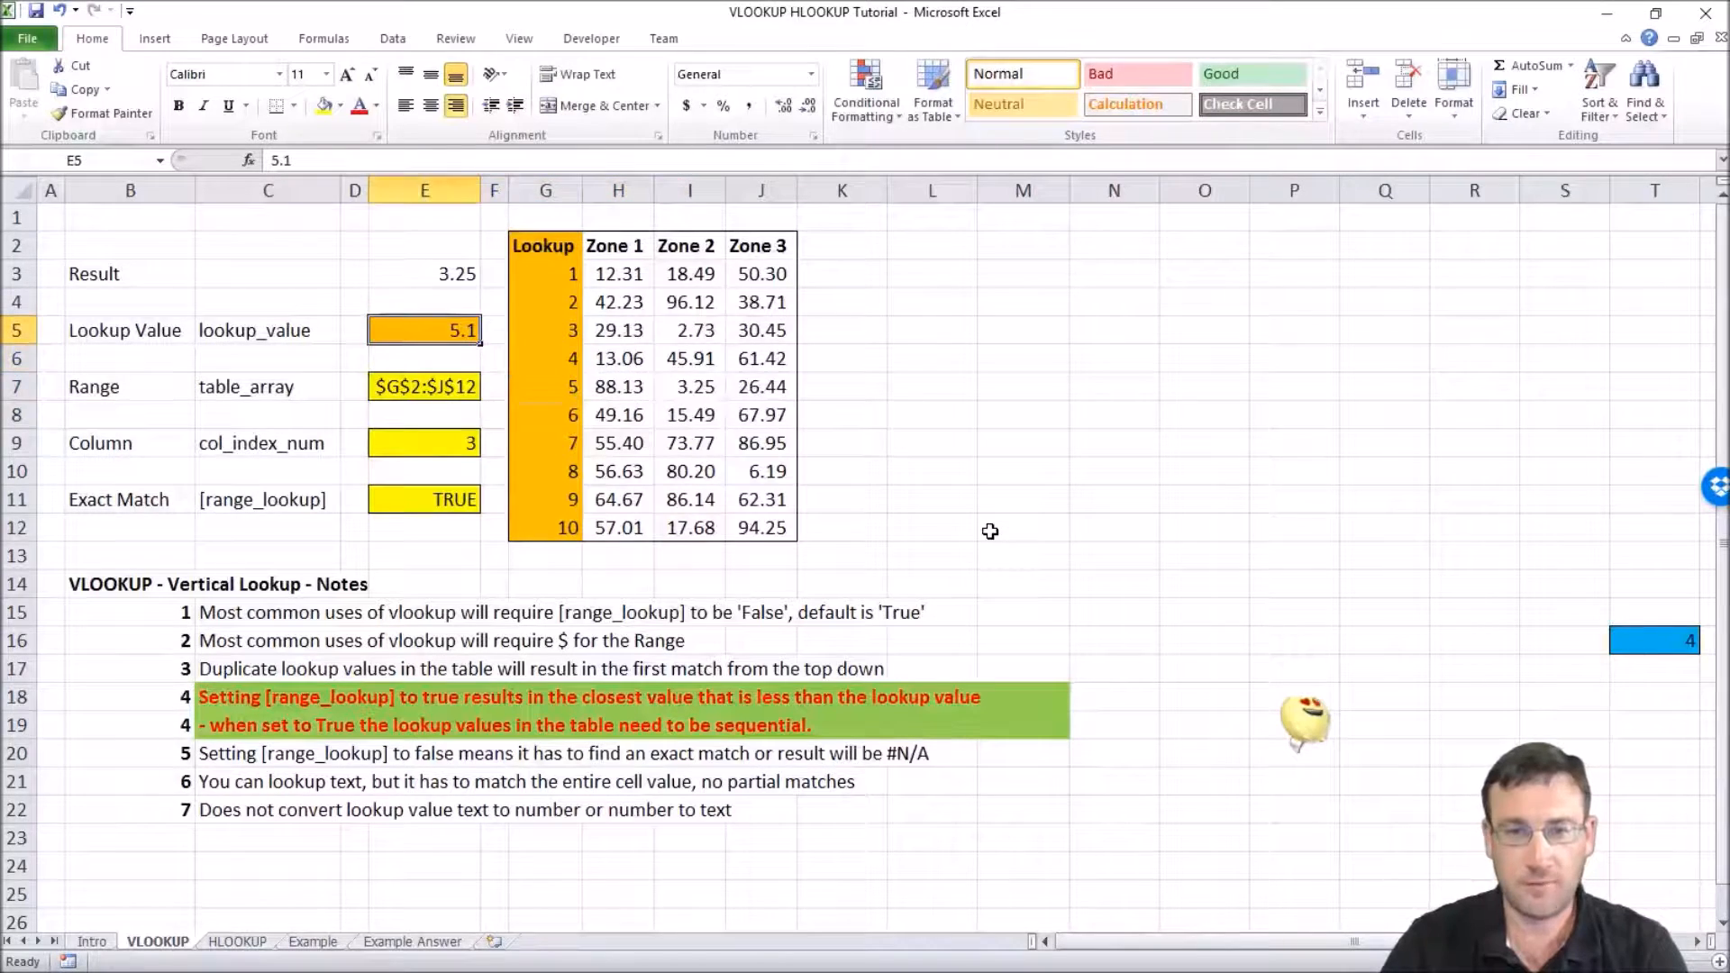
- Set the lookup value in E5 to 5.9 and trace its approximate match in the table
text(5.9)
key(Return)
key(Down)
key(Down)
key(Right)
key(Right)
key(Right)
key(Left)
key(Right)
key(Left)
key(Left)
key(Left)
key(Up)
key(Up)
key(Up)
key(Left)
key(Right)
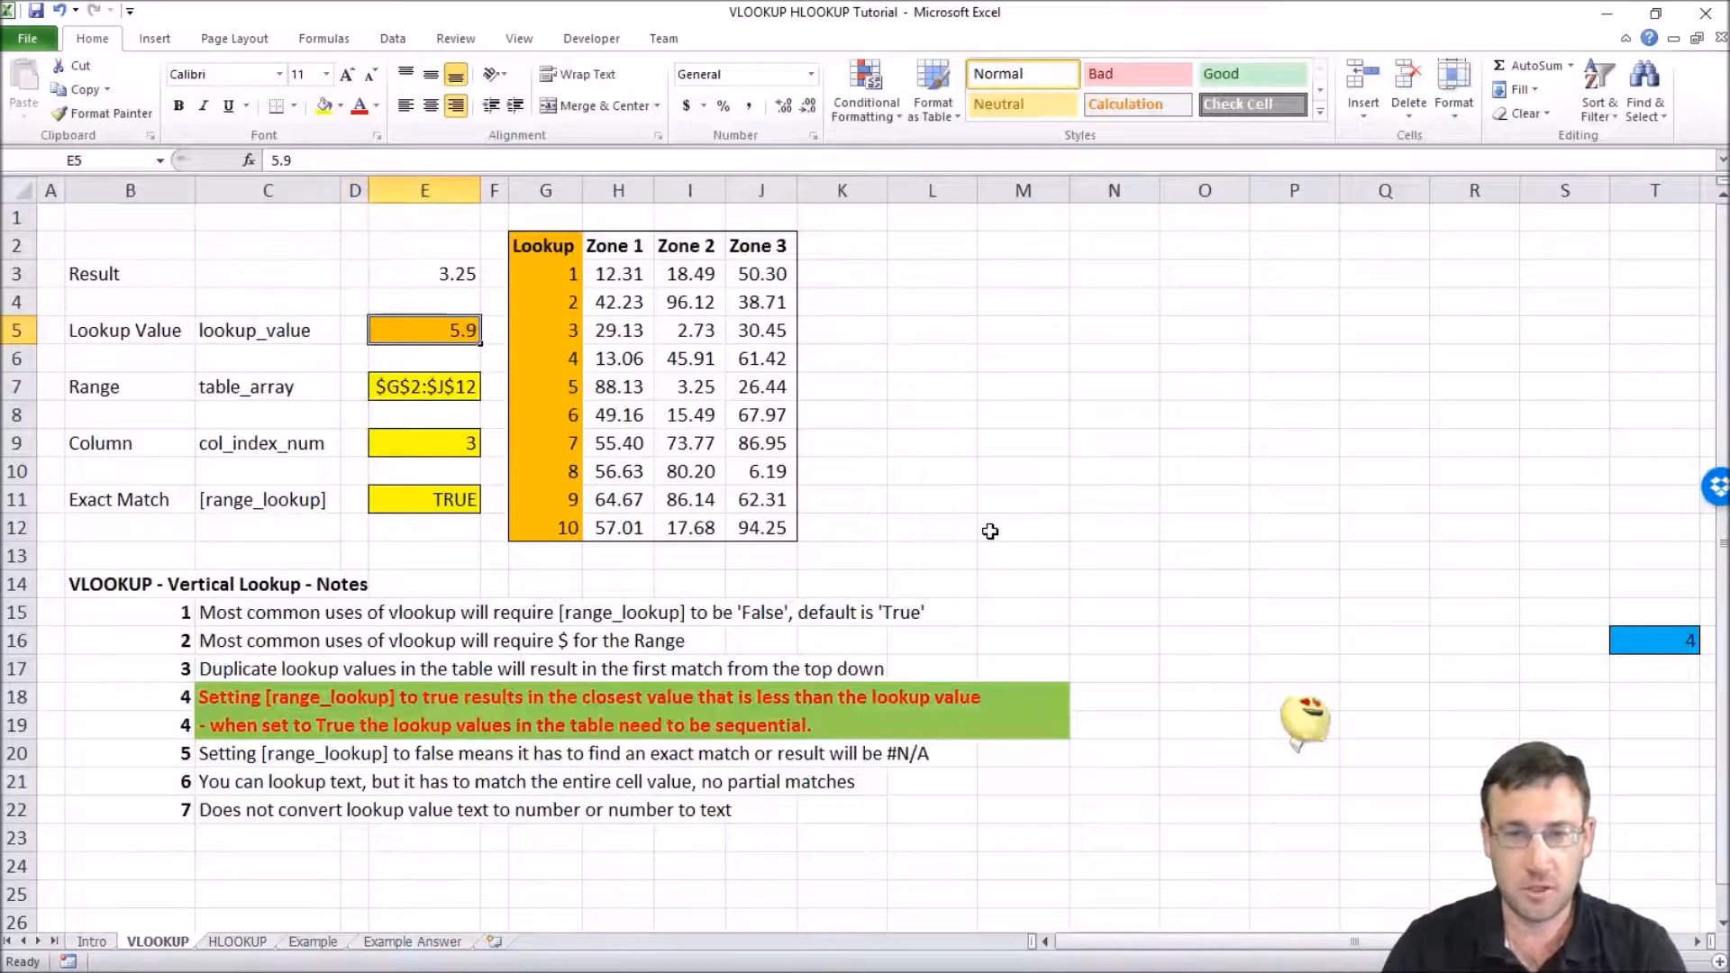
- Set the lookup value in E5 to 6.1, and check Zone 2 cell I8 and the lookup keys in G8 and G9
text(6.1)
key(Return)
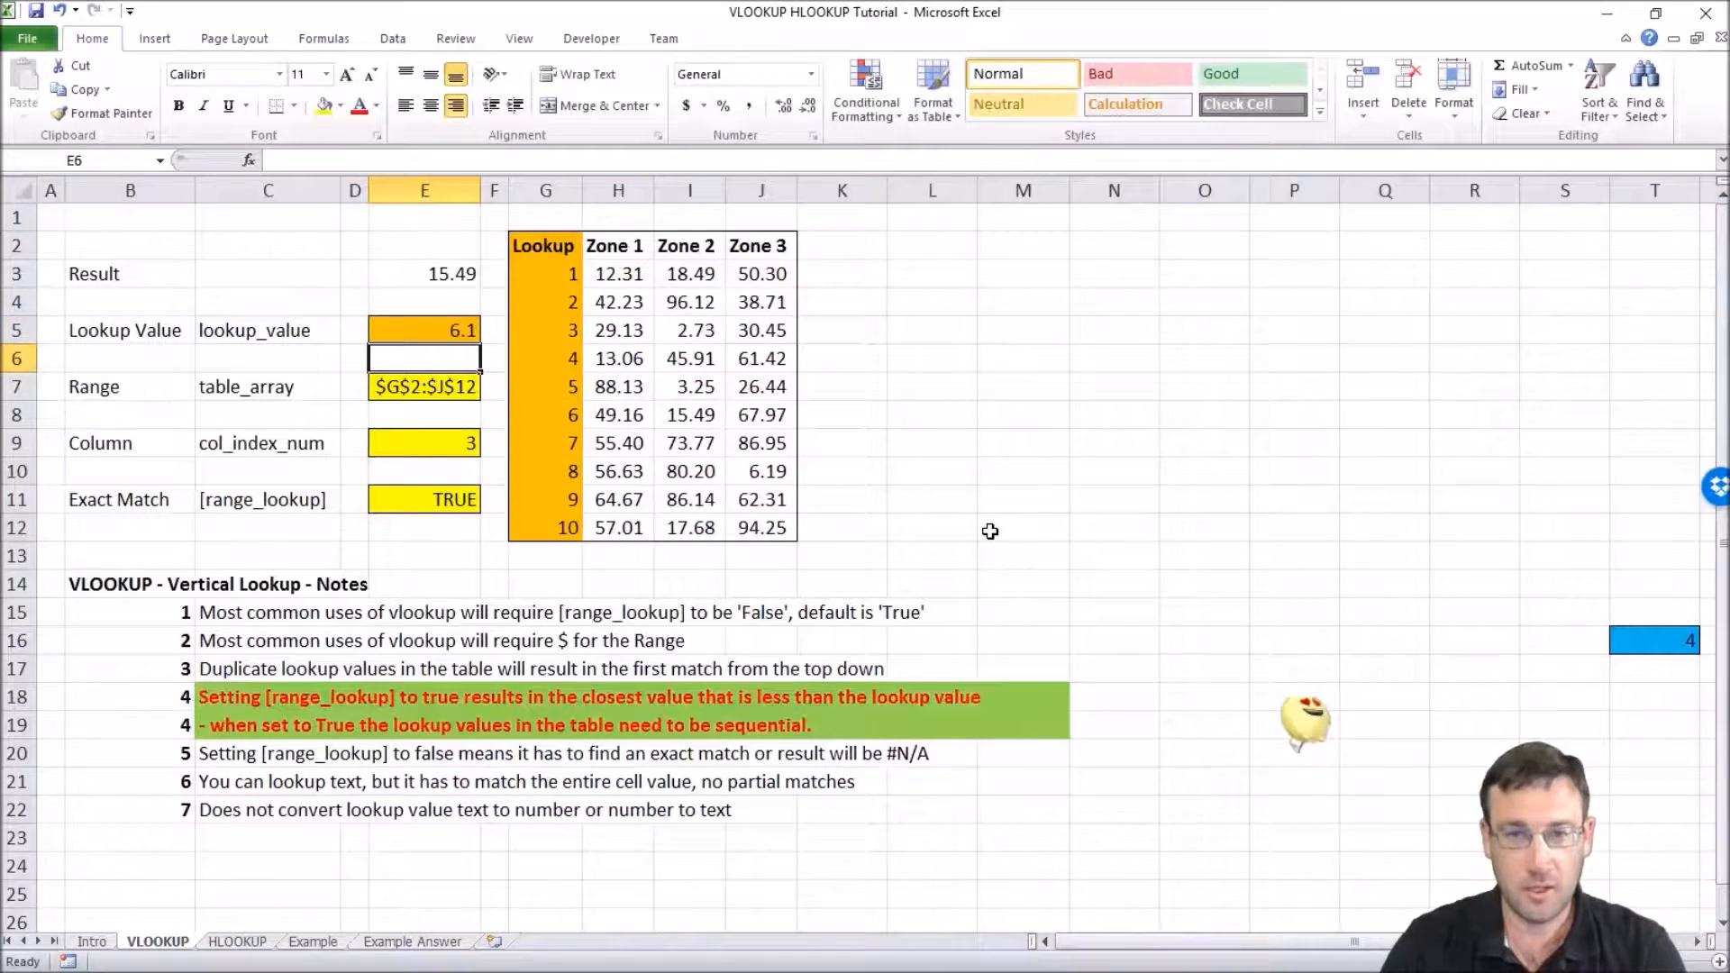
key(Down)
key(Down)
key(Down)
key(Right)
key(Up)
key(Right)
key(Right)
key(Right)
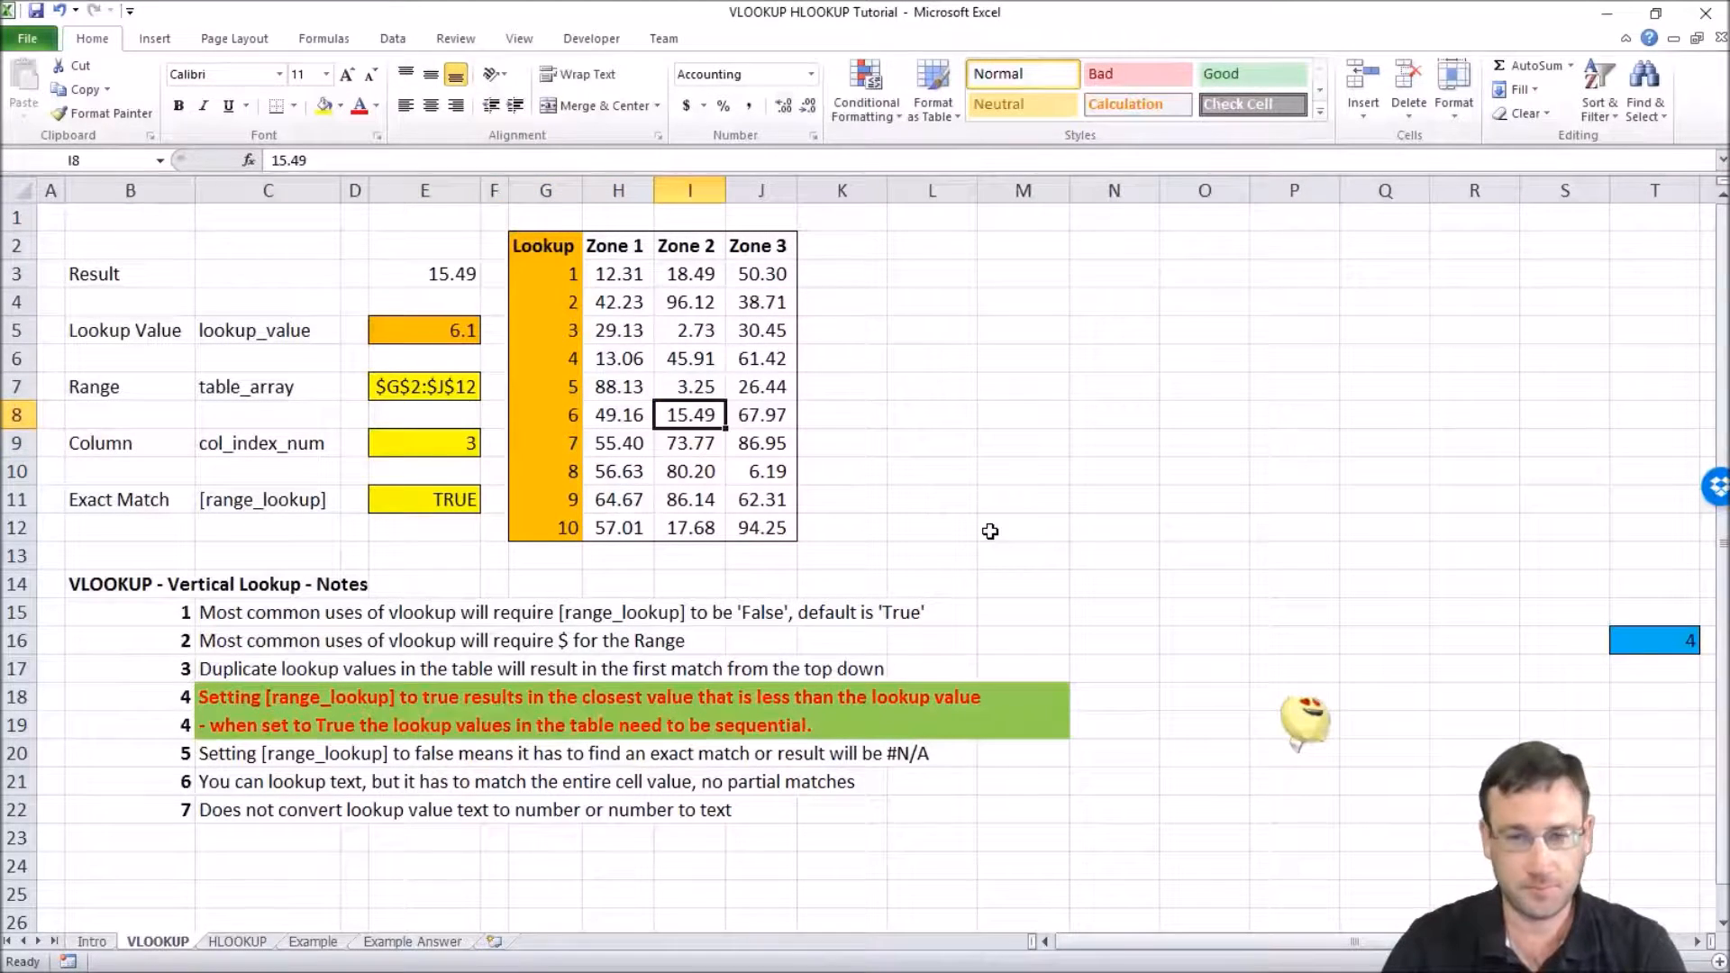
key(Left)
key(Left)
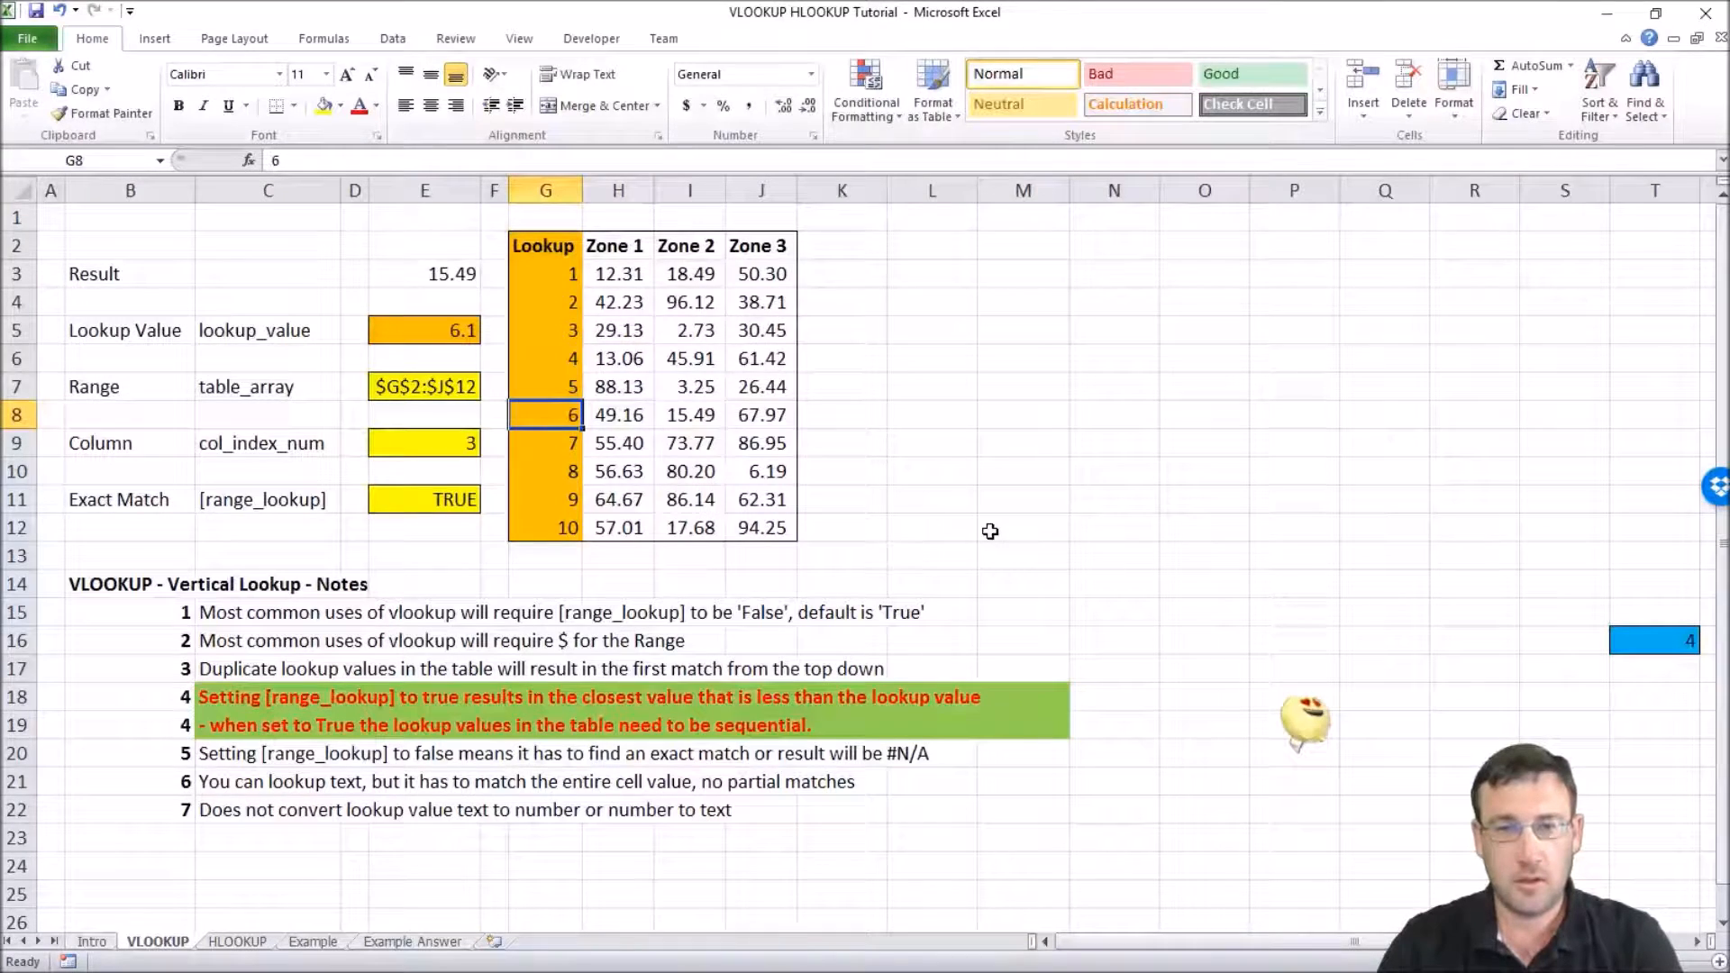
key(Down)
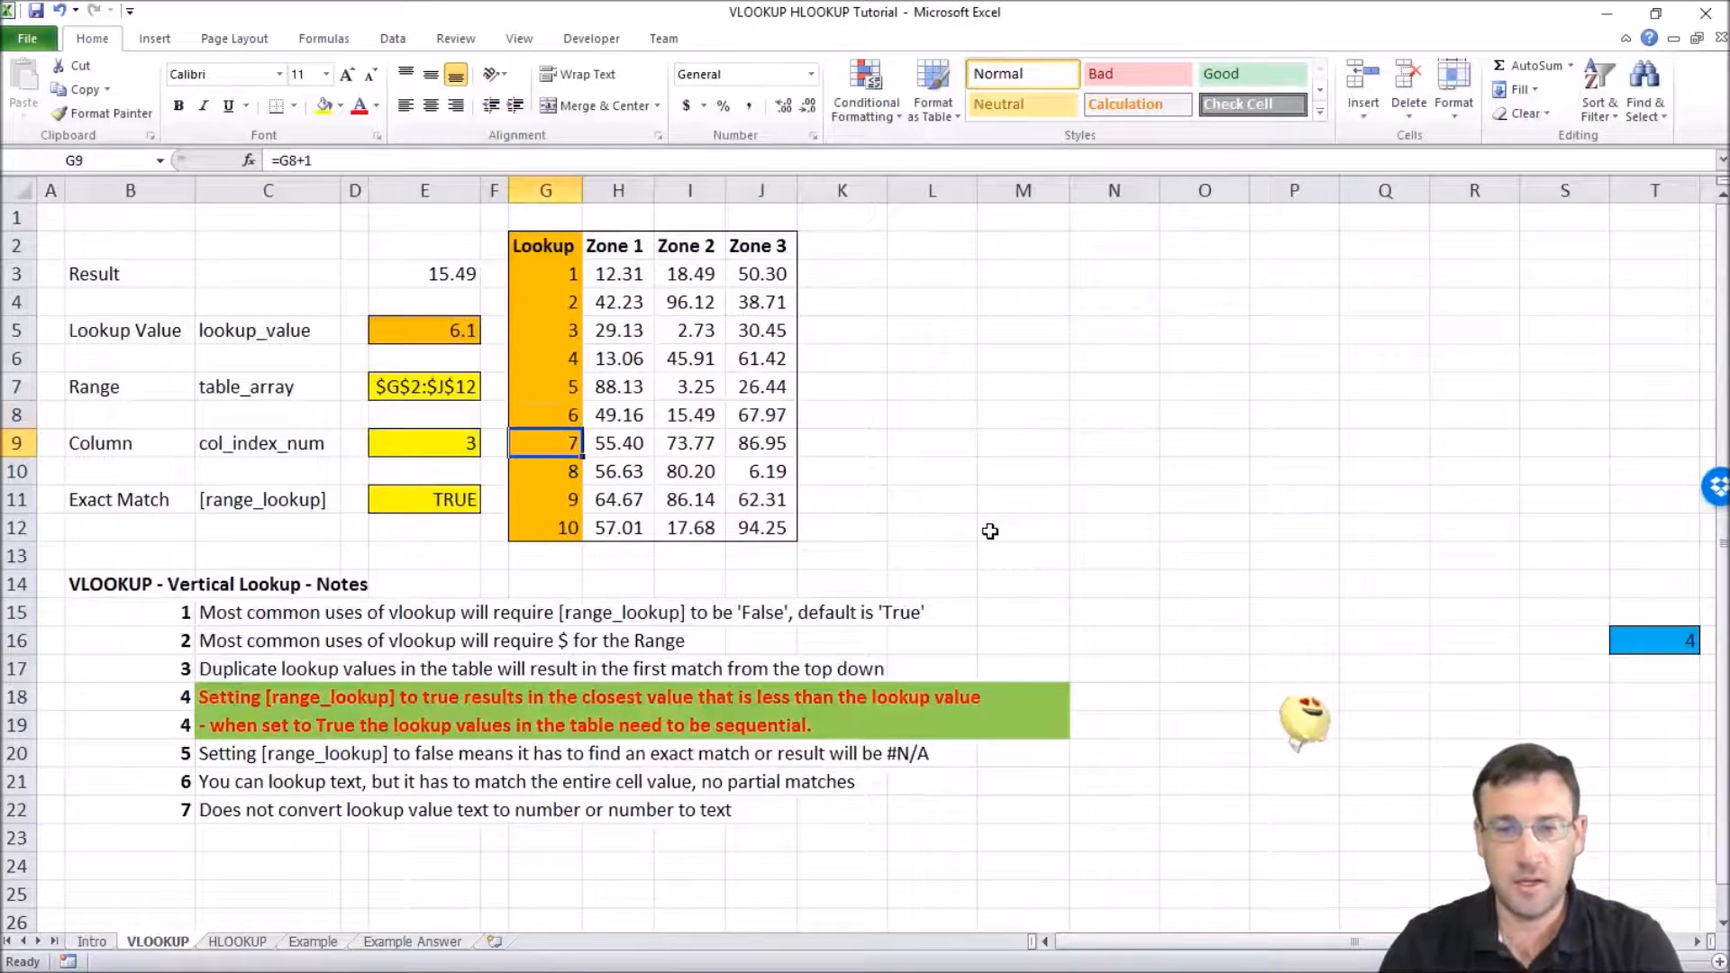
- Set the lookup keys in G7 to 5.1 and G8 to 5.8
key(Up)
key(Up)
key(Down)
key(Down)
key(Up)
key(Up)
key(F2)
text(.1)
key(Return)
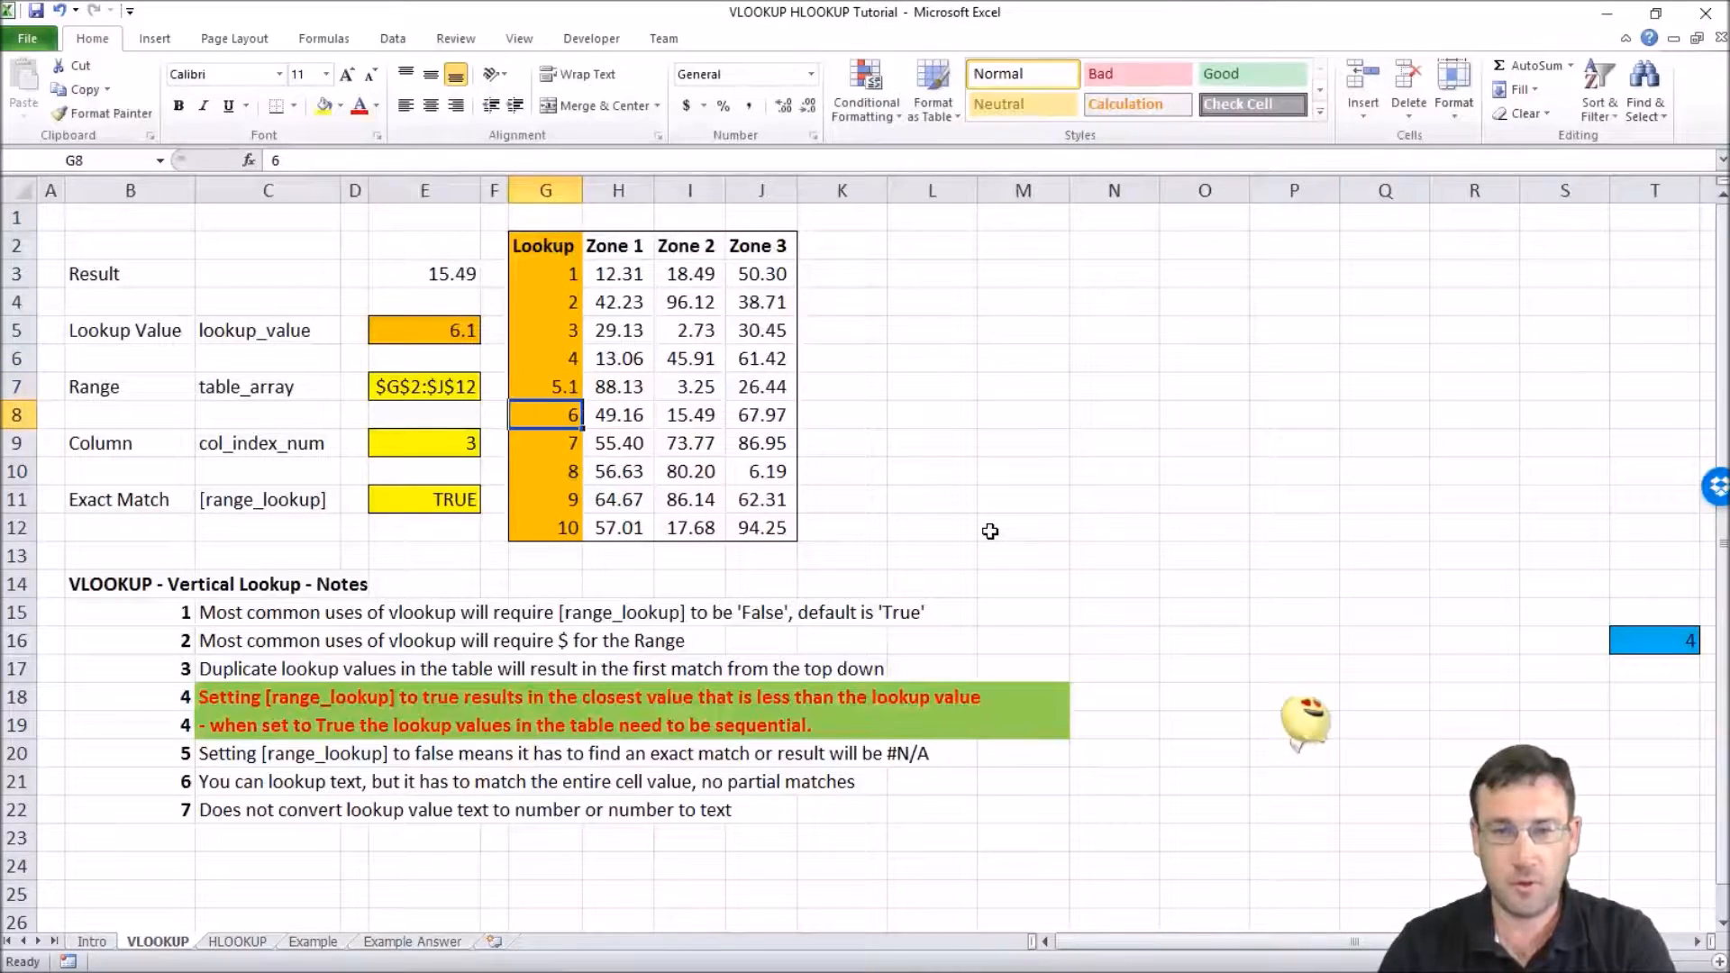
text(5.8)
key(Return)
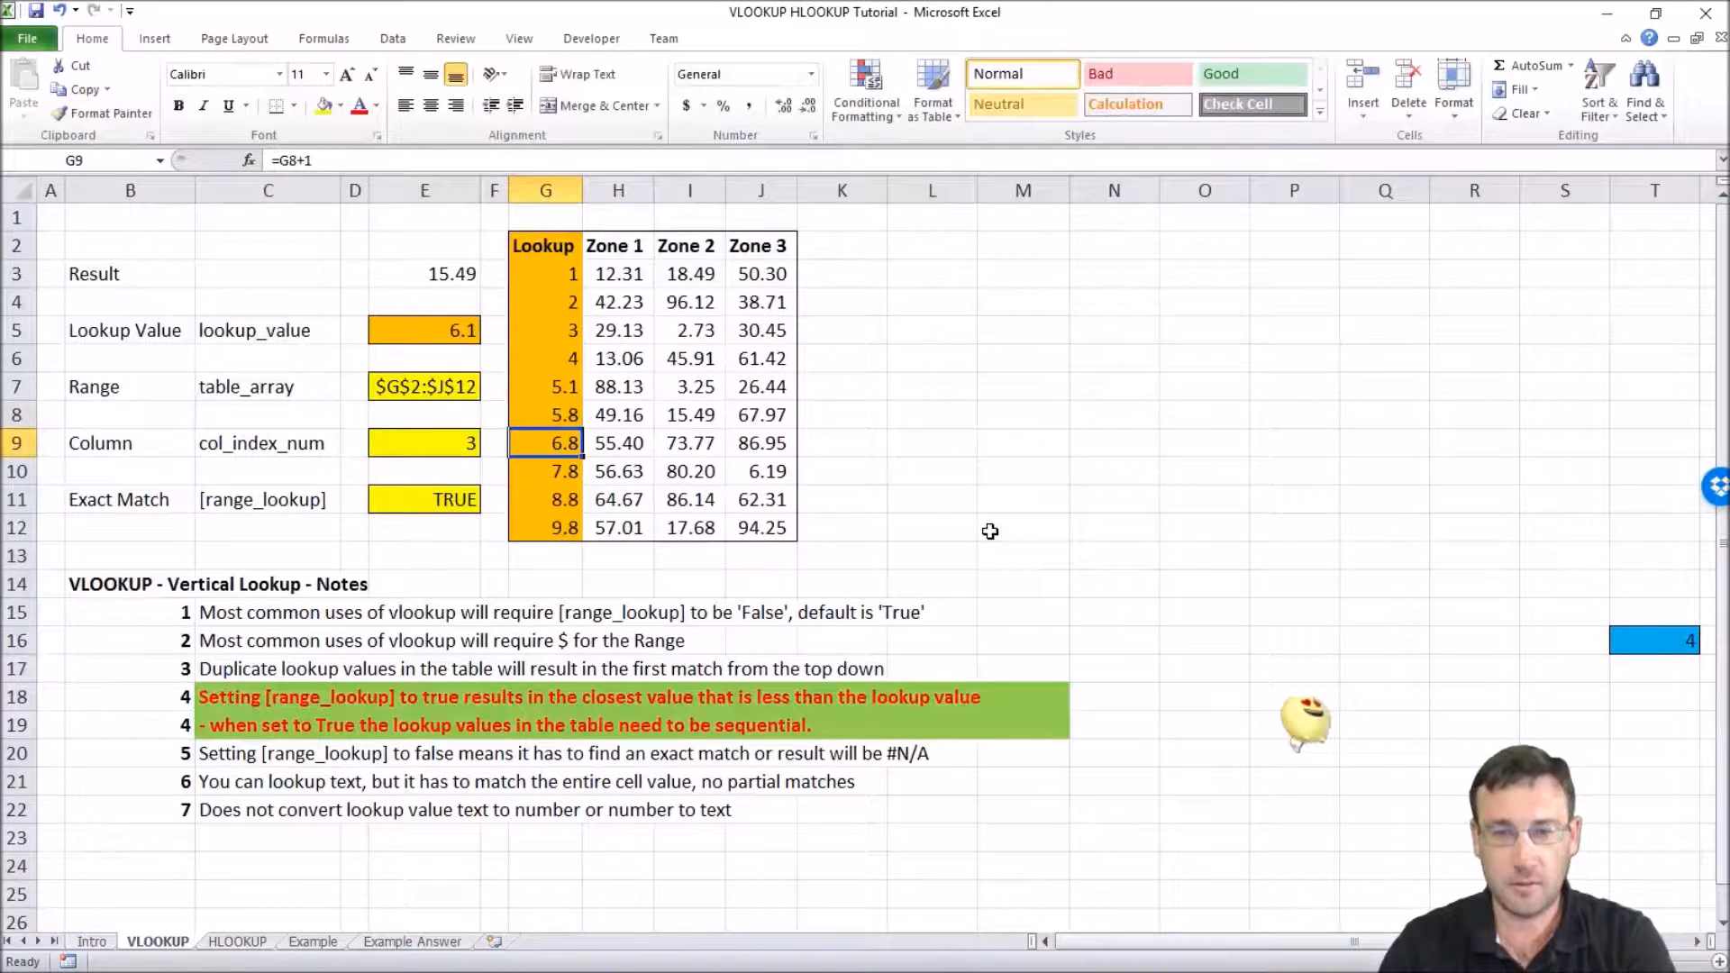
- Set the lookup key in G9 to 5 so that the lookup column is out of sequence
text(6)
key(Return)
key(Up)
text(5)
key(Return)
- Set the lookup value in E5 to 5
key(Up)
key(Up)
key(Up)
key(Left)
key(Up)
key(Up)
key(Left)
text(5)
key(Return)
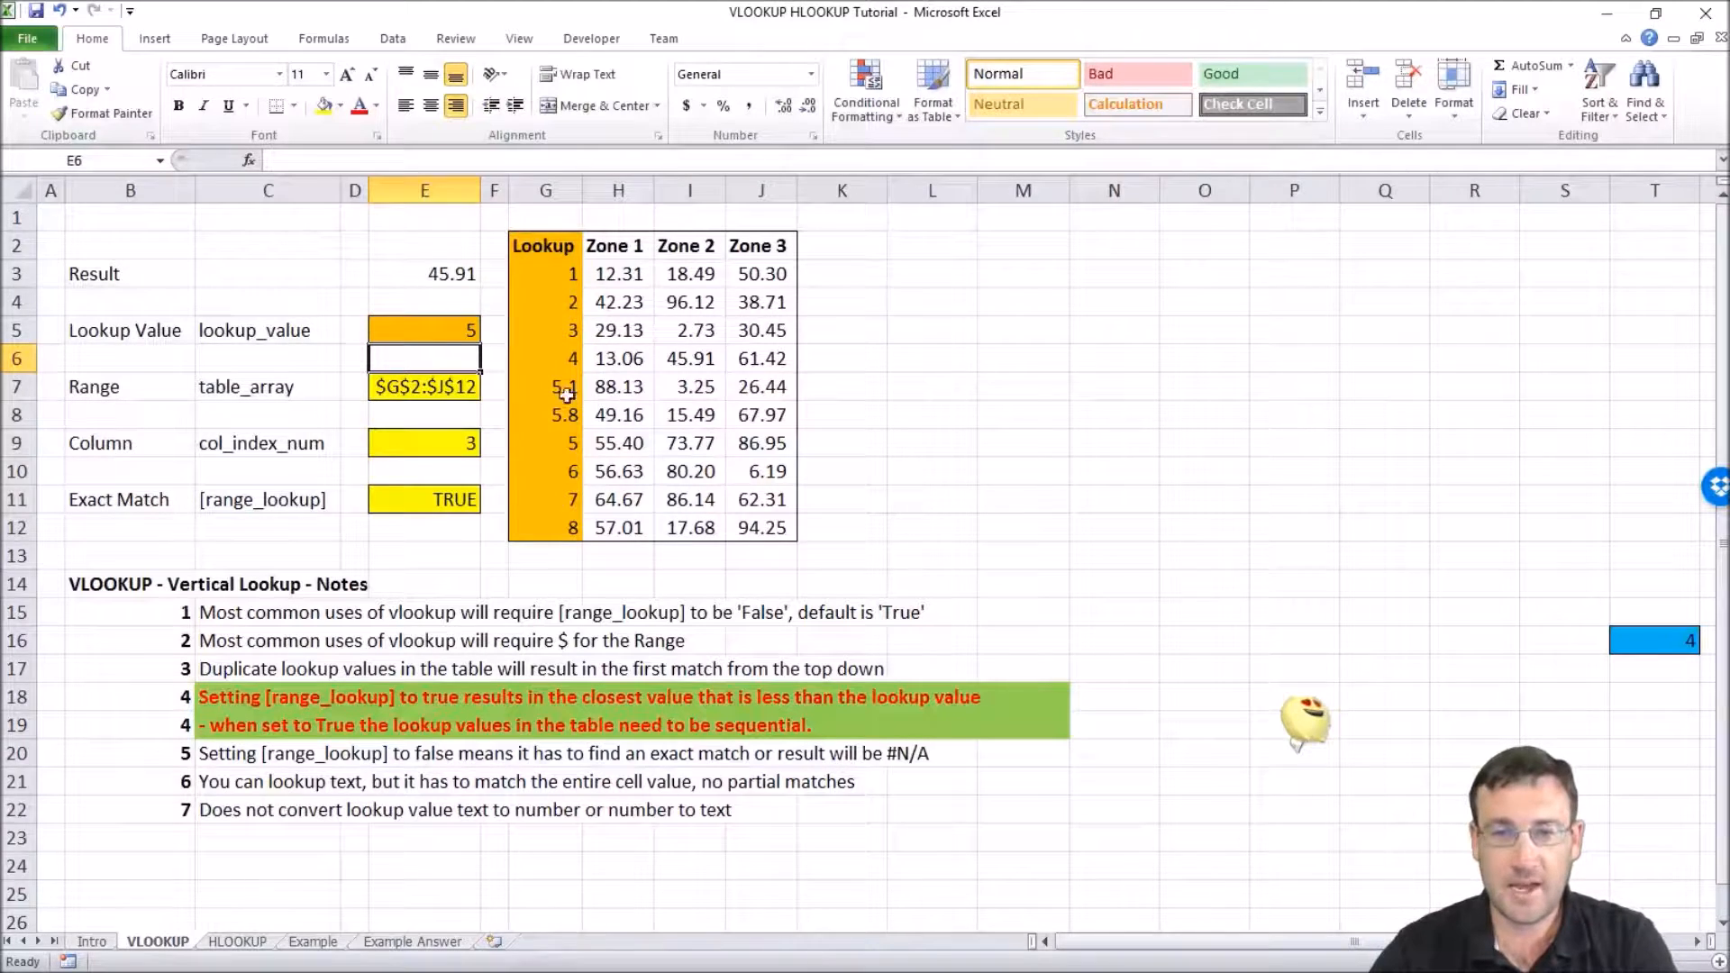
- Examine how the approximate match searches the lookup keys in G3:G7, and select the matching Zone 2 value in I6
click(569, 353)
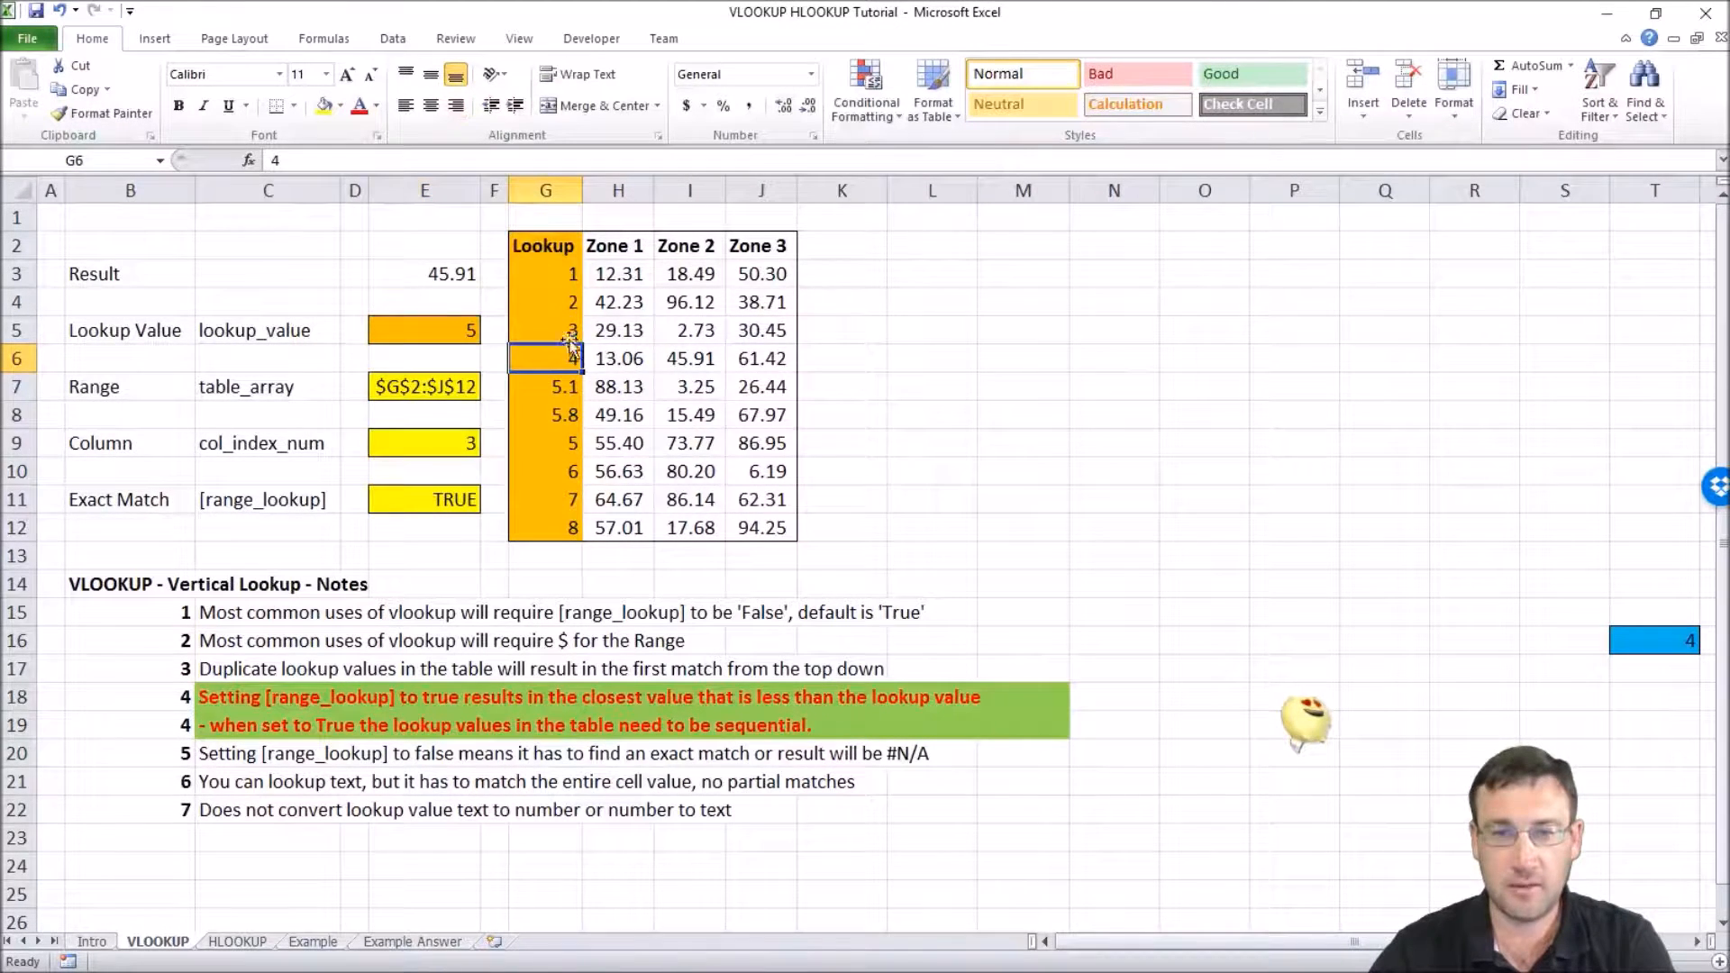
key(Up)
key(Up)
key(Up)
key(Down)
key(Down)
key(Down)
key(Up)
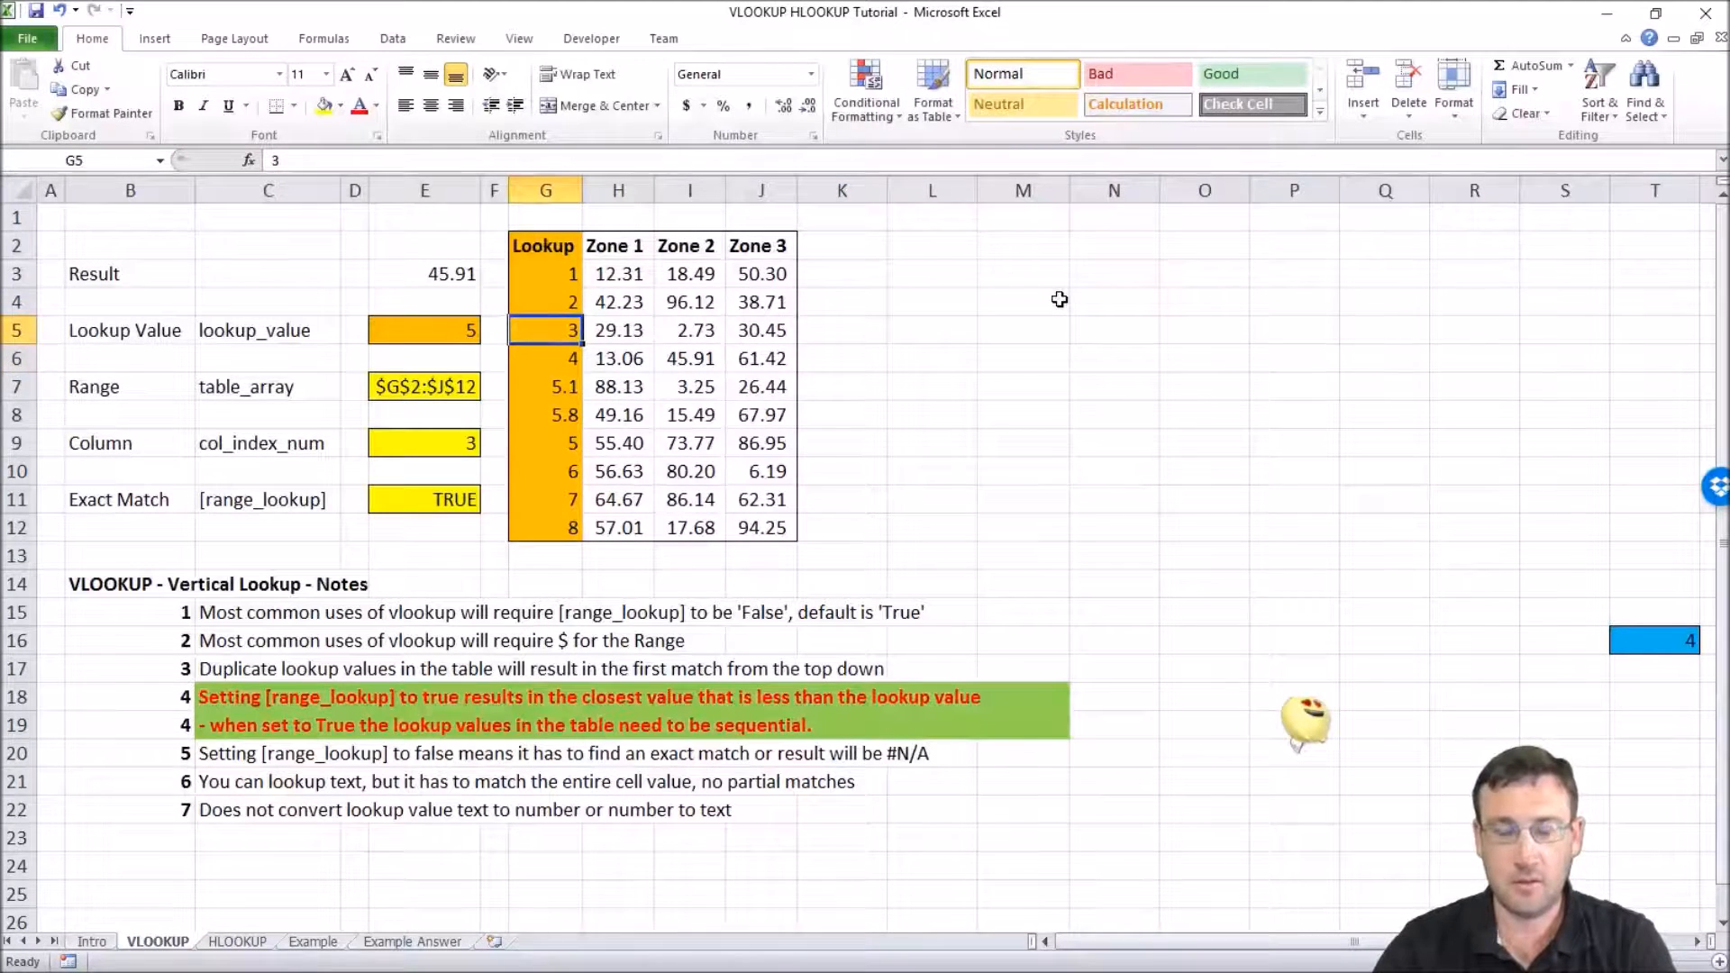
key(Down)
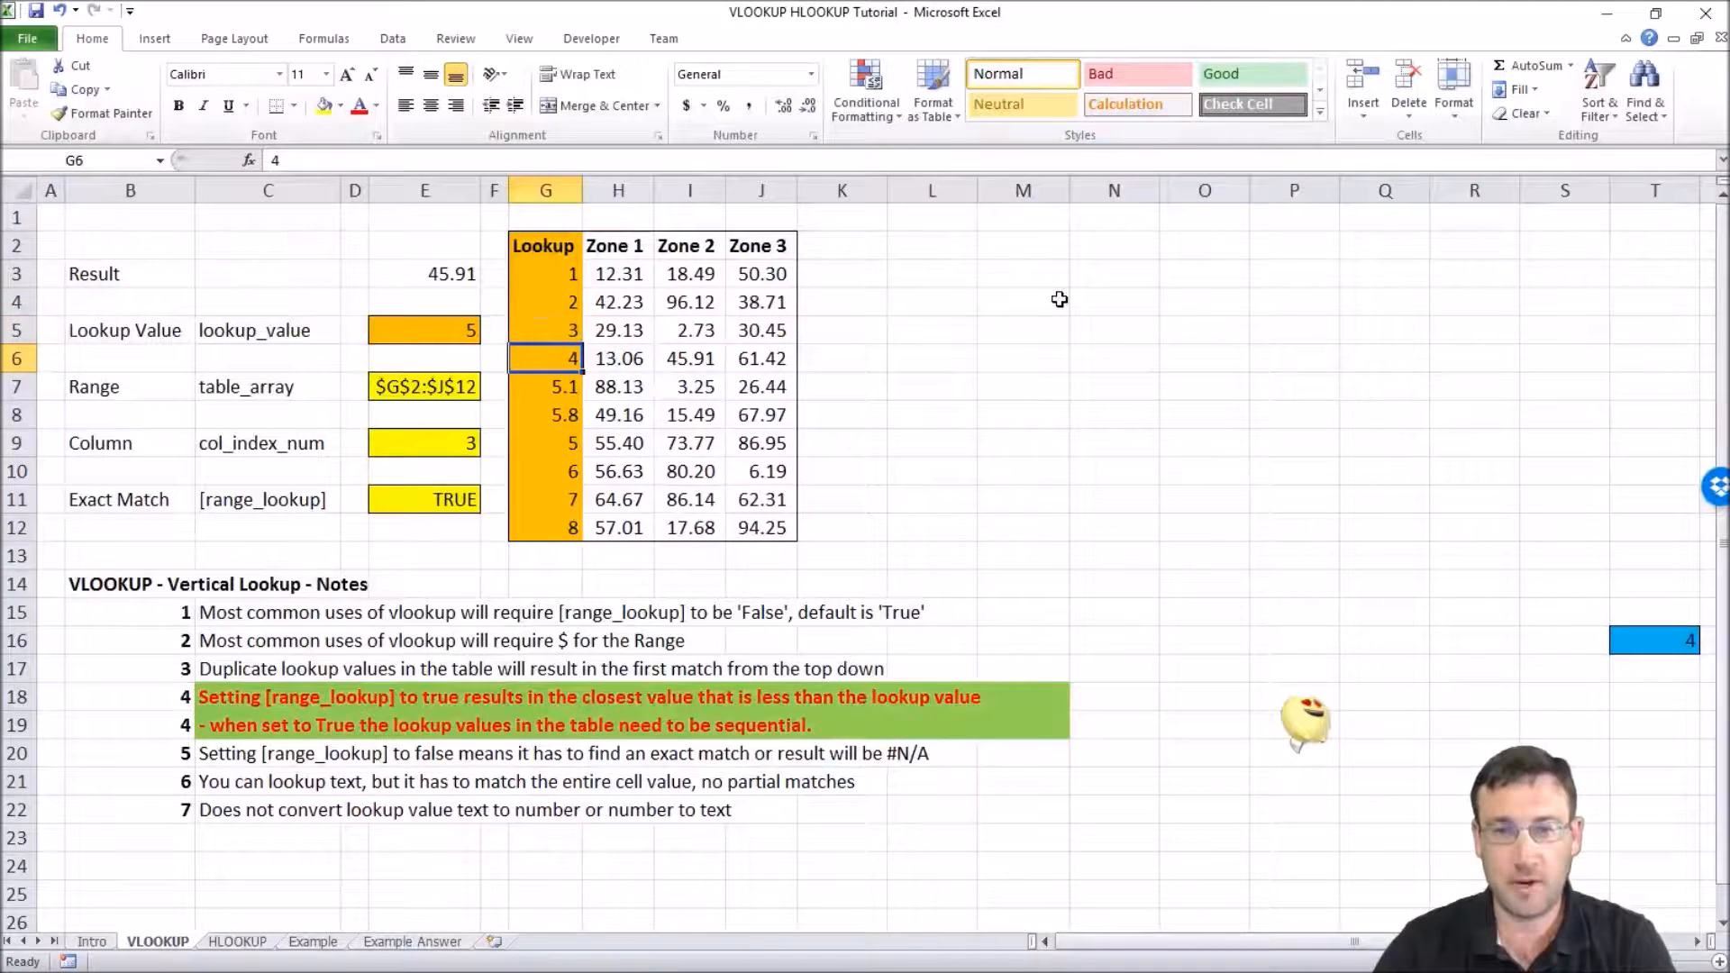
key(Down)
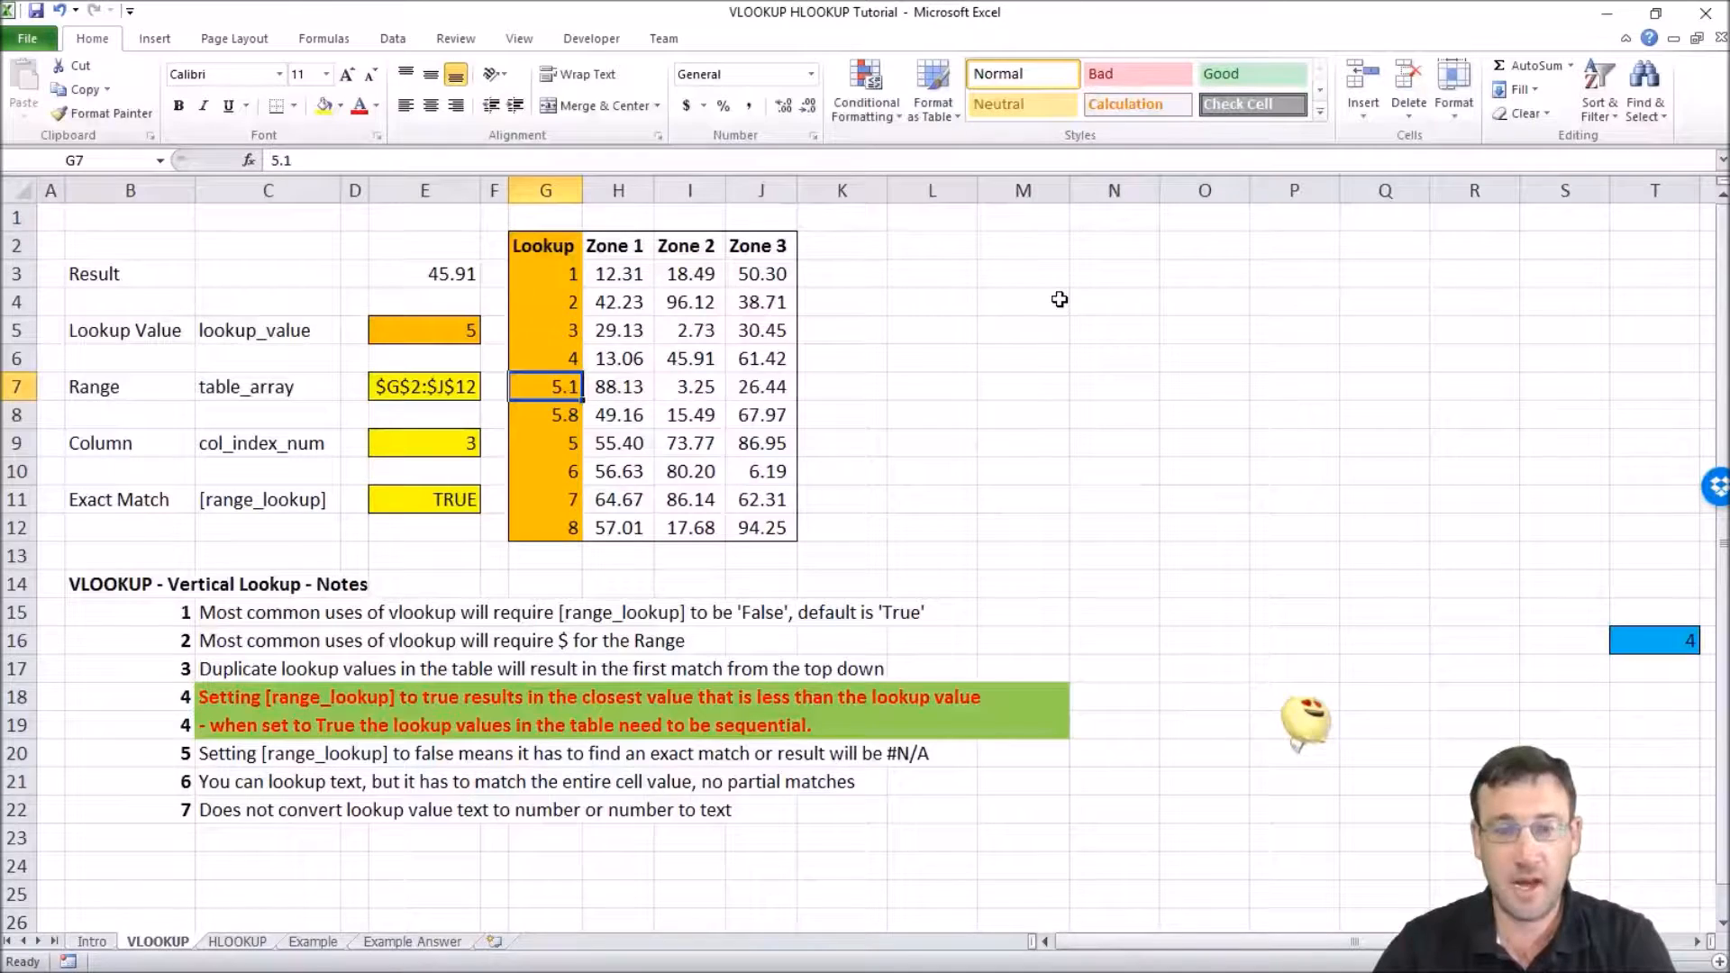
key(Up)
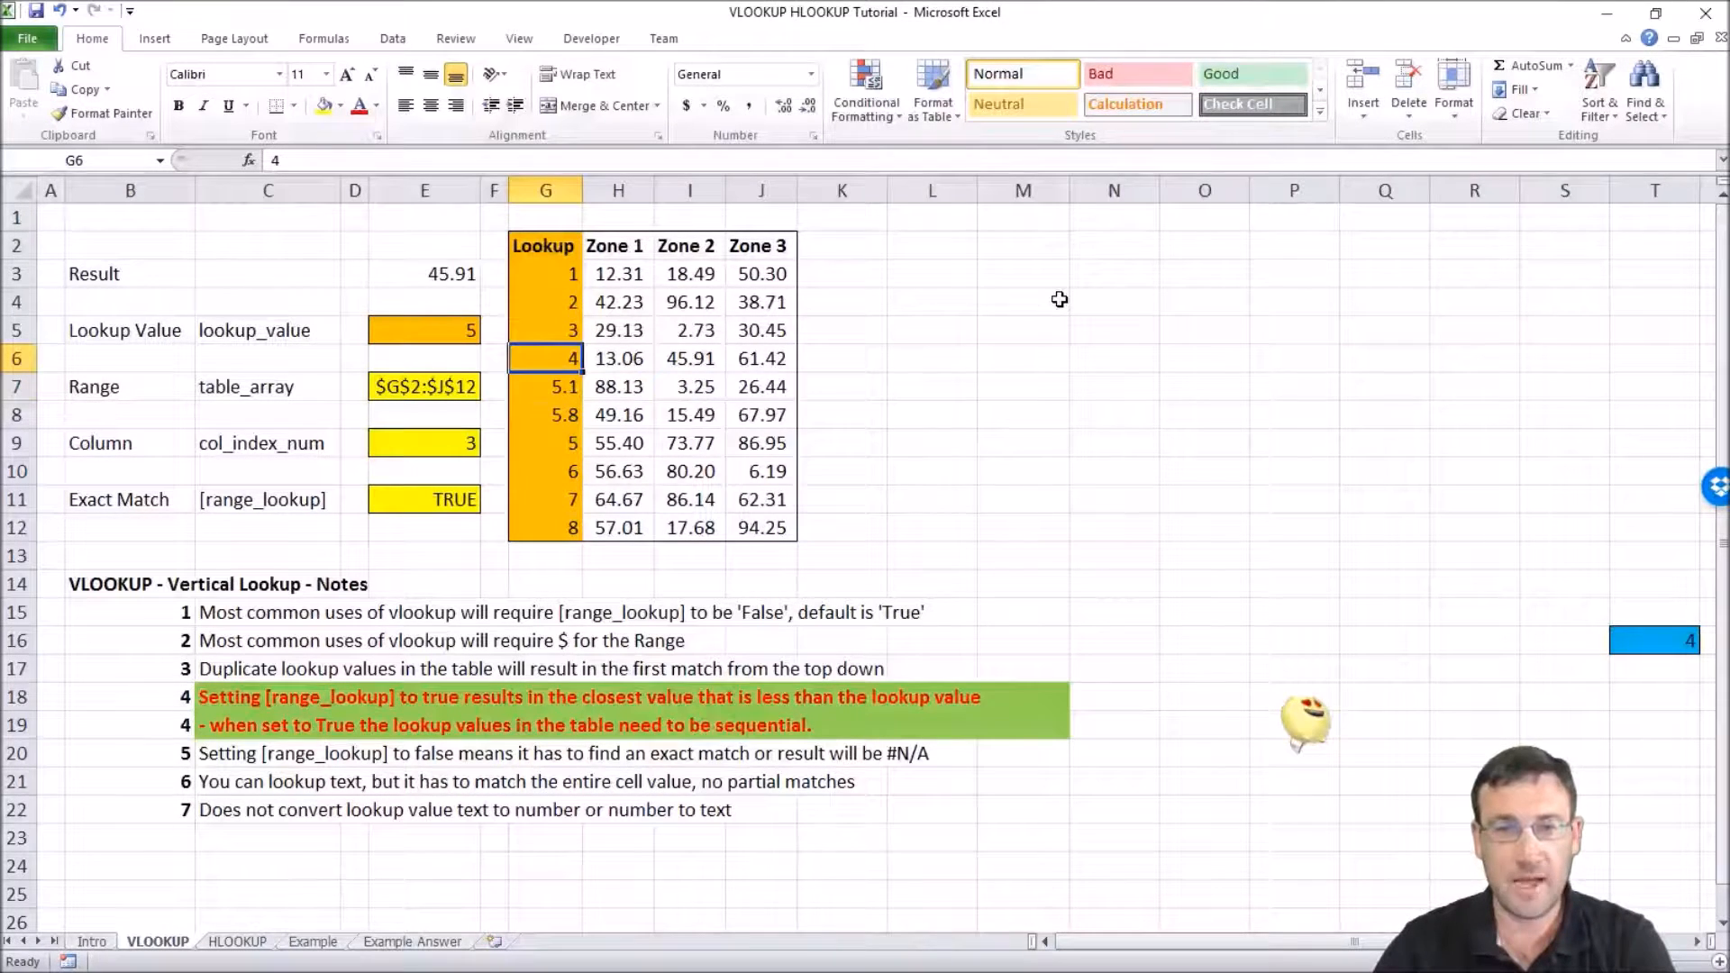
key(Right)
key(Right)
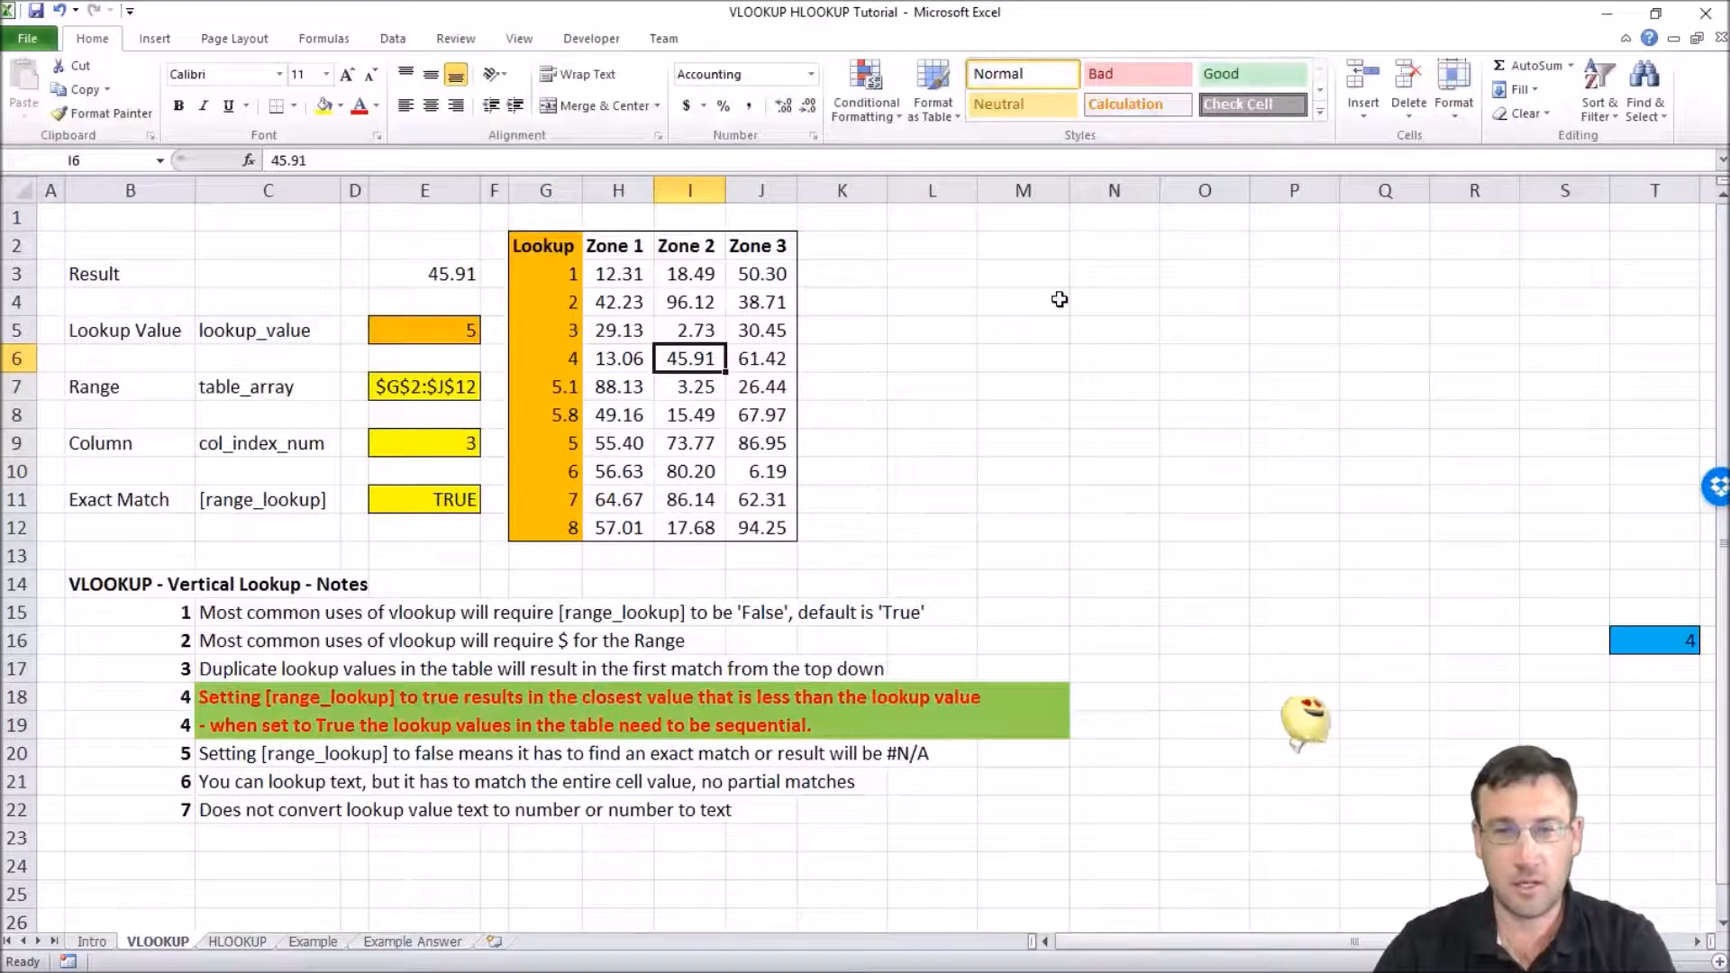
- Compare the VLOOKUP result in E3 with the out-of-sequence key in G9 and its Zone 2 value in I9
click(457, 277)
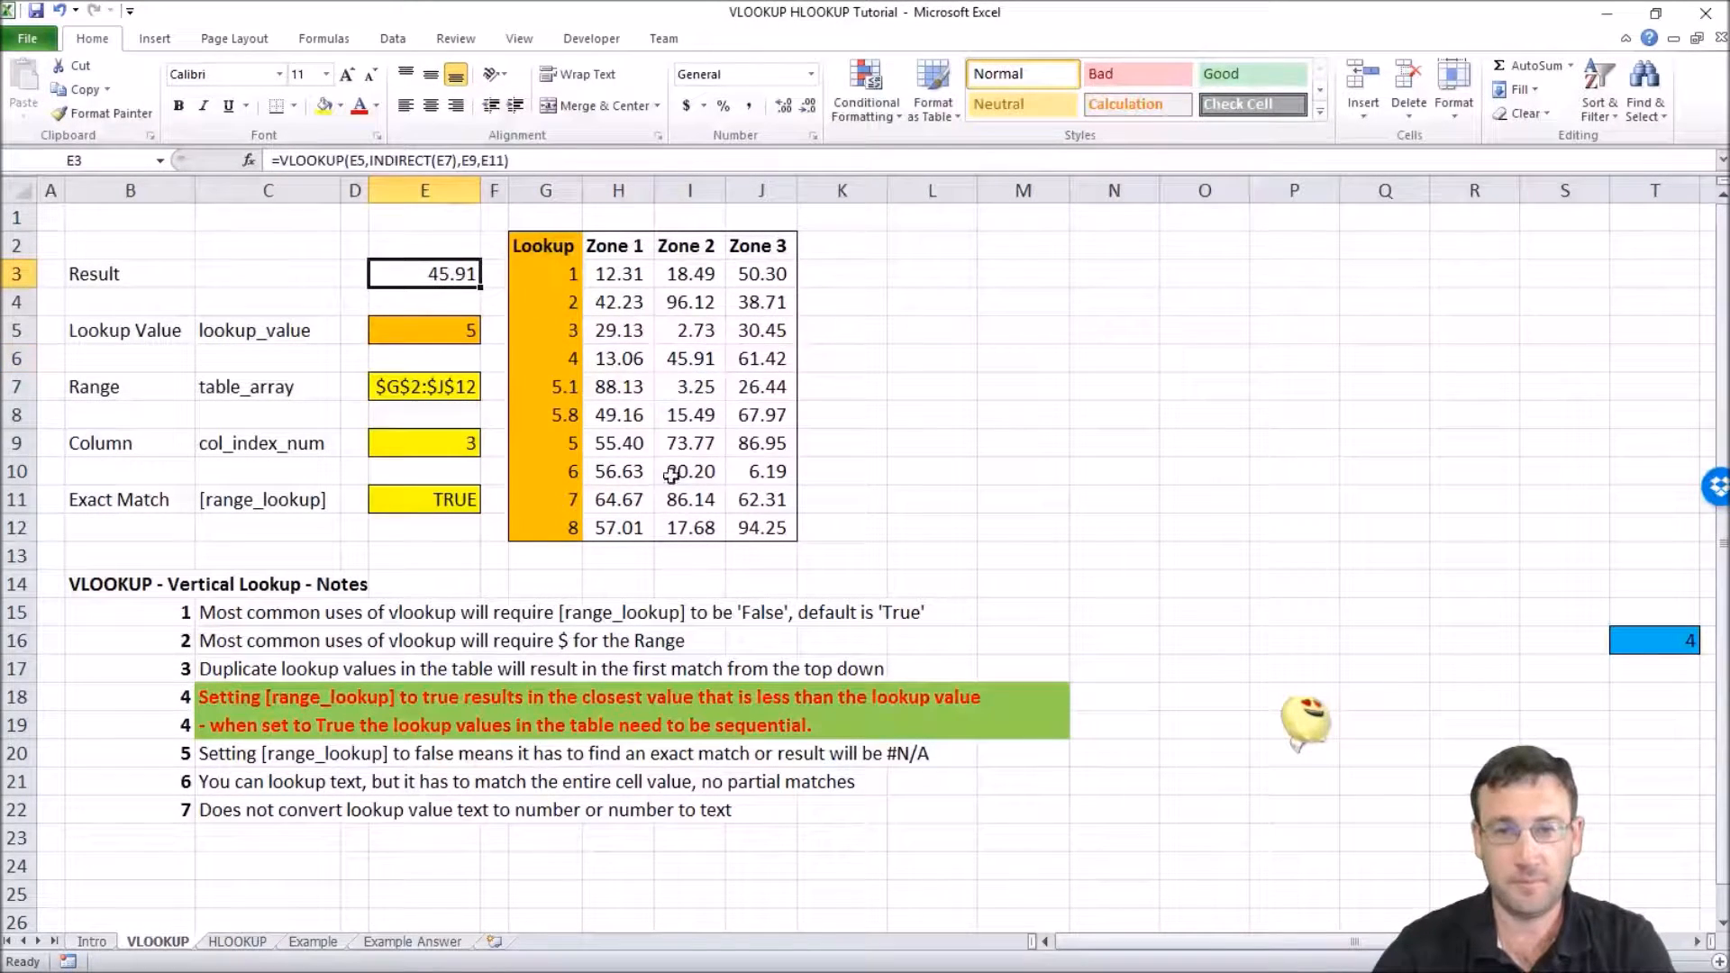
click(578, 444)
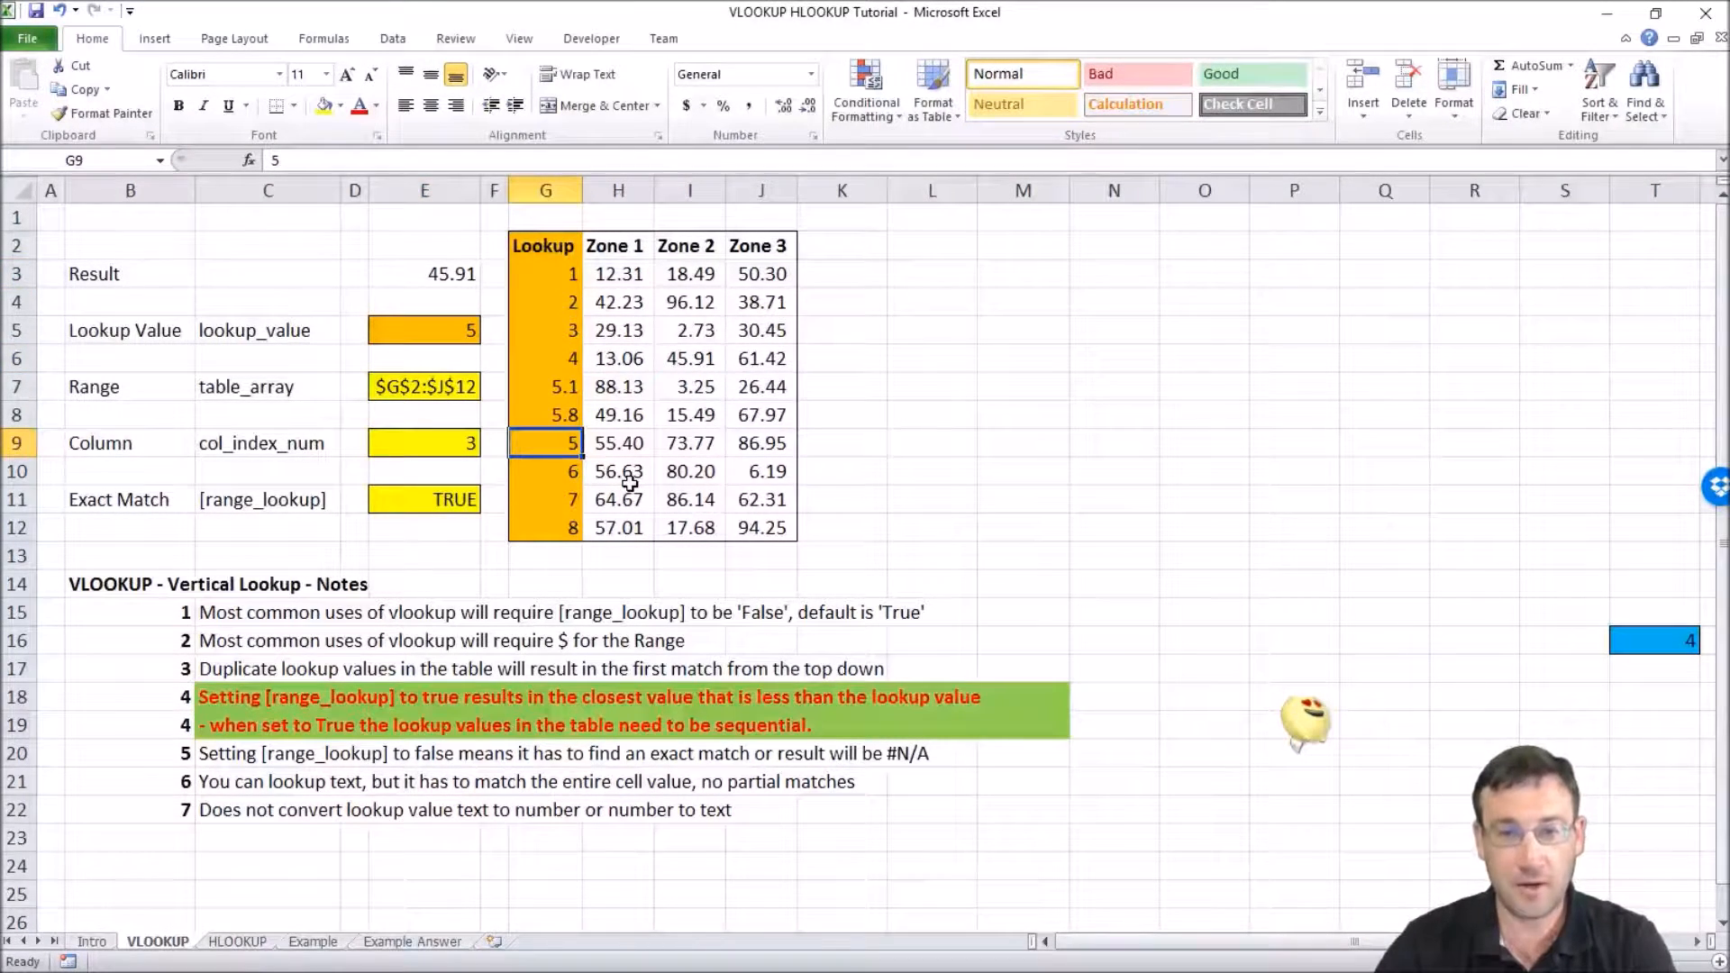
key(Right)
key(Right)
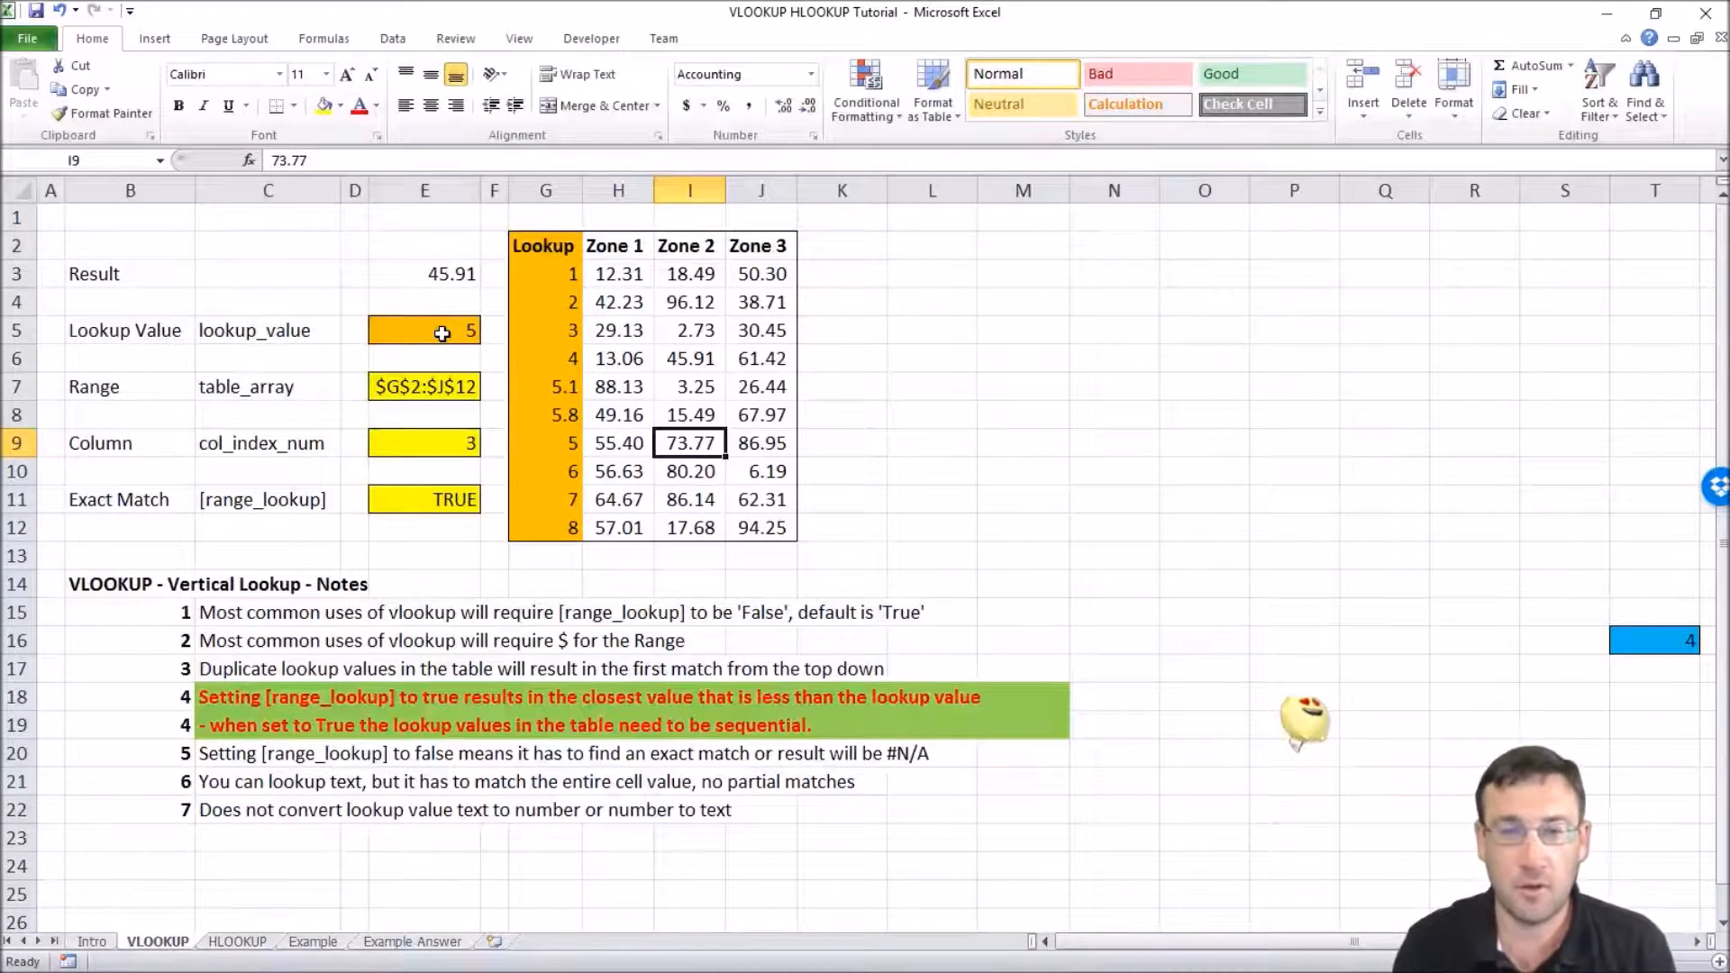
- Trace the lookup keys from G3 down to G9 and across to the Zone 2 value in that row
click(550, 279)
key(Down)
key(Down)
key(Down)
key(Down)
key(Down)
key(Down)
key(Right)
key(Right)
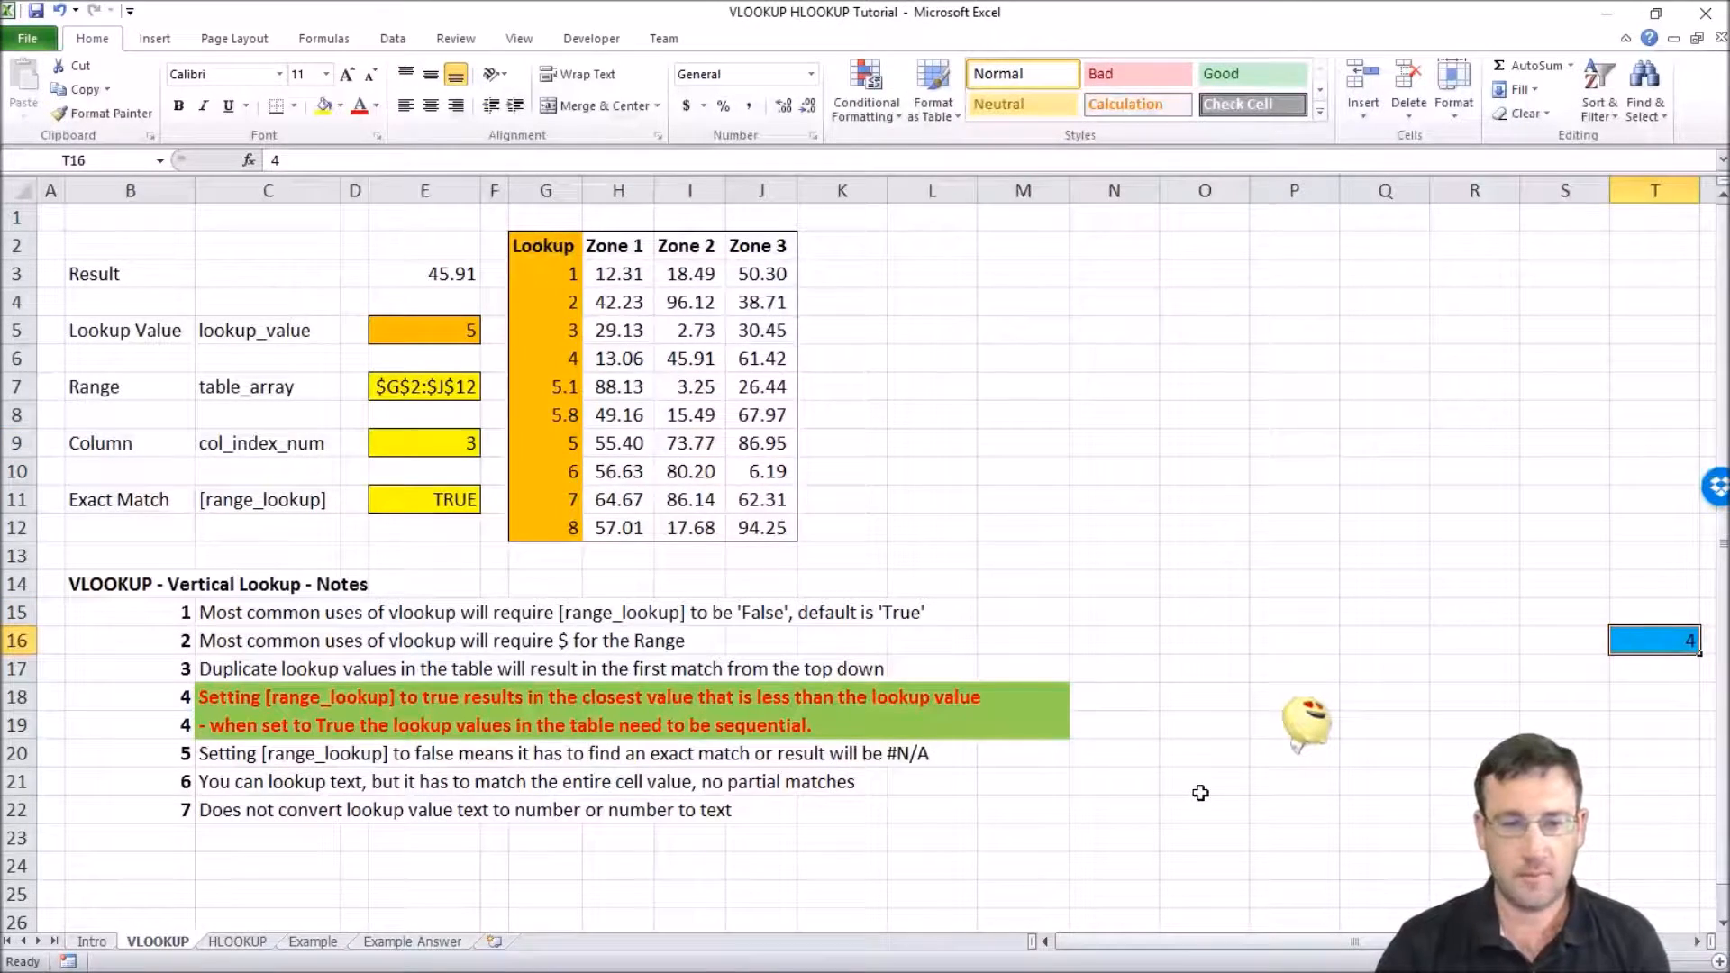
- Highlight note 5 by setting T16 to 5, and set the range_lookup argument in E11 to FALSE
text(5)
key(Return)
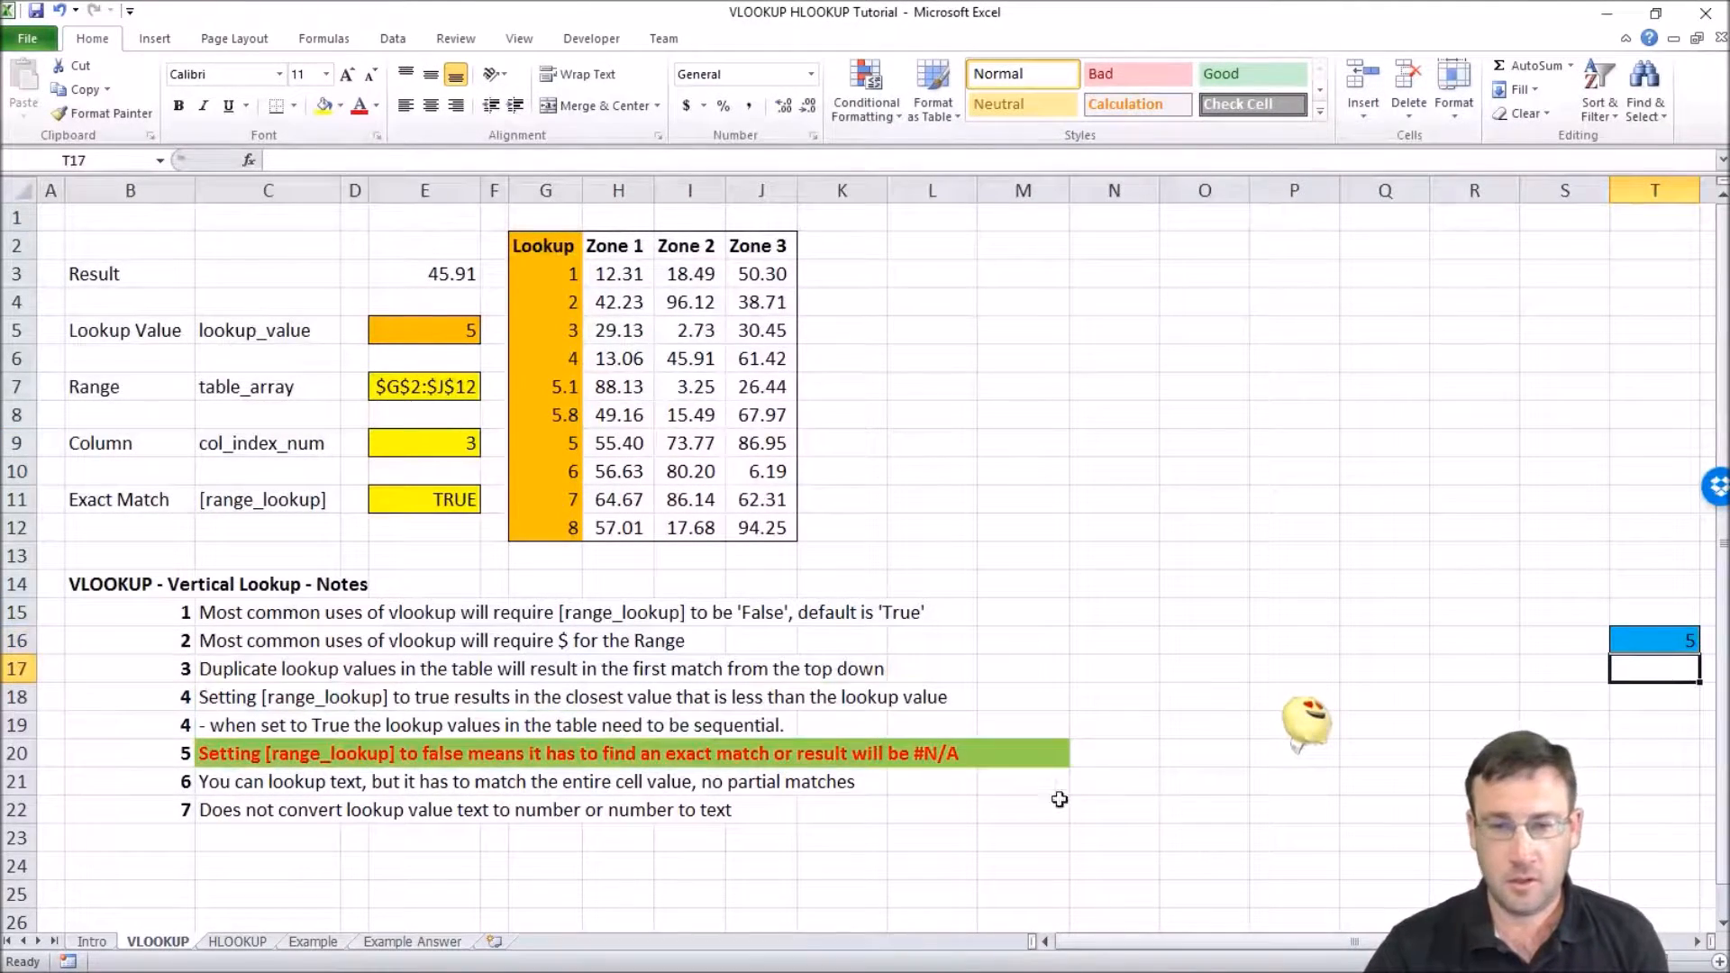
click(450, 506)
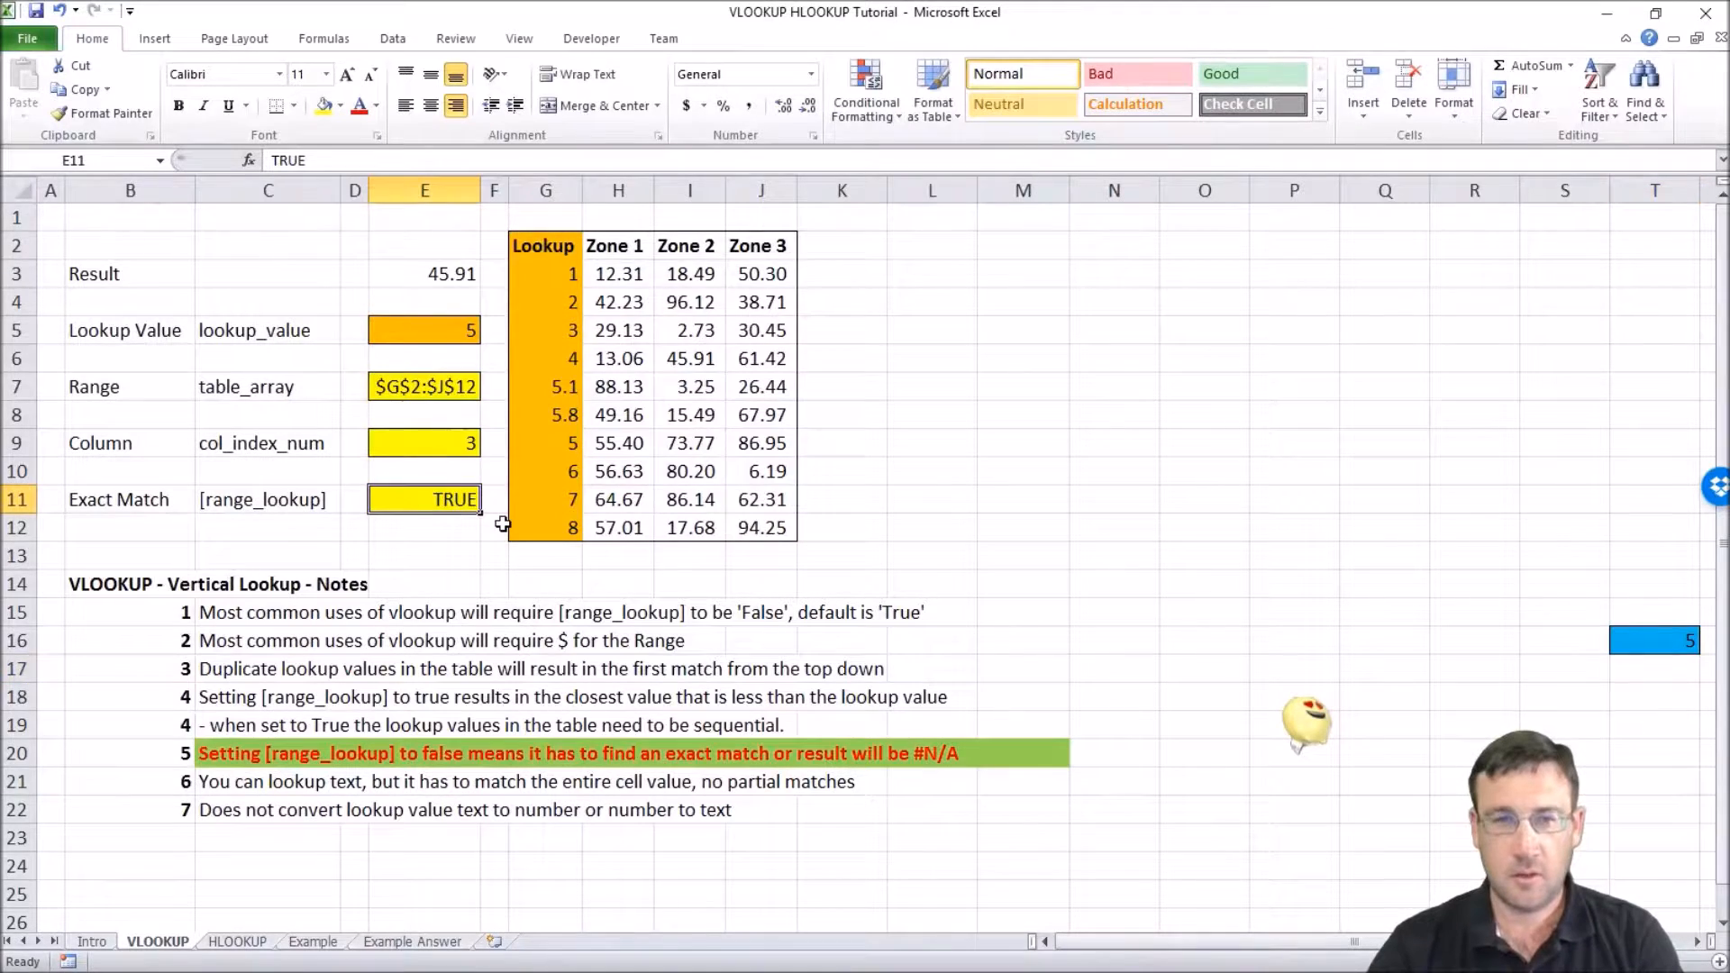
text(FALSE)
key(Return)
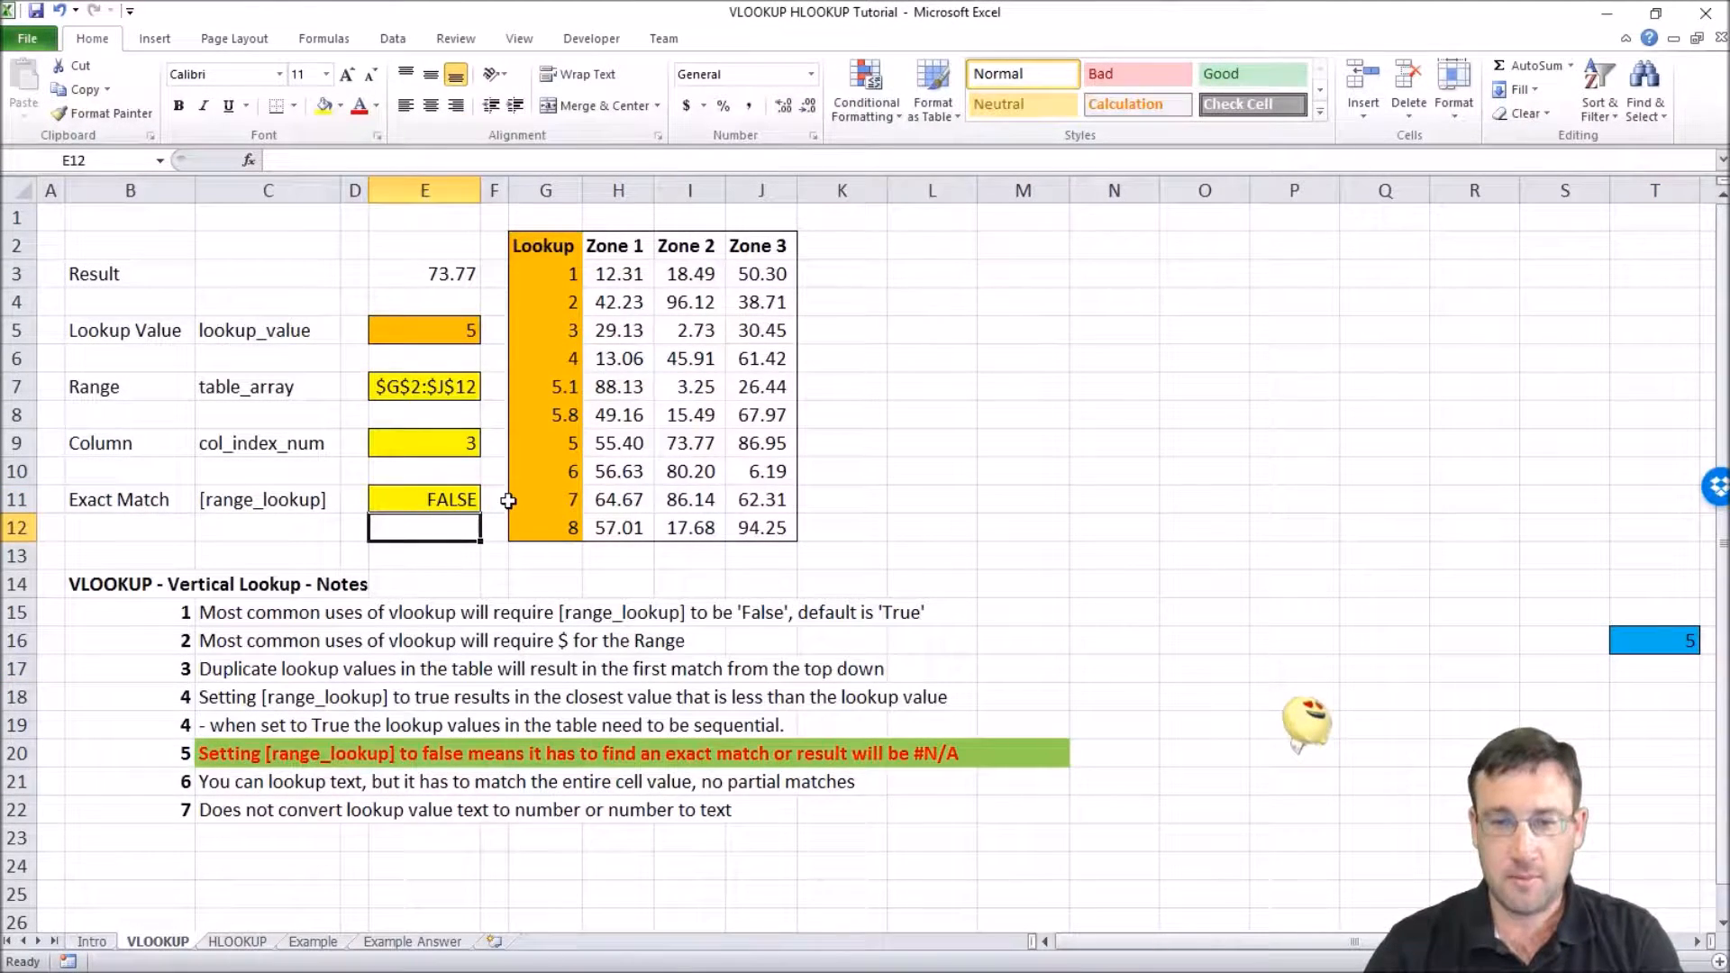
- Restore the sequential lookup keys by entering 5, 6 and 7 in G7:G9
click(576, 386)
text(5)
key(Return)
text(6)
key(Return)
text(7)
key(Return)
- Set the lookup value in E5 to 5.1 and check the result in E3 against the key in G7
key(Return)
key(Up)
key(Left)
key(Left)
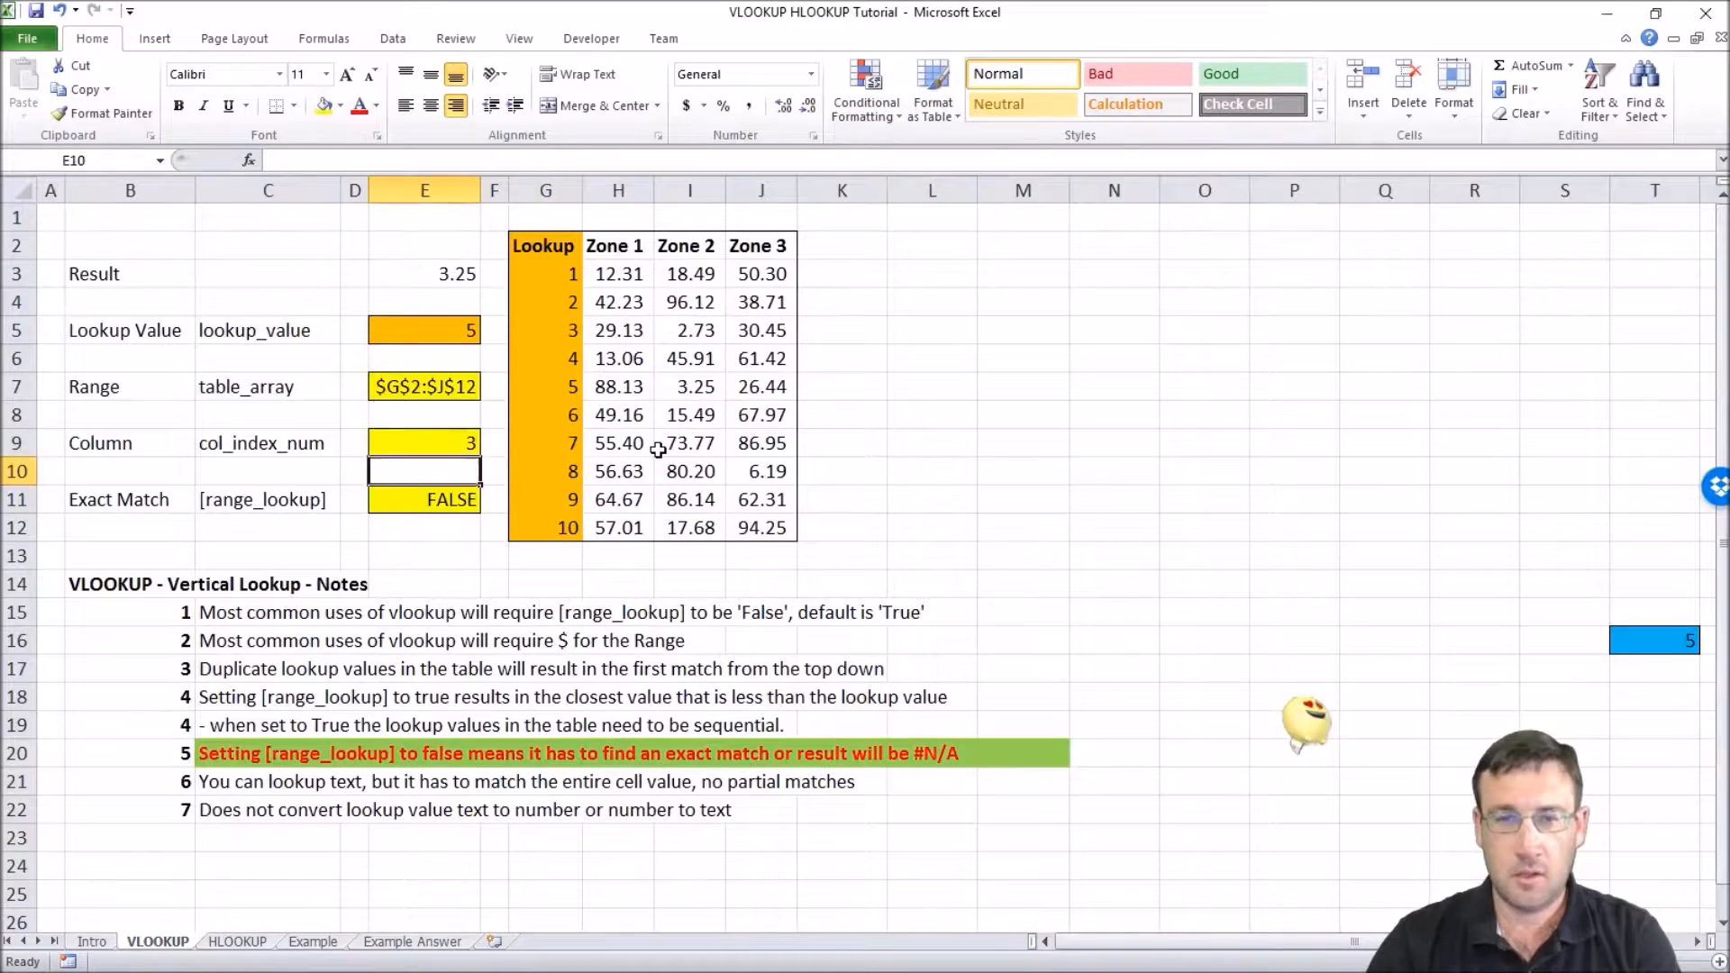
key(Up)
key(Up)
key(Up)
key(Up)
key(Up)
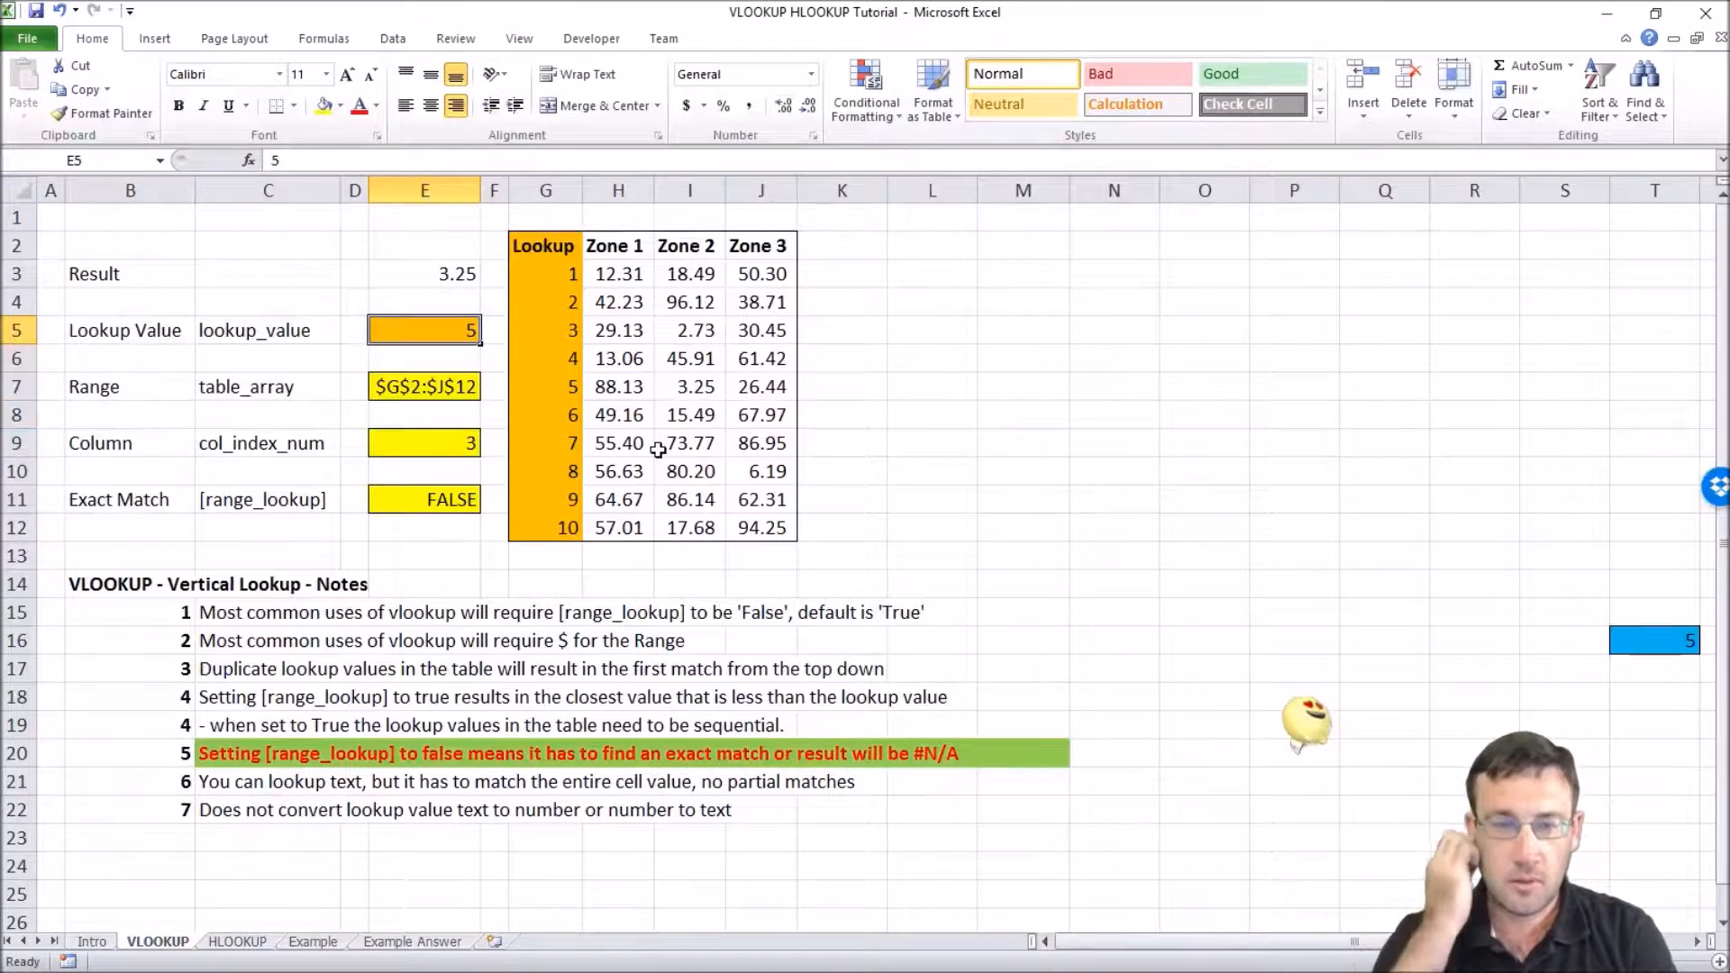
text(5.1)
key(Up)
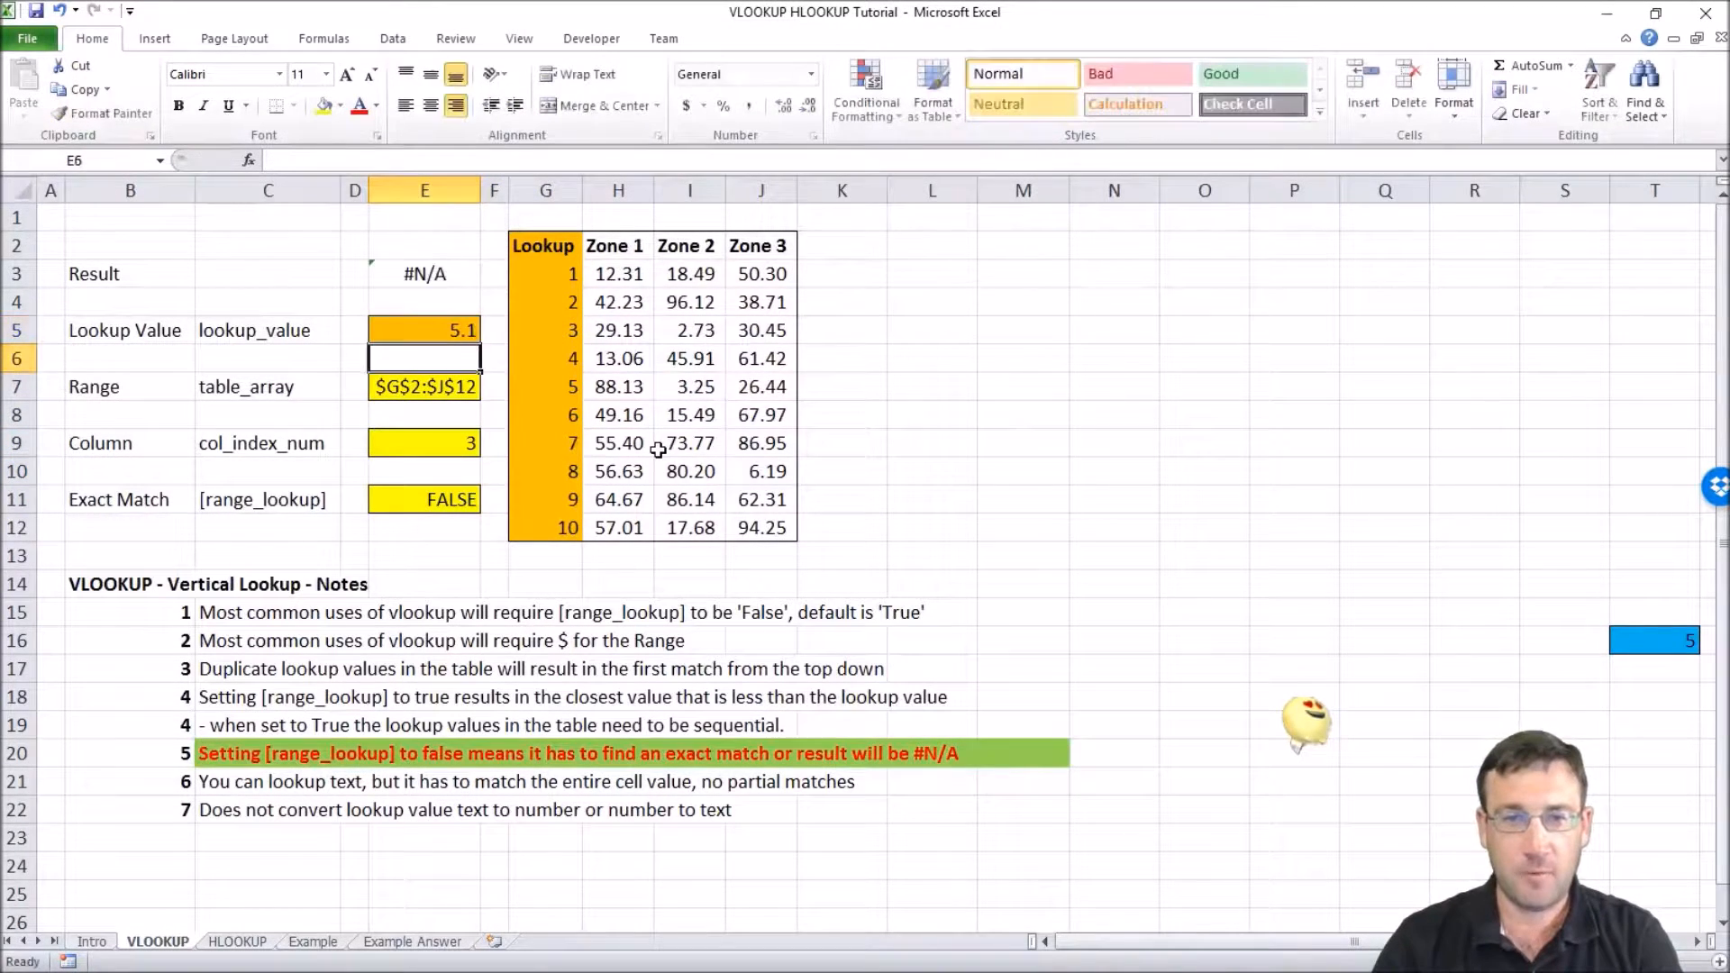
key(Up)
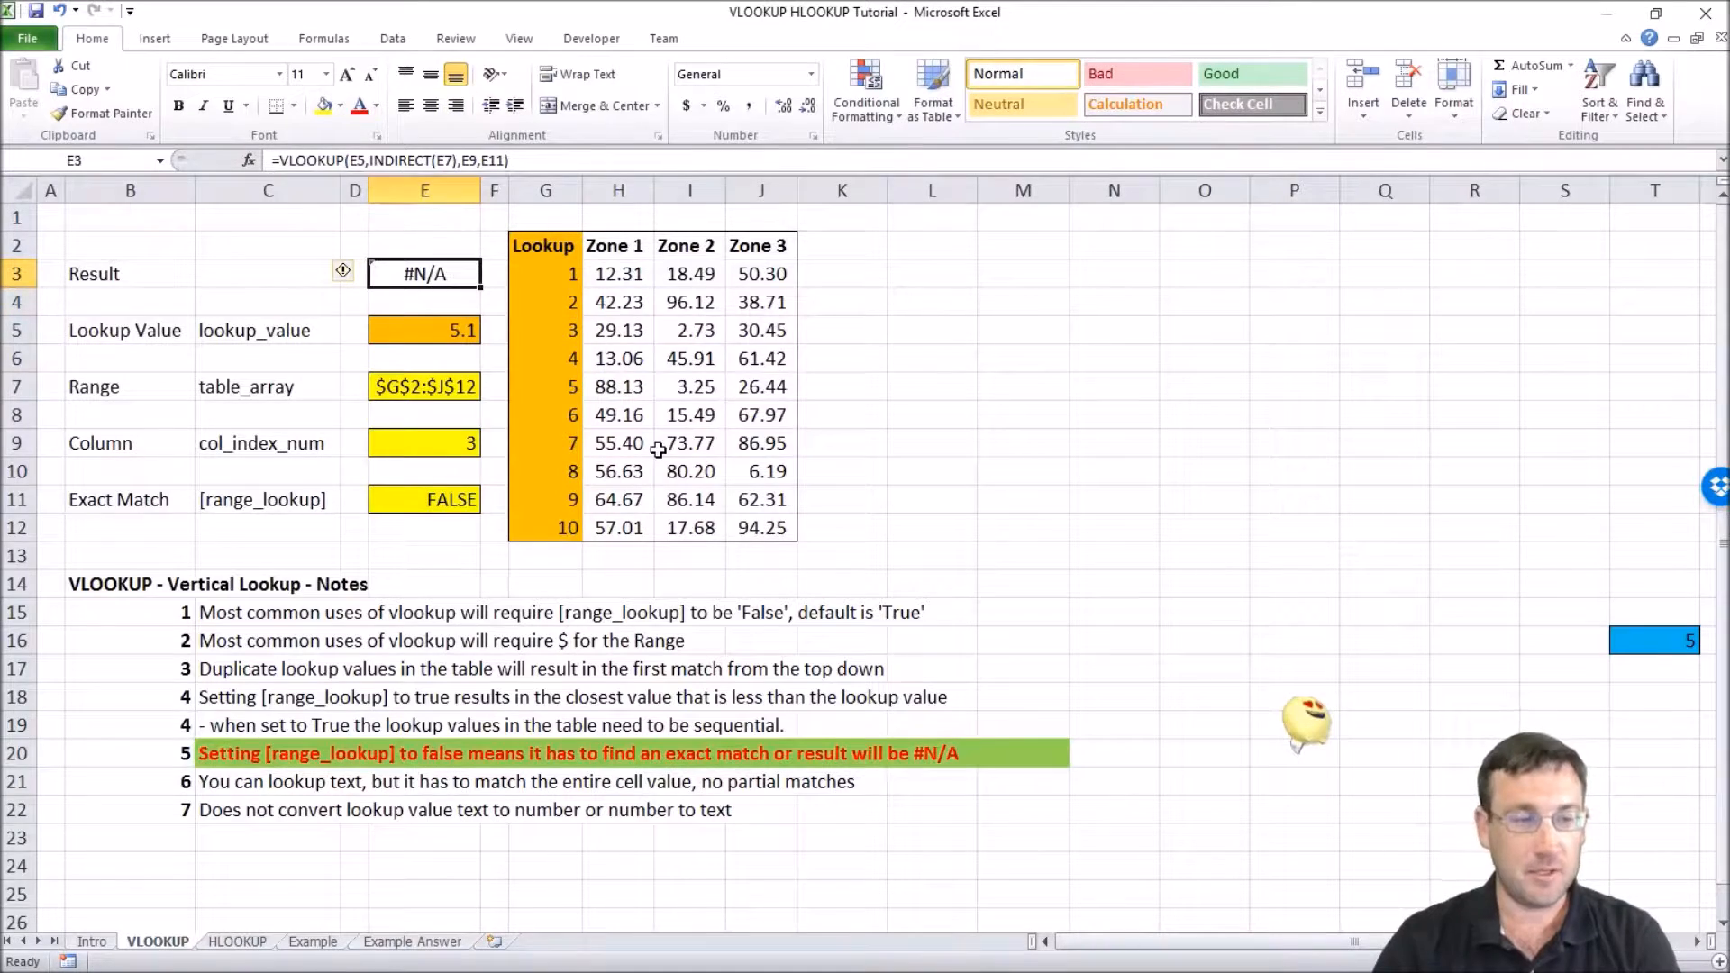
click(567, 389)
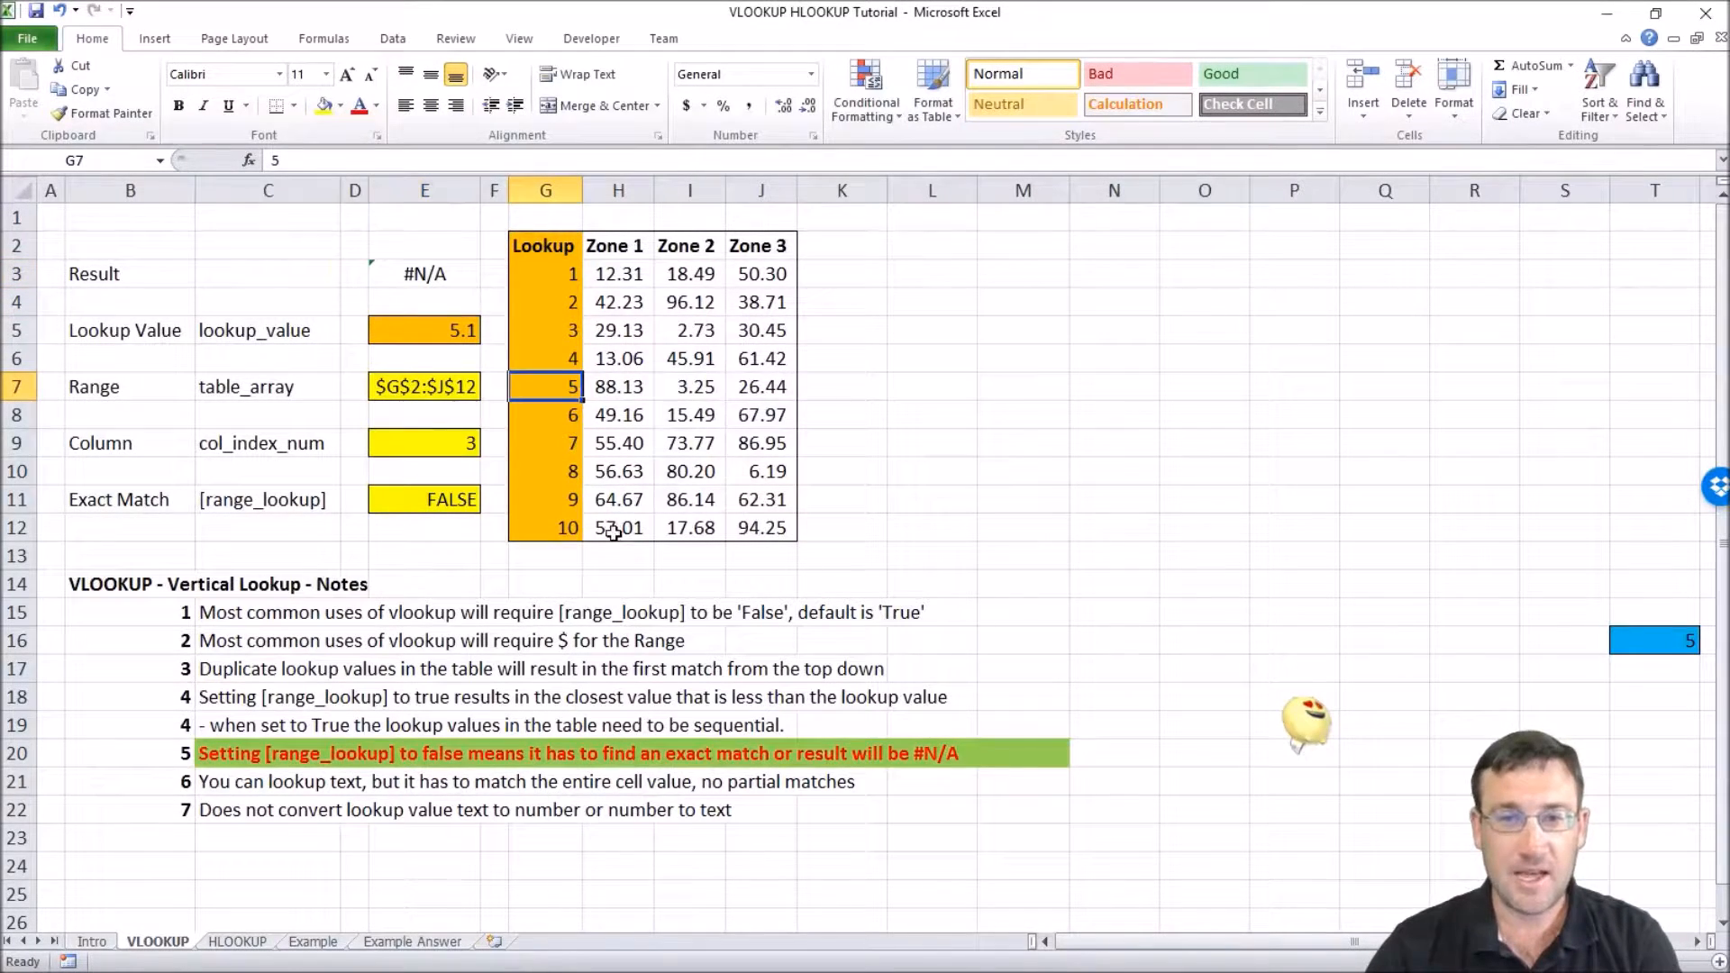
- Set the lookup value in E5 to 0 to test a value below the first key
key(Up)
key(Left)
key(Left)
key(Up)
text(0)
key(Return)
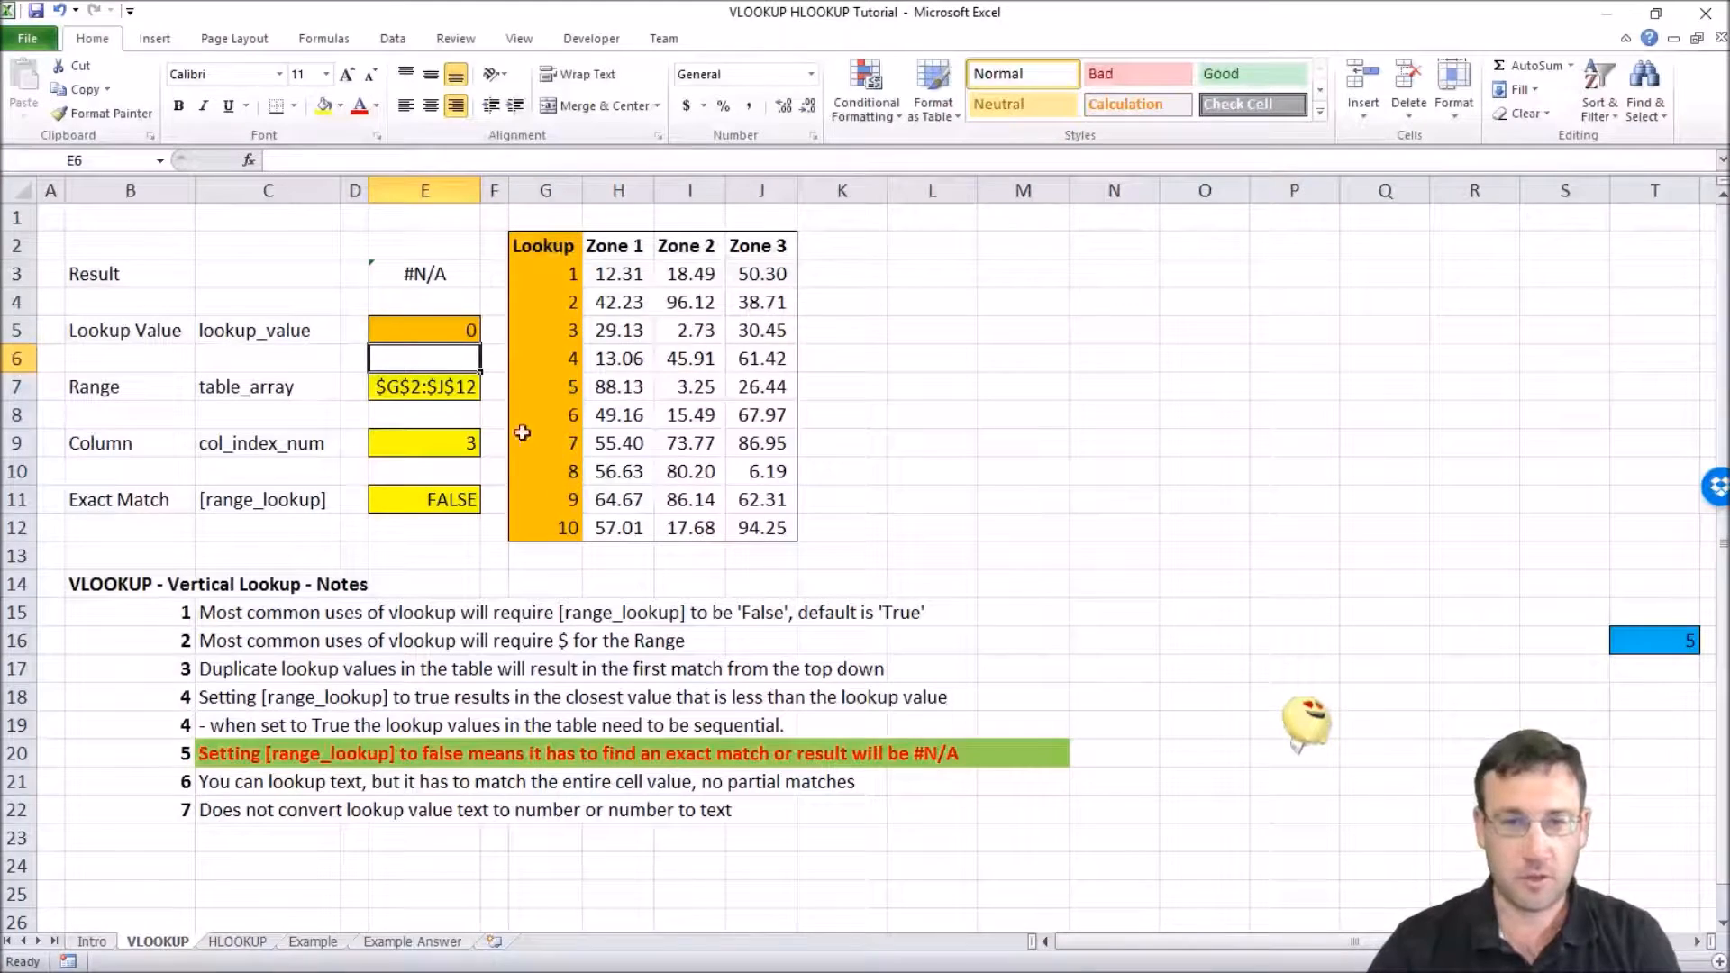
- Test the exact match by entering the lookup values 10, 1, 3 and 5.5 one after another in E5
click(551, 527)
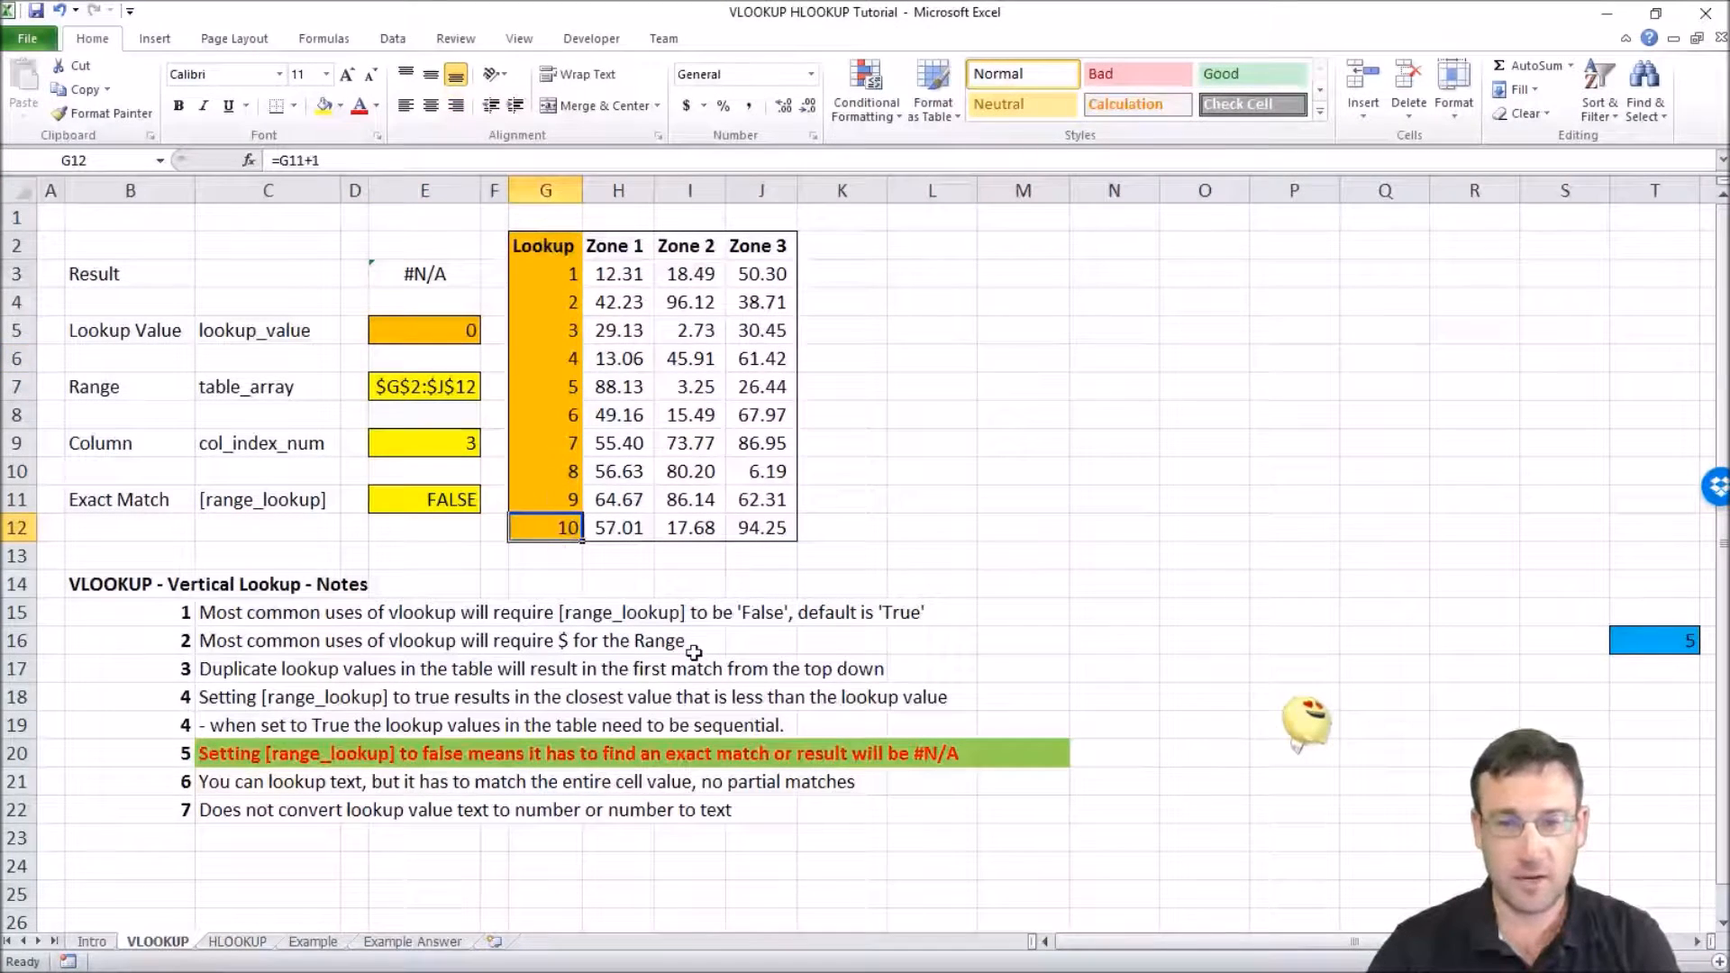
click(462, 335)
text(1)
key(Return)
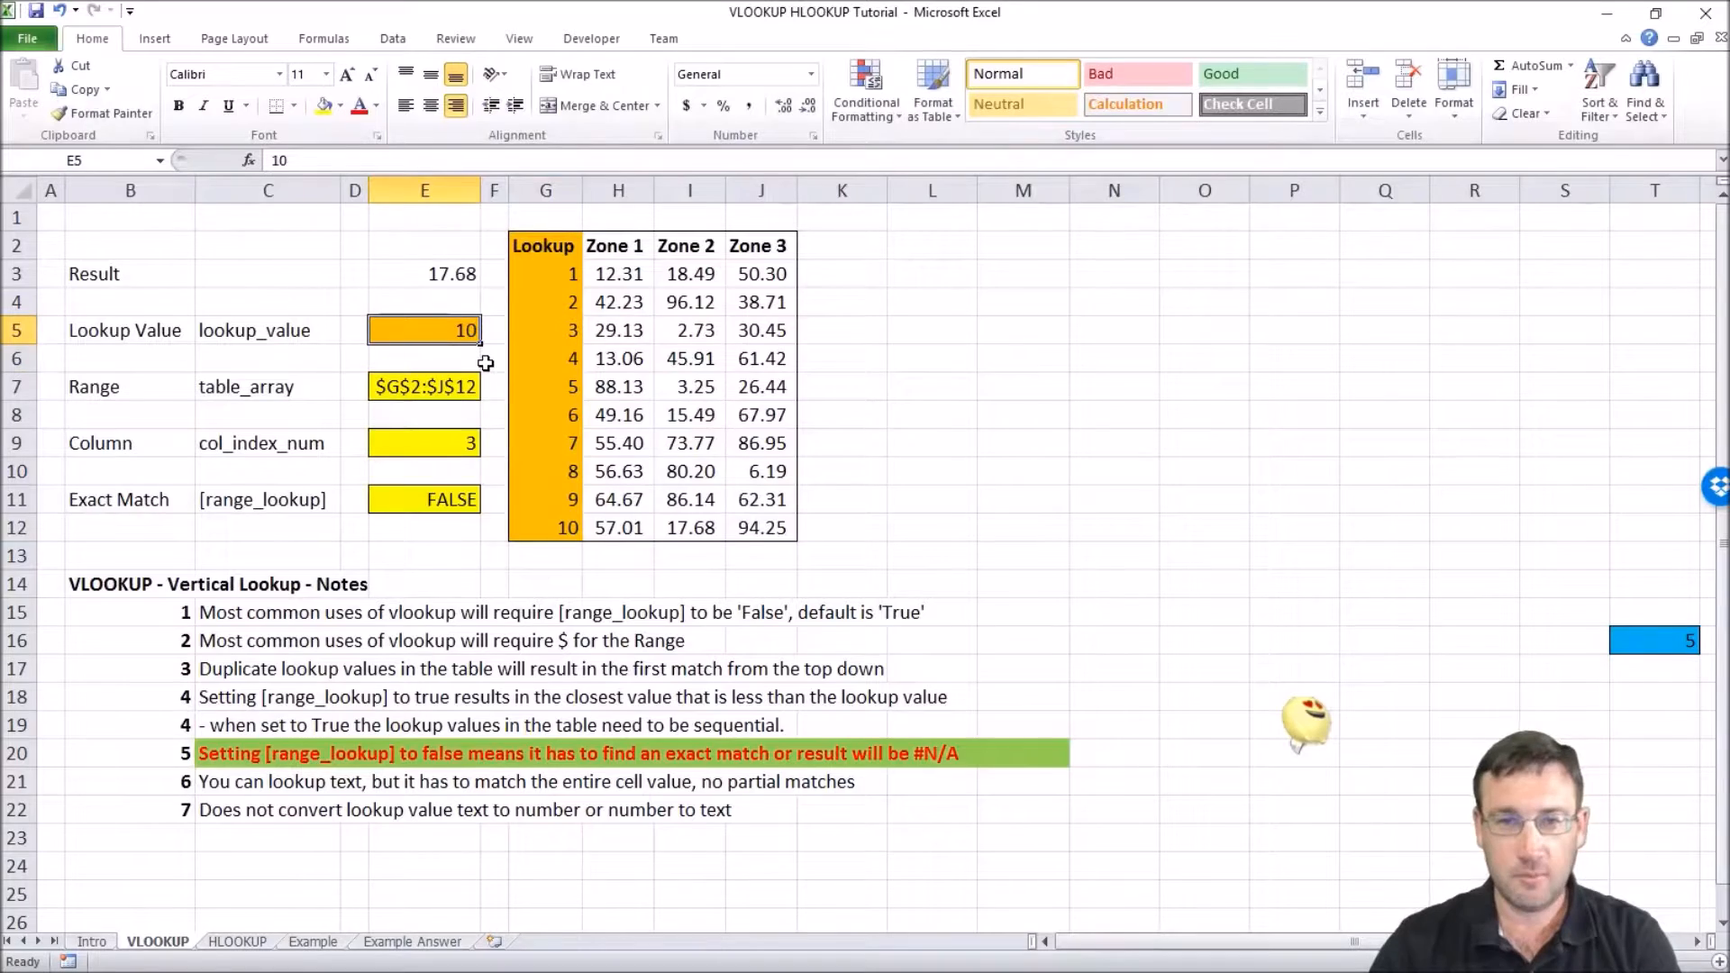
key(Up)
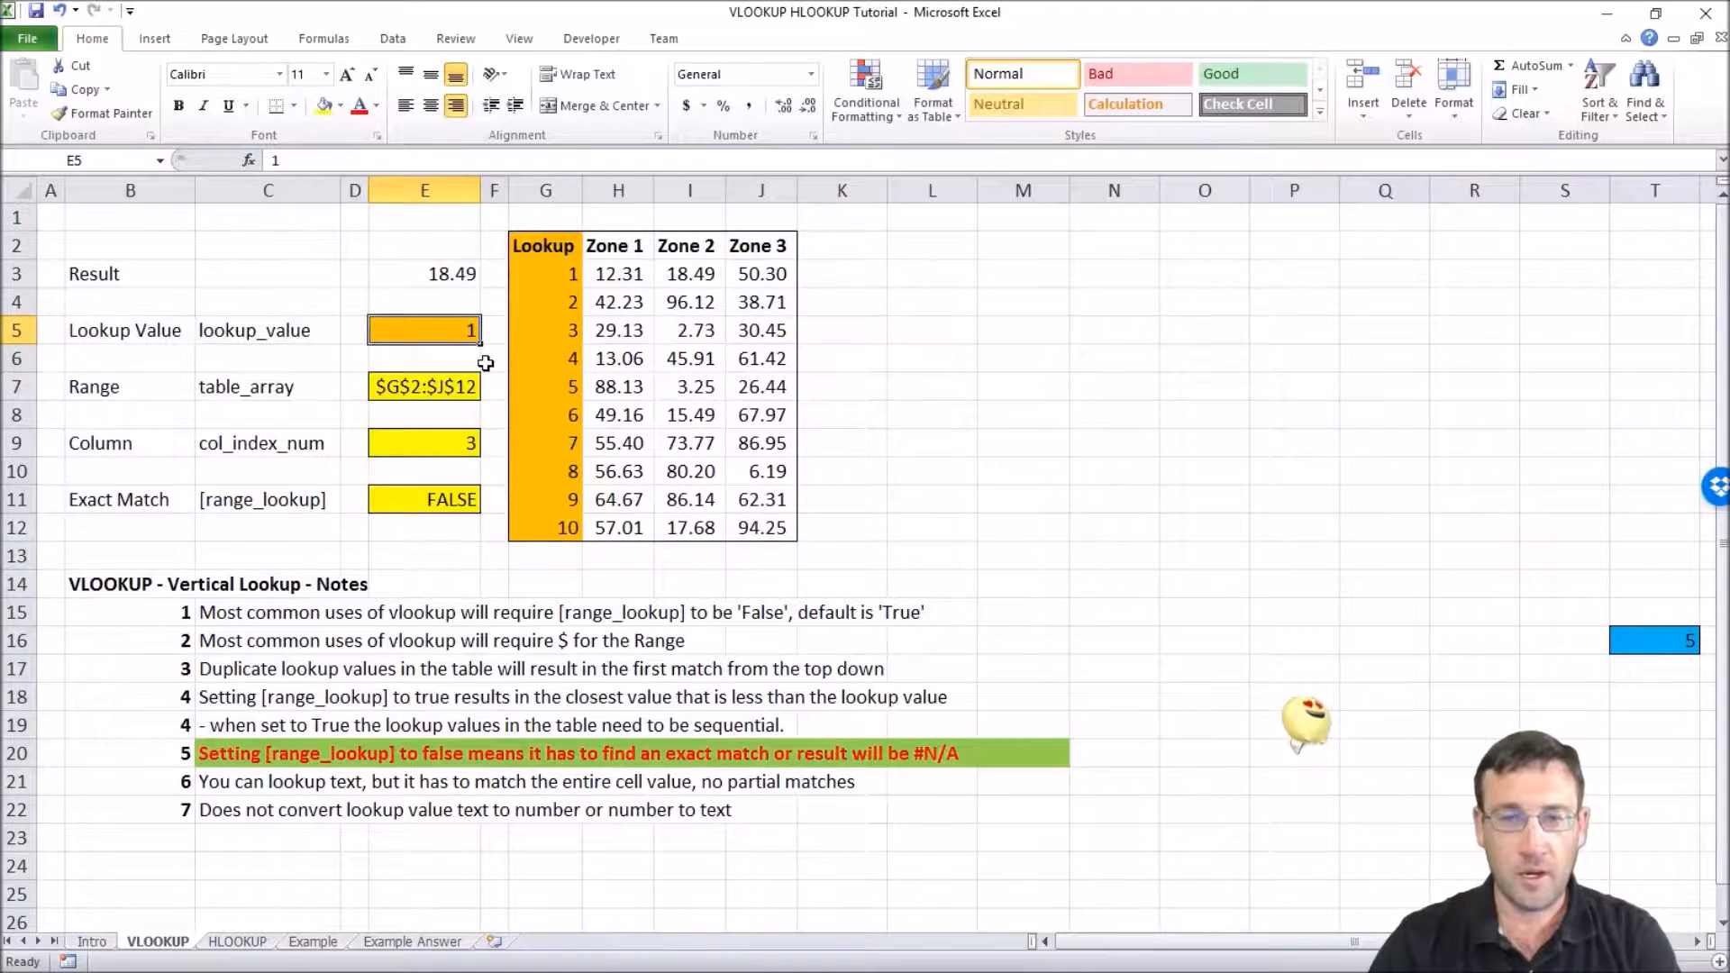
text(3)
key(Return)
key(Up)
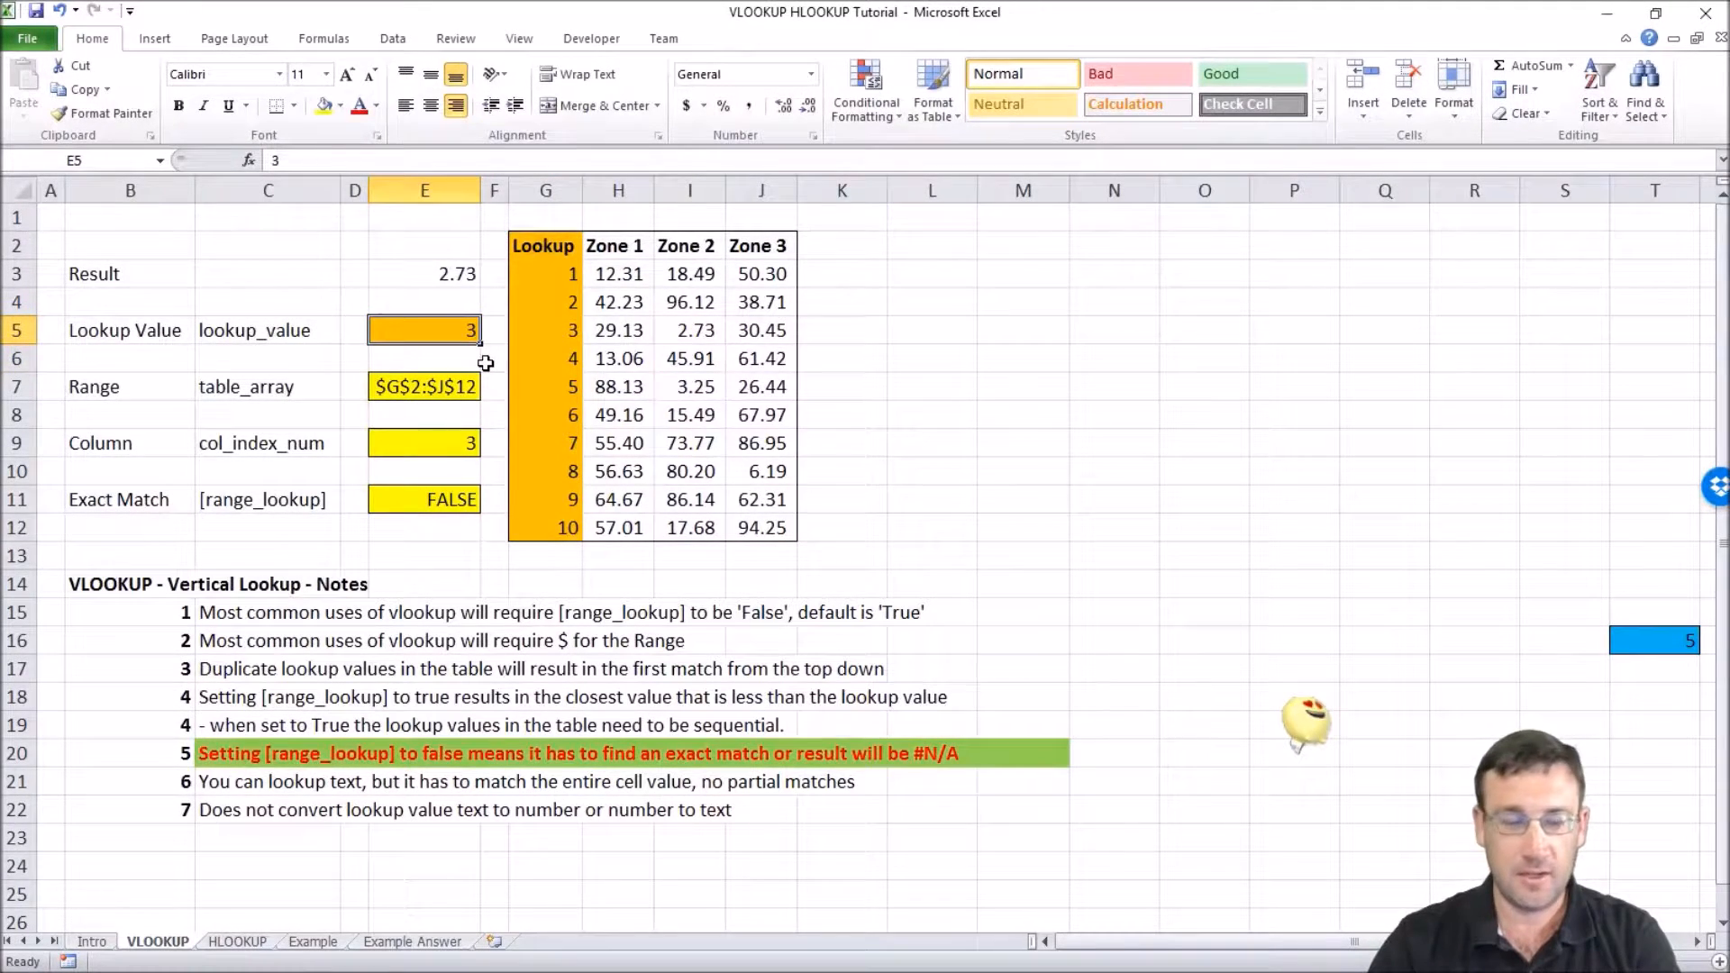
text(5.5)
key(Return)
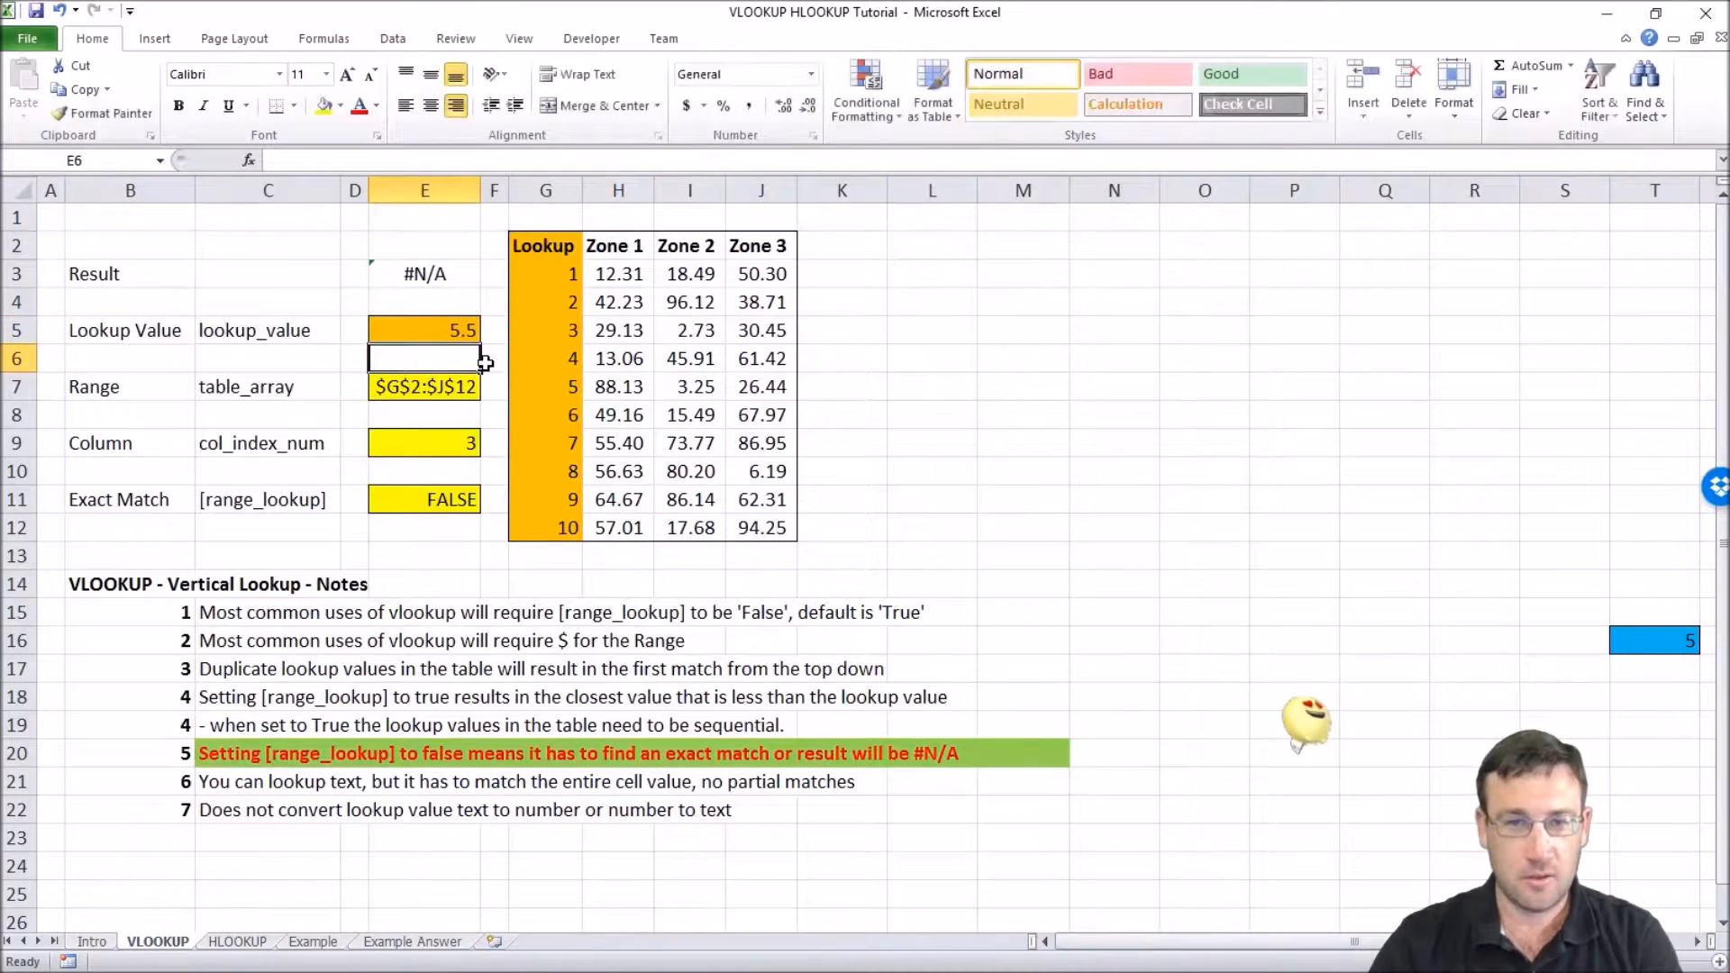
key(Up)
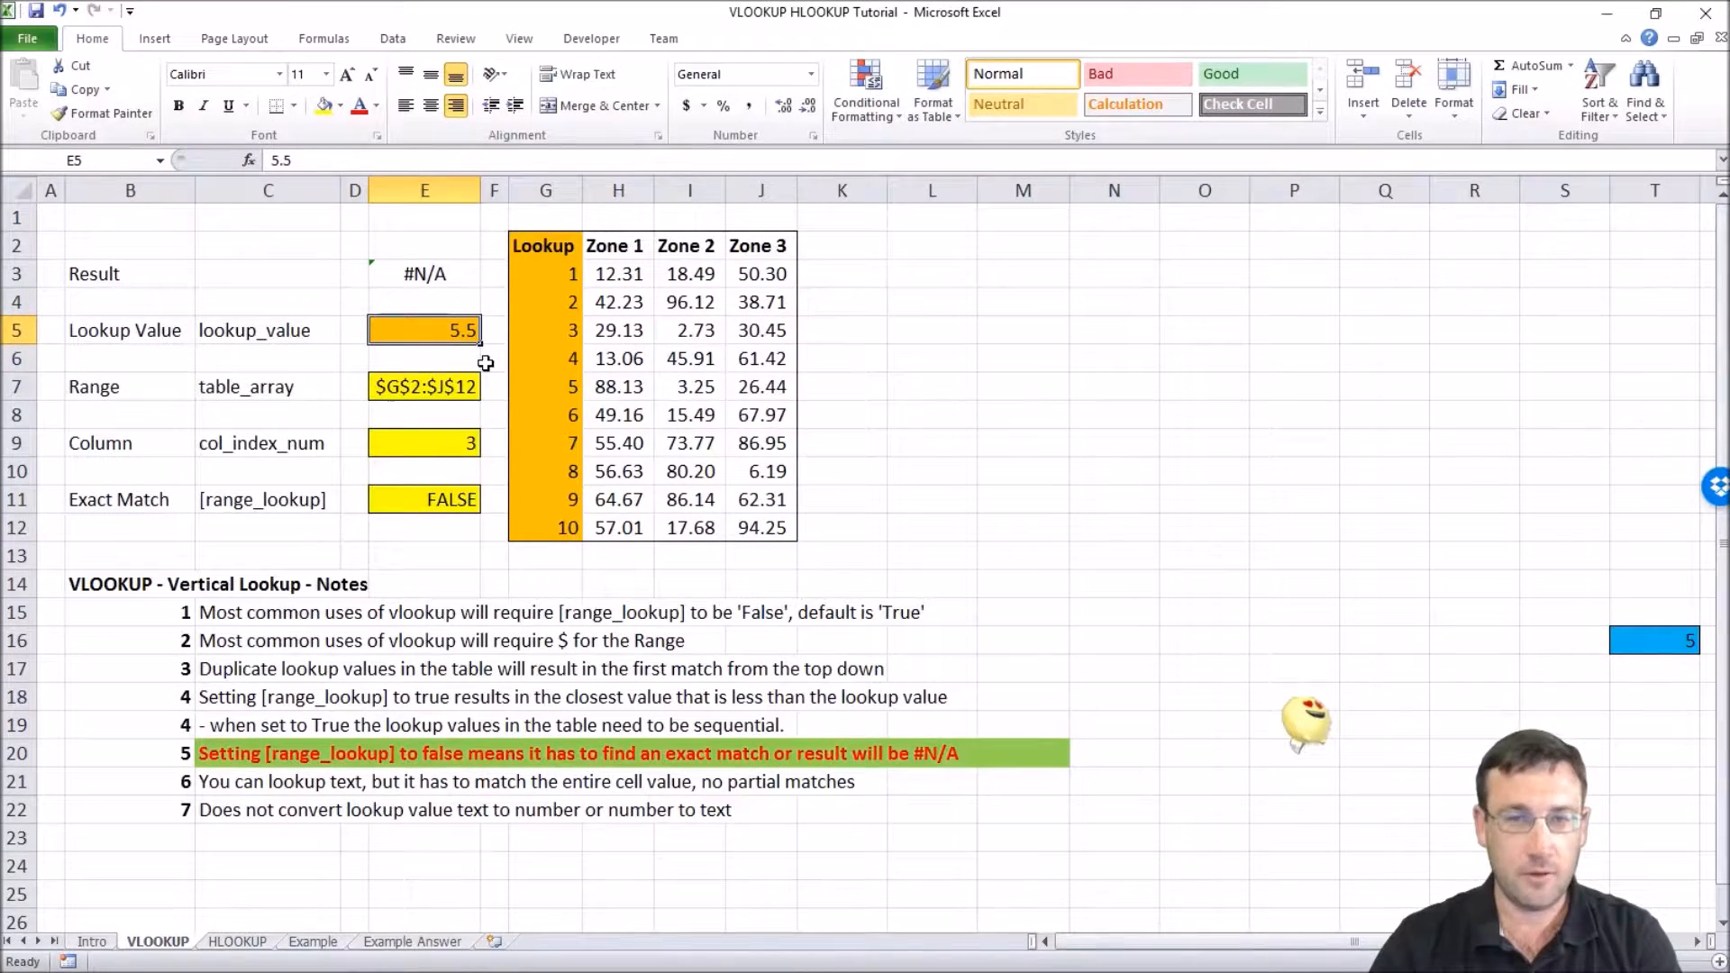
- Reset the lookup value in E5 to 5 and highlight note 6 by setting T16 to 6
text(5)
key(Return)
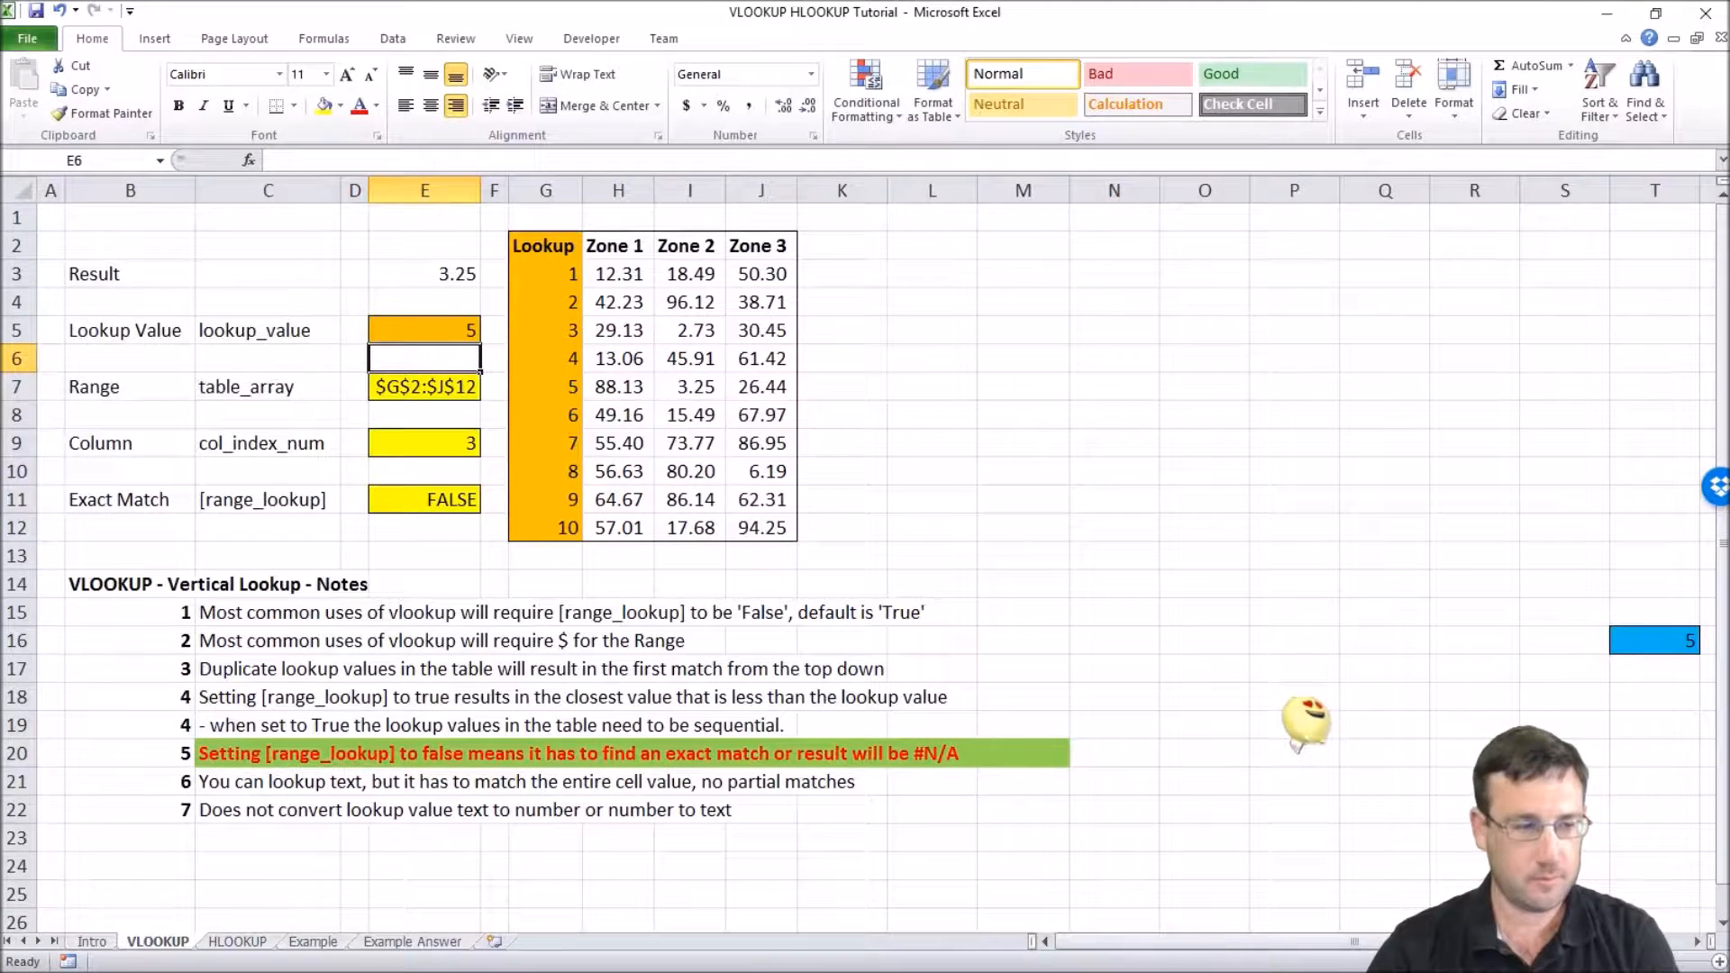
click(1635, 641)
text(6)
key(Return)
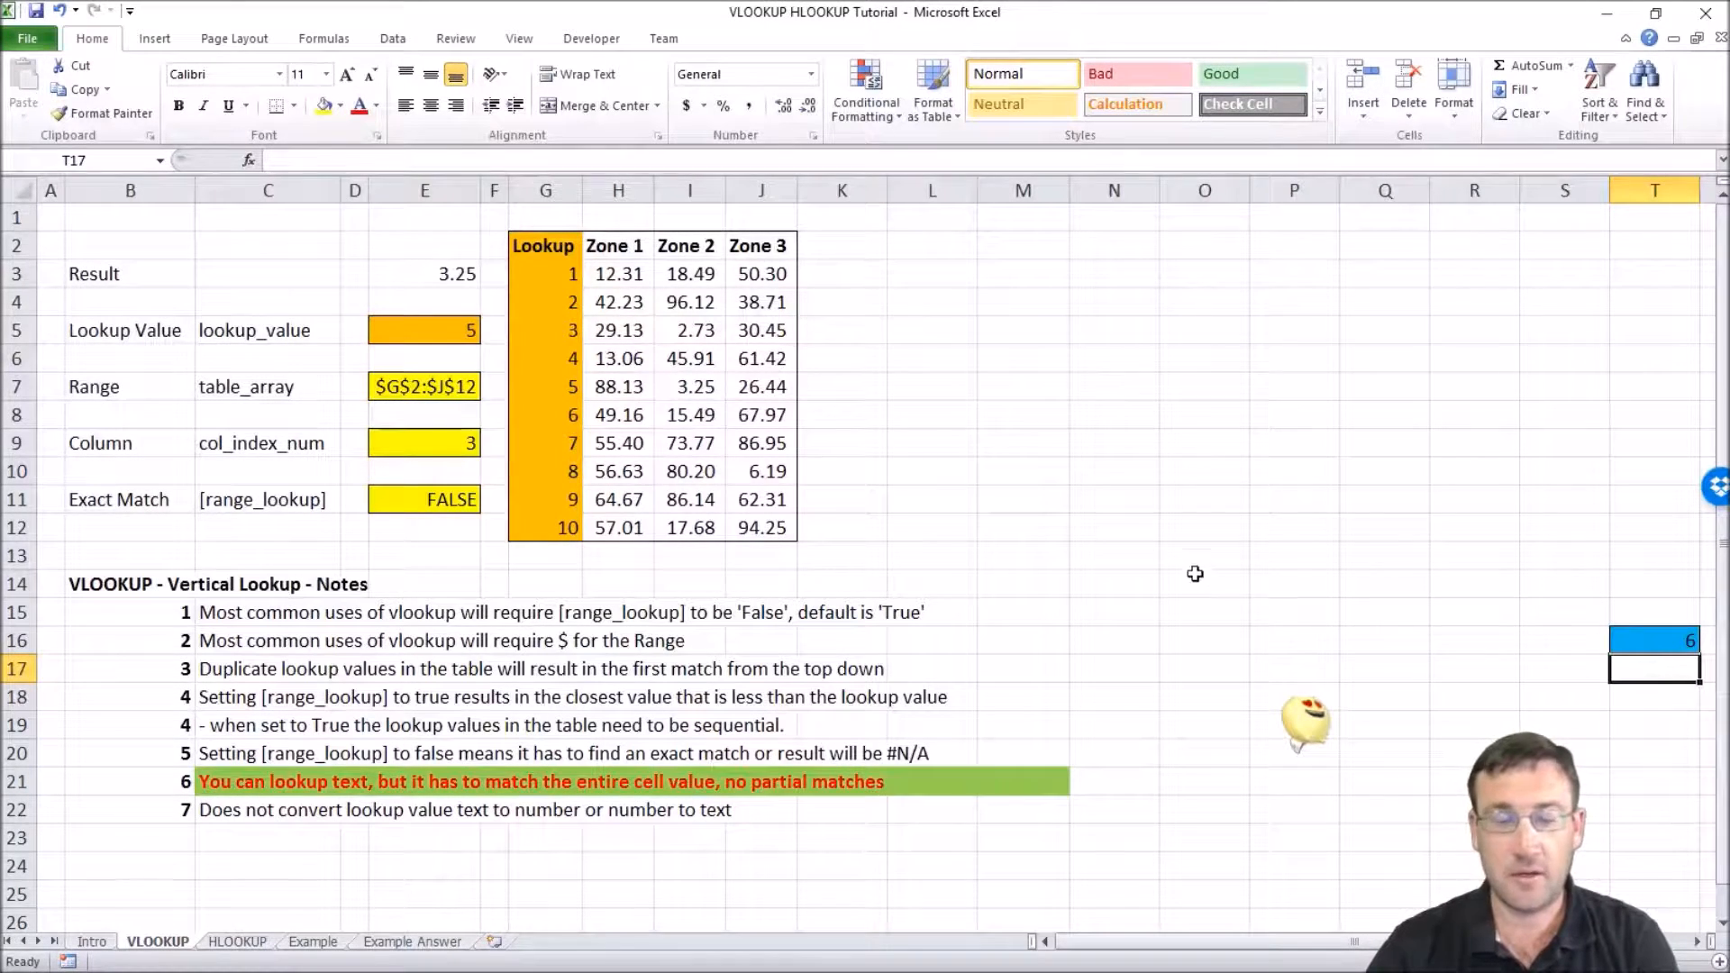
- Set the lookup value in E5 to the text Lookup and check the matching headers in G2 and I2
click(459, 339)
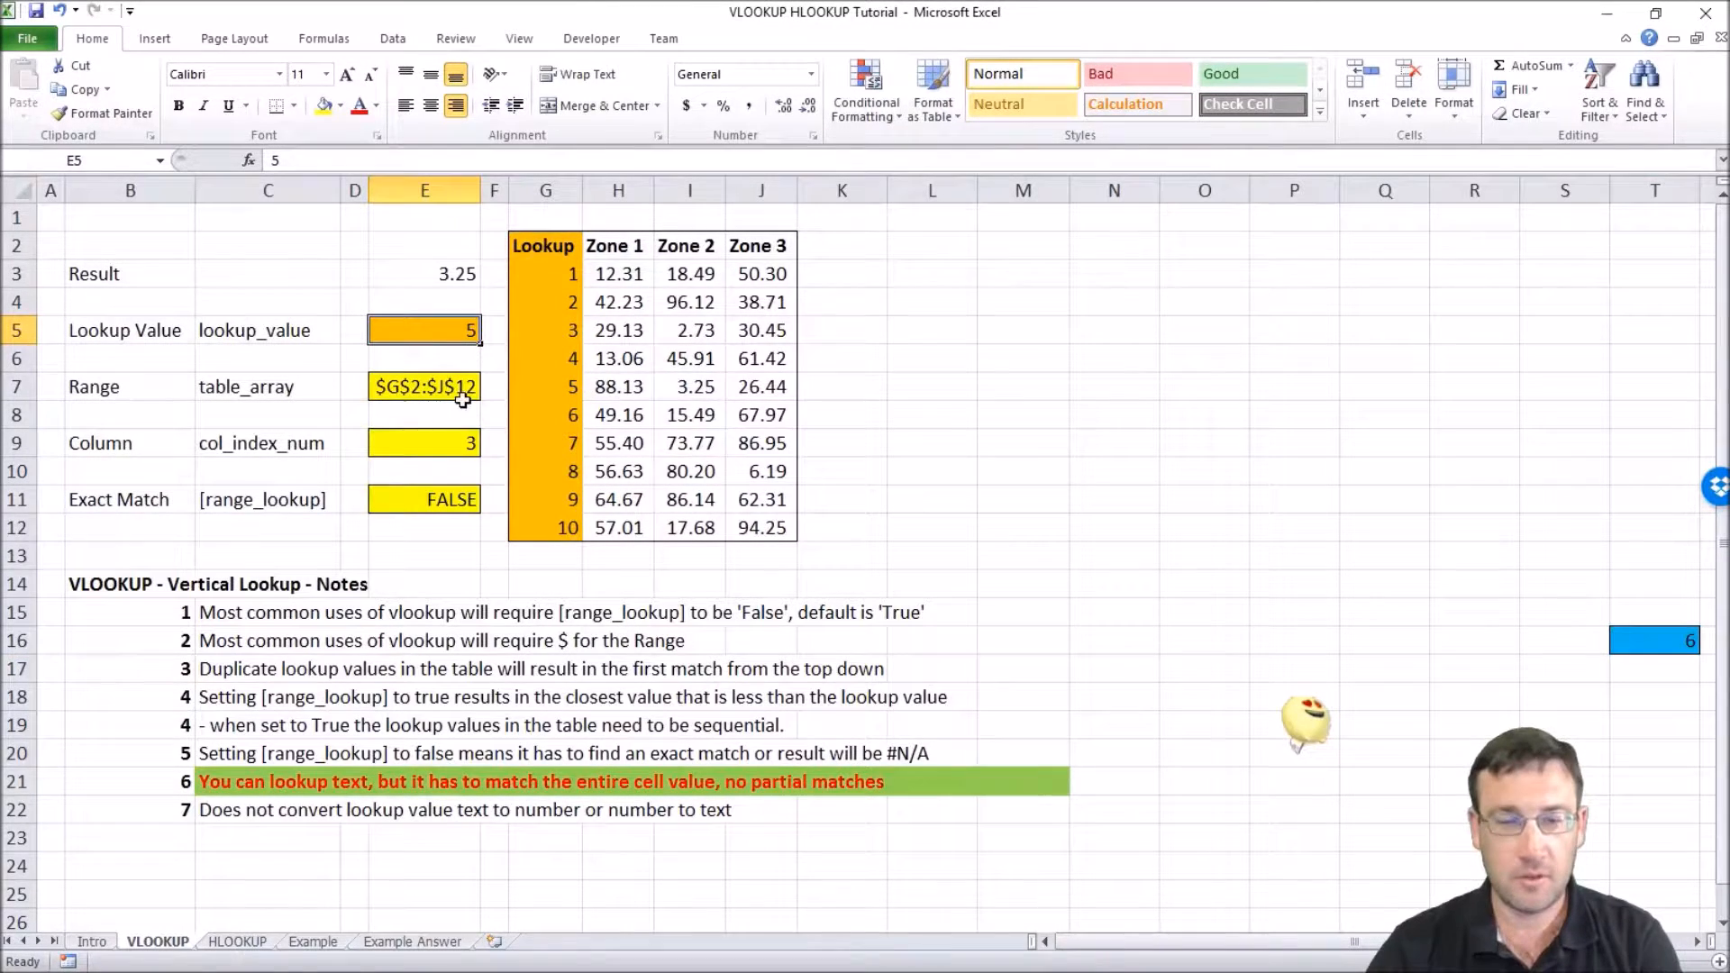
click(526, 245)
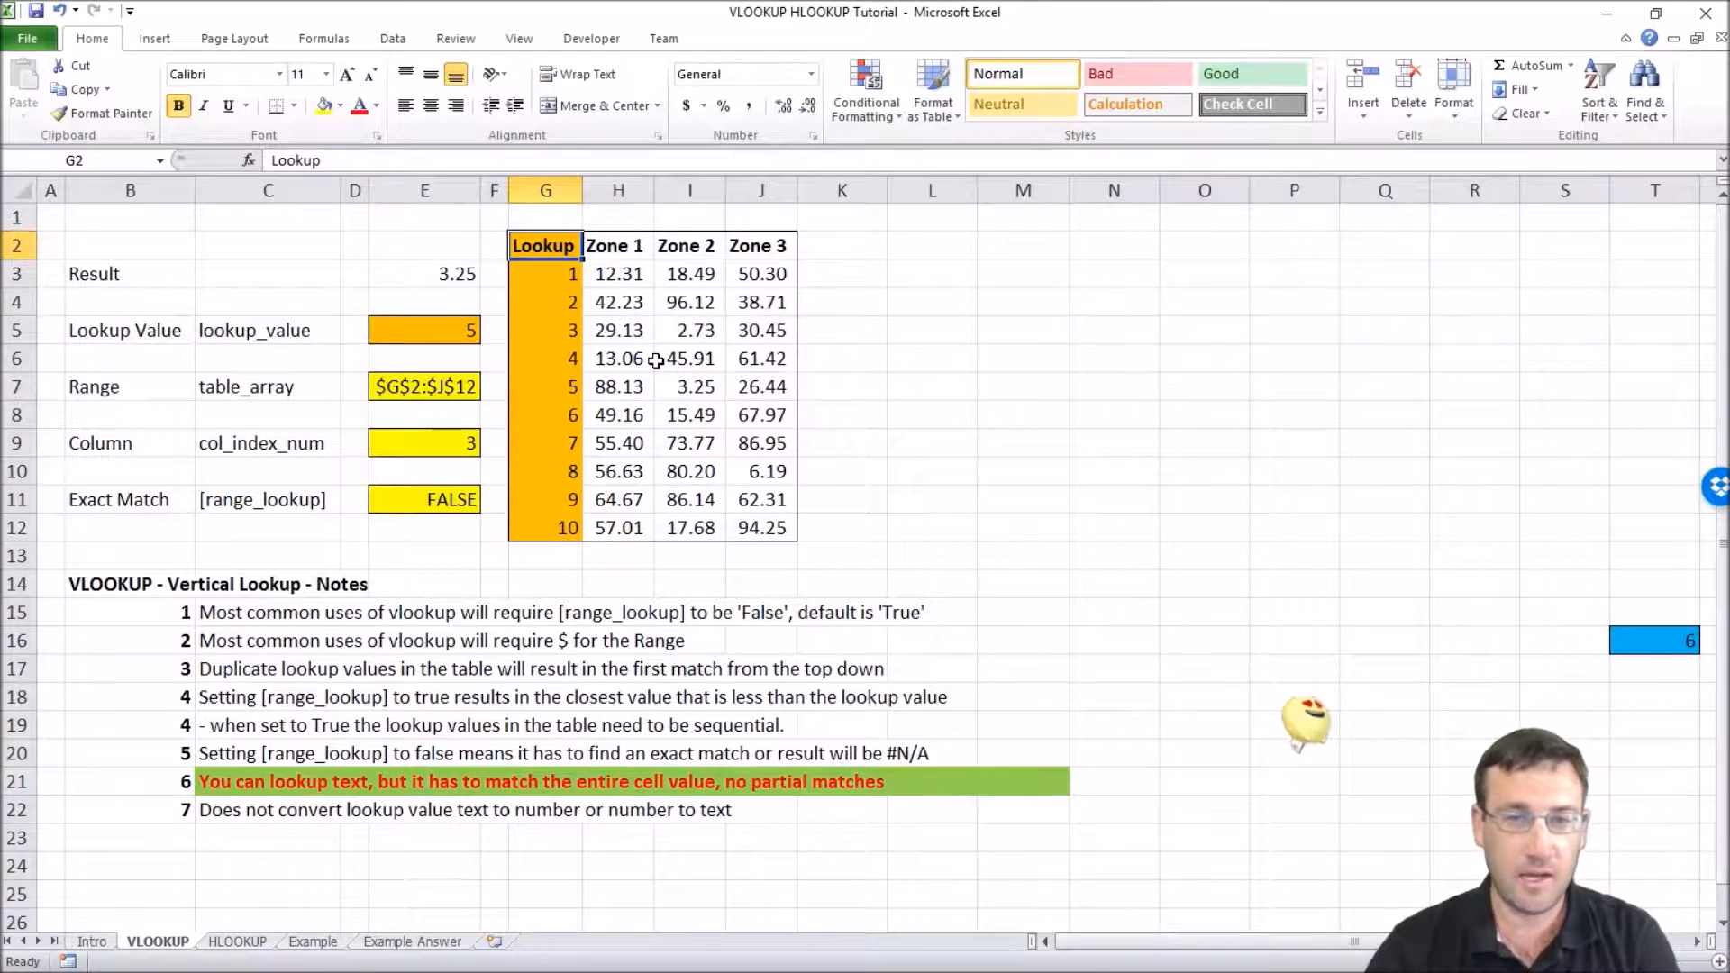
click(433, 324)
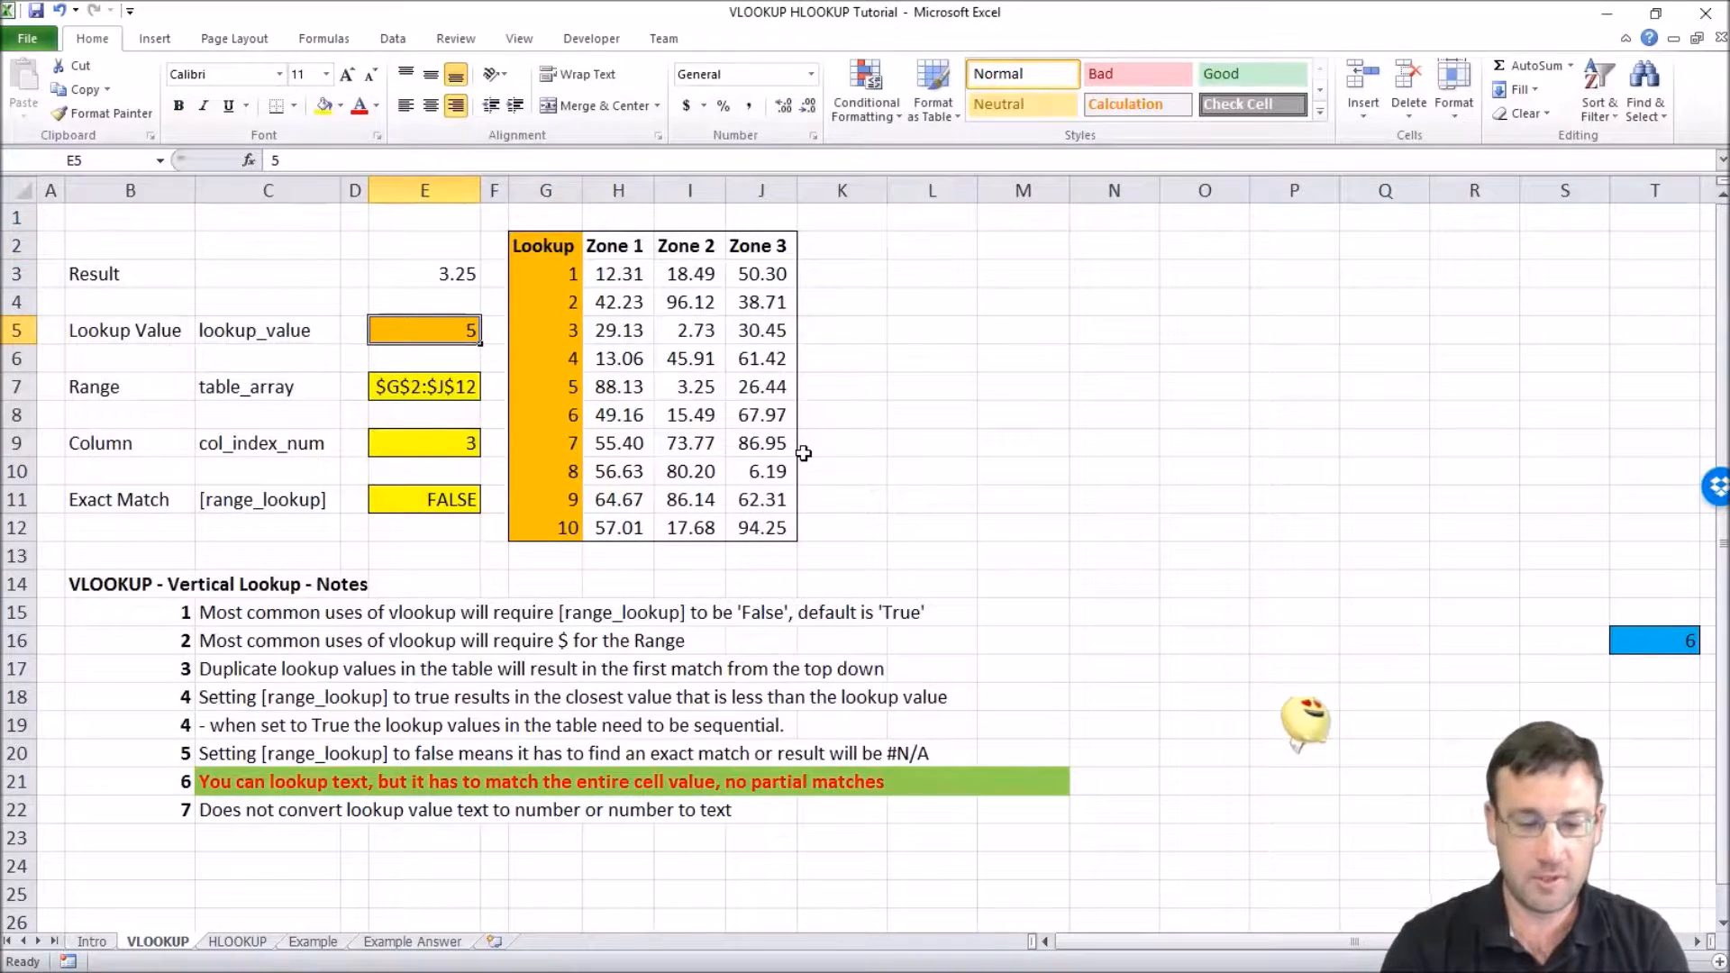
text(Lookup)
key(Return)
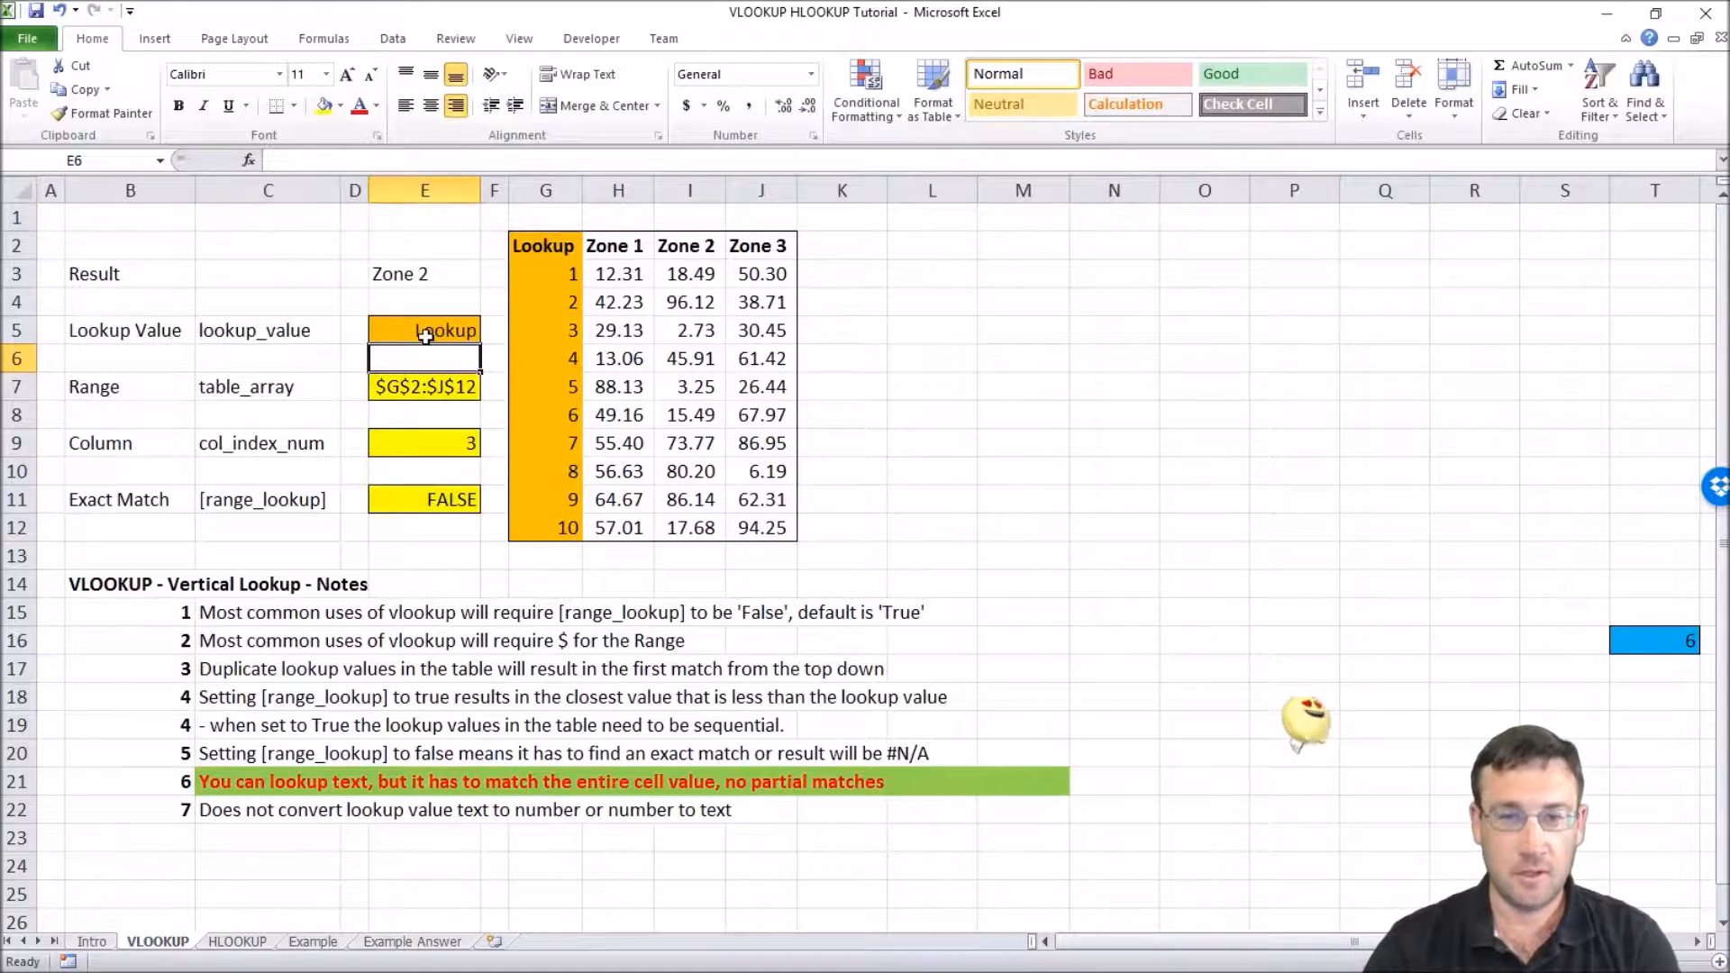
click(549, 239)
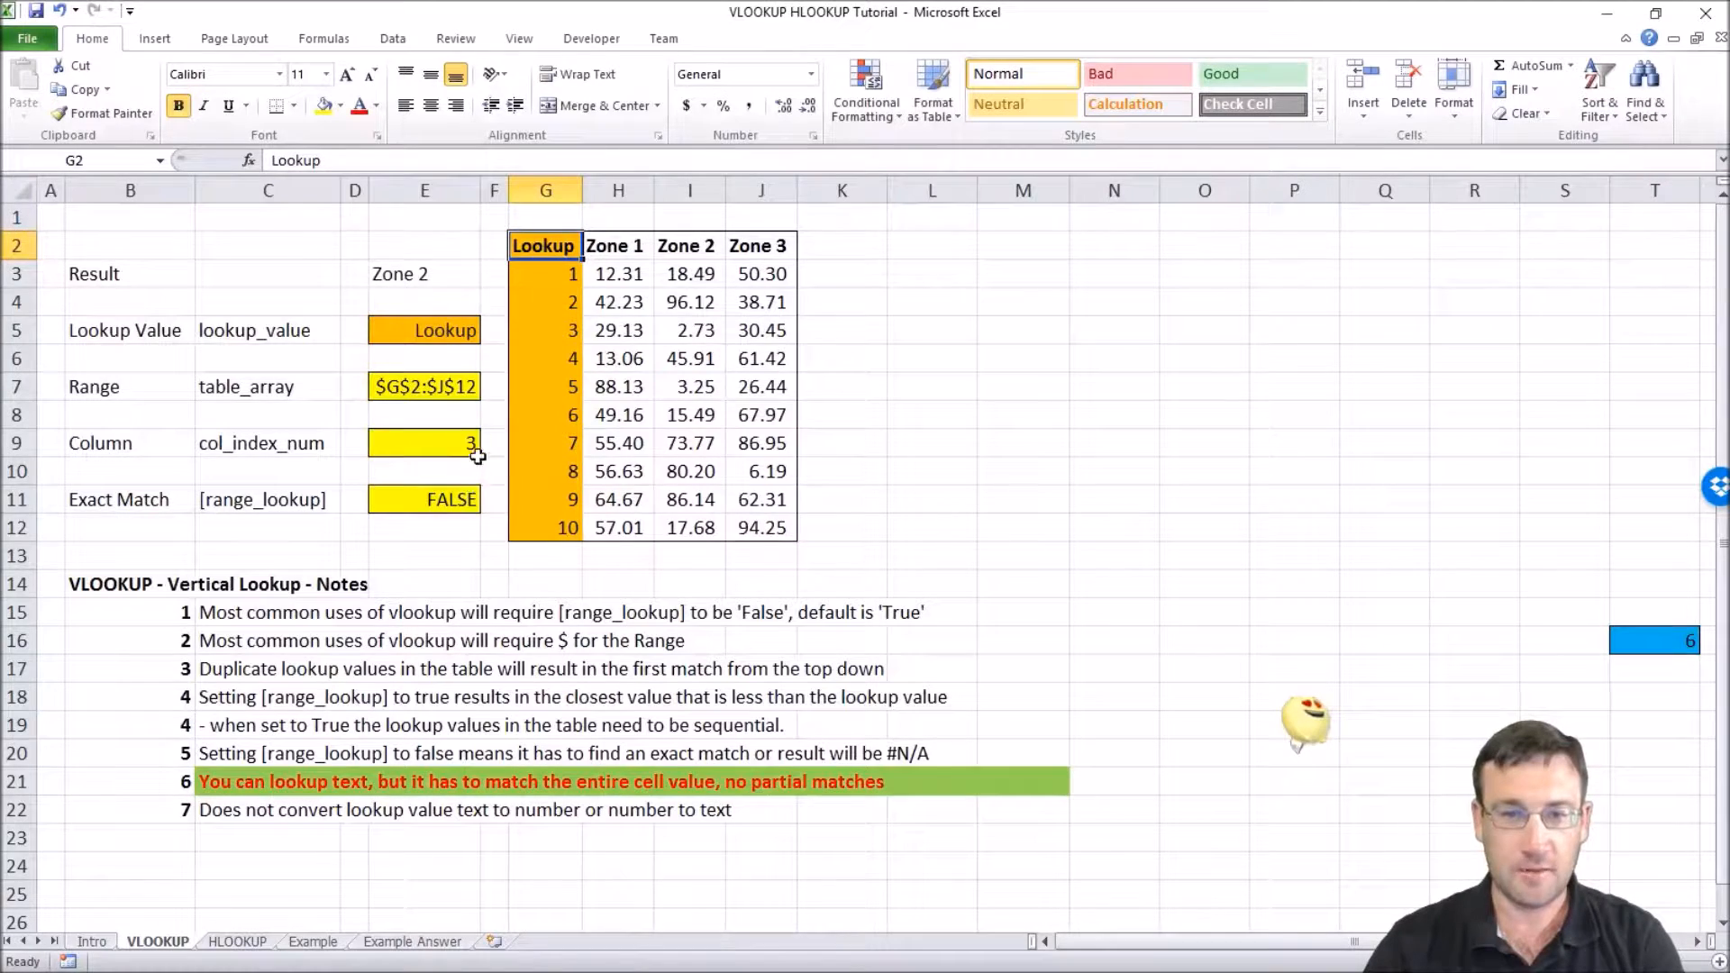
click(690, 242)
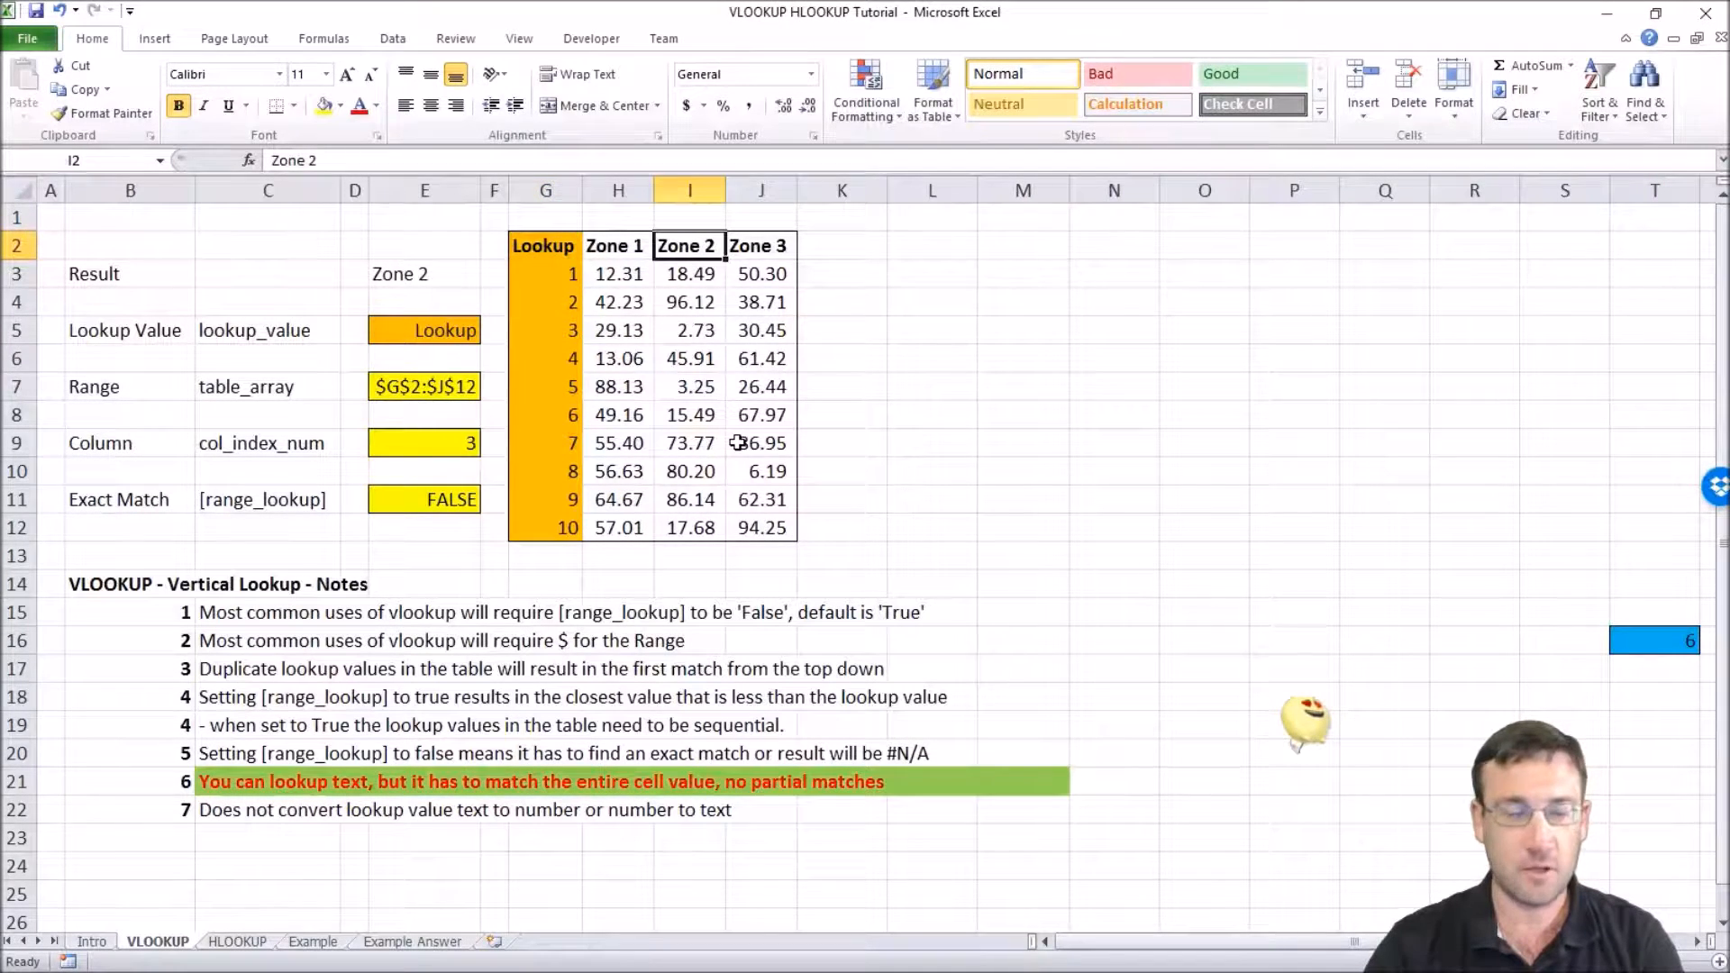
- Set the lookup value in E5 to the partial text Look
click(455, 331)
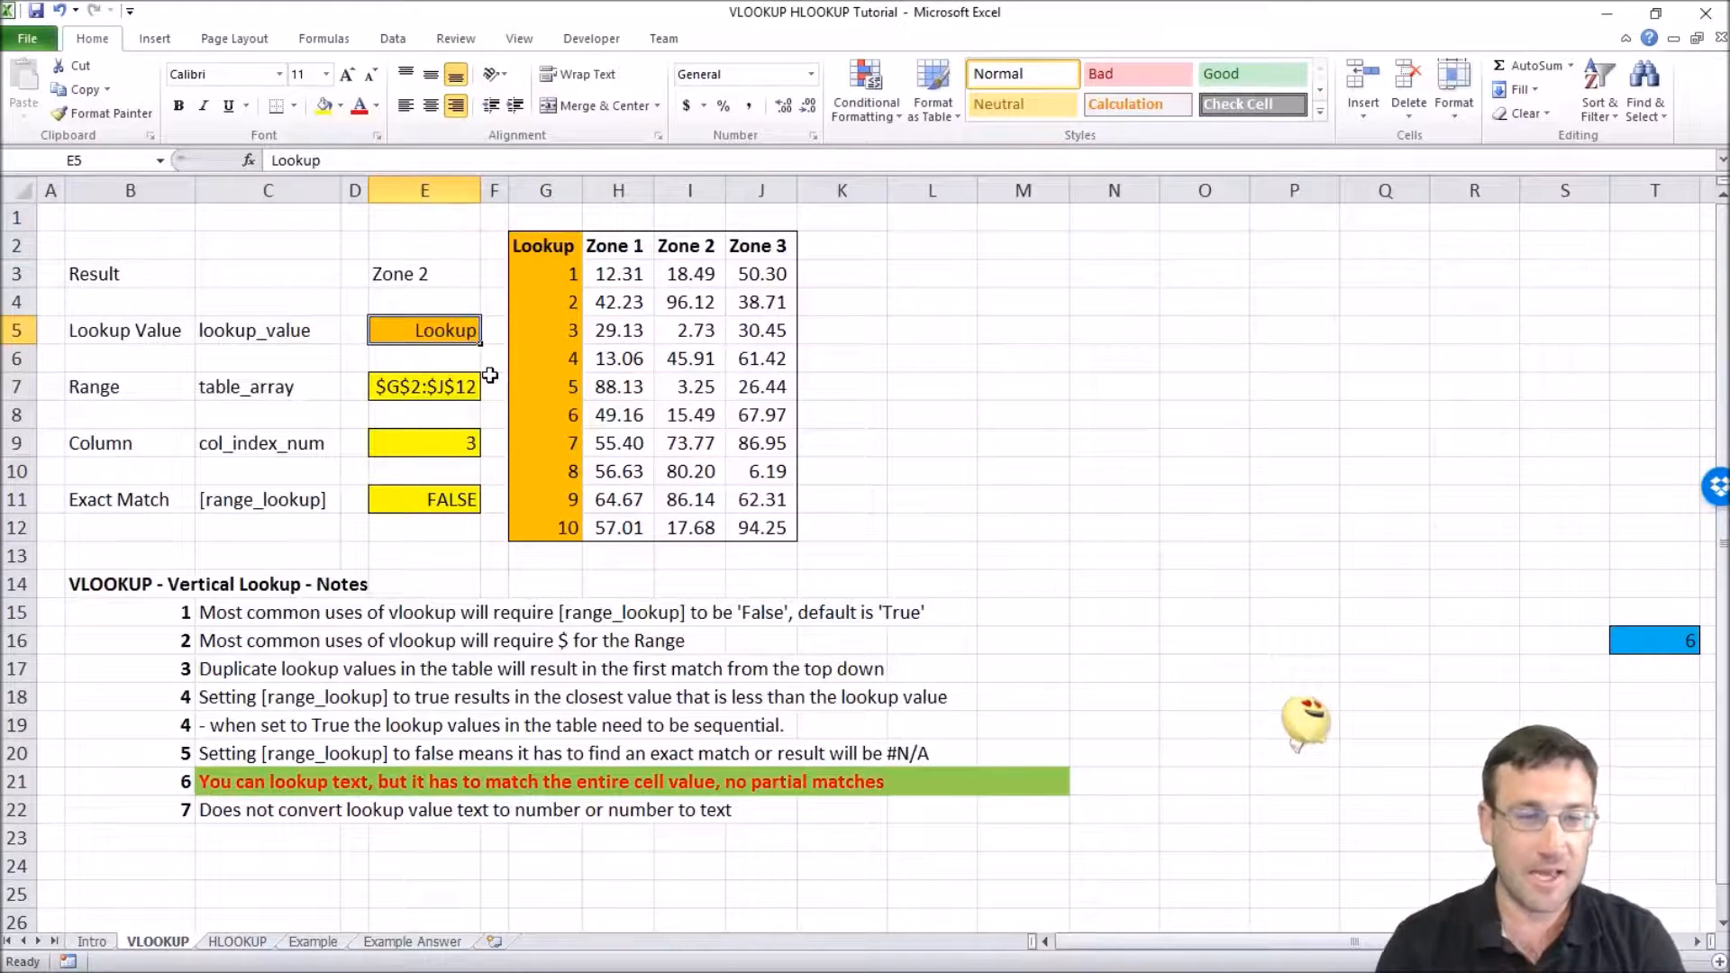
text(Look)
key(Return)
key(Up)
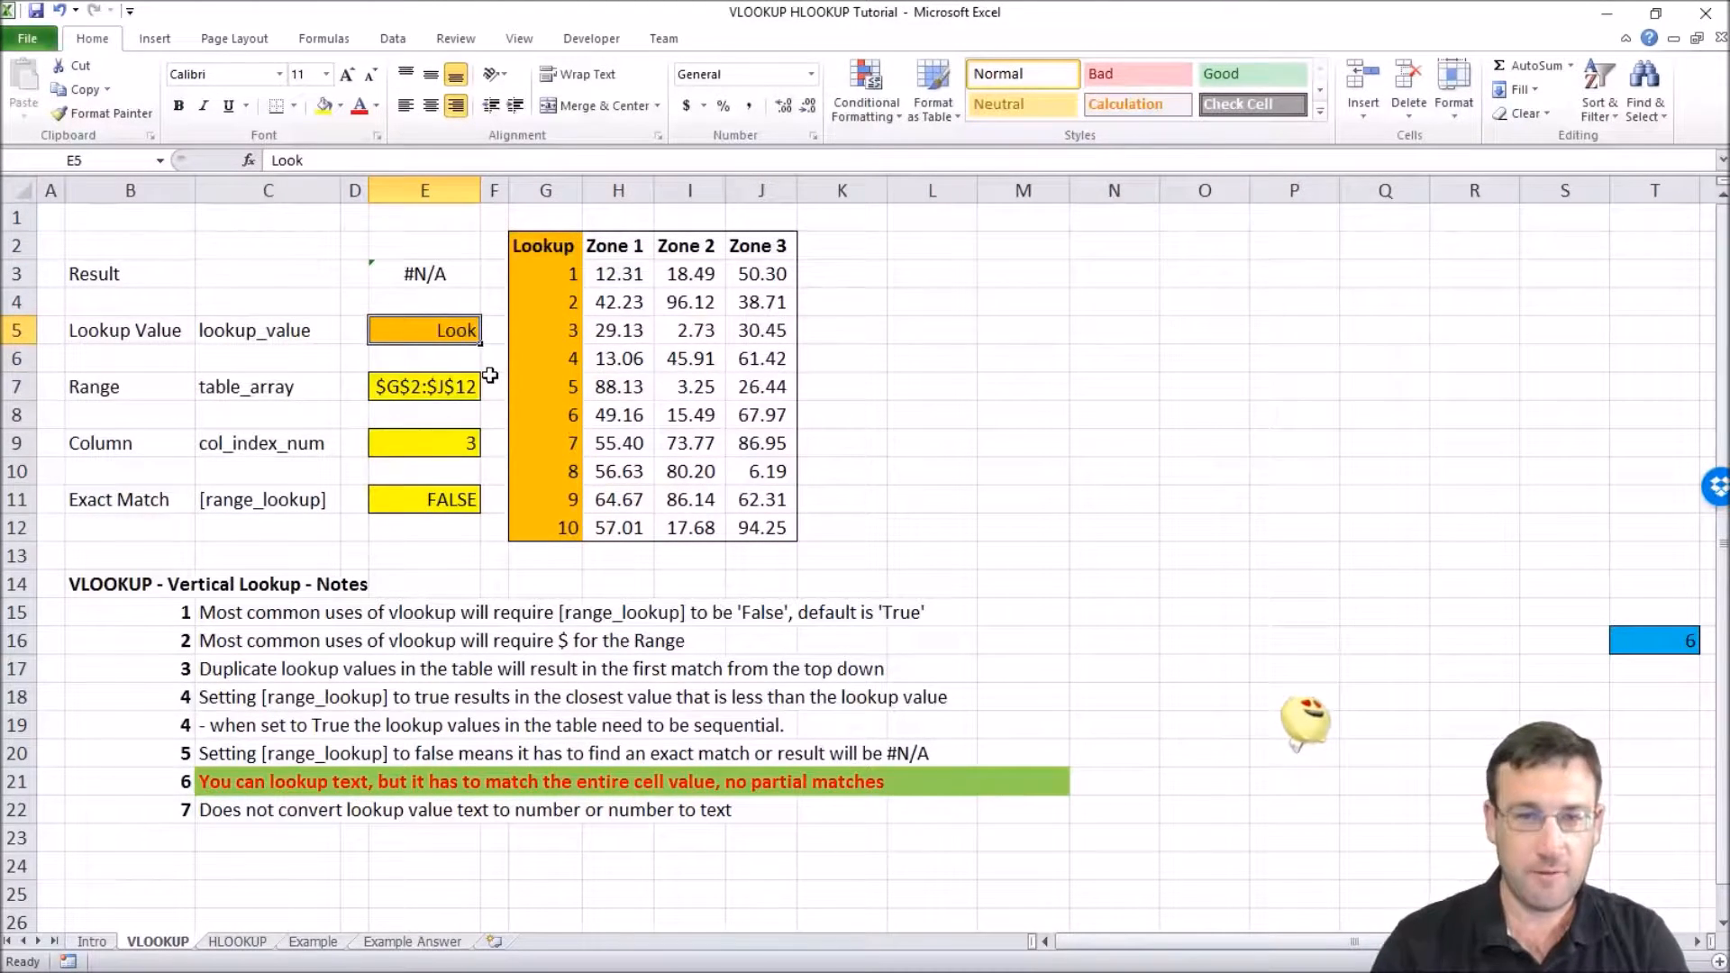
- Set the range_lookup argument in E11 to TRUE to test the partial text with approximate matching
click(450, 504)
text(TRUE)
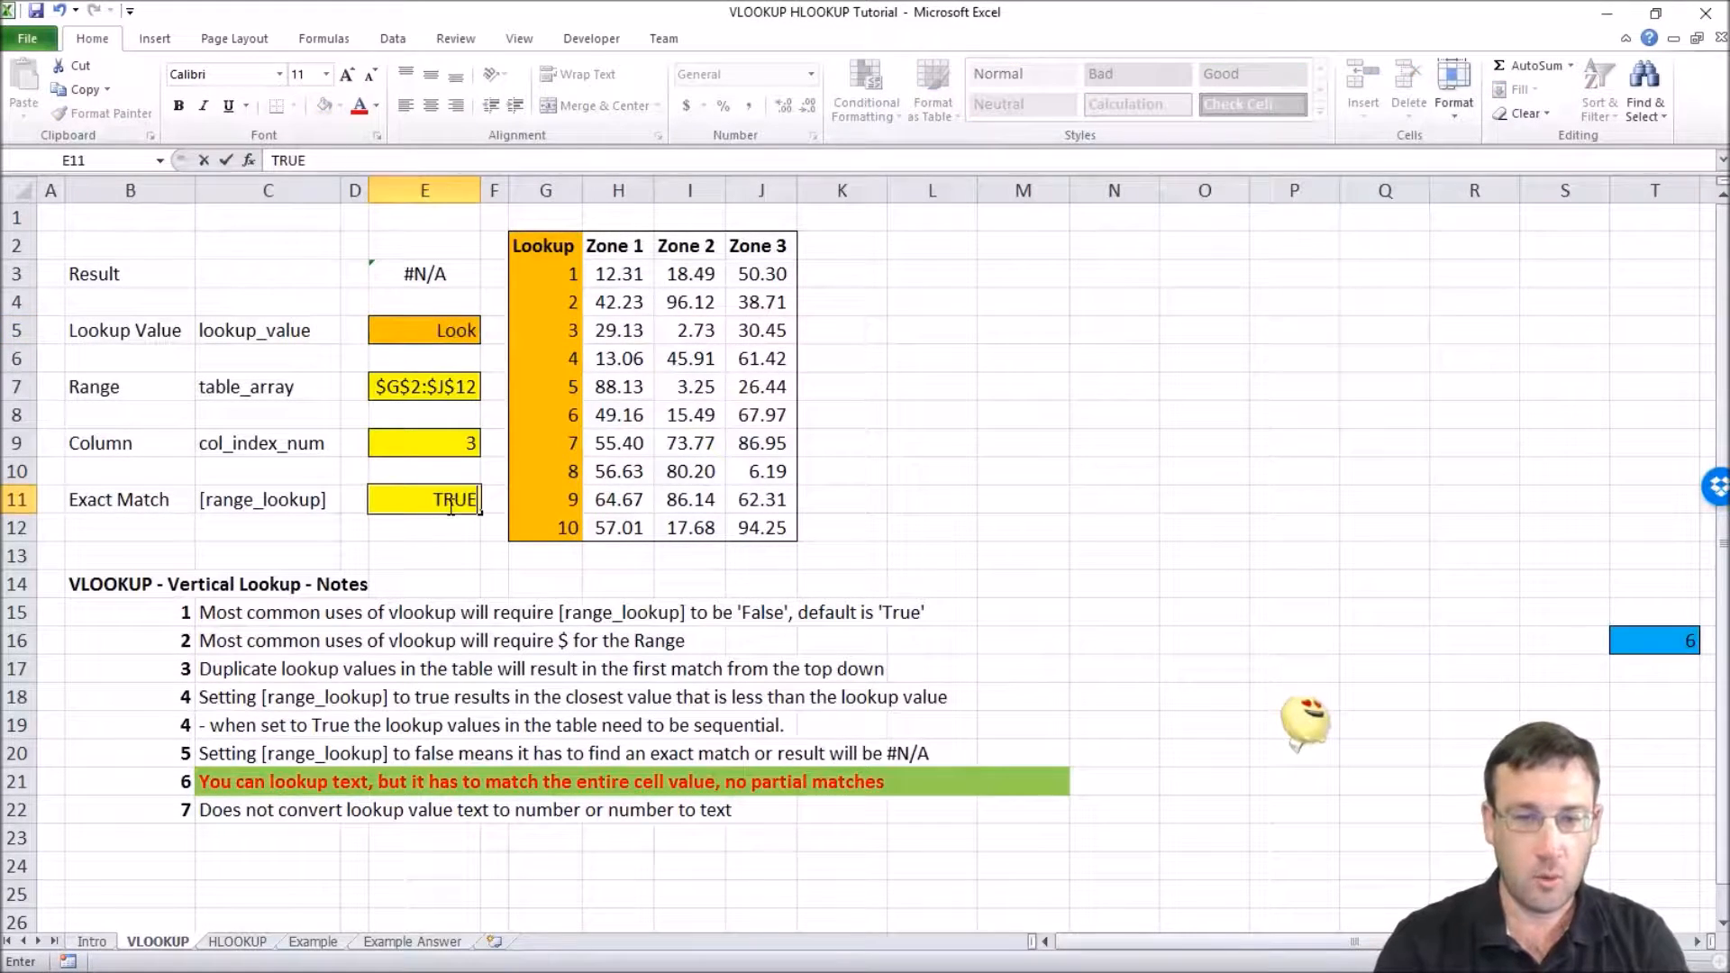
key(Return)
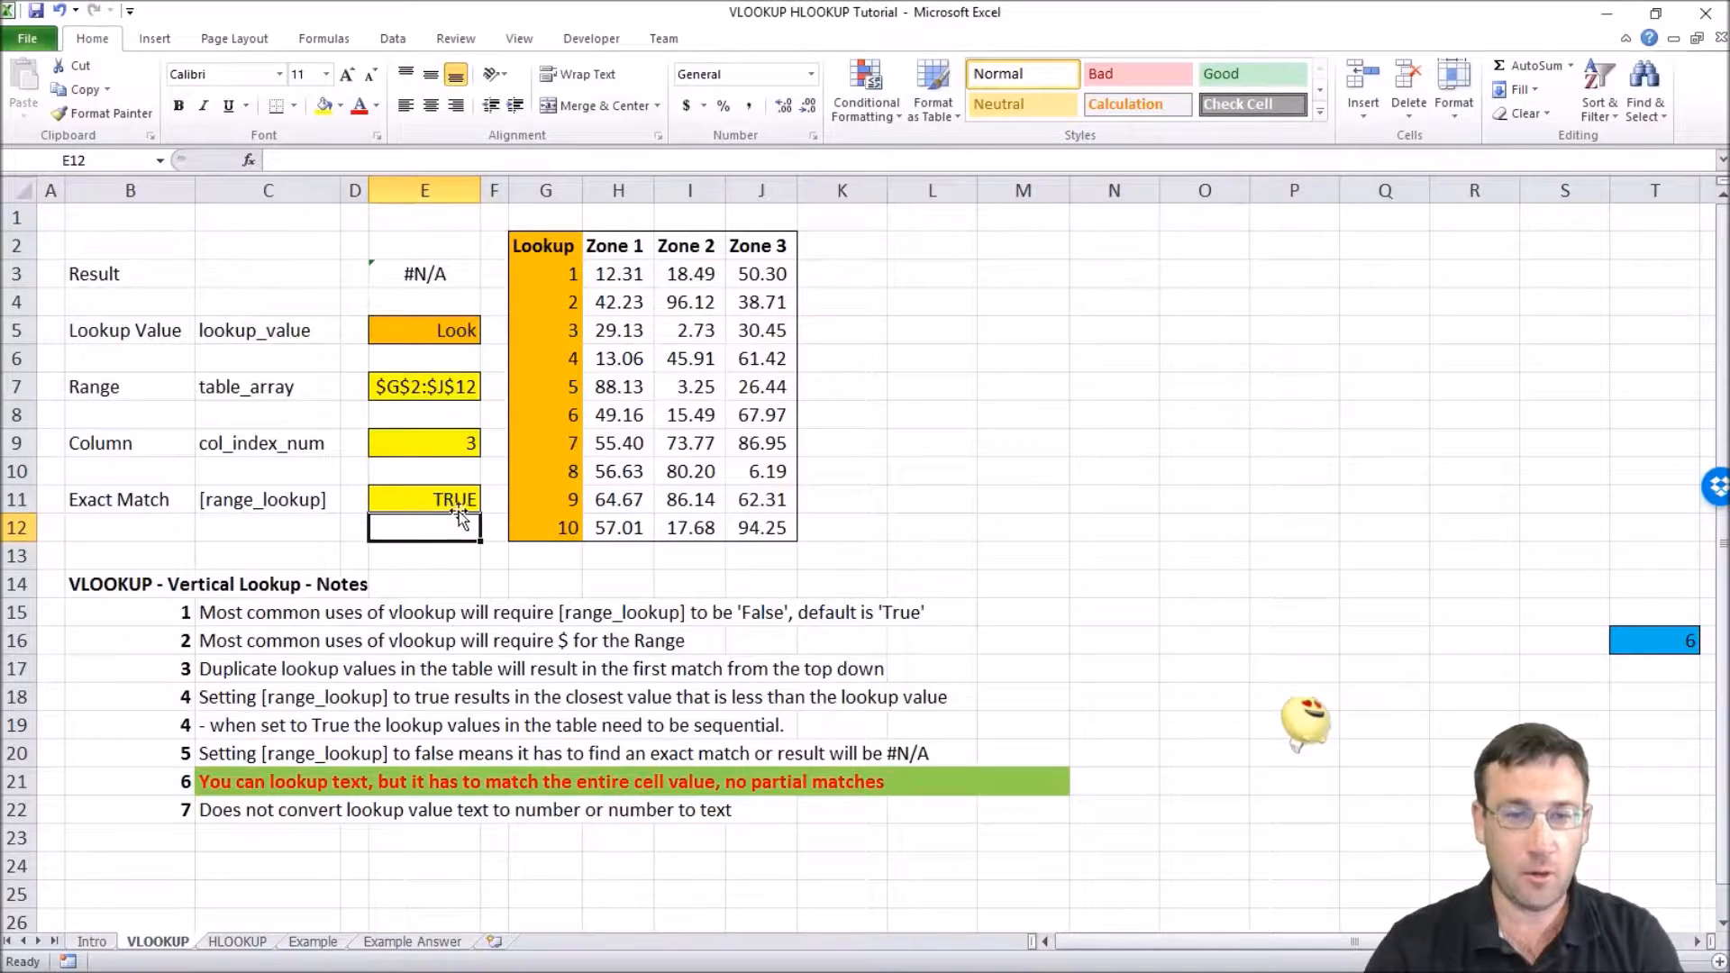
click(445, 494)
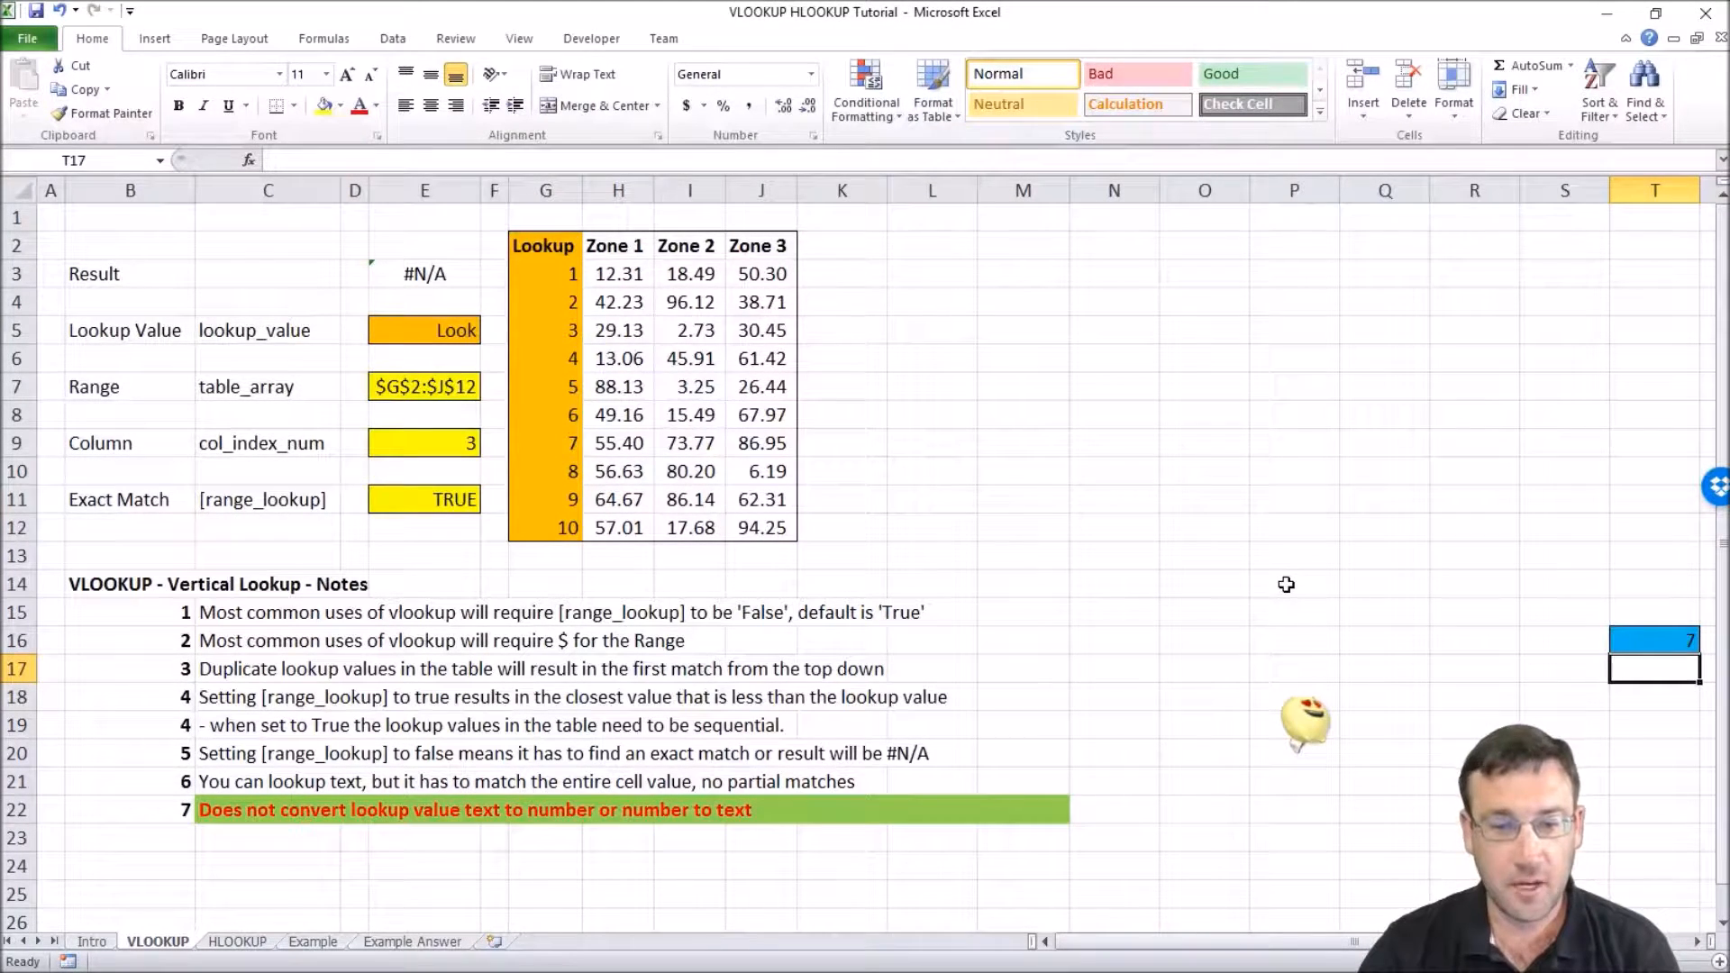
- Set the lookup value in E5 to 5 and the range_lookup argument in E11 to FALSE
click(486, 330)
text(5)
key(Return)
key(Down)
key(Down)
key(Down)
key(Down)
key(Down)
text(FALSE)
key(Return)
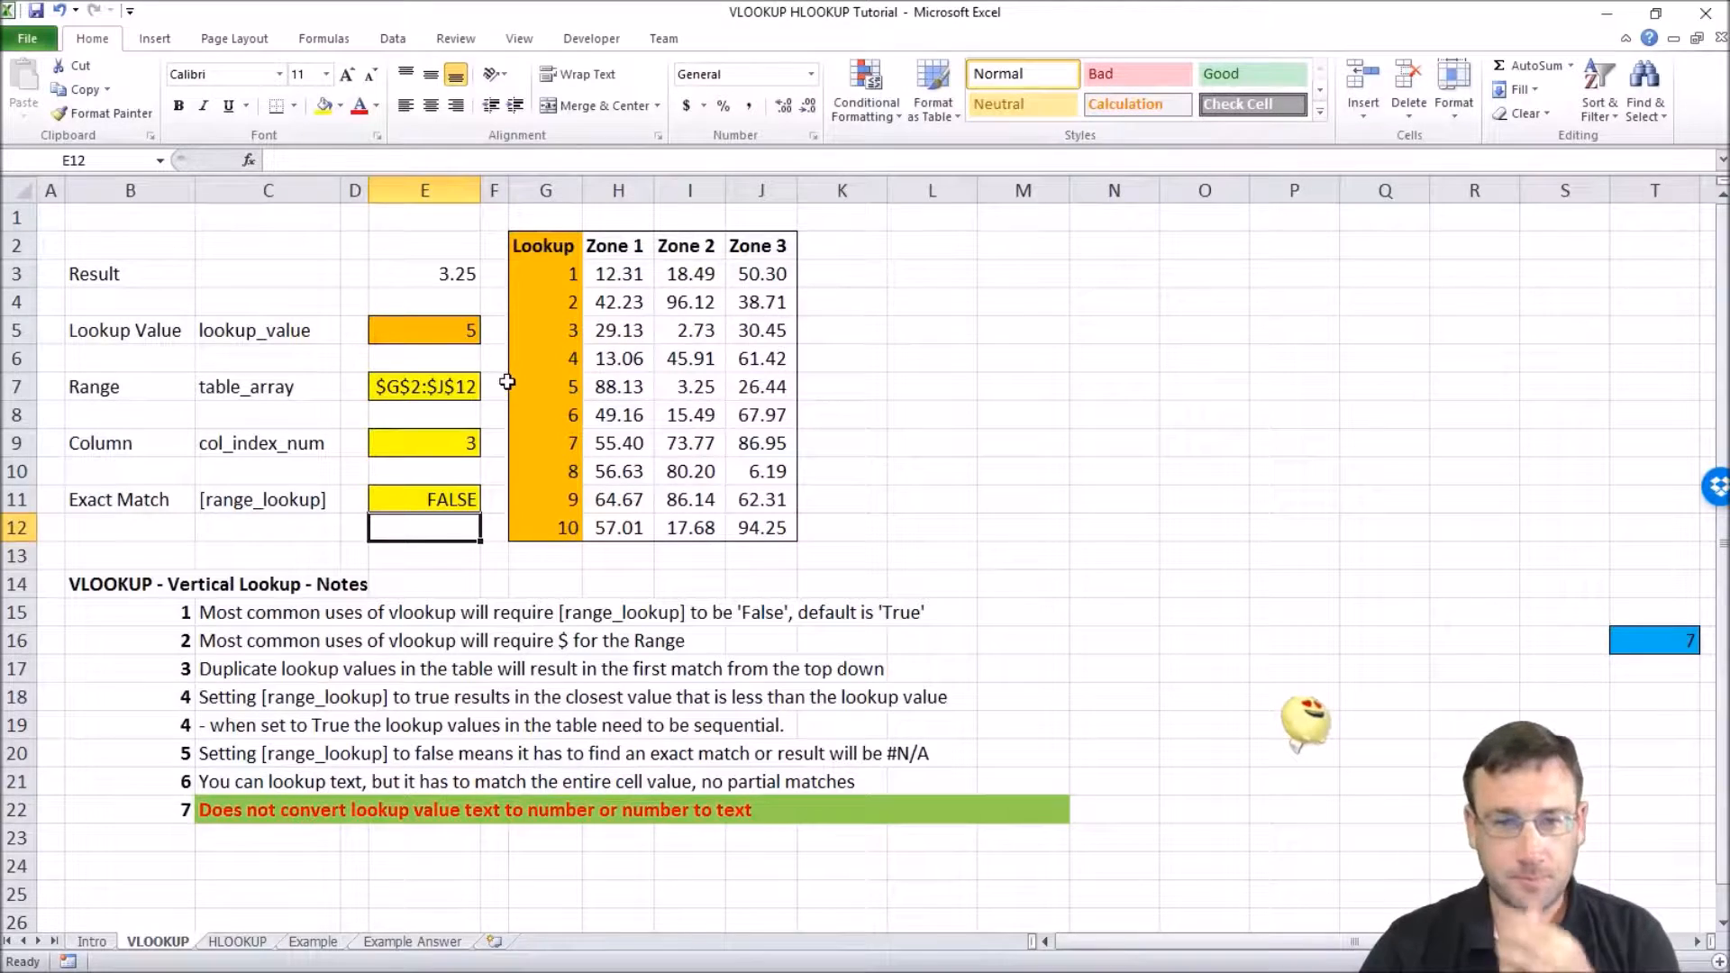
- Check the numeric key in G7, and enter the lookup value in E5 as the text '5
click(571, 395)
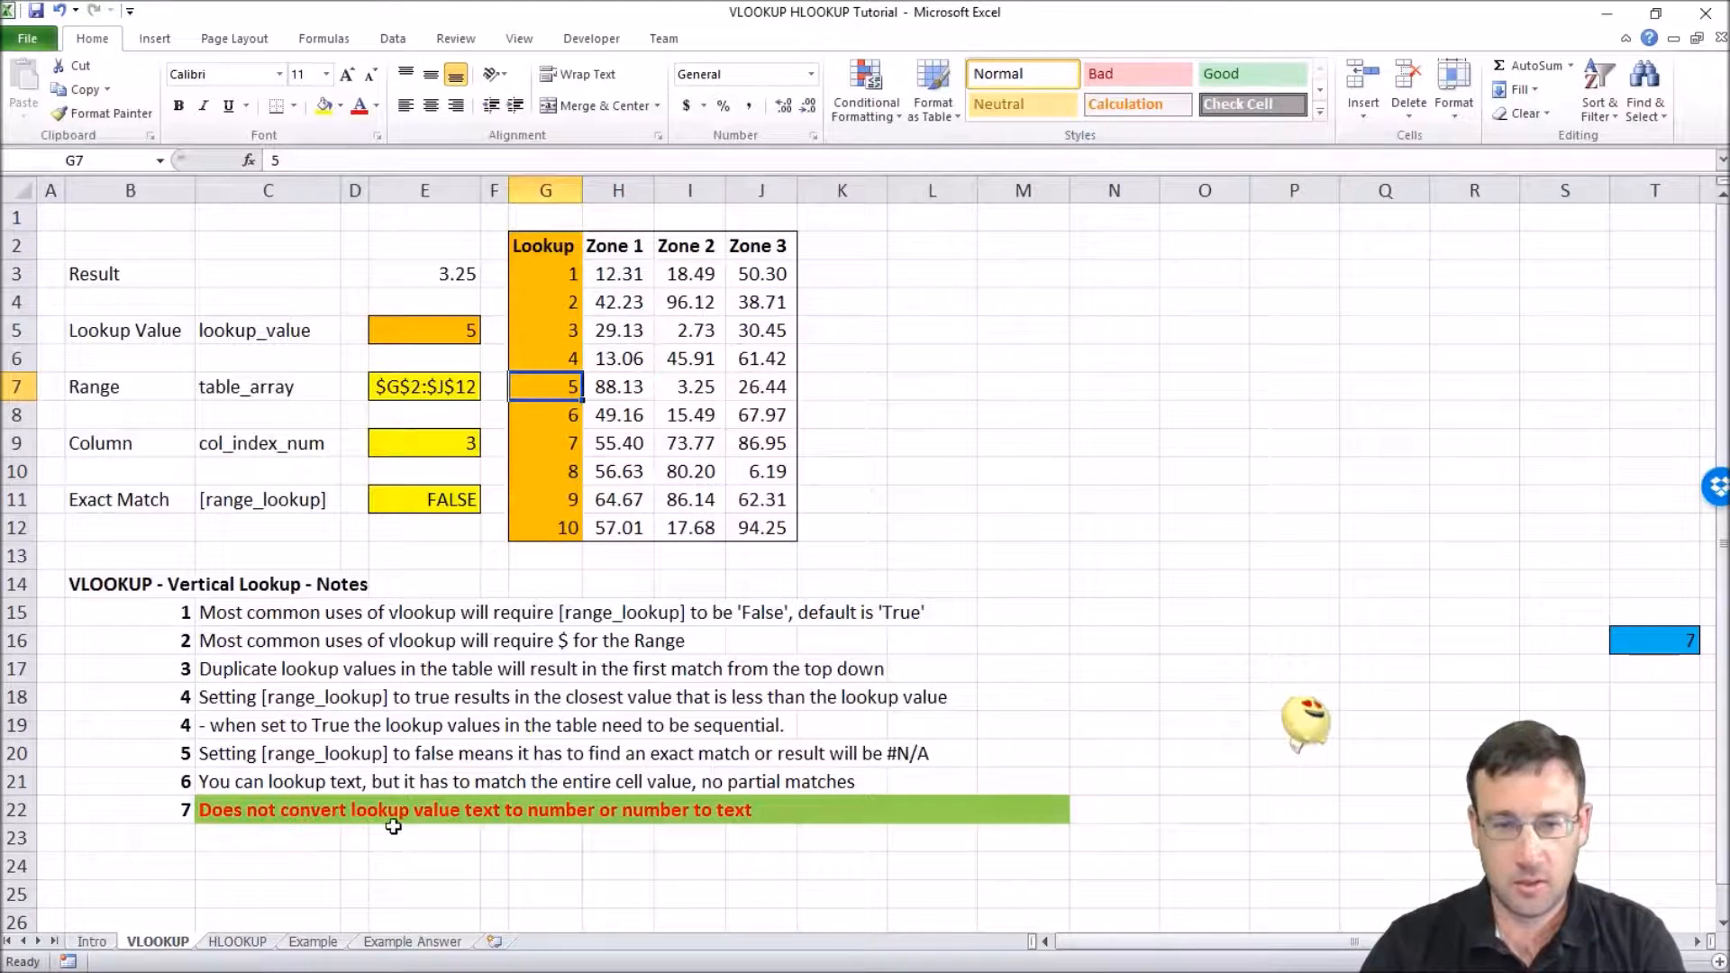
click(470, 331)
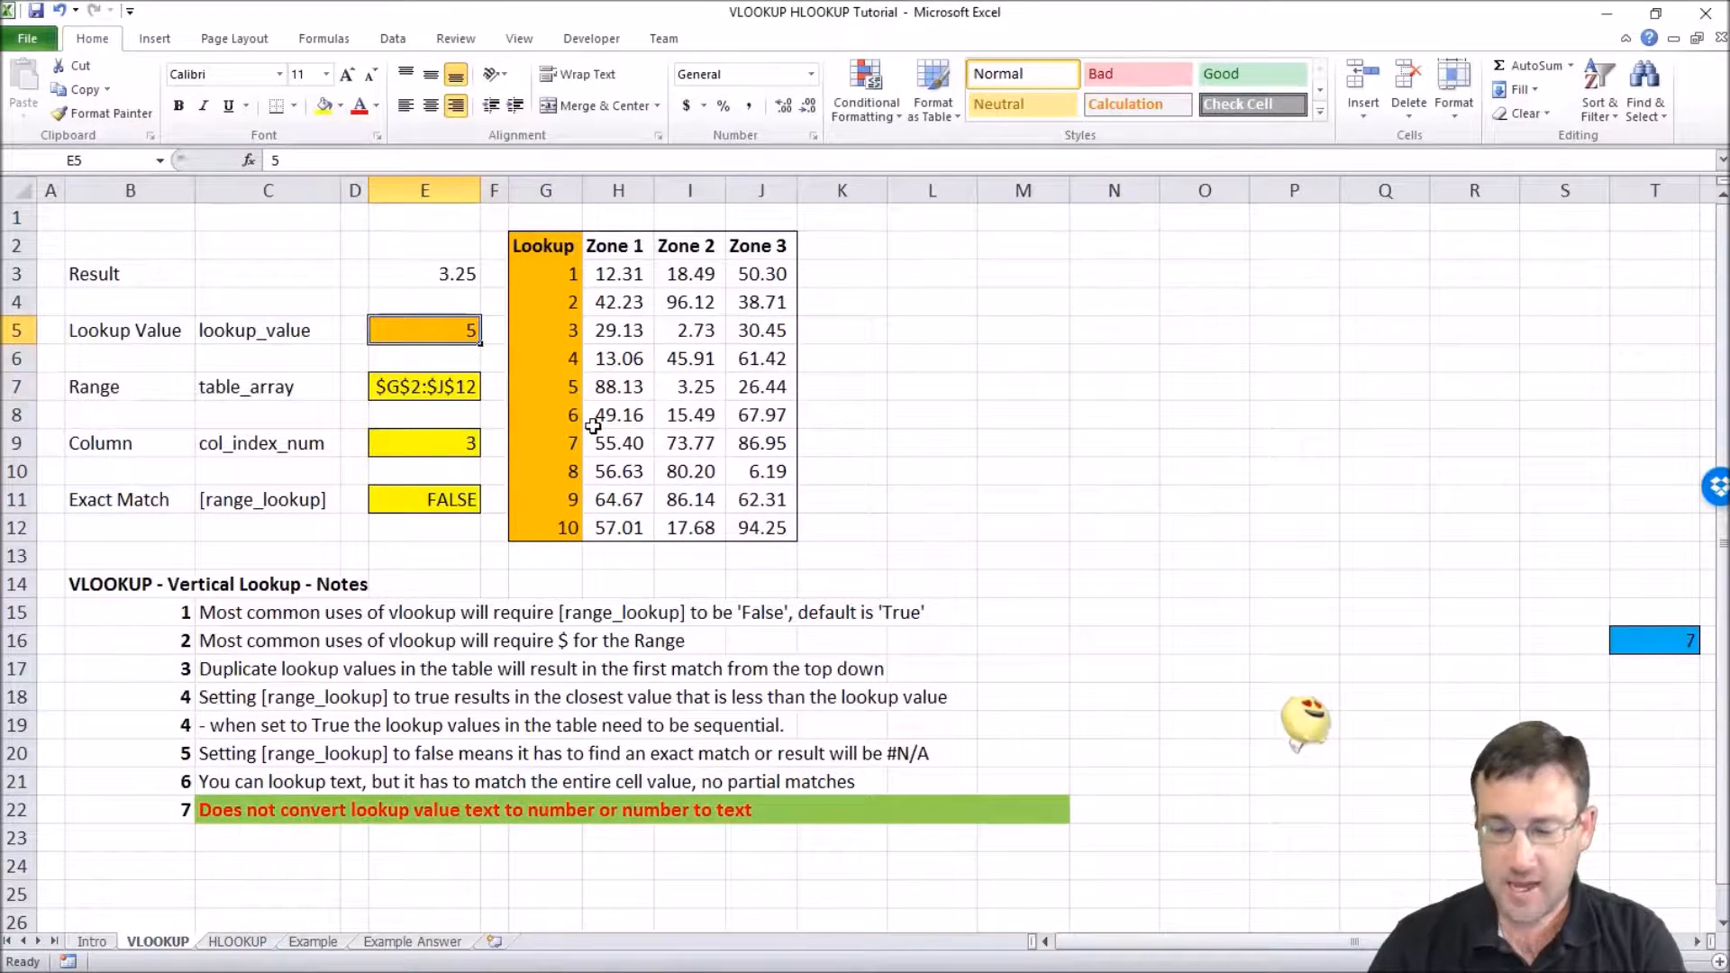
text(')
text(5)
key(Return)
- Compare the text lookup value in E5 with the numeric key in G7
key(Up)
key(Down)
key(Down)
key(Right)
key(Right)
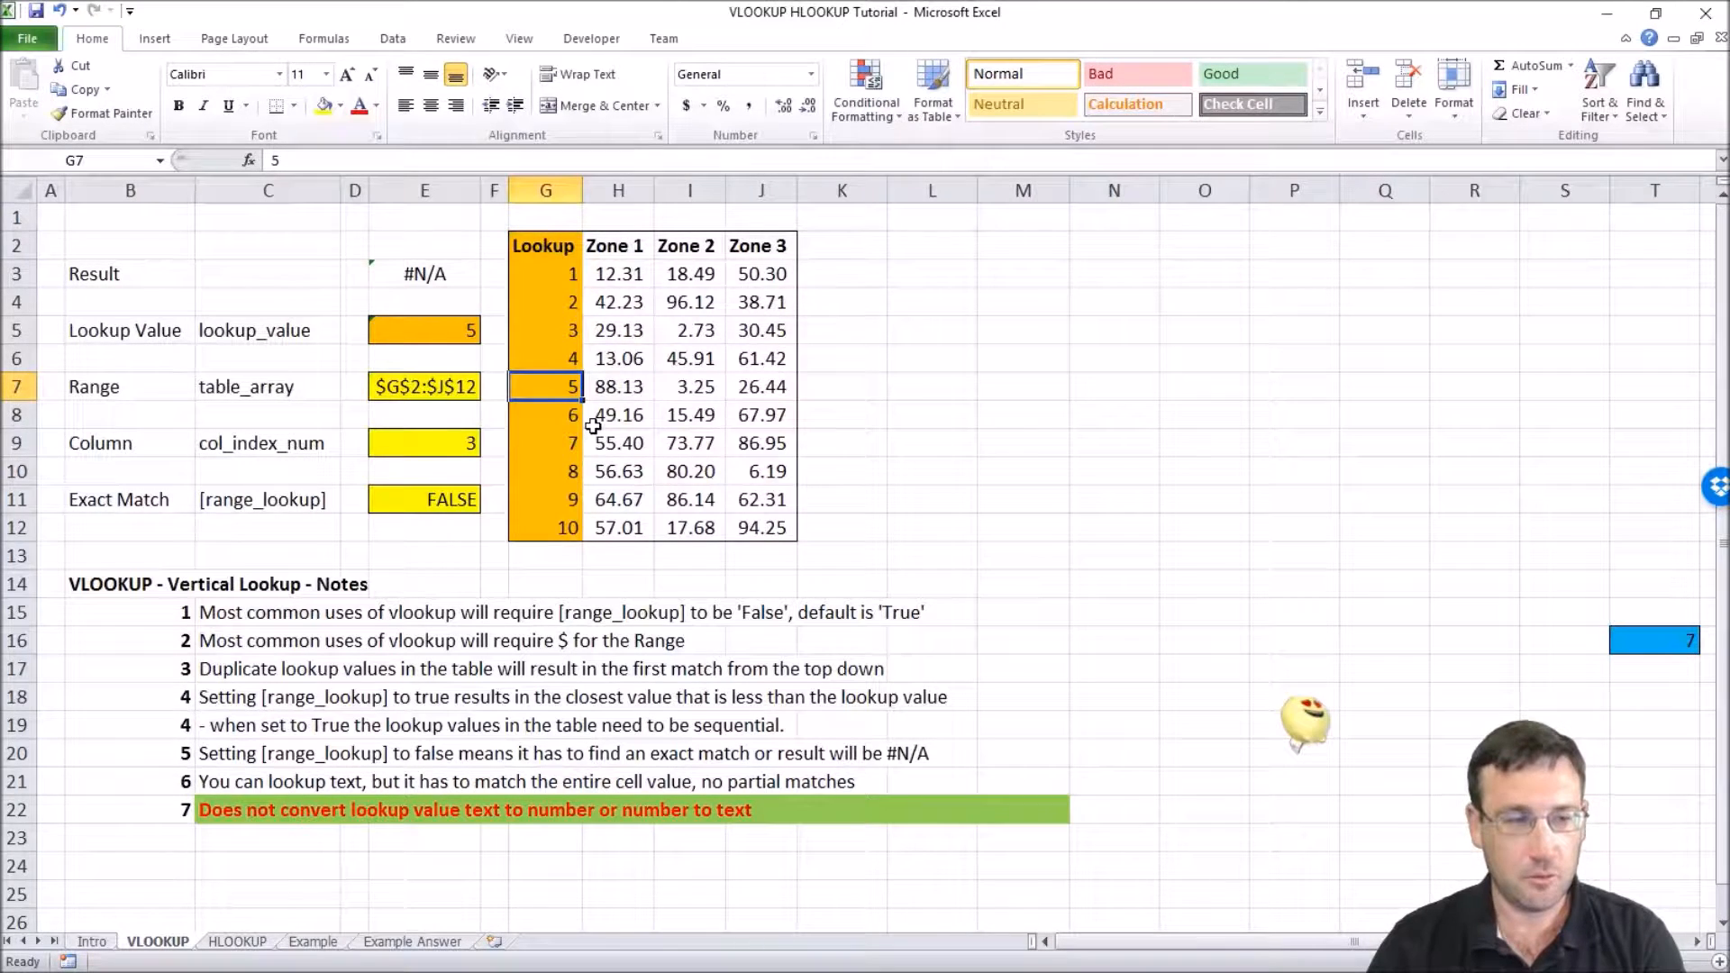
key(Left)
key(Up)
key(Up)
key(Left)
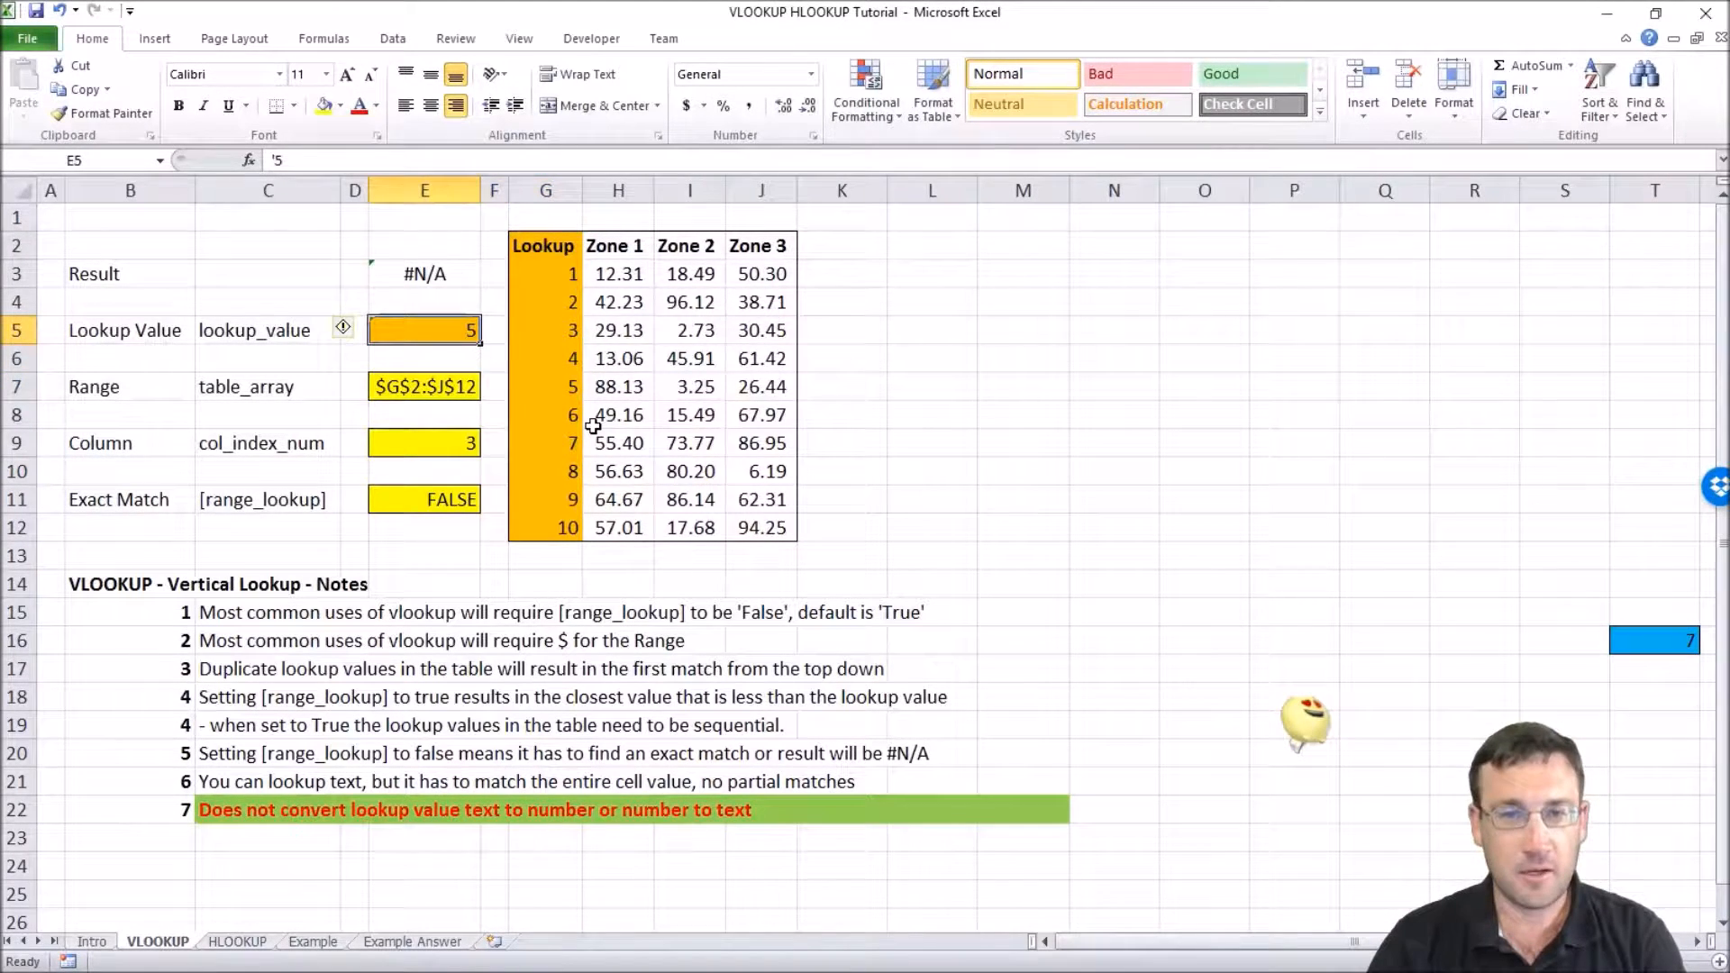
key(Down)
key(Down)
key(Down)
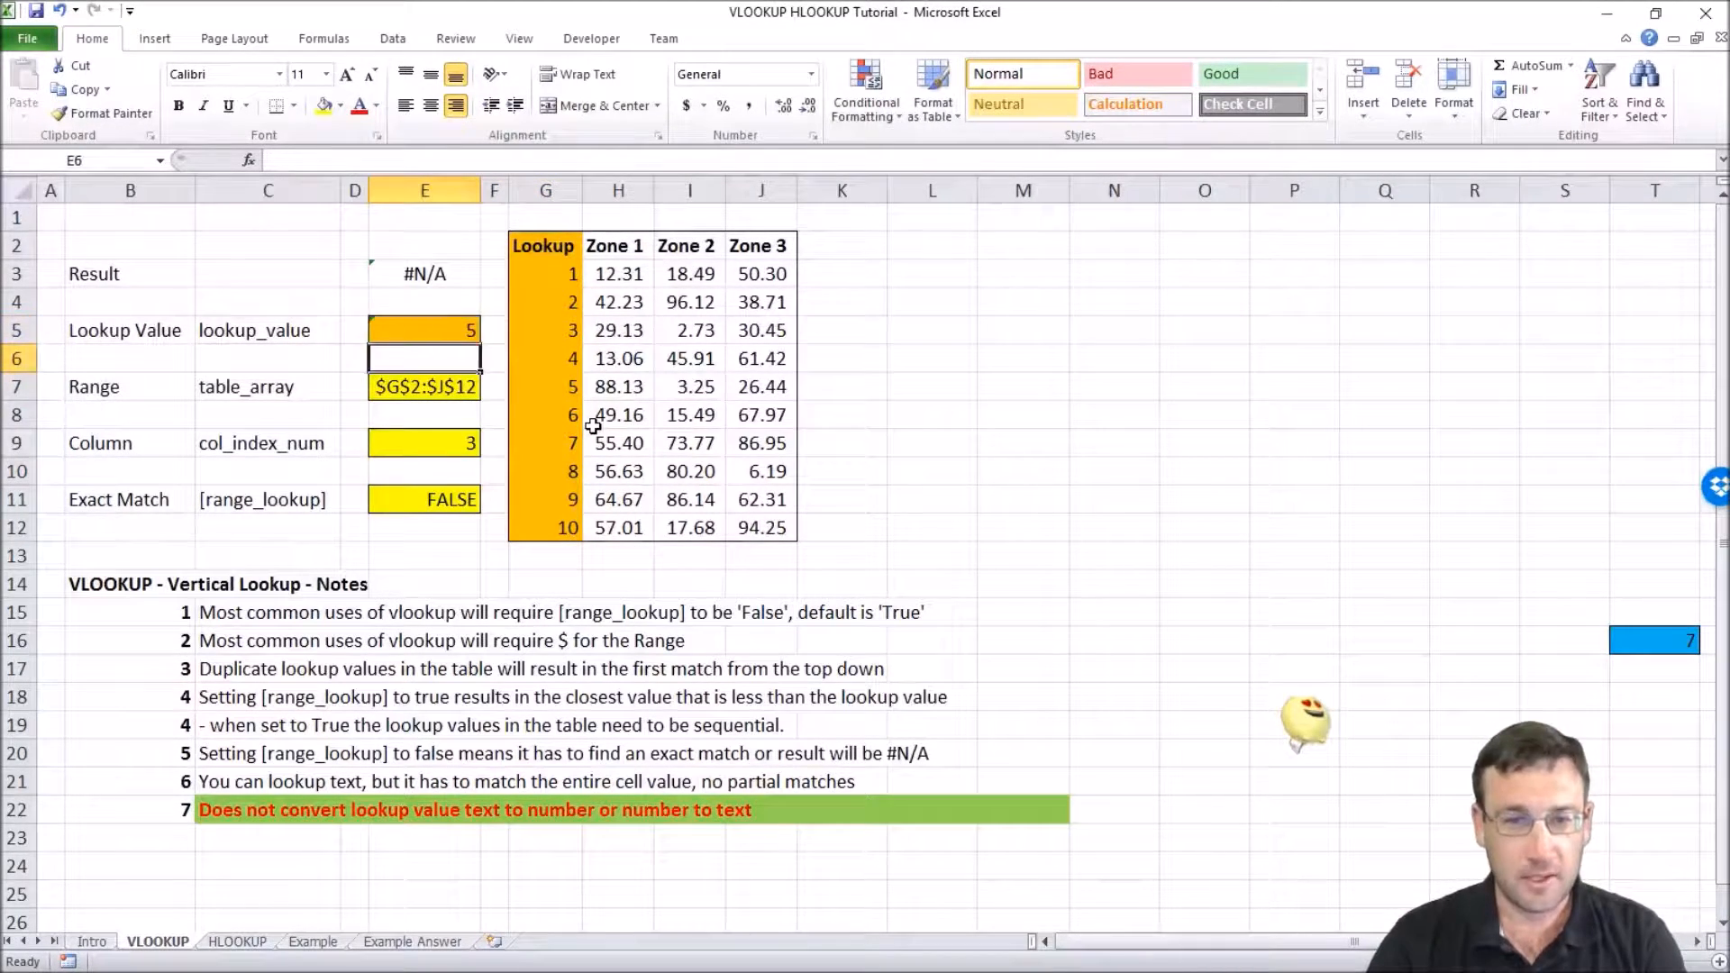
- Inspect how the text lookup value is stored in E5 on the VLOOKUP sheet
key(Up)
key(Up)
key(Up)
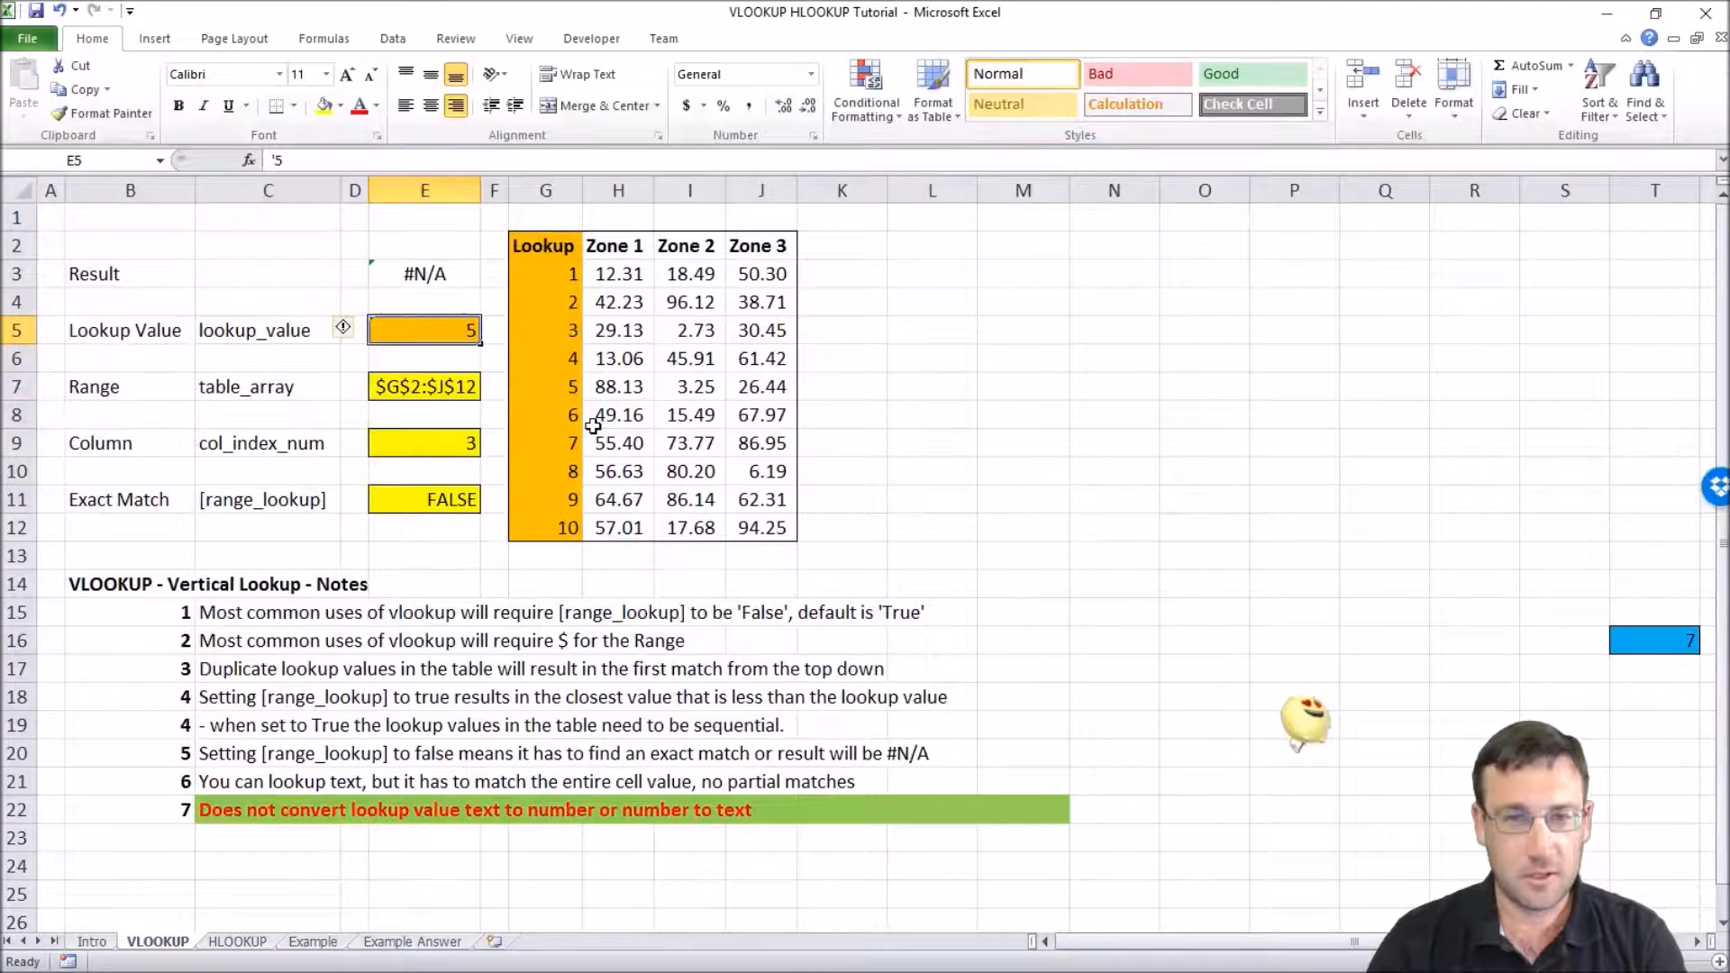
key(Down)
key(Up)
key(Down)
key(Down)
key(Up)
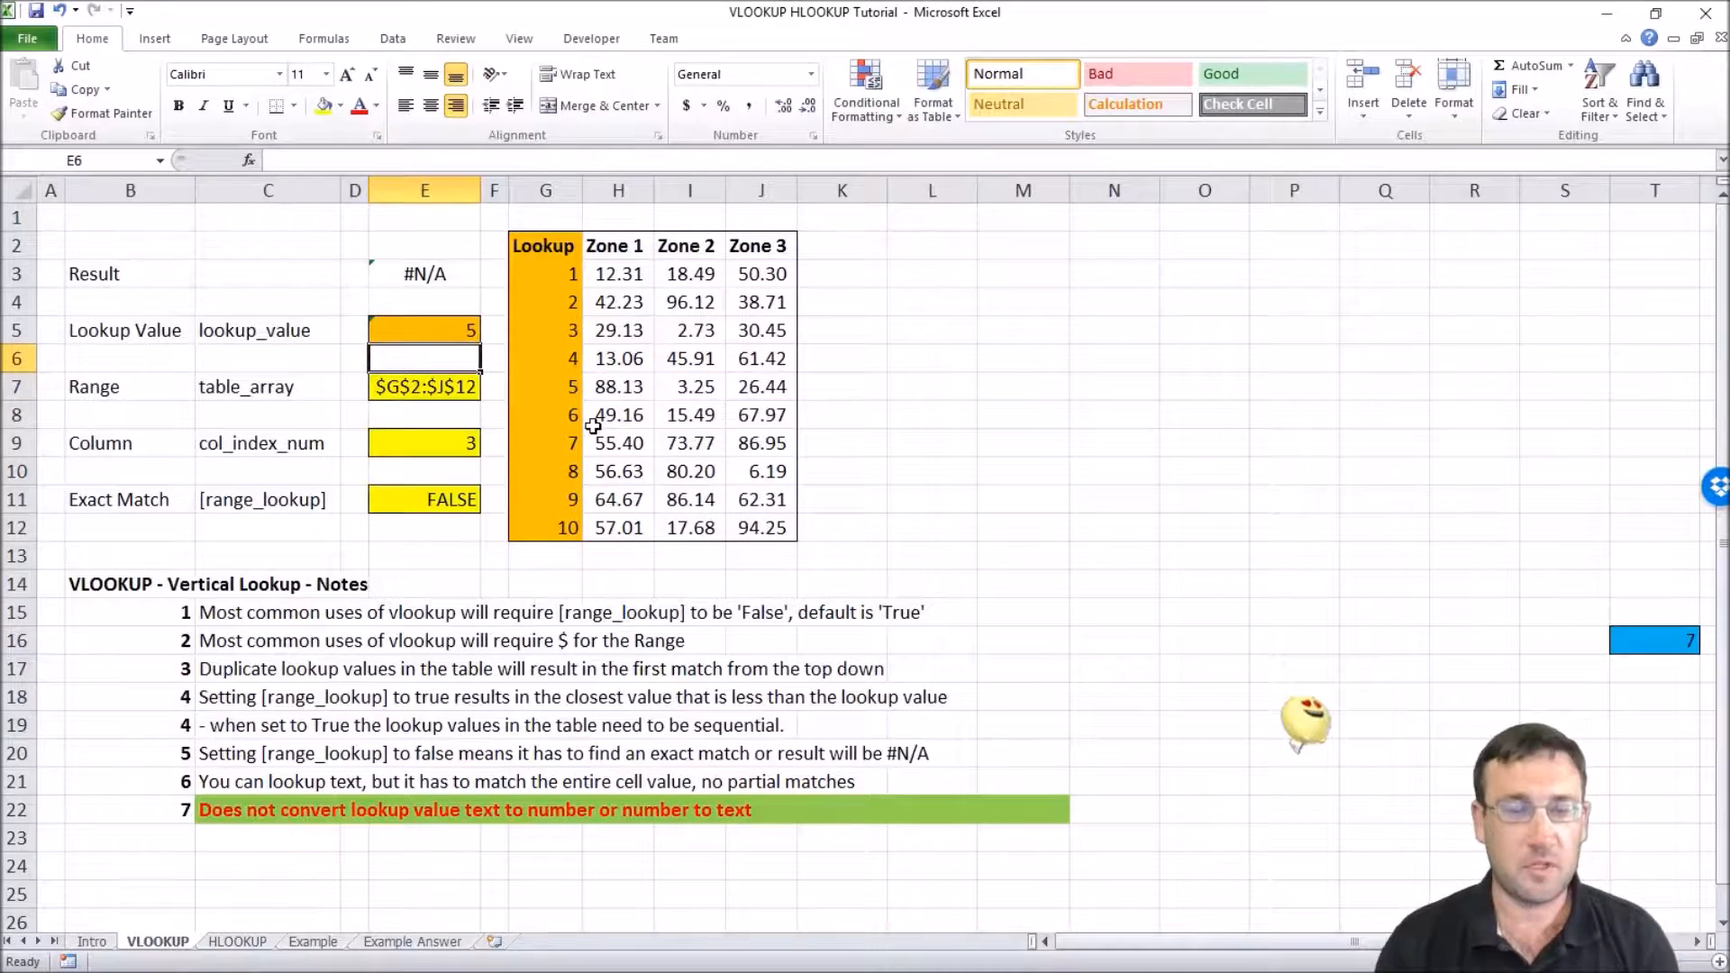
key(Up)
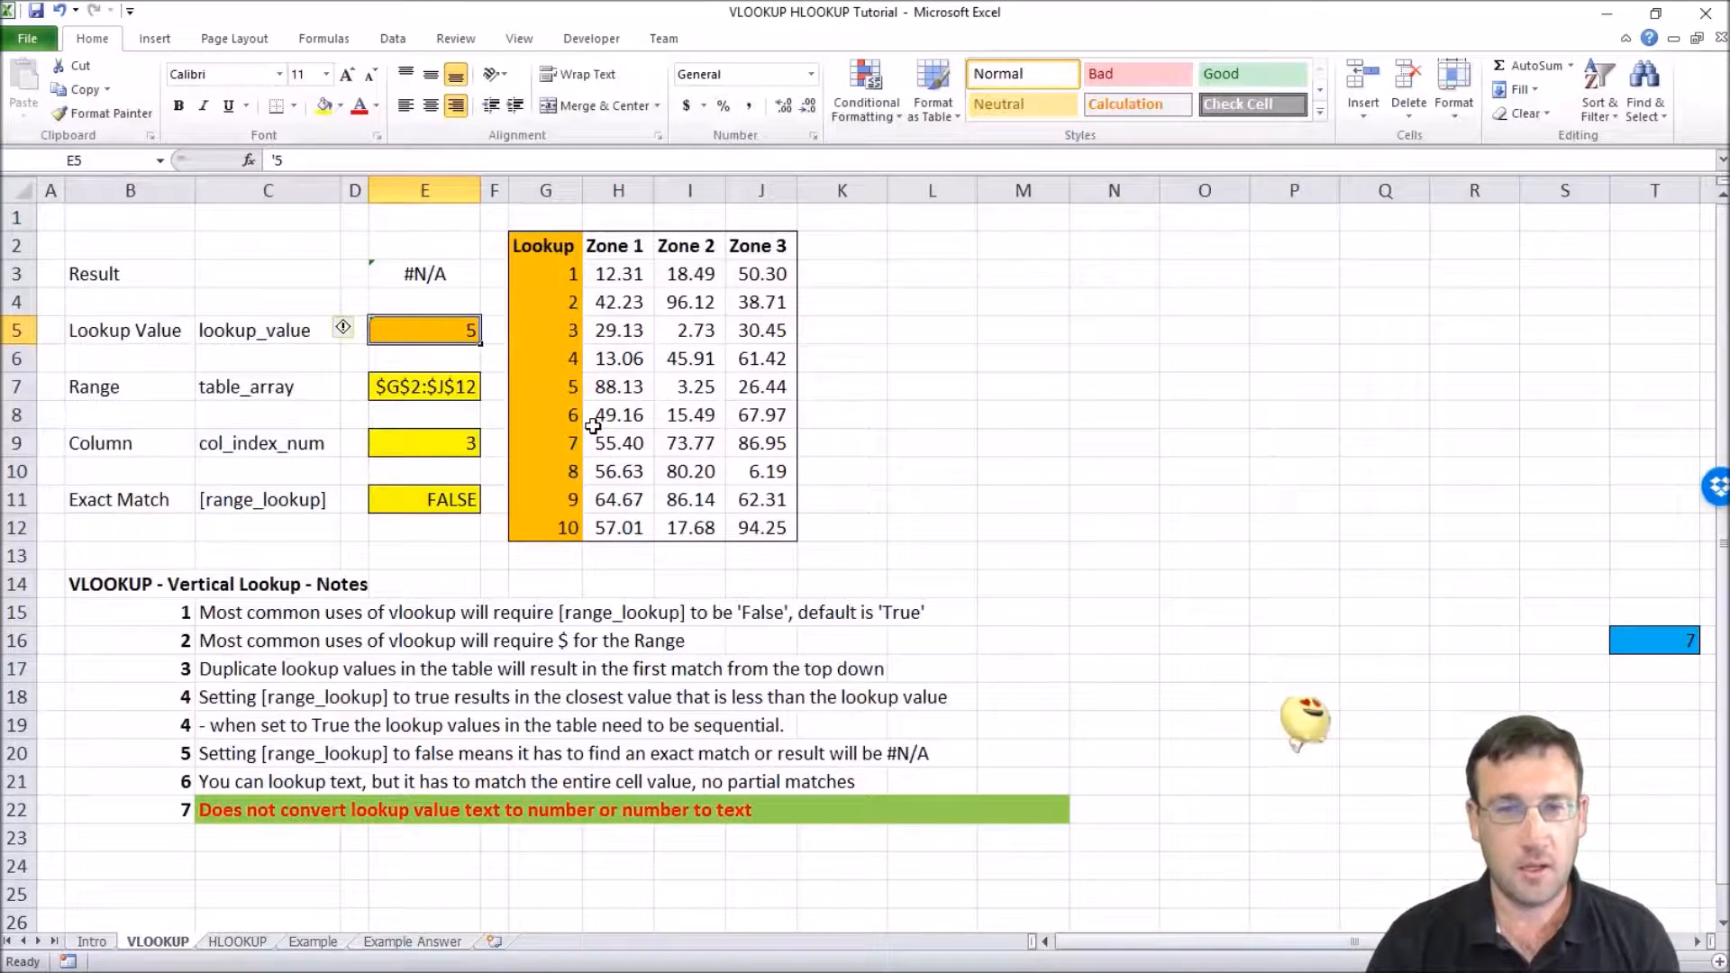
- Enter the lookup key in G7 as the text '5 so its type matches the lookup value in E5
key(Down)
key(Down)
key(Right)
key(Right)
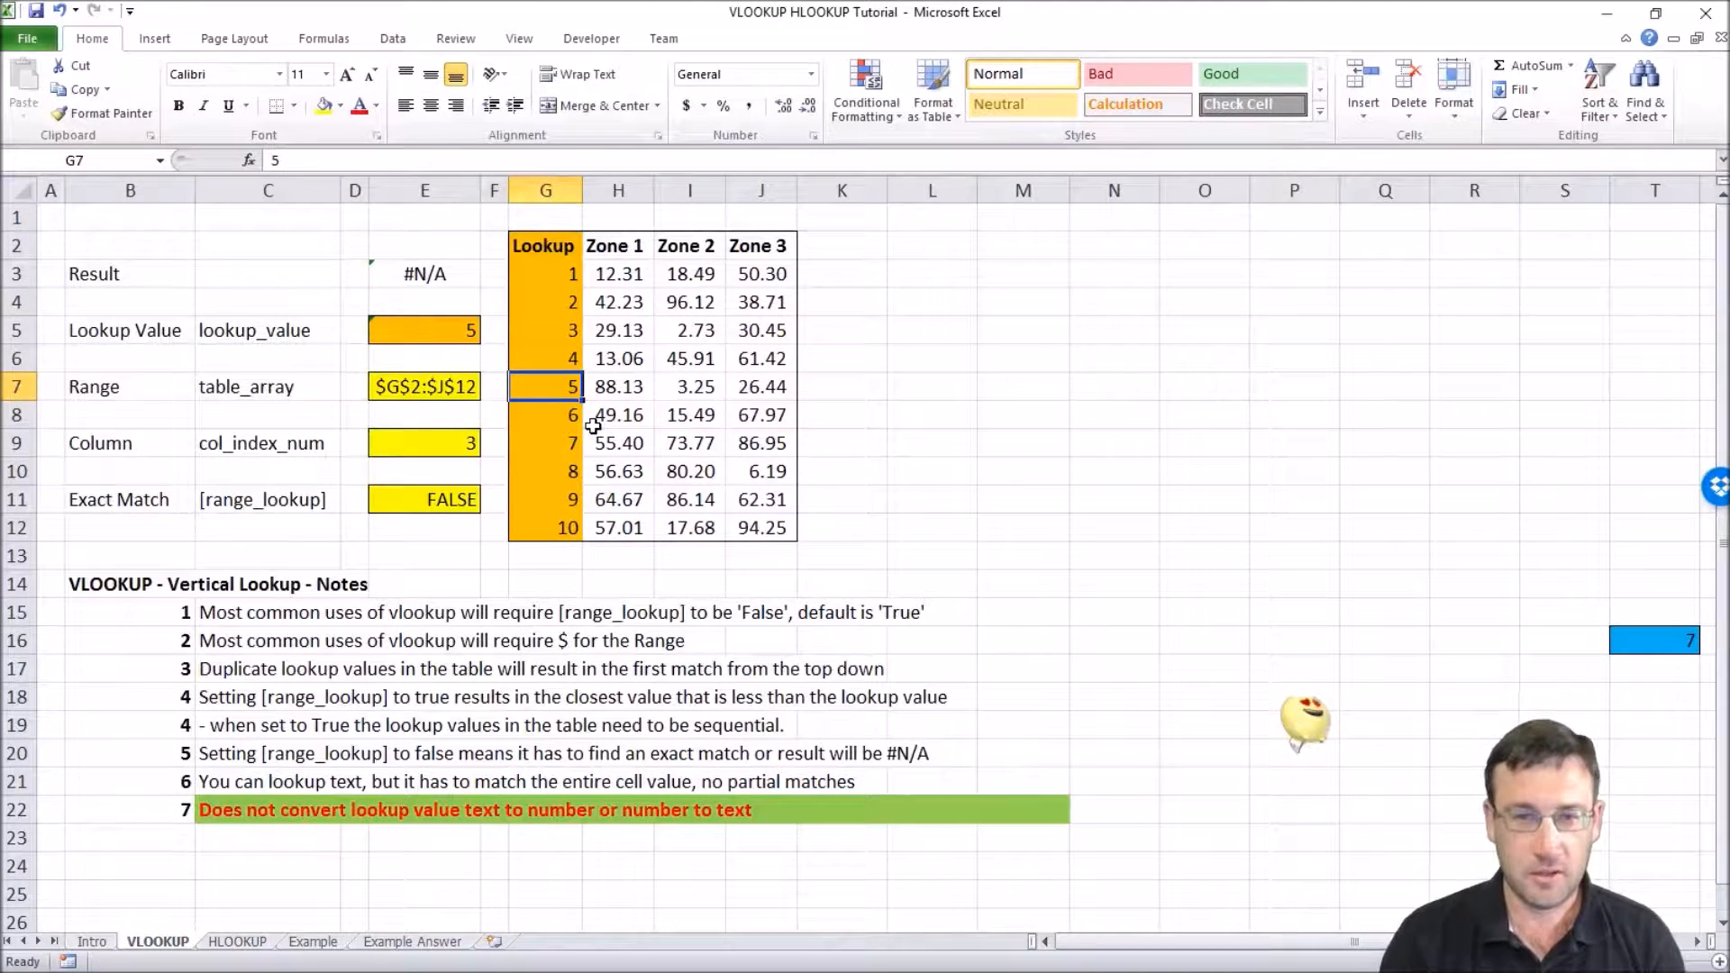
key(Left)
key(Up)
key(Up)
key(Left)
key(Down)
key(Down)
key(Right)
key(Right)
text('5)
key(Return)
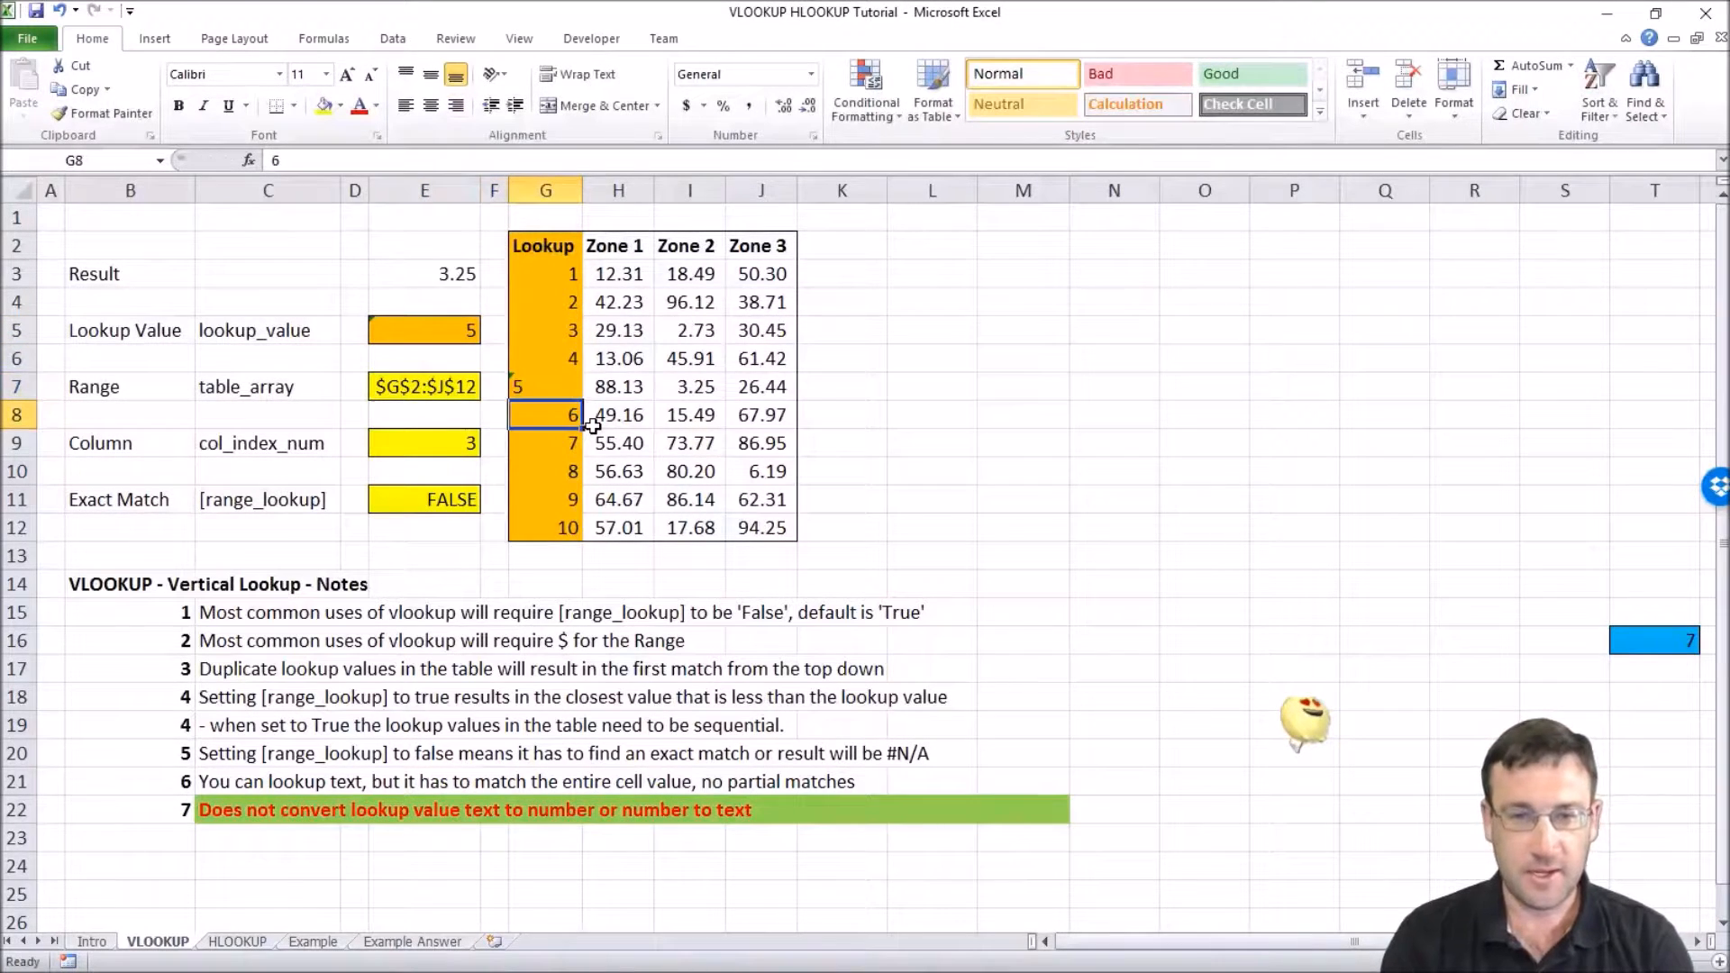
- Review the text lookup value in E5, the VLOOKUP formula in E3 and the text key in G7
key(Left)
key(Up)
key(Left)
key(Up)
key(Up)
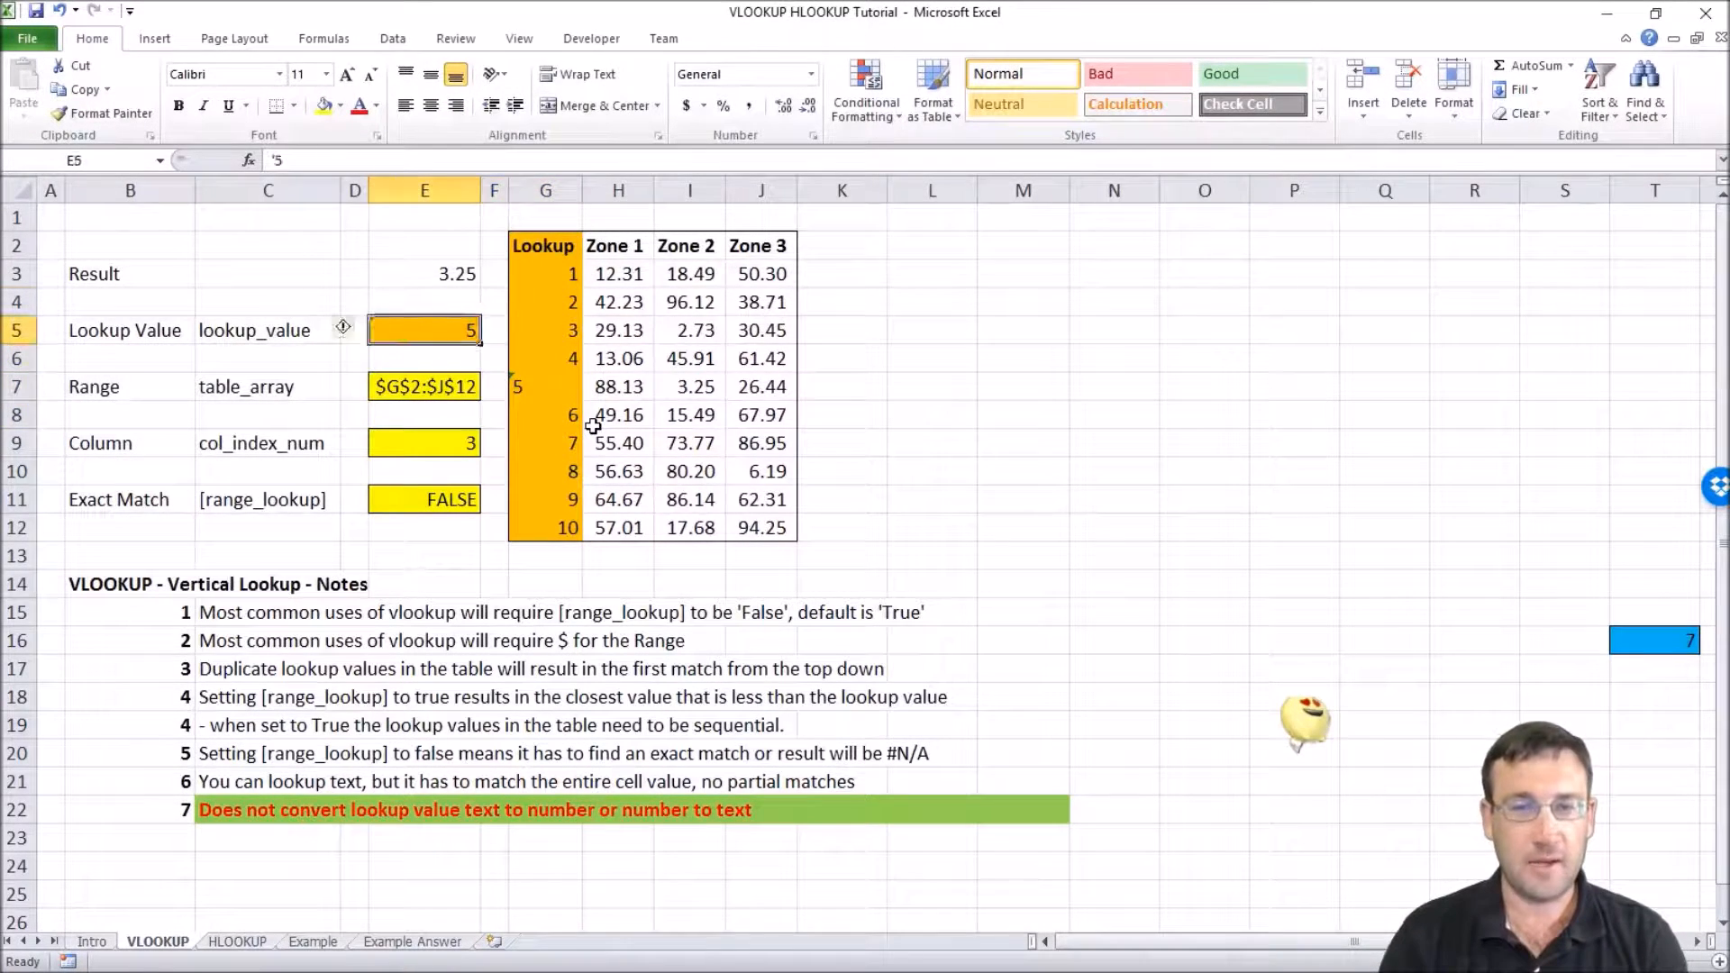
key(Up)
key(Up)
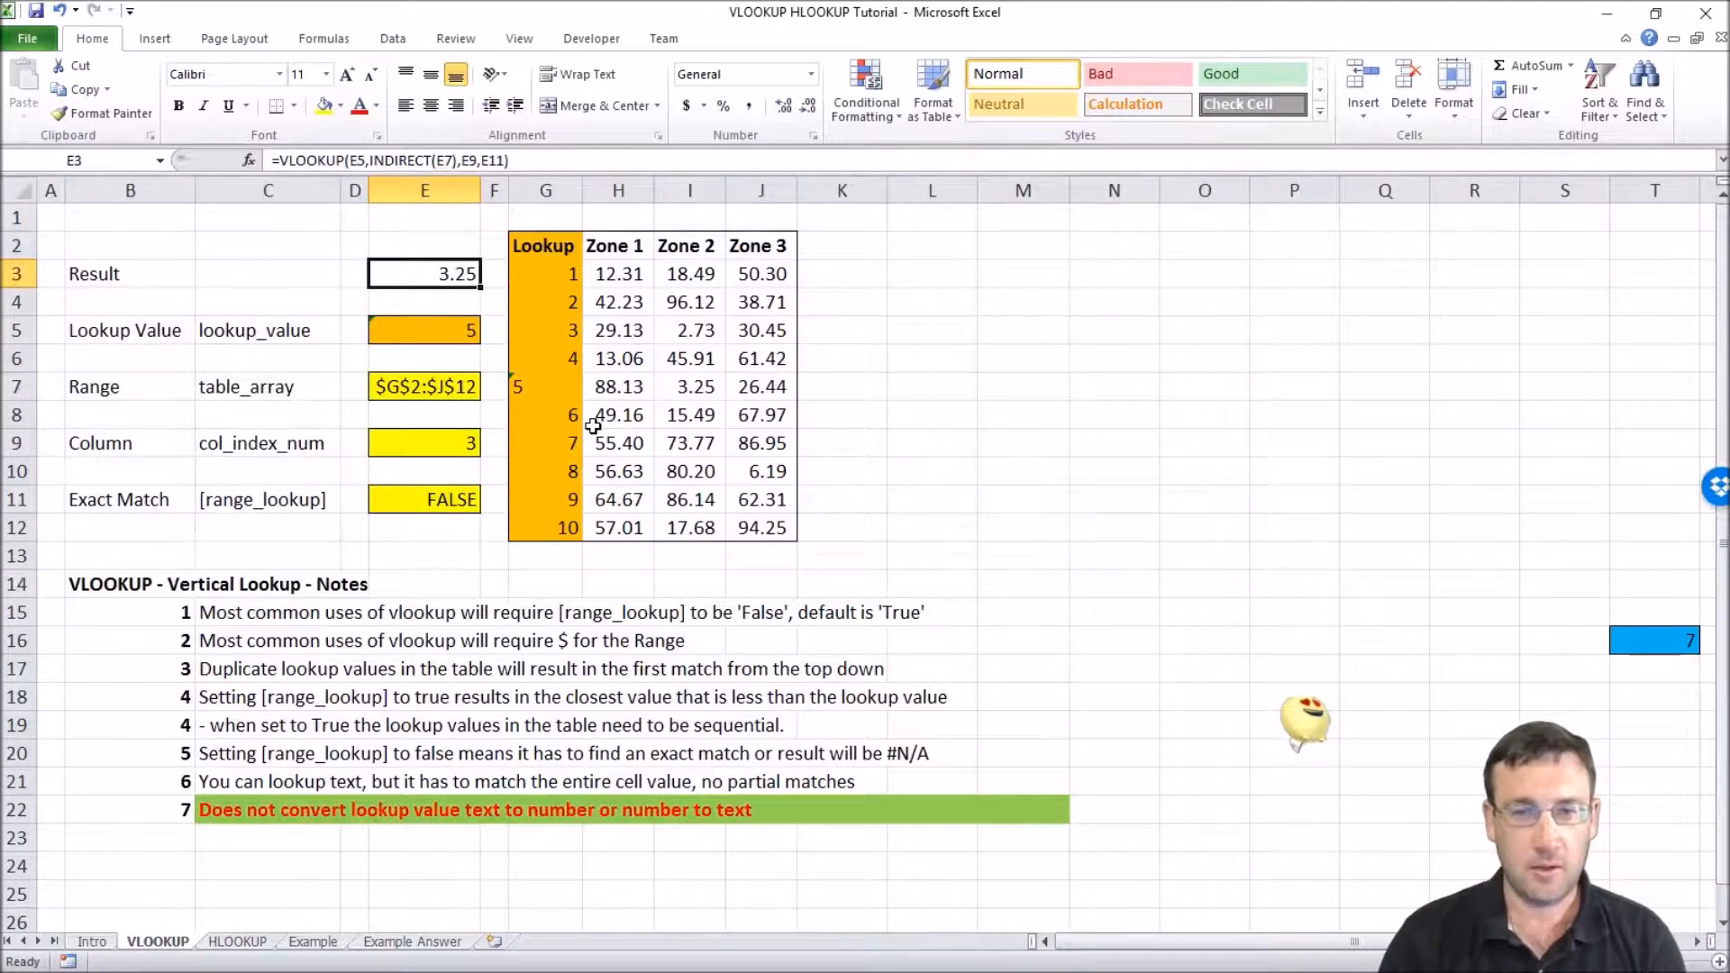
key(Down)
key(Down)
key(Down)
key(Down)
key(Right)
key(Right)
- Set the lookup value in E5 to the number 5
key(Left)
key(Left)
key(Up)
key(Up)
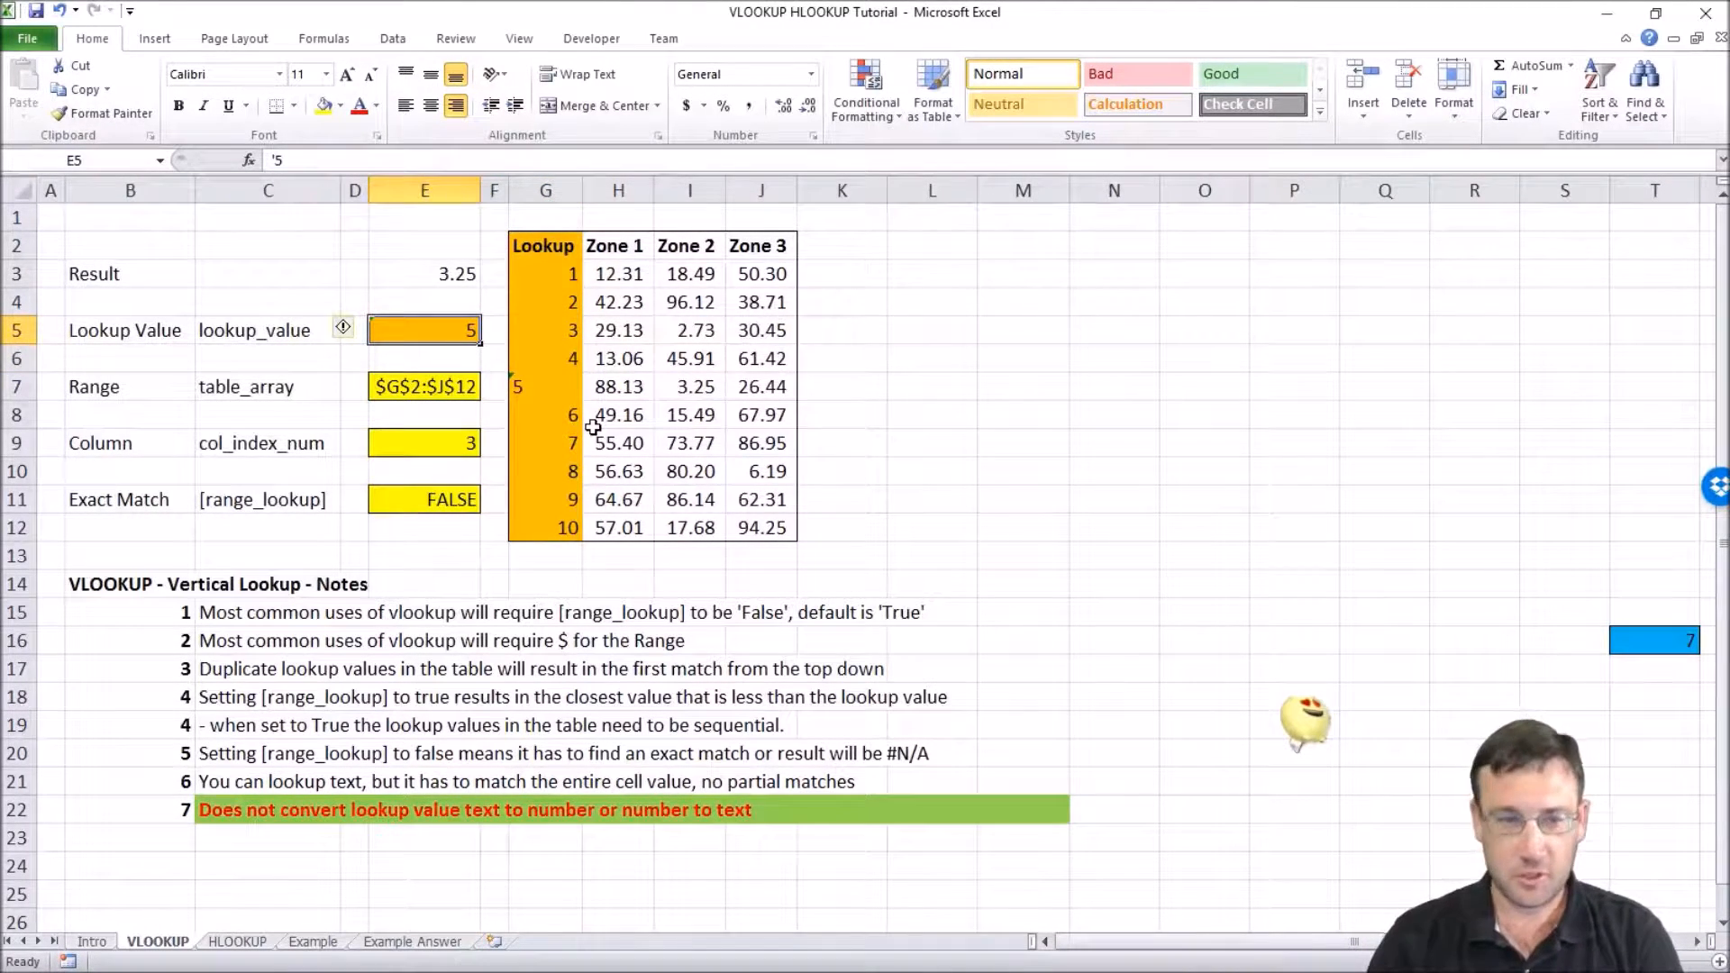
text(5)
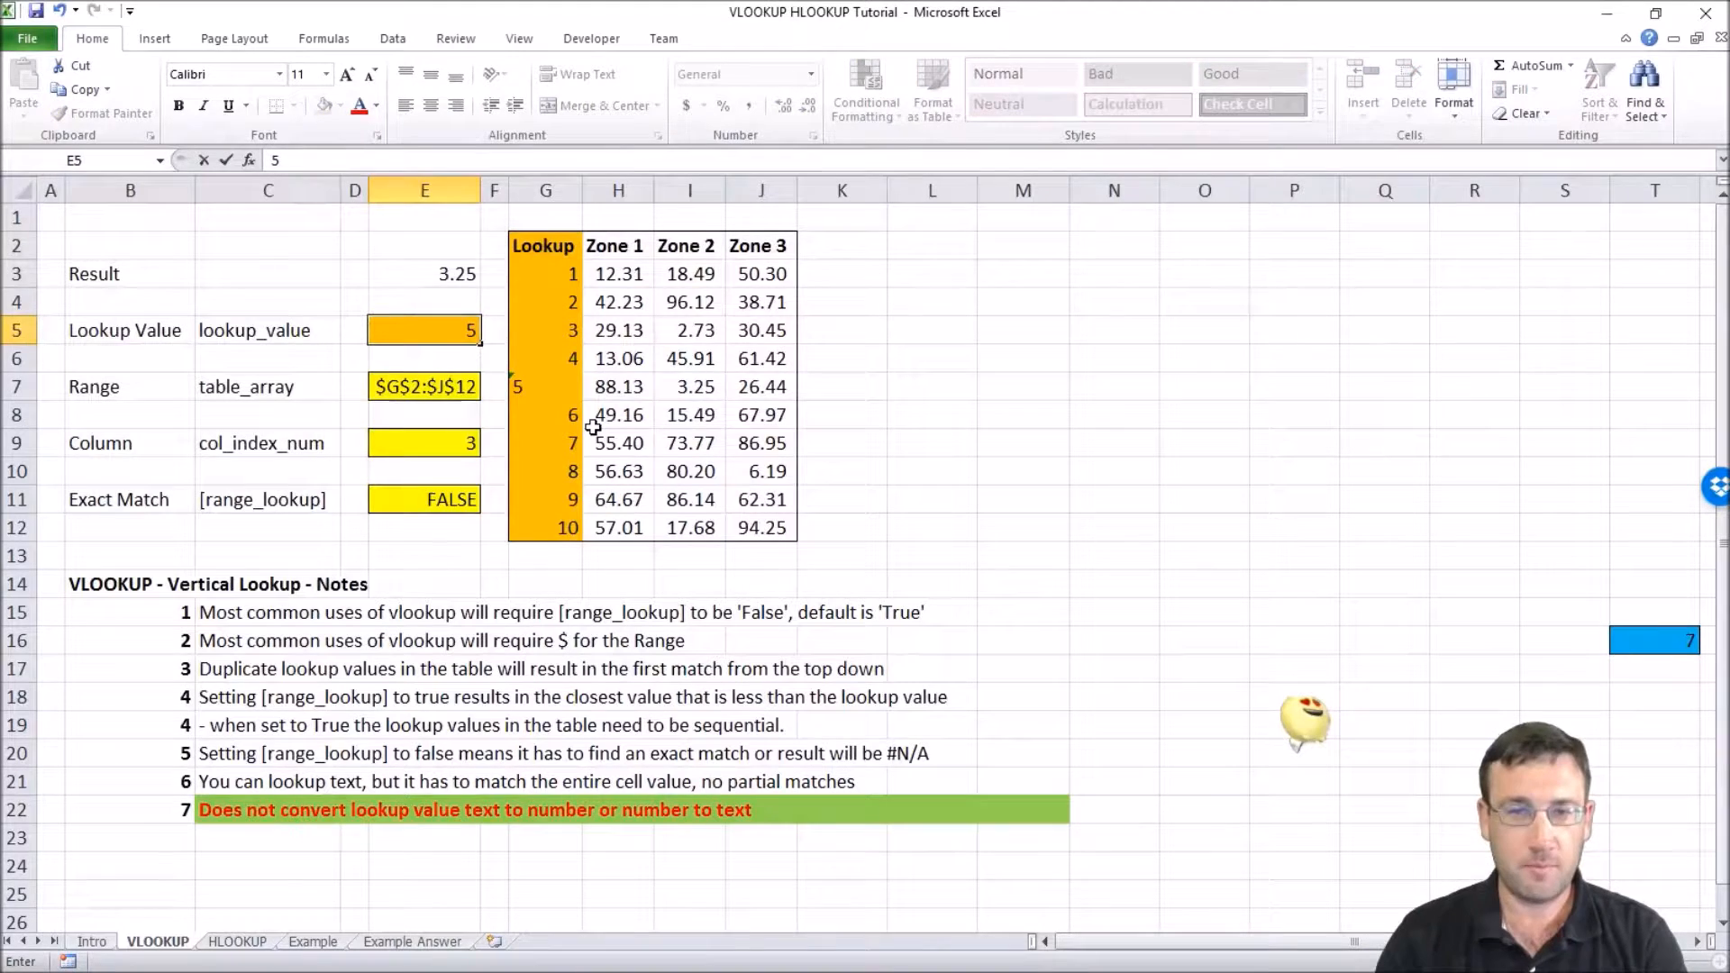
key(Return)
- Set the lookup key in G7 back to the number 5
key(Down)
key(Right)
key(Right)
key(Left)
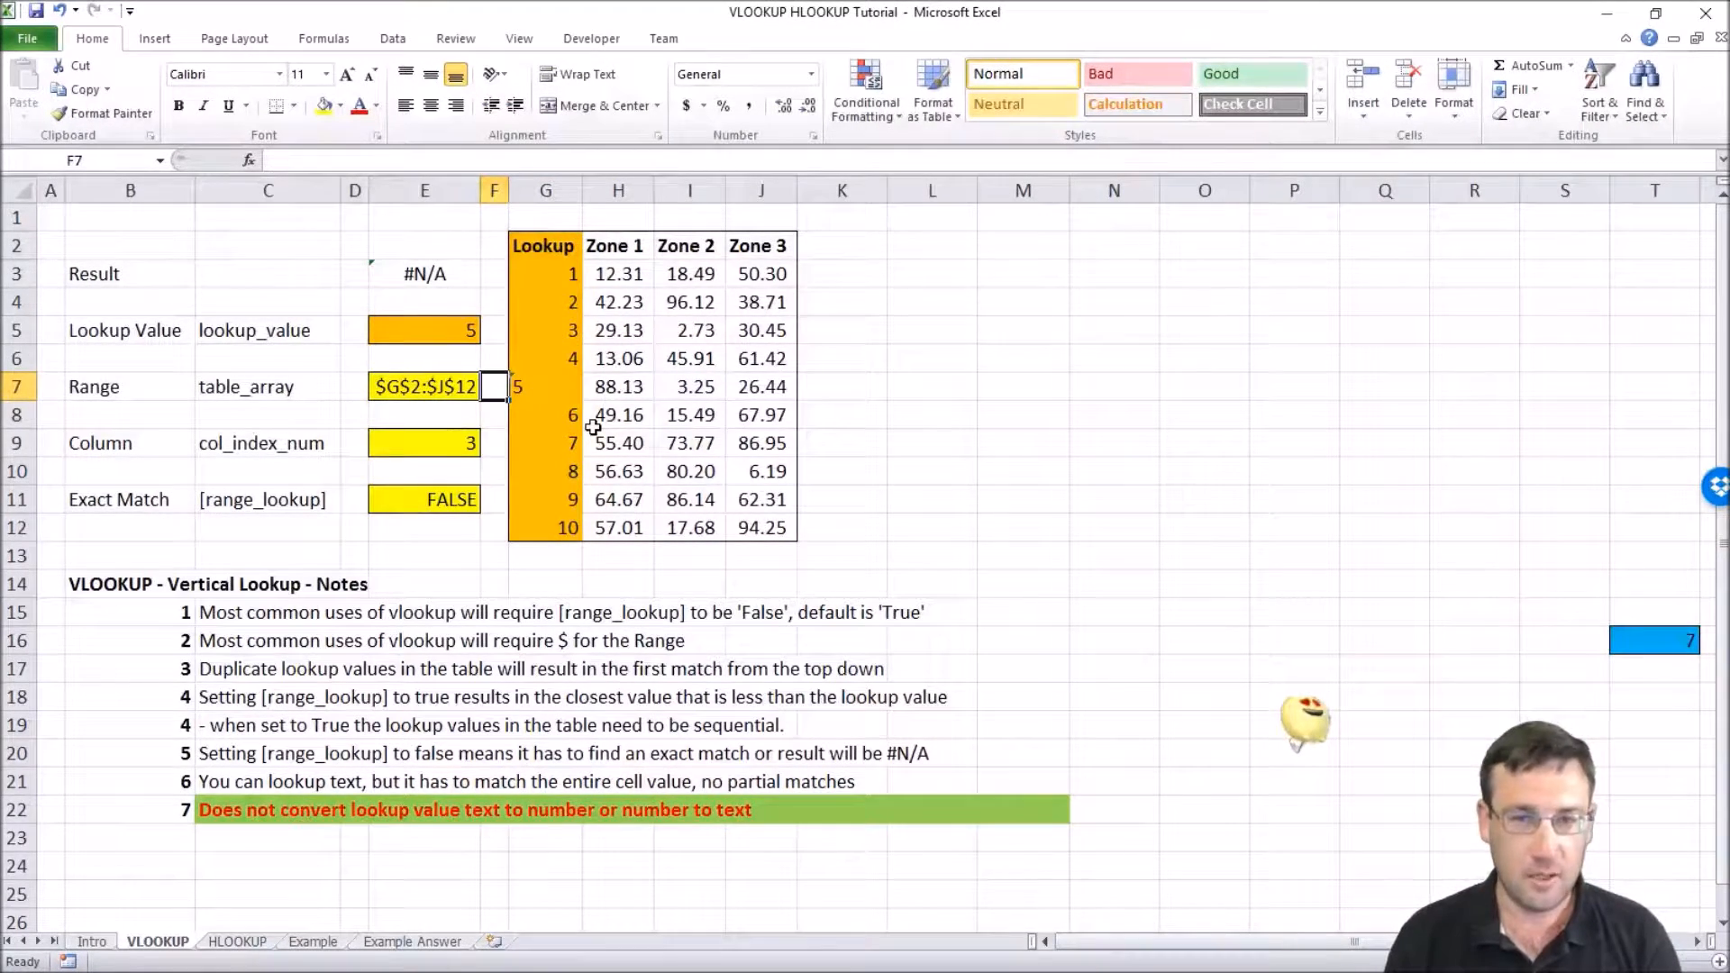
key(Right)
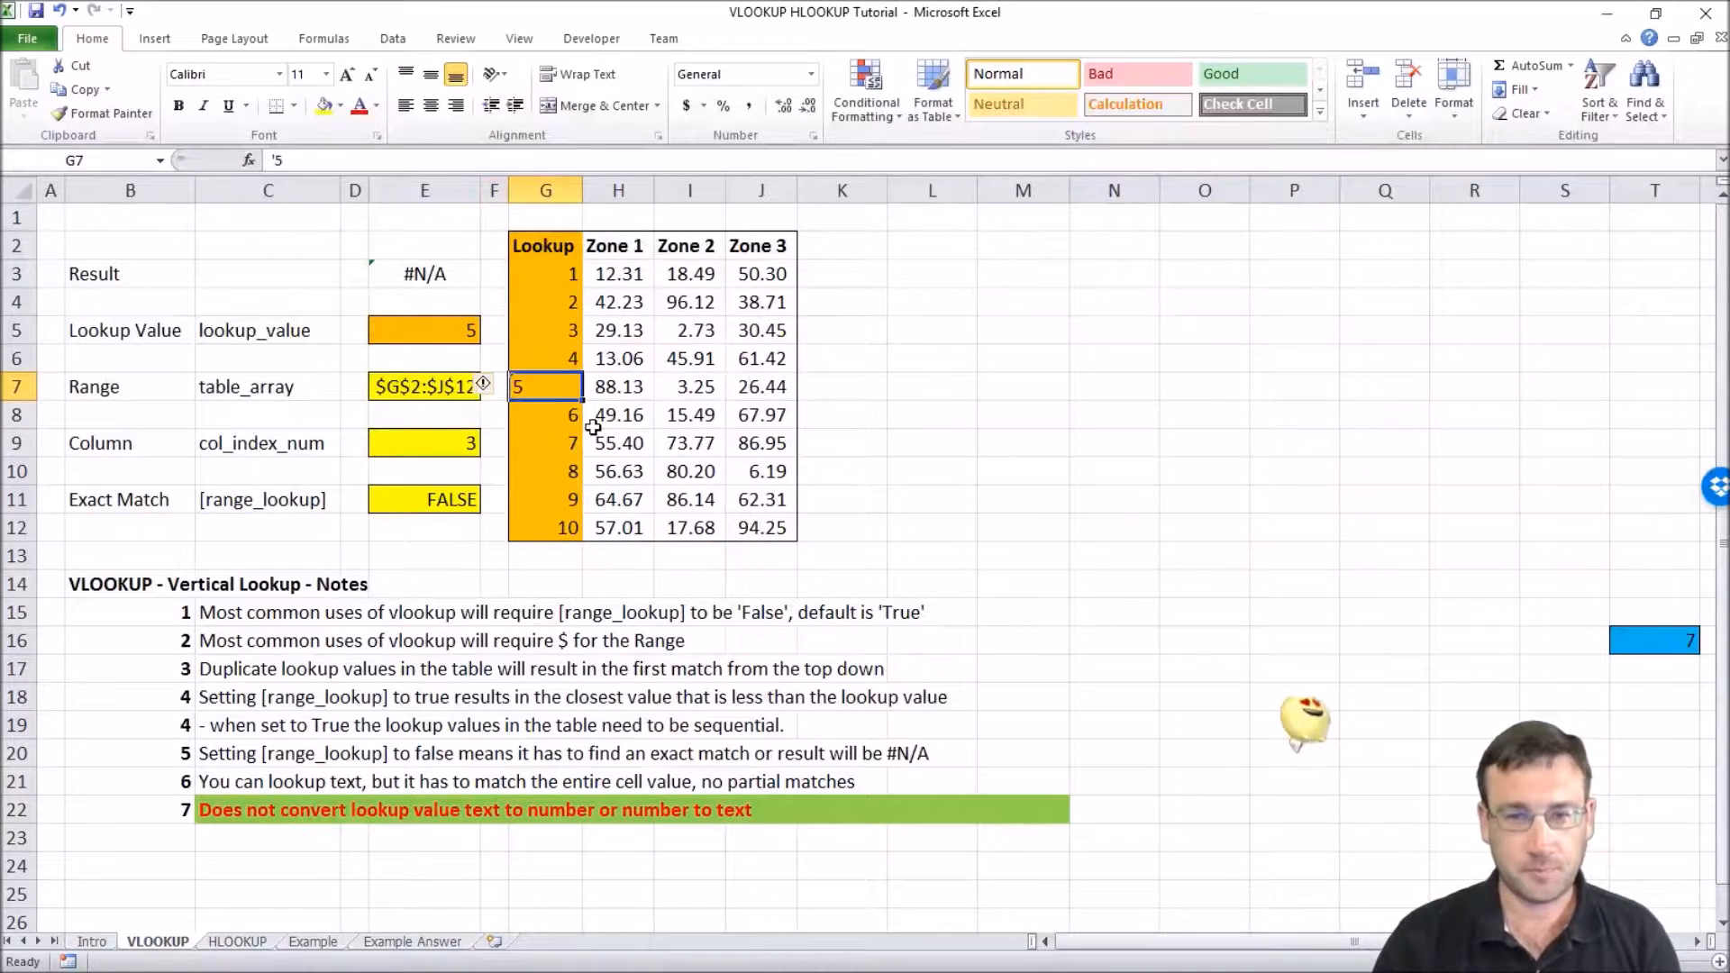
text(5)
key(Return)
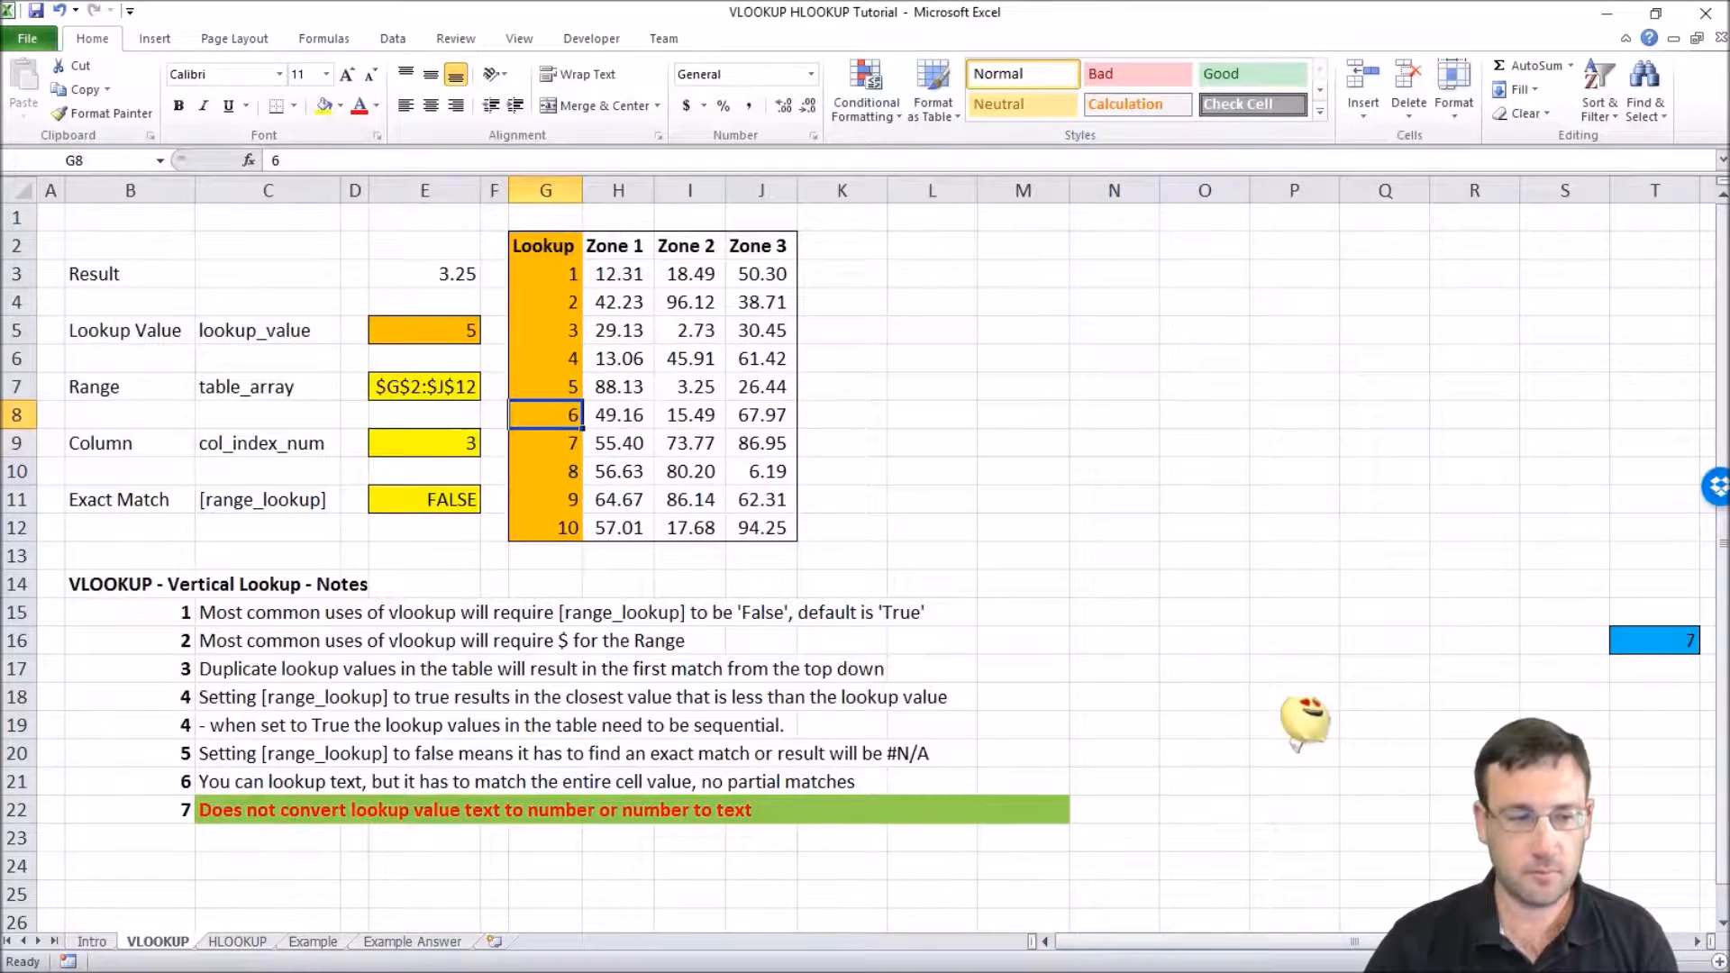
- Open the HLOOKUP sheet and examine the row labels in G2:G5 and the lookup row G2:Q2
click(239, 942)
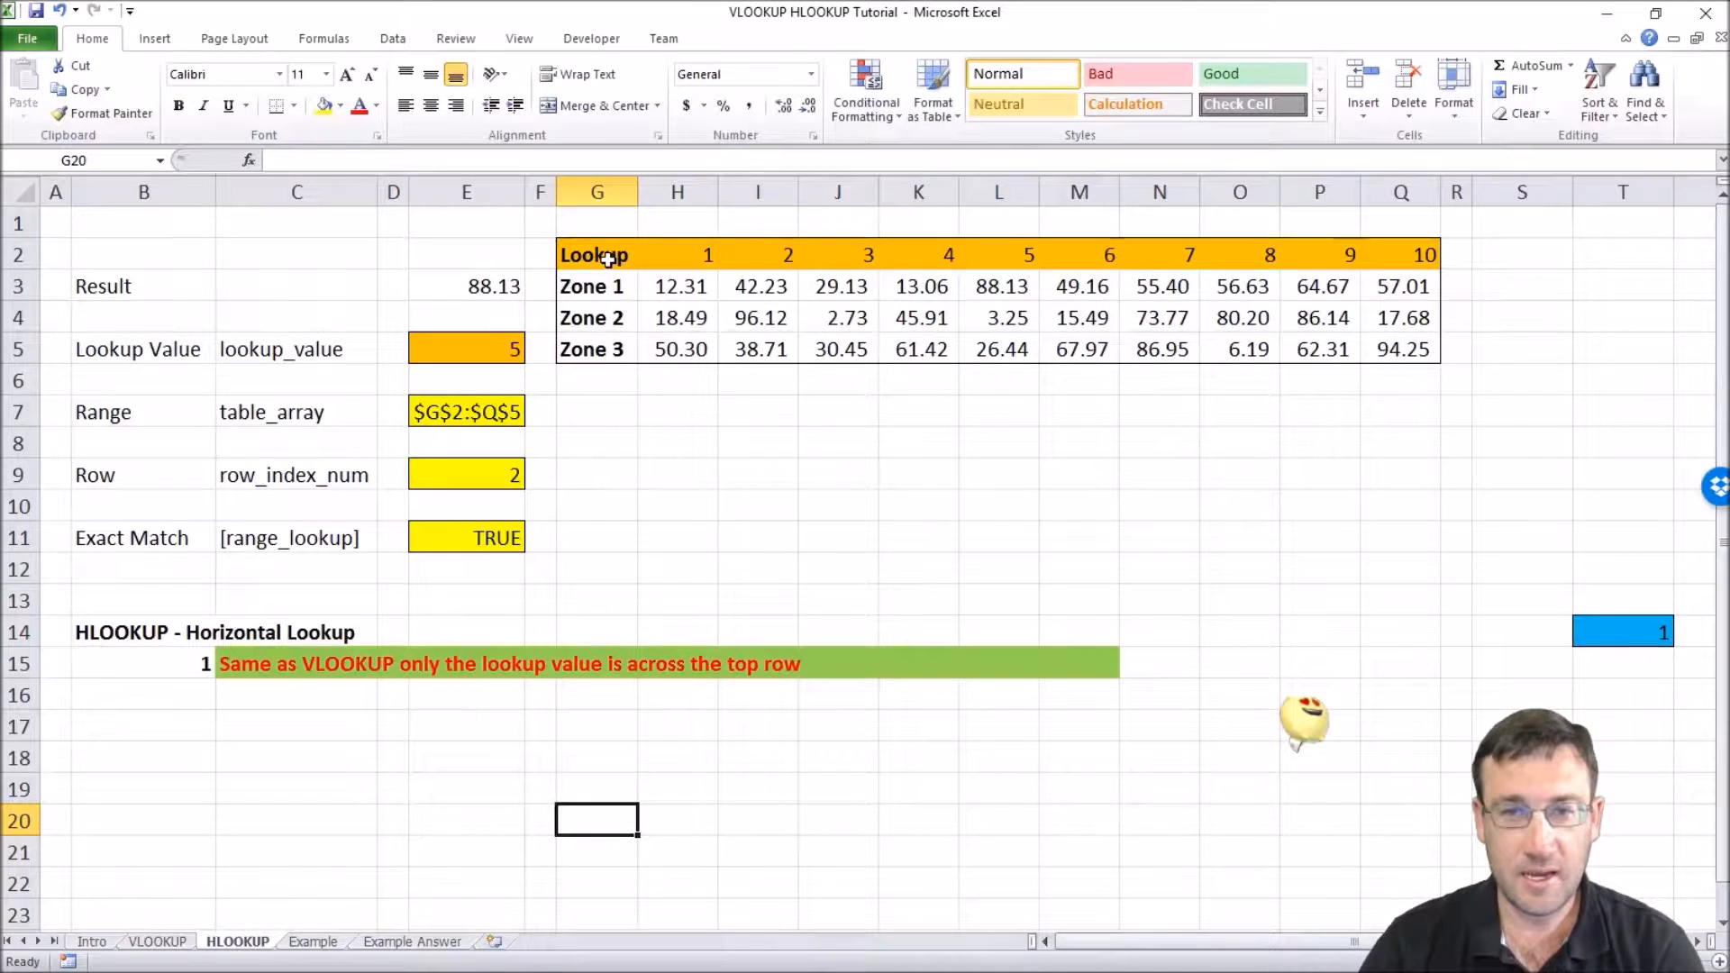
drag(605, 255, 593, 340)
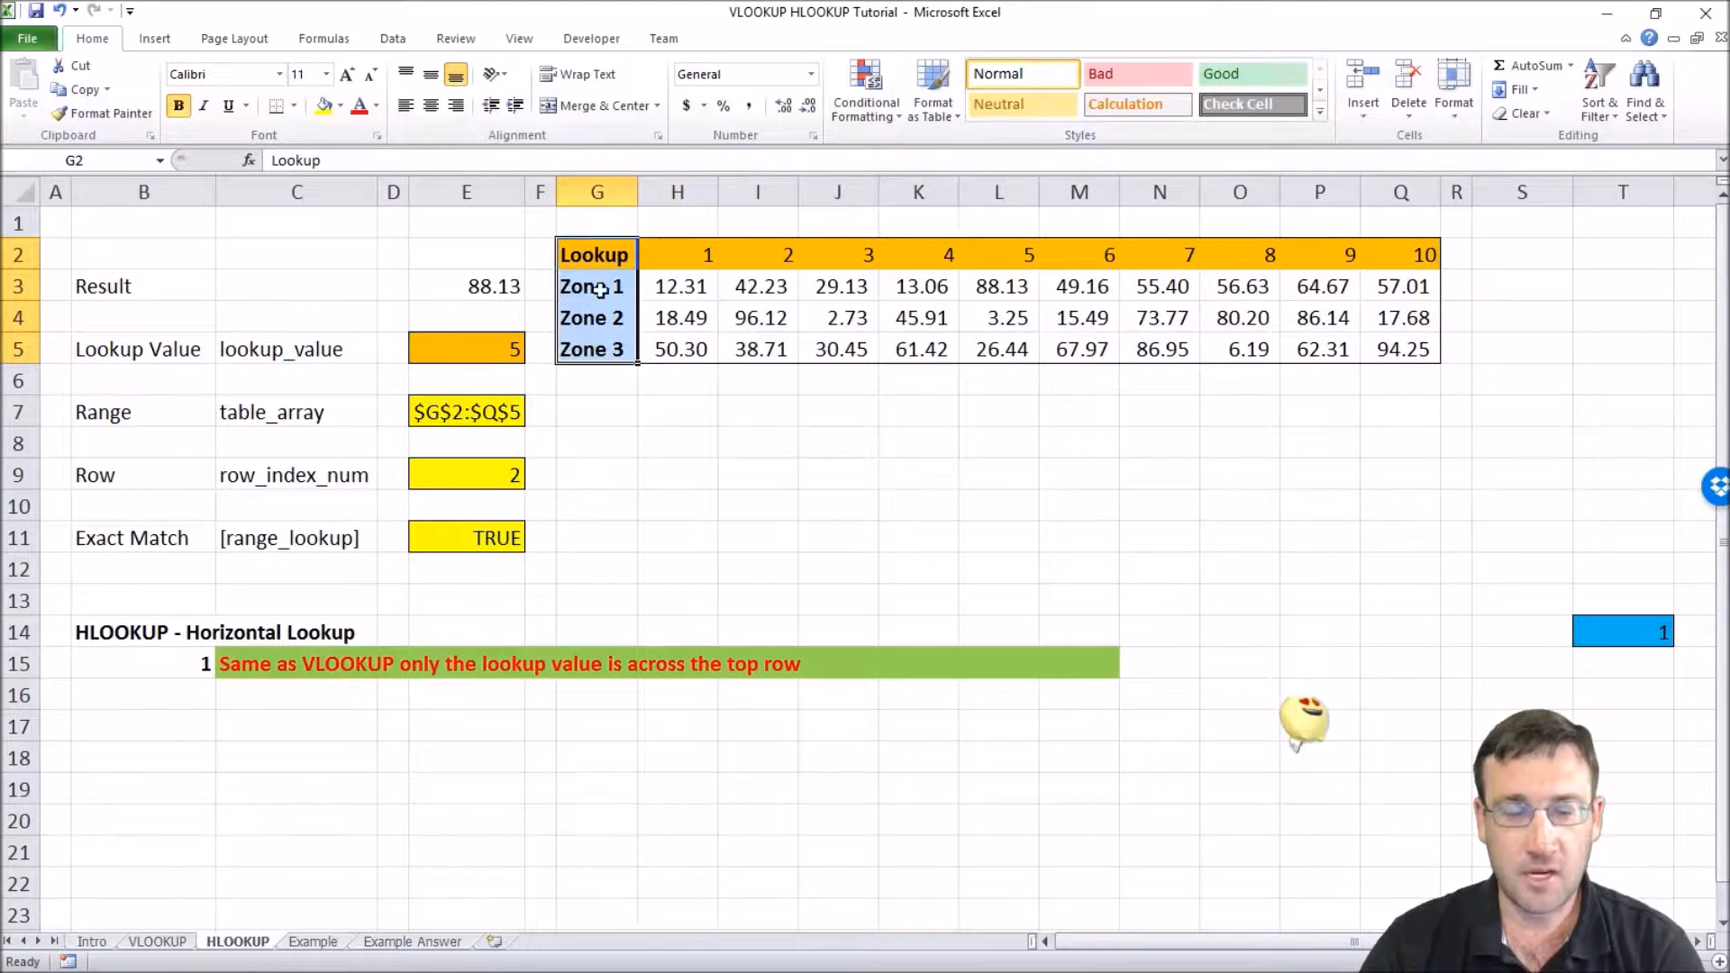
drag(591, 258, 1403, 267)
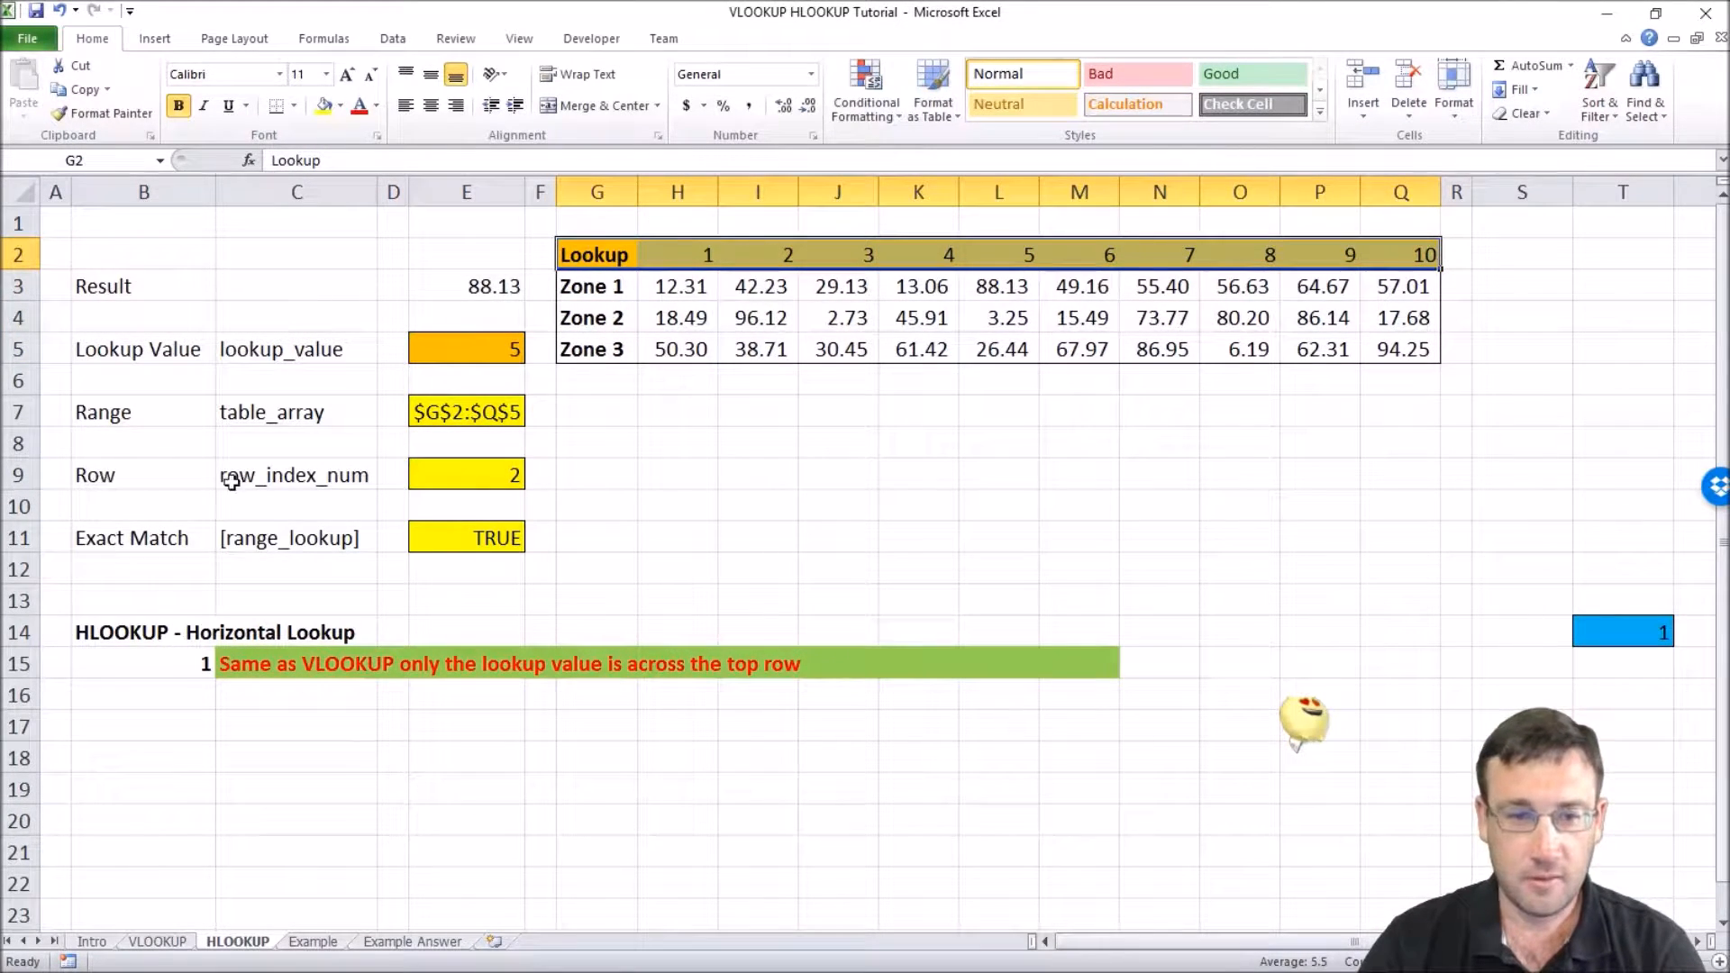
- Set the row_index_num argument in E9 to 3
click(290, 476)
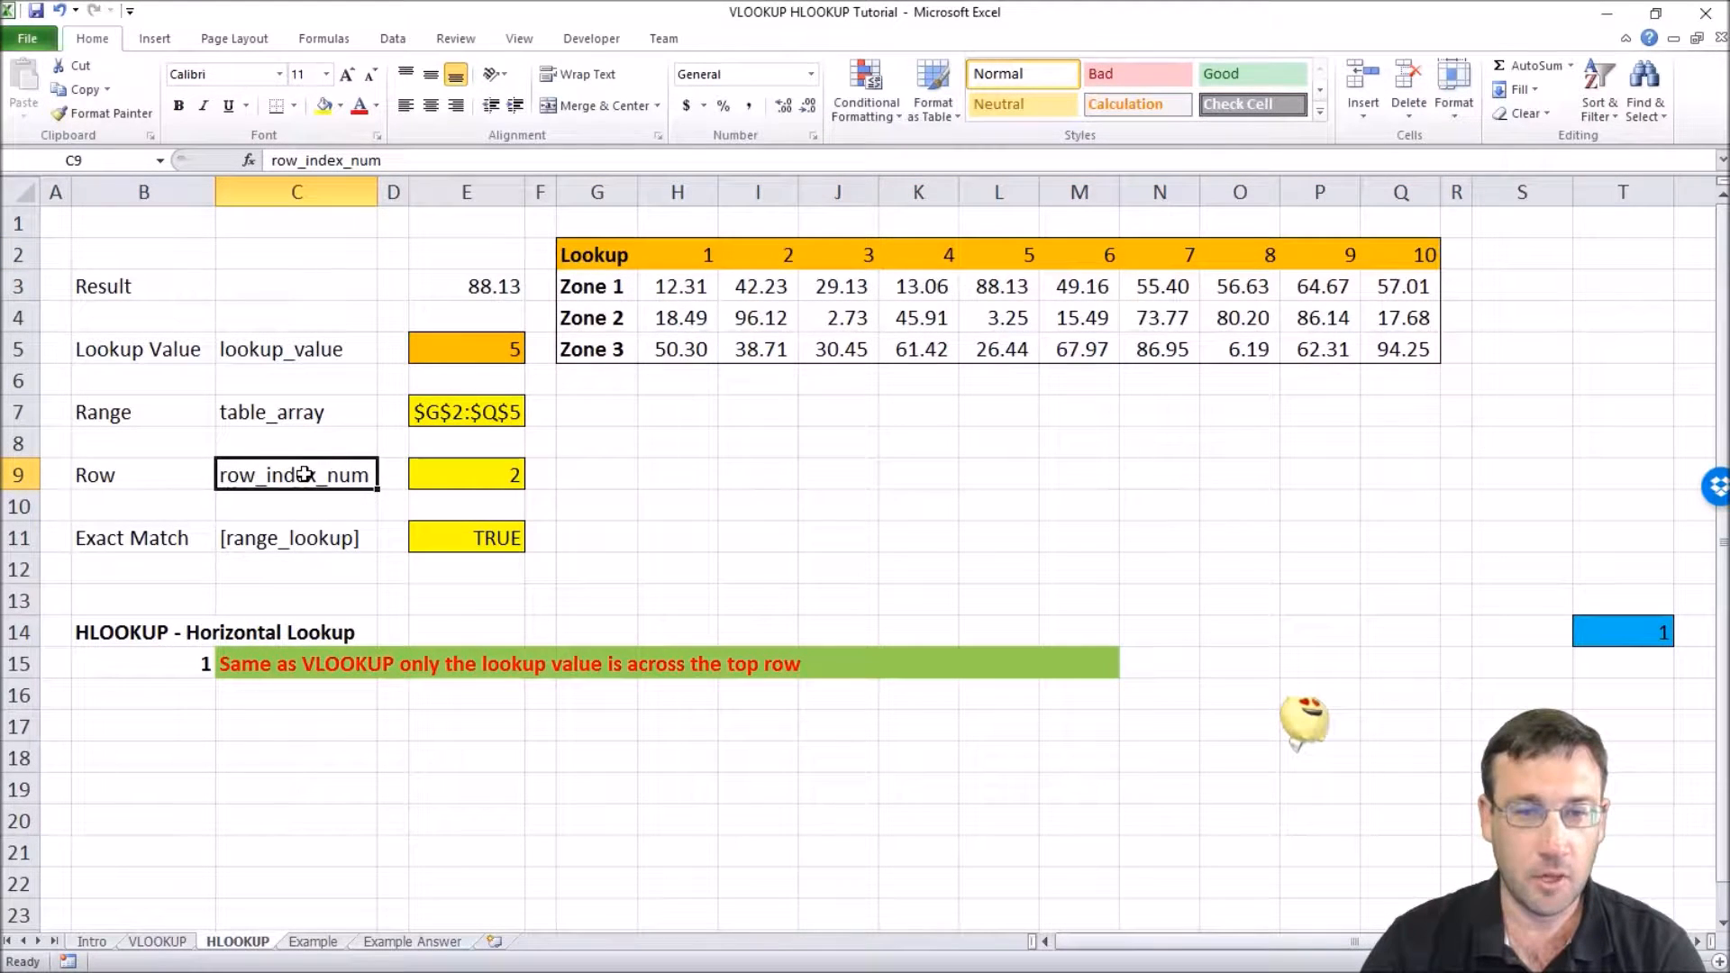
click(504, 476)
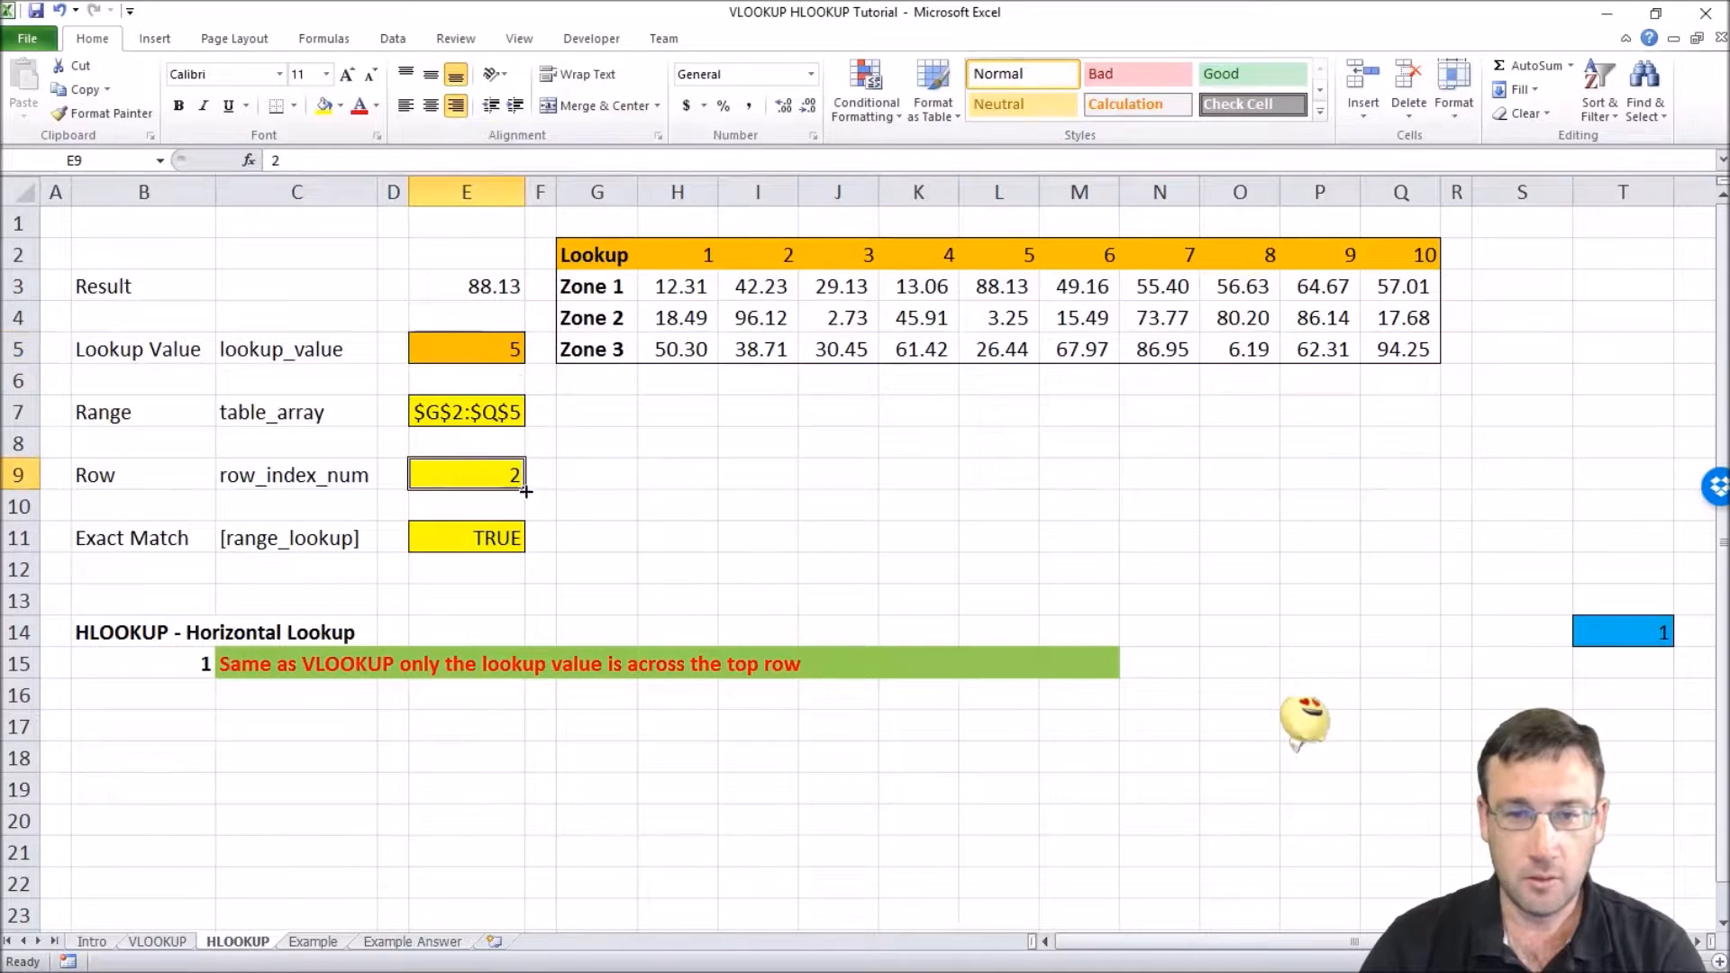
text(3)
key(Return)
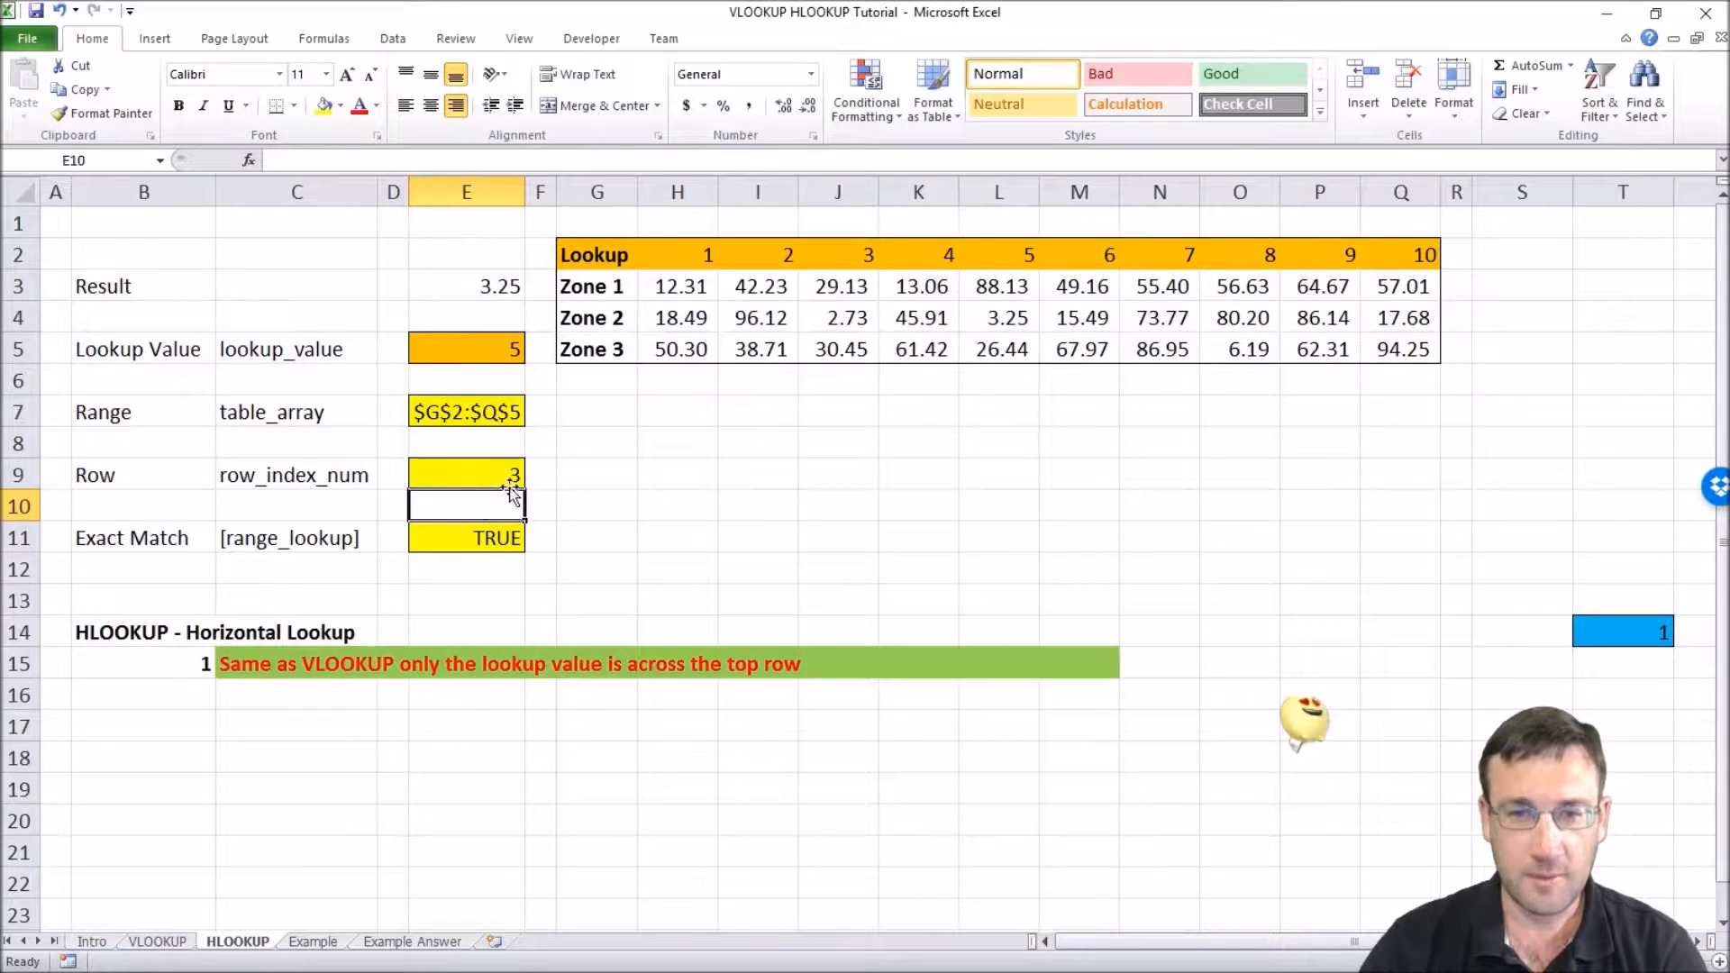
- Trace the horizontal lookup along row 2 to key 5 and down to L4, and highlight the table range G2:Q5
click(590, 255)
key(Right)
key(Right)
key(Right)
key(Right)
key(Right)
key(Down)
key(Down)
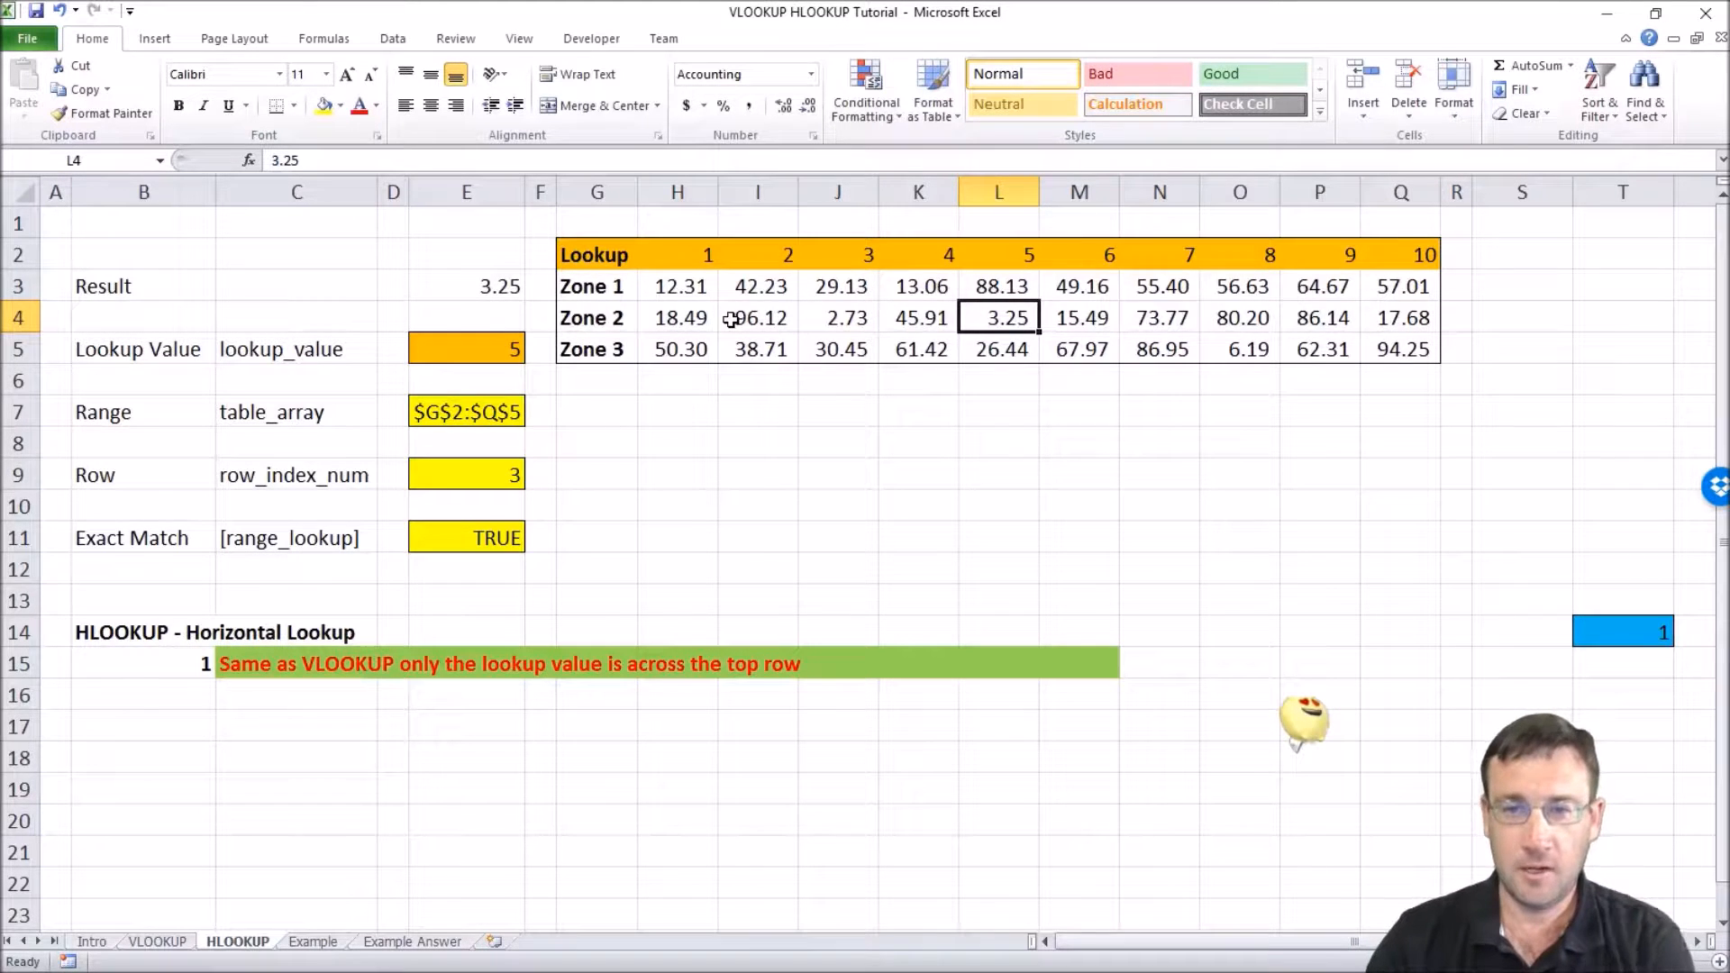
drag(595, 255, 1405, 349)
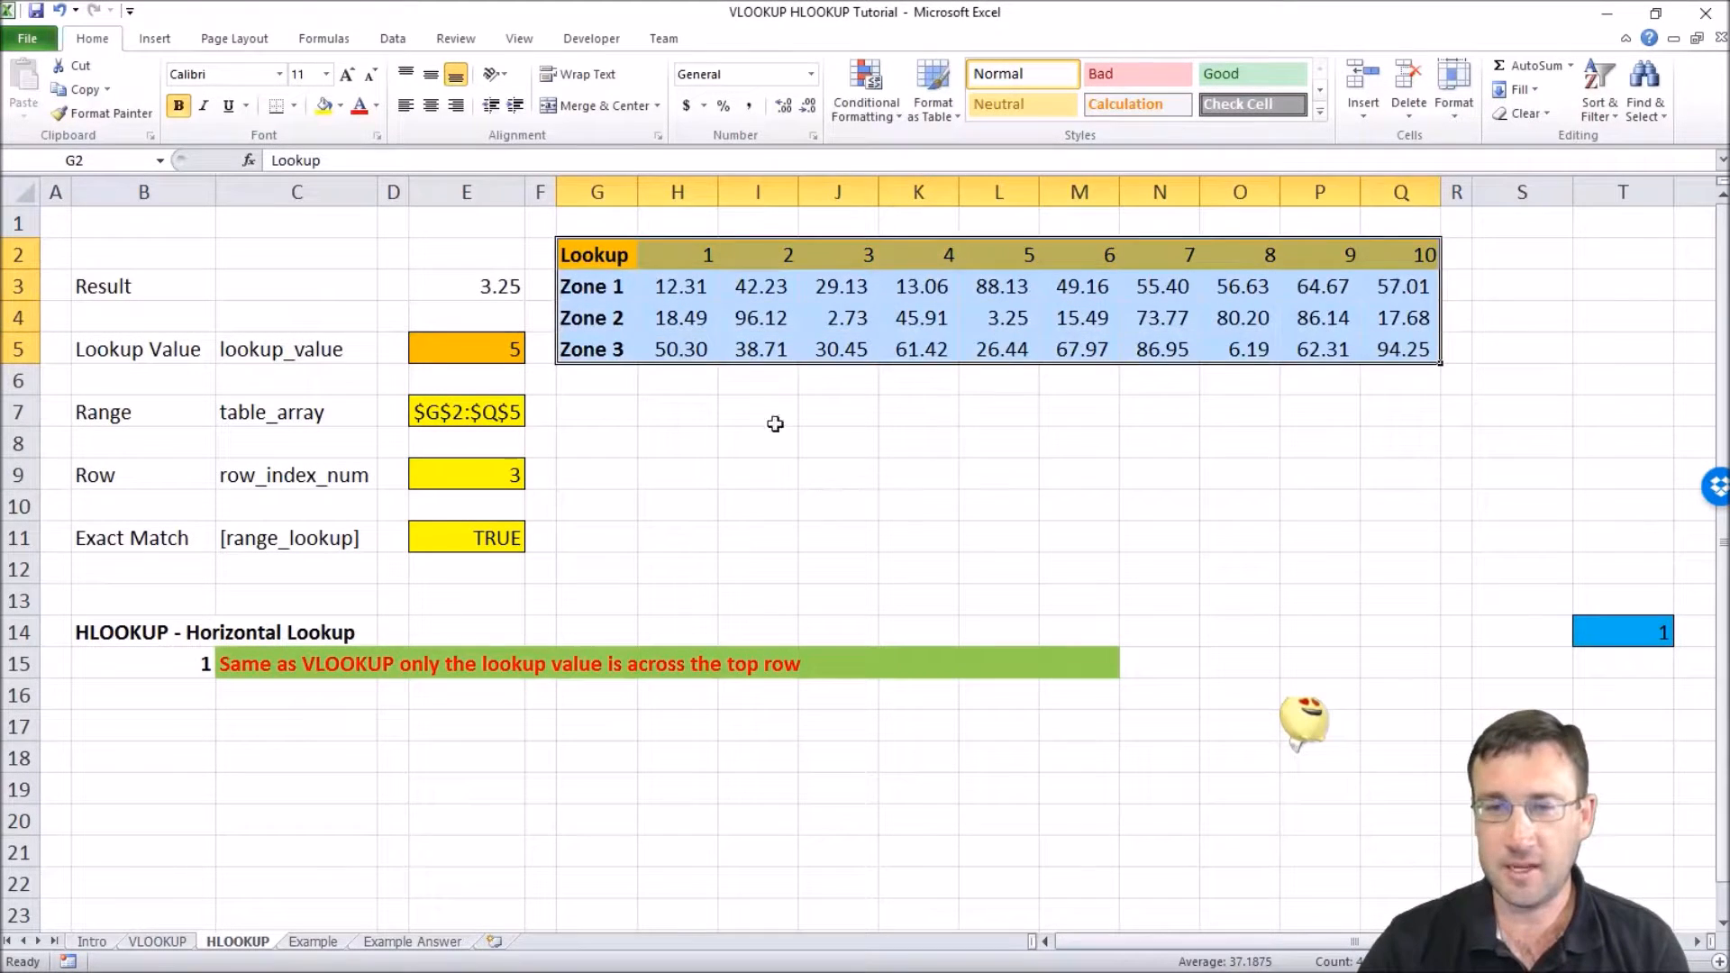
click(775, 423)
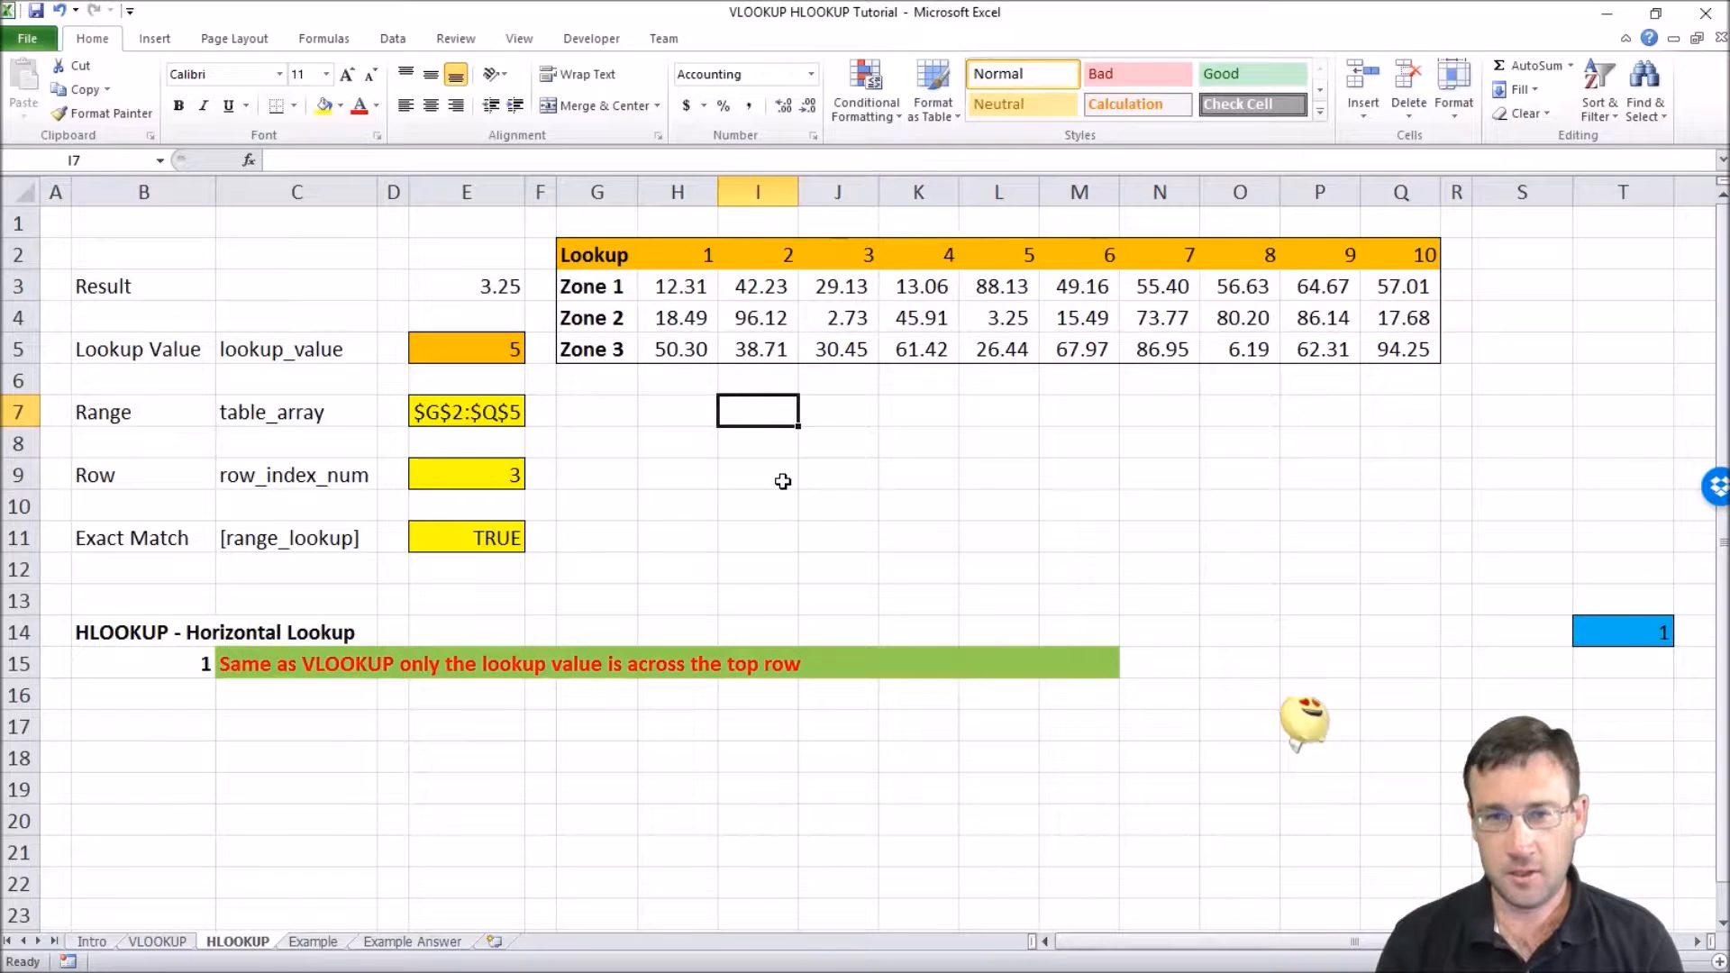
- Review the HLOOKUP arguments in E5, E7 and E9, and set the range_lookup argument in E11 to FALSE
click(477, 347)
click(495, 420)
click(494, 464)
click(521, 542)
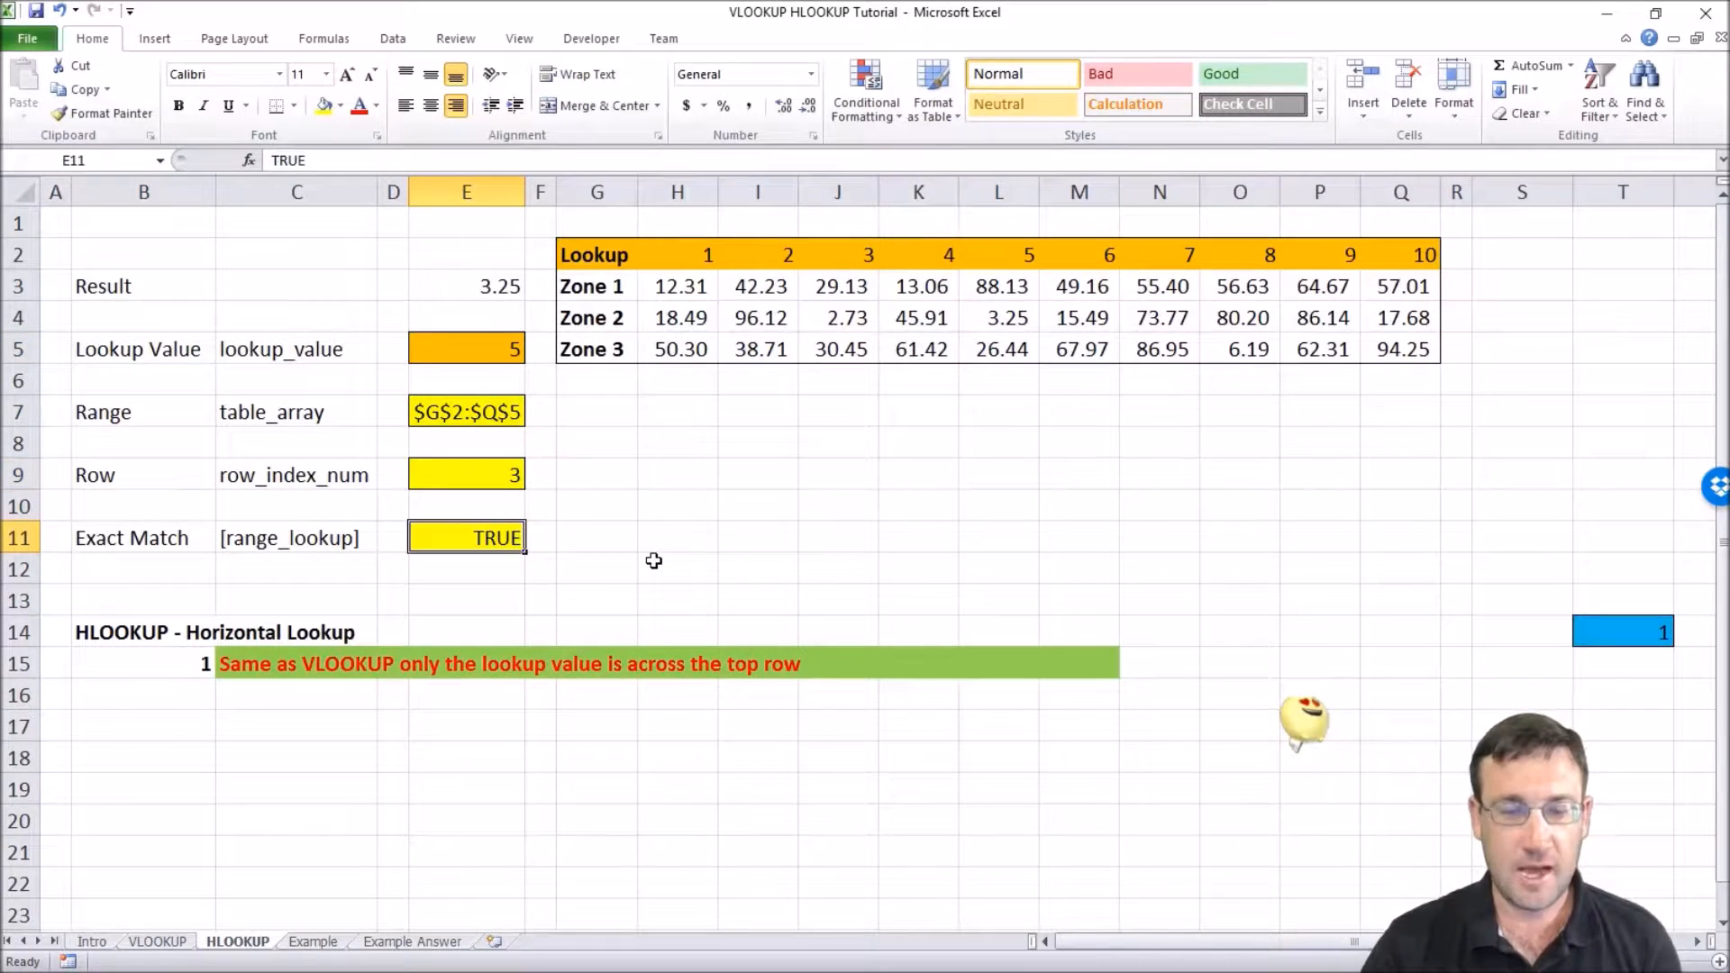
text(FALSE)
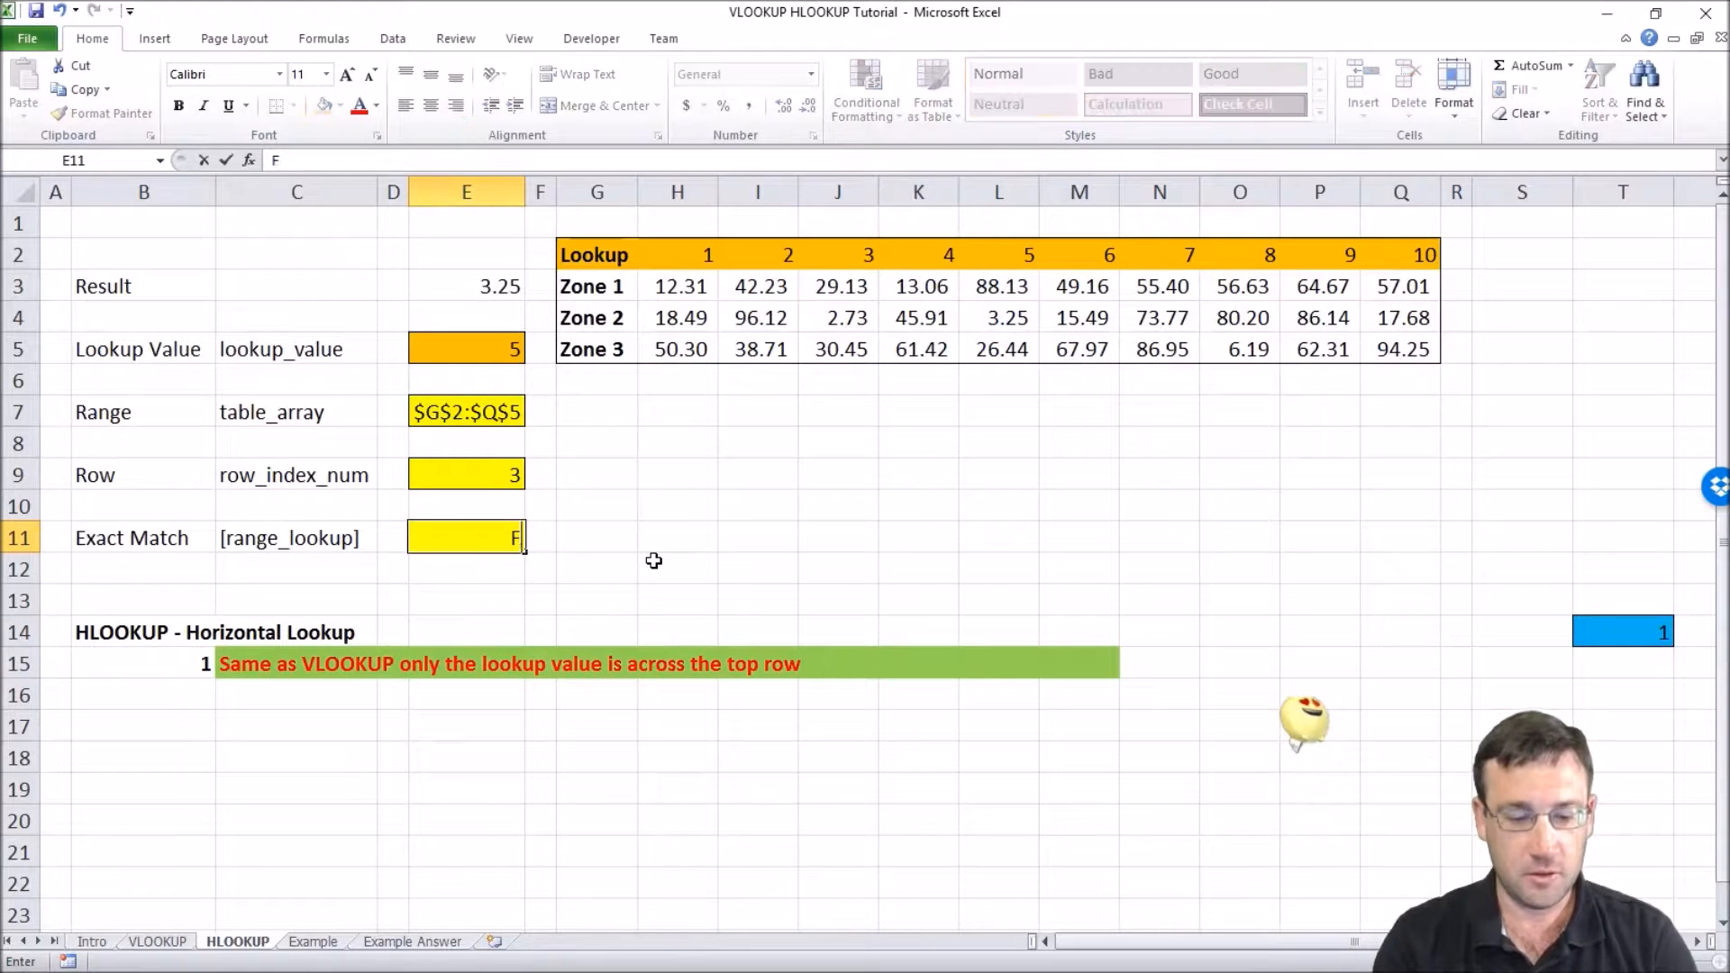
key(Return)
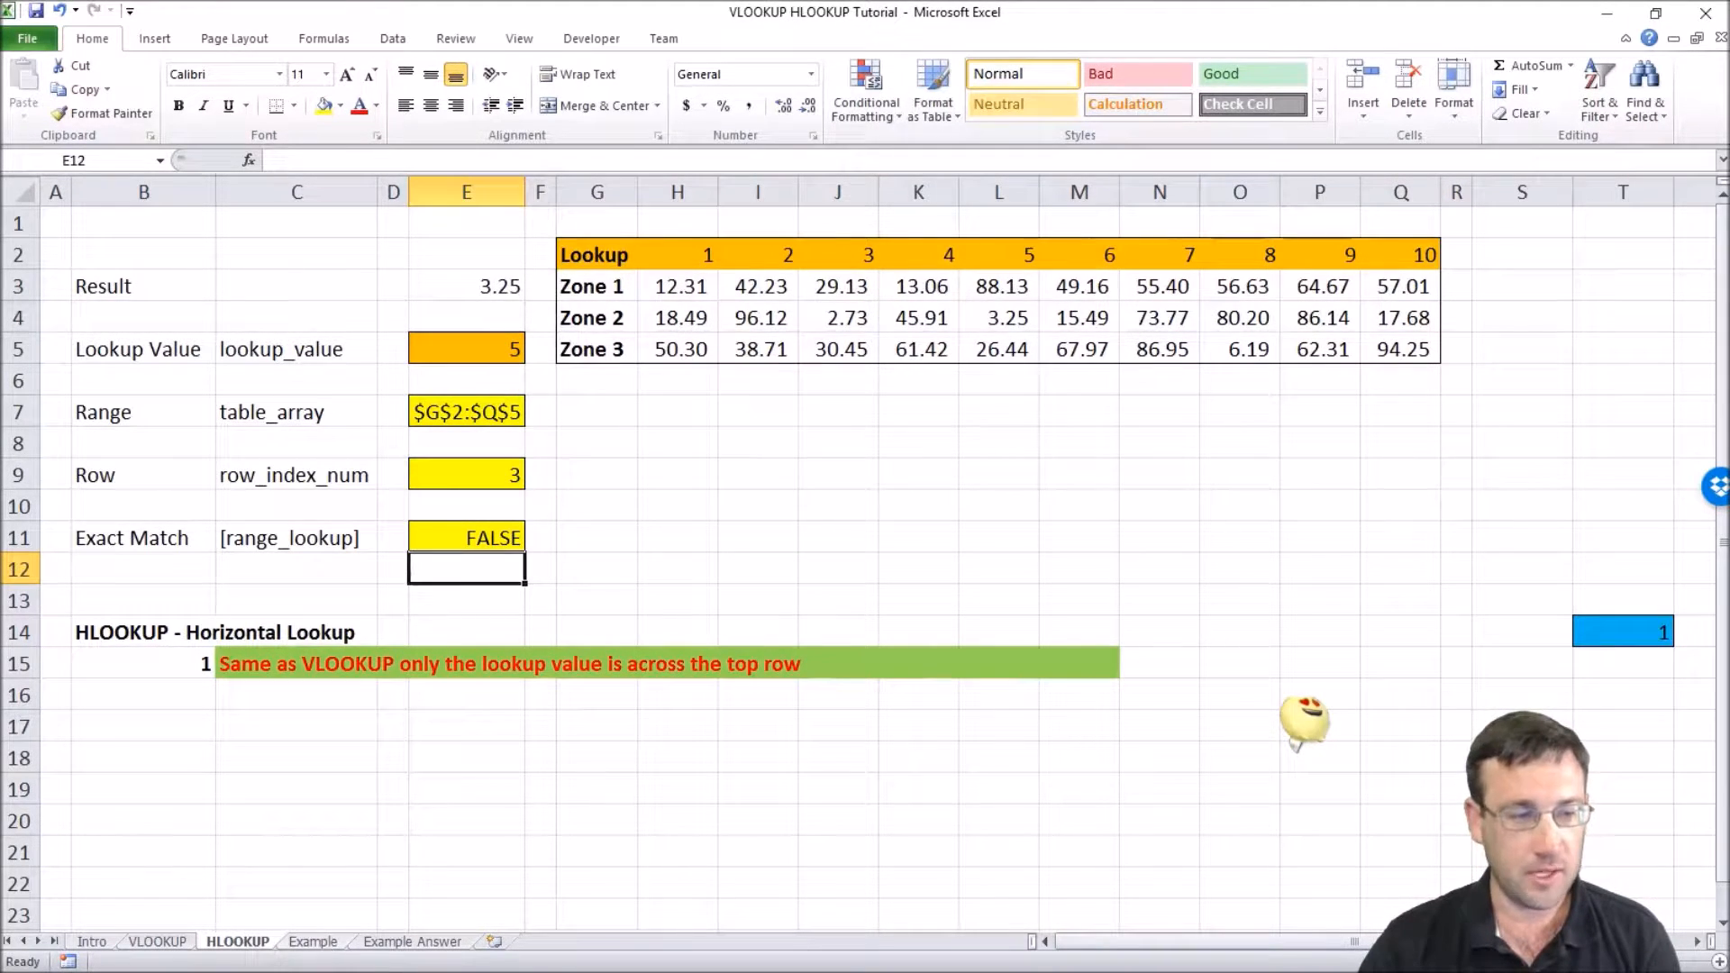
- Open the Example sheet and go to the first VLOOKUP shipping rate cell, D3
click(312, 941)
click(253, 295)
click(287, 258)
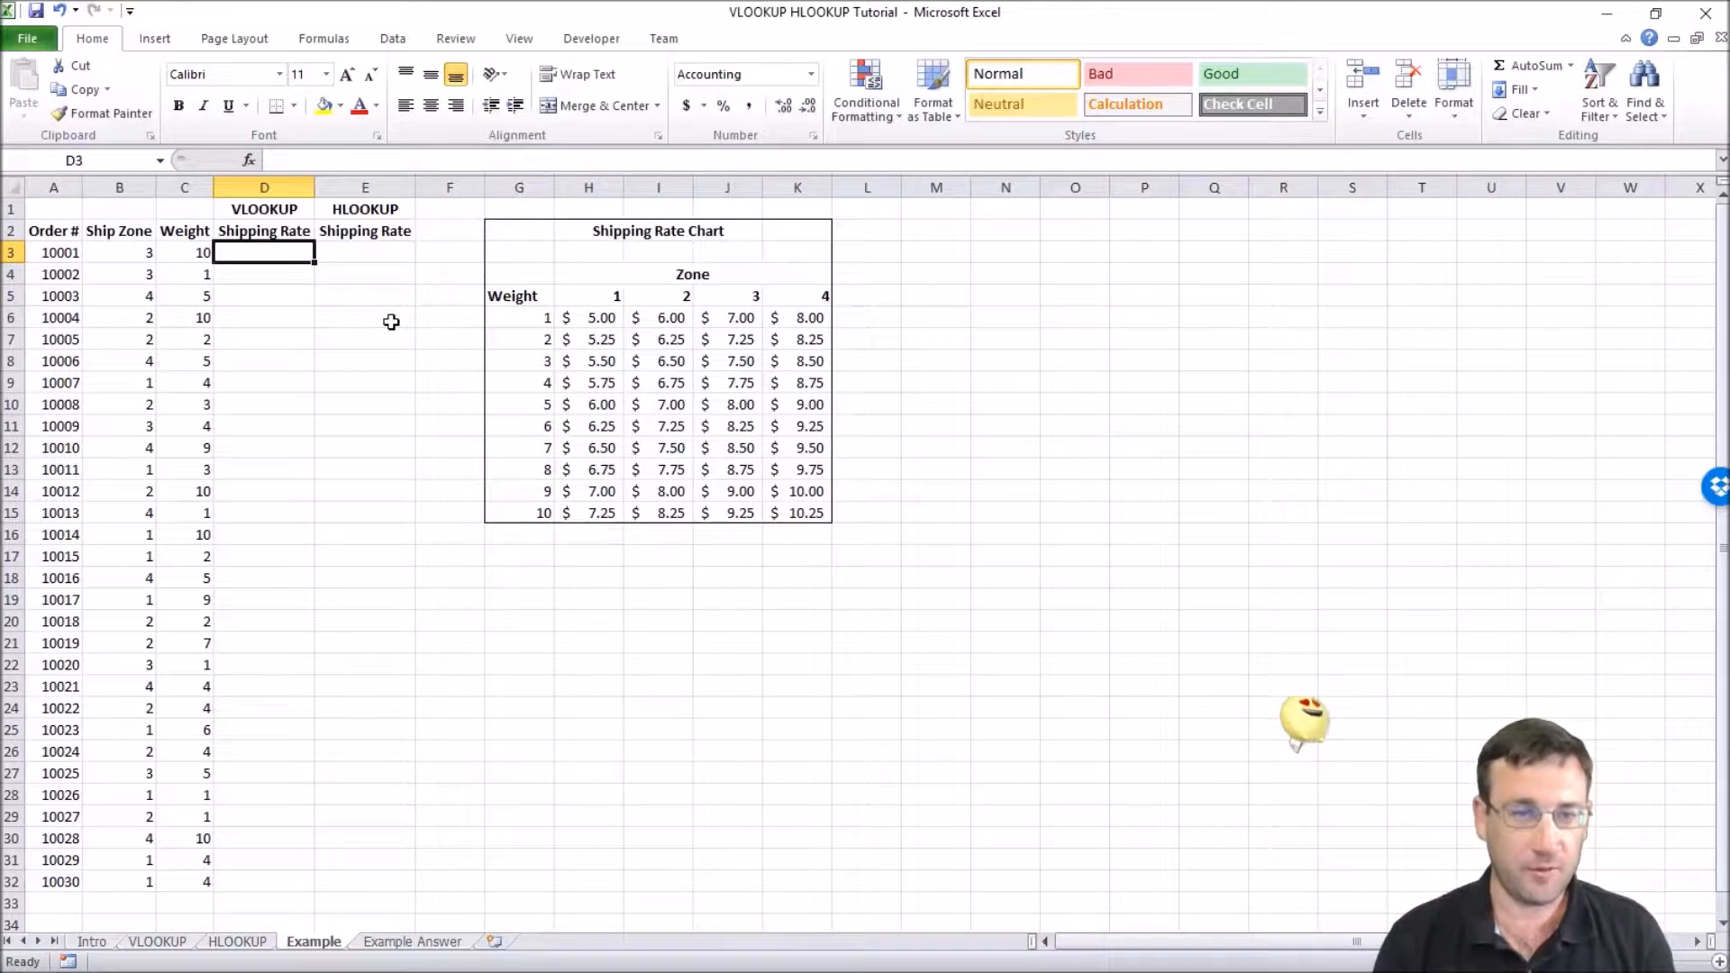
- Highlight the order numbers in A3:A32 to examine the order list
key(Left)
key(Left)
key(Left)
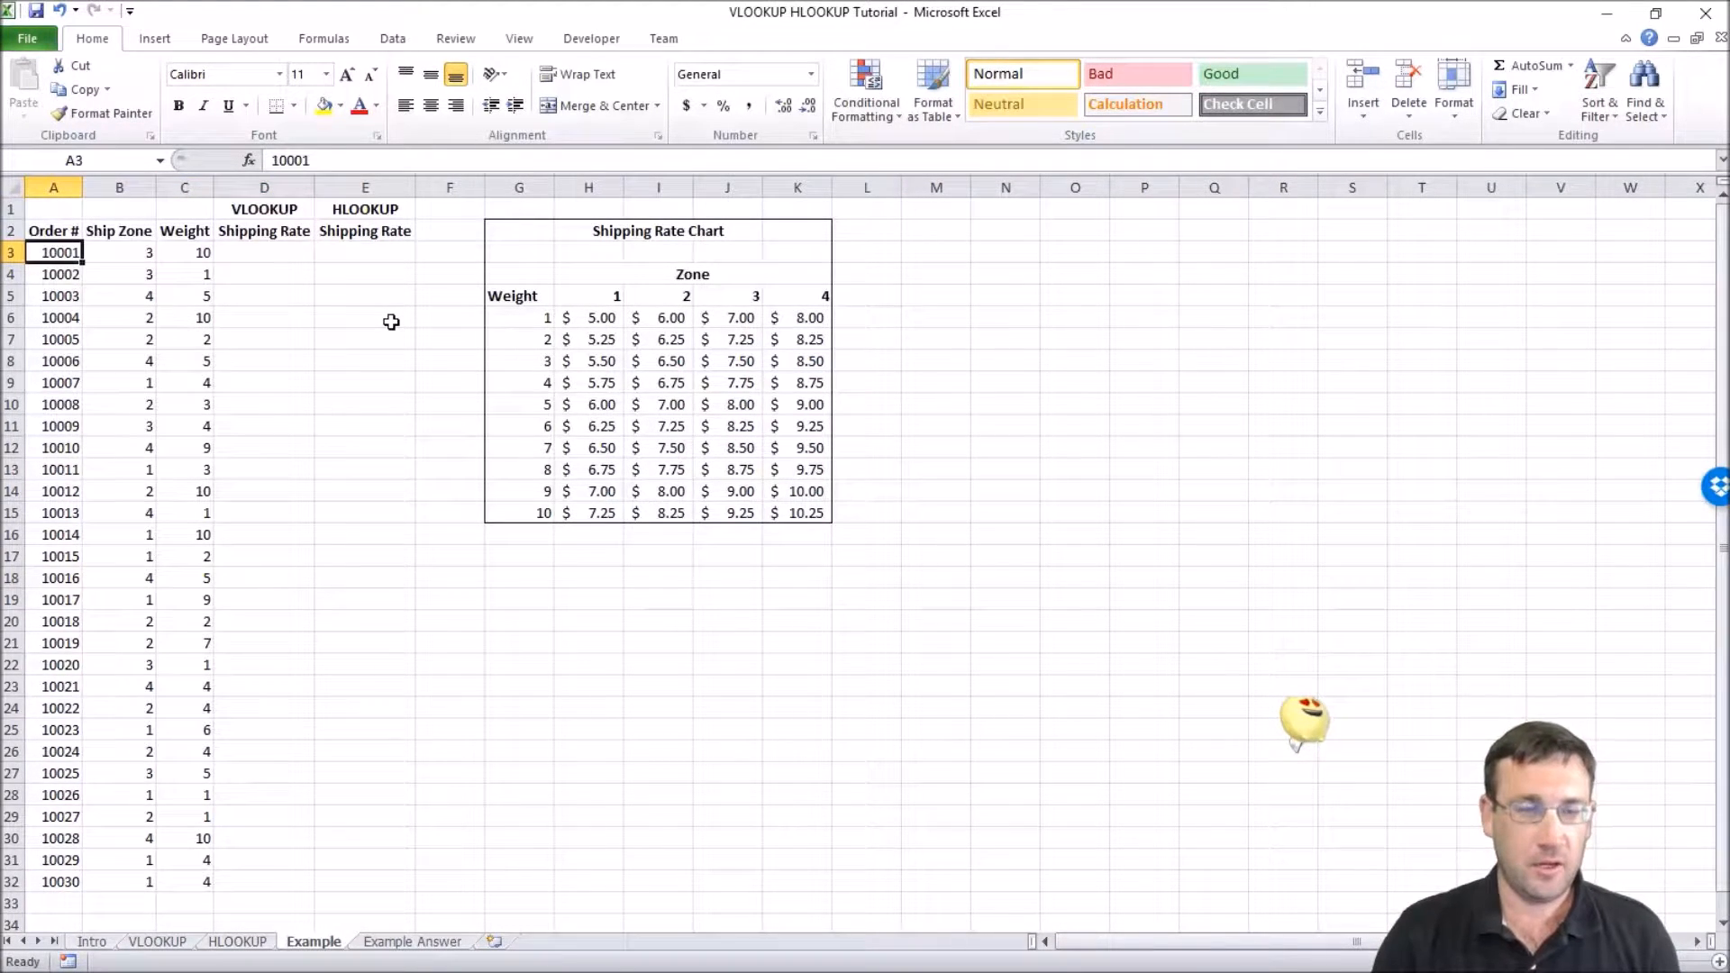
key(shift+Down)
key(shift+Down)
key(shift+Down)
key(shift+Down)
key(shift+Down)
key(shift+Down)
key(shift+Down)
key(shift+Down)
key(shift+Down)
key(shift+Down)
key(shift+Down)
key(shift+Down)
key(shift+Down)
key(shift+Down)
key(shift+Down)
key(shift+Down)
key(shift+Down)
key(shift+Down)
key(shift+Down)
key(shift+Down)
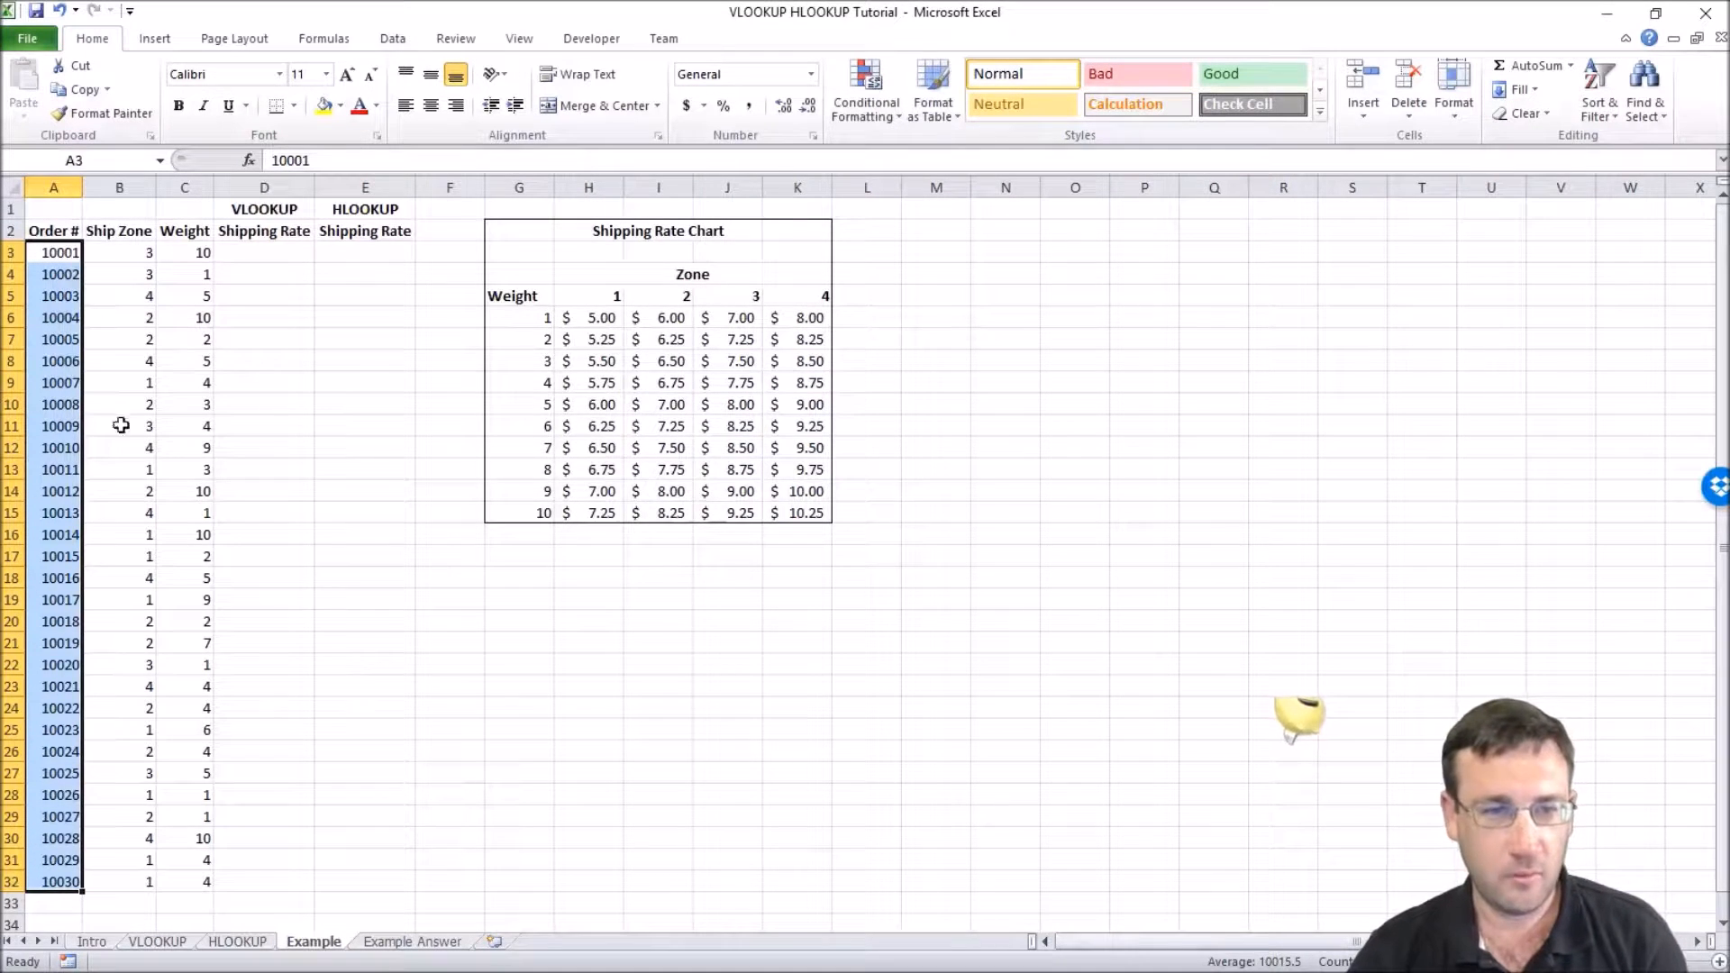
- Examine the ship zones of the first few orders in column B, starting at B3
click(145, 253)
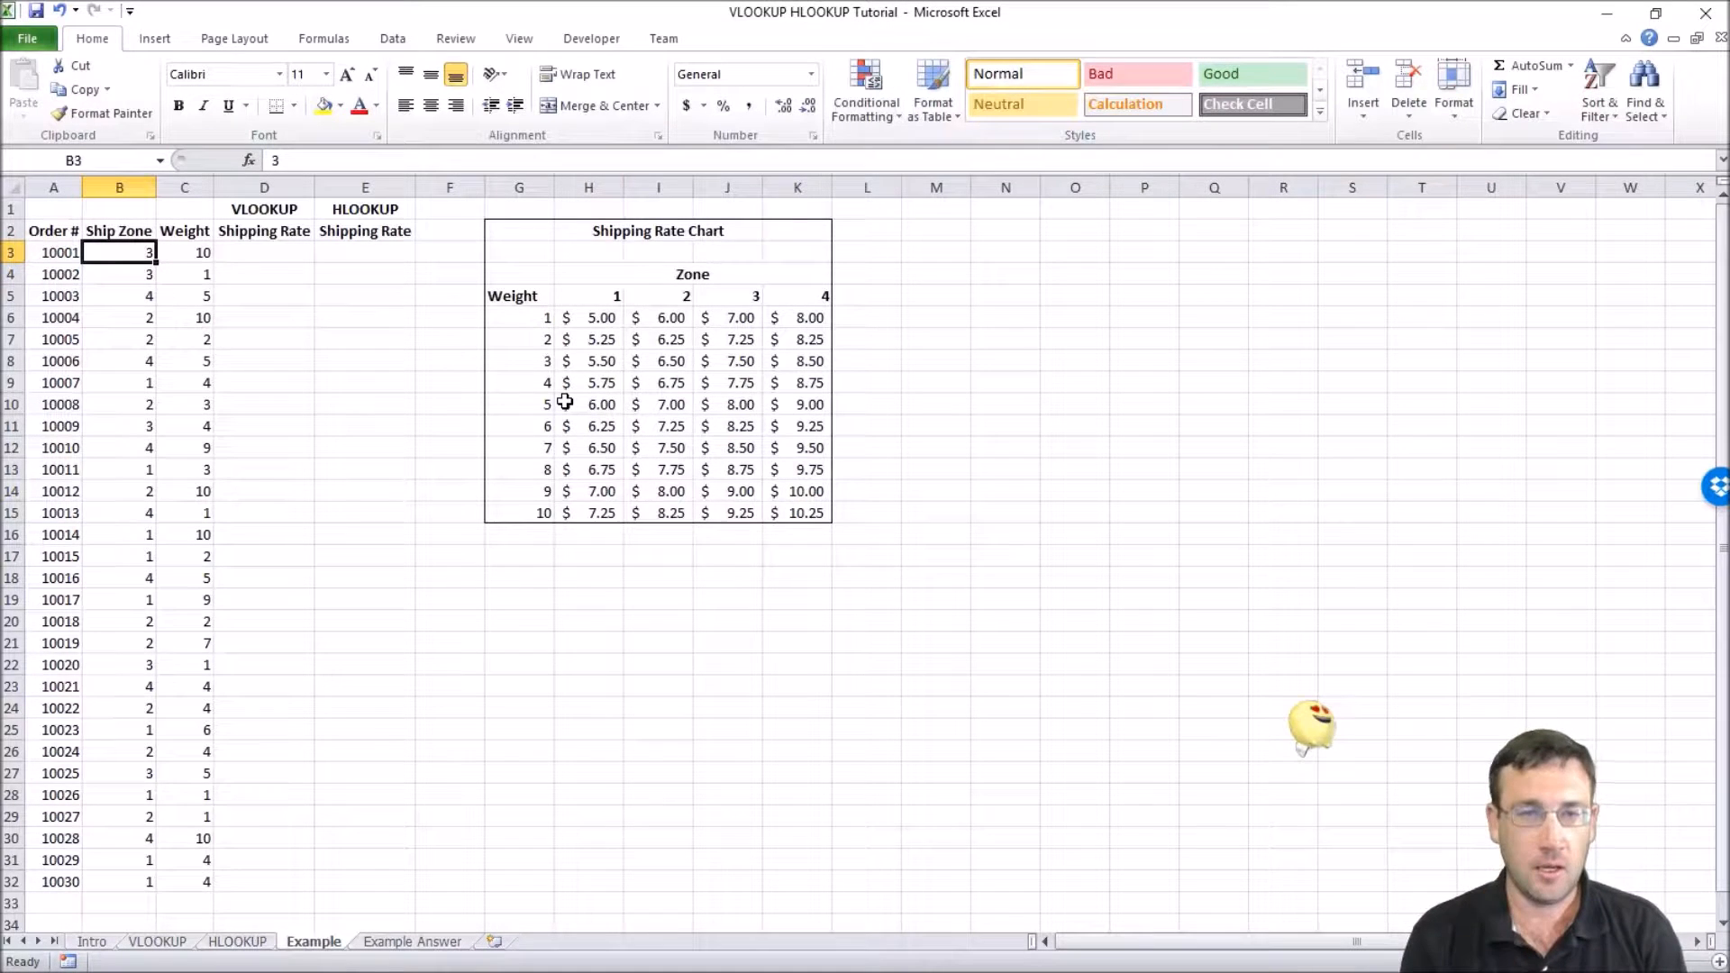
key(Down)
key(Down)
key(Down)
key(Down)
key(Up)
key(Up)
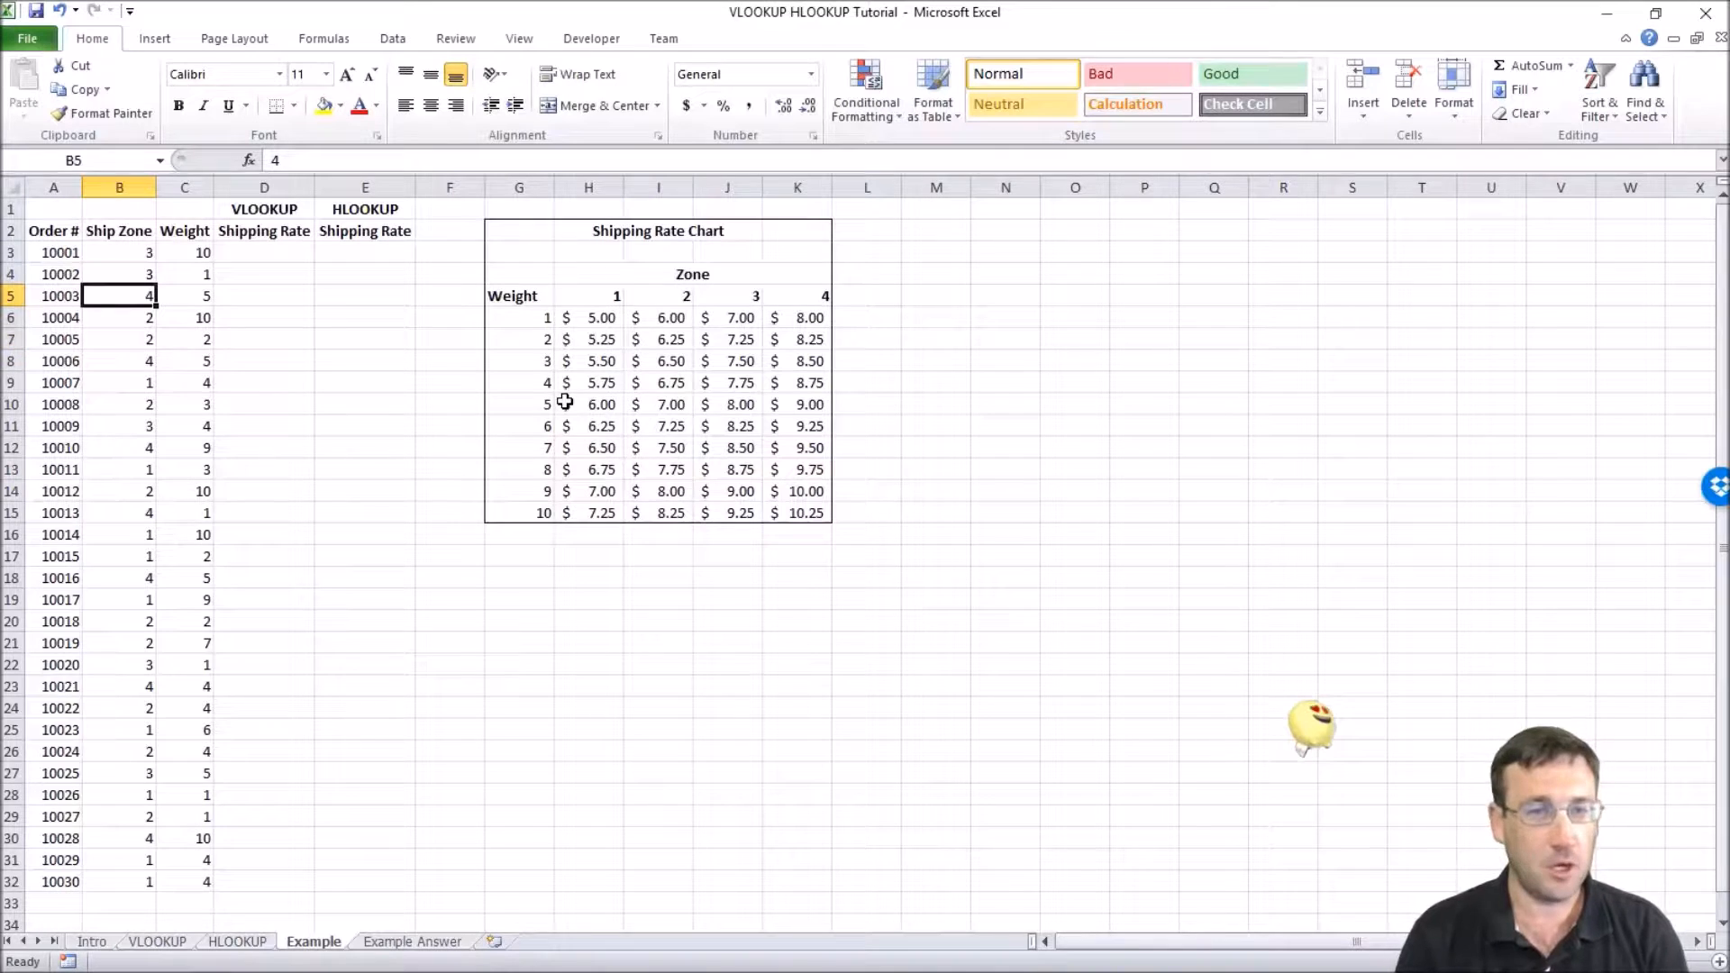
key(Up)
key(Up)
- Examine the weights of the first few orders in column C, and return to the empty rate cell D3
key(Right)
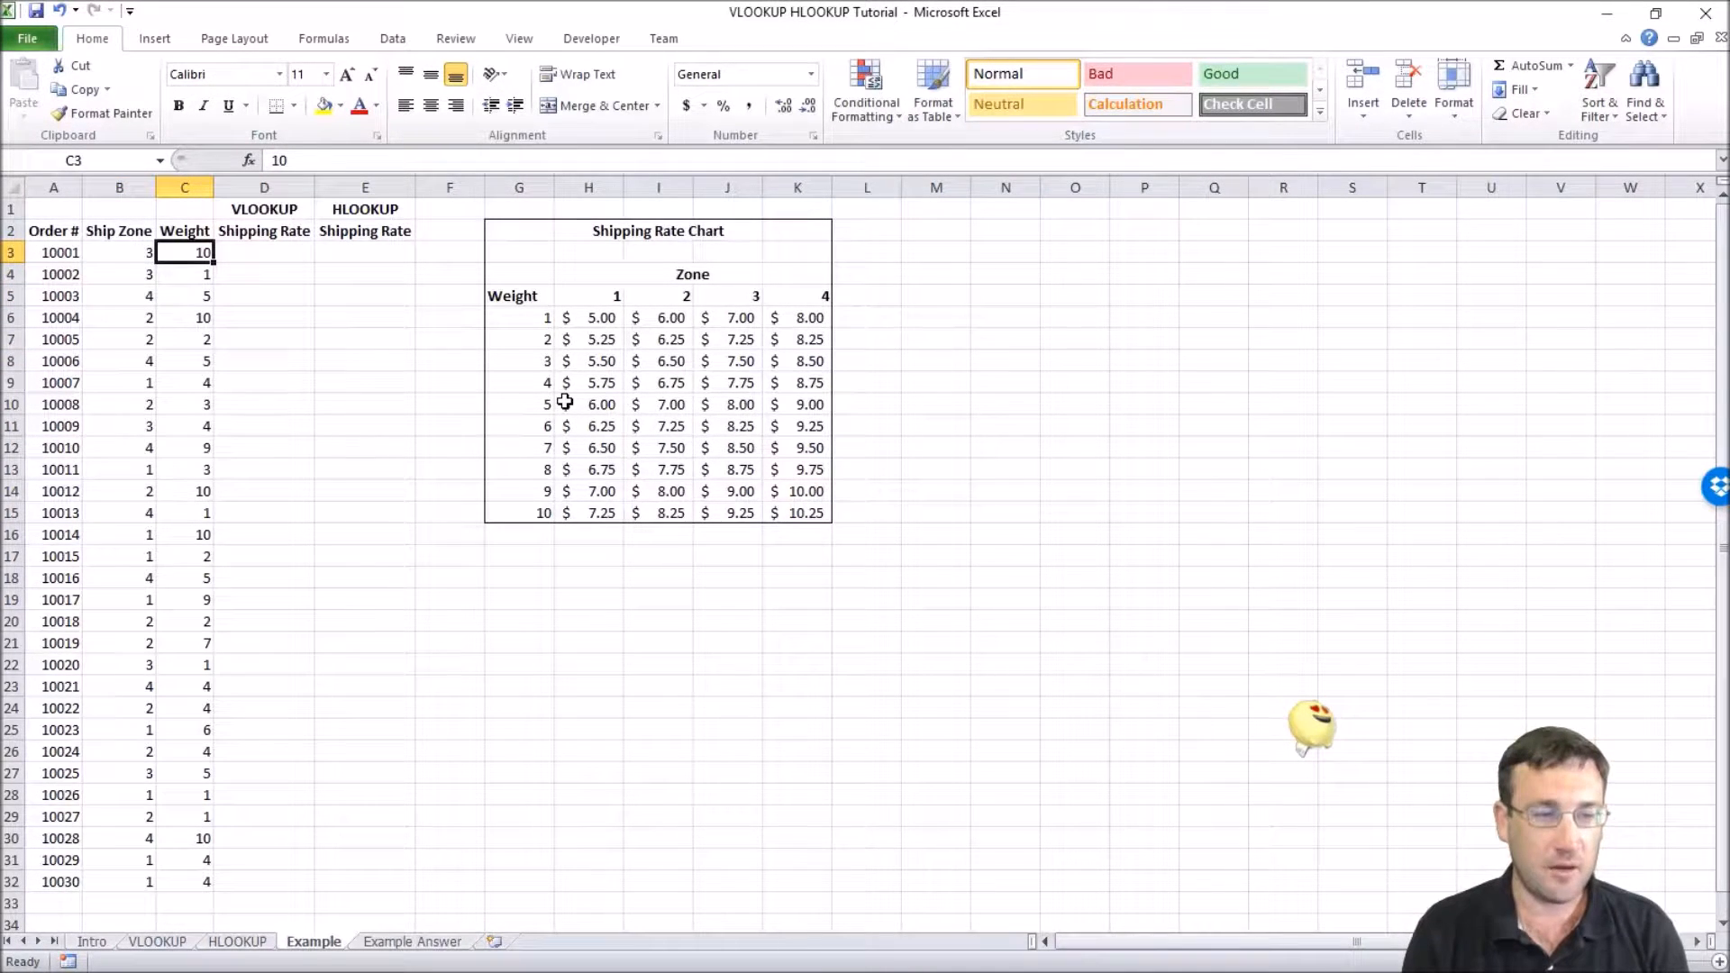
key(Down)
key(Down)
key(Down)
key(Down)
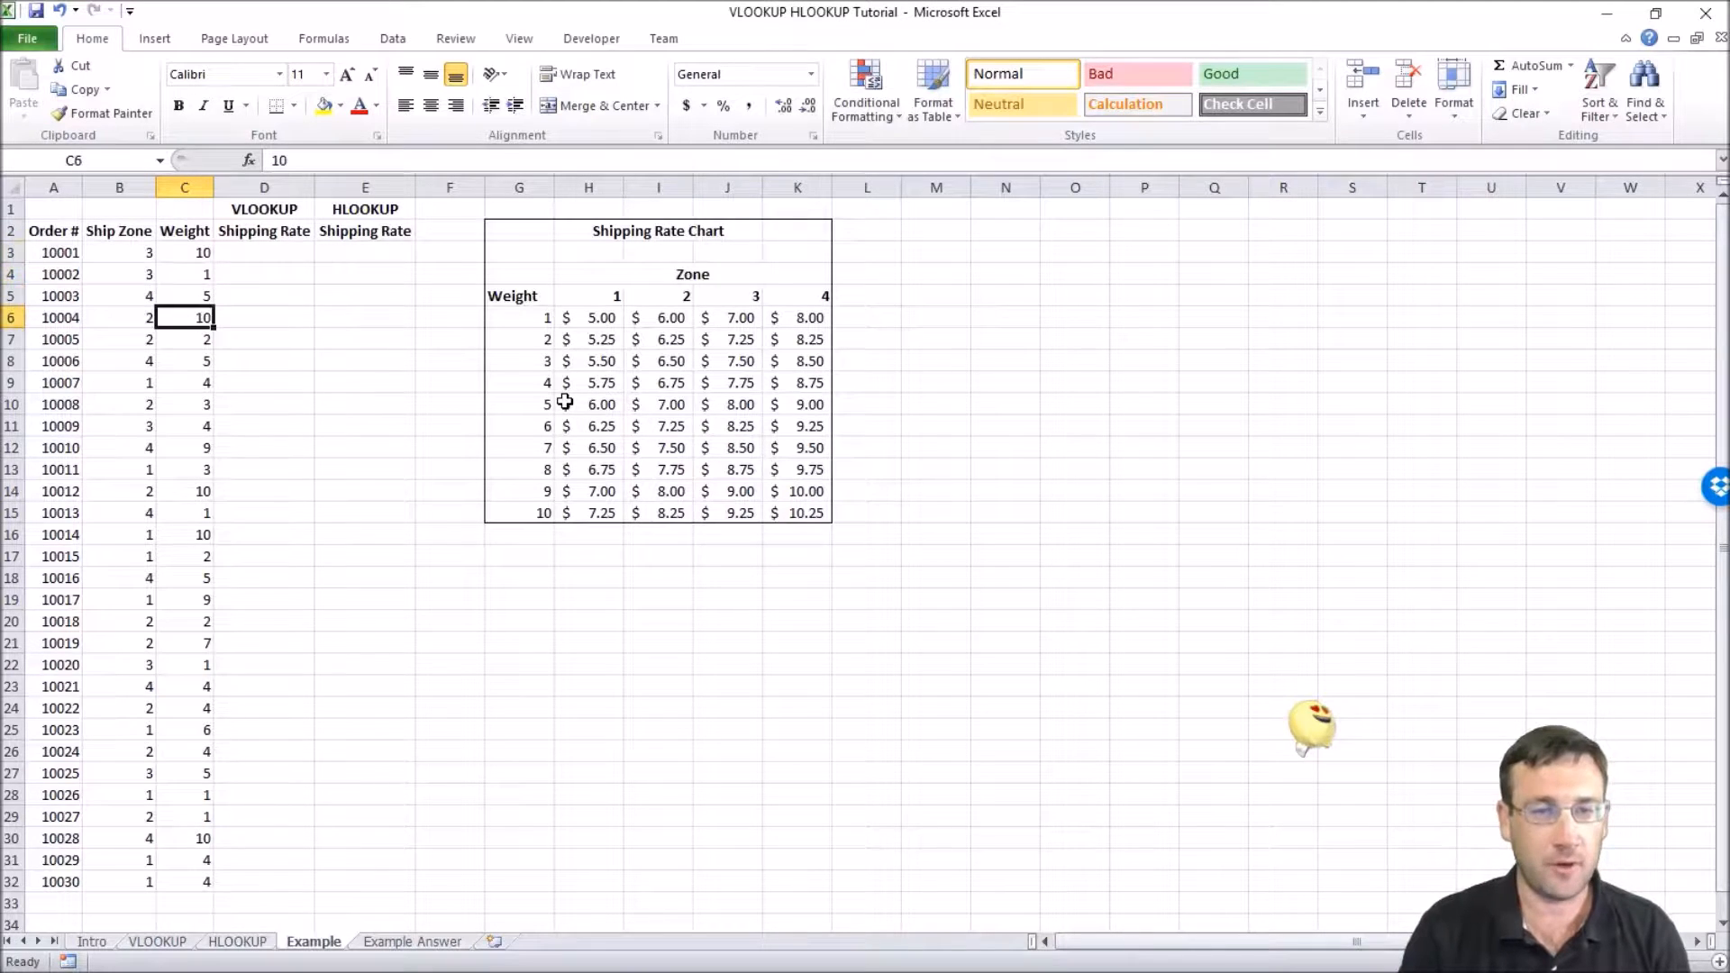
key(Up)
key(Up)
key(Up)
key(Up)
key(Right)
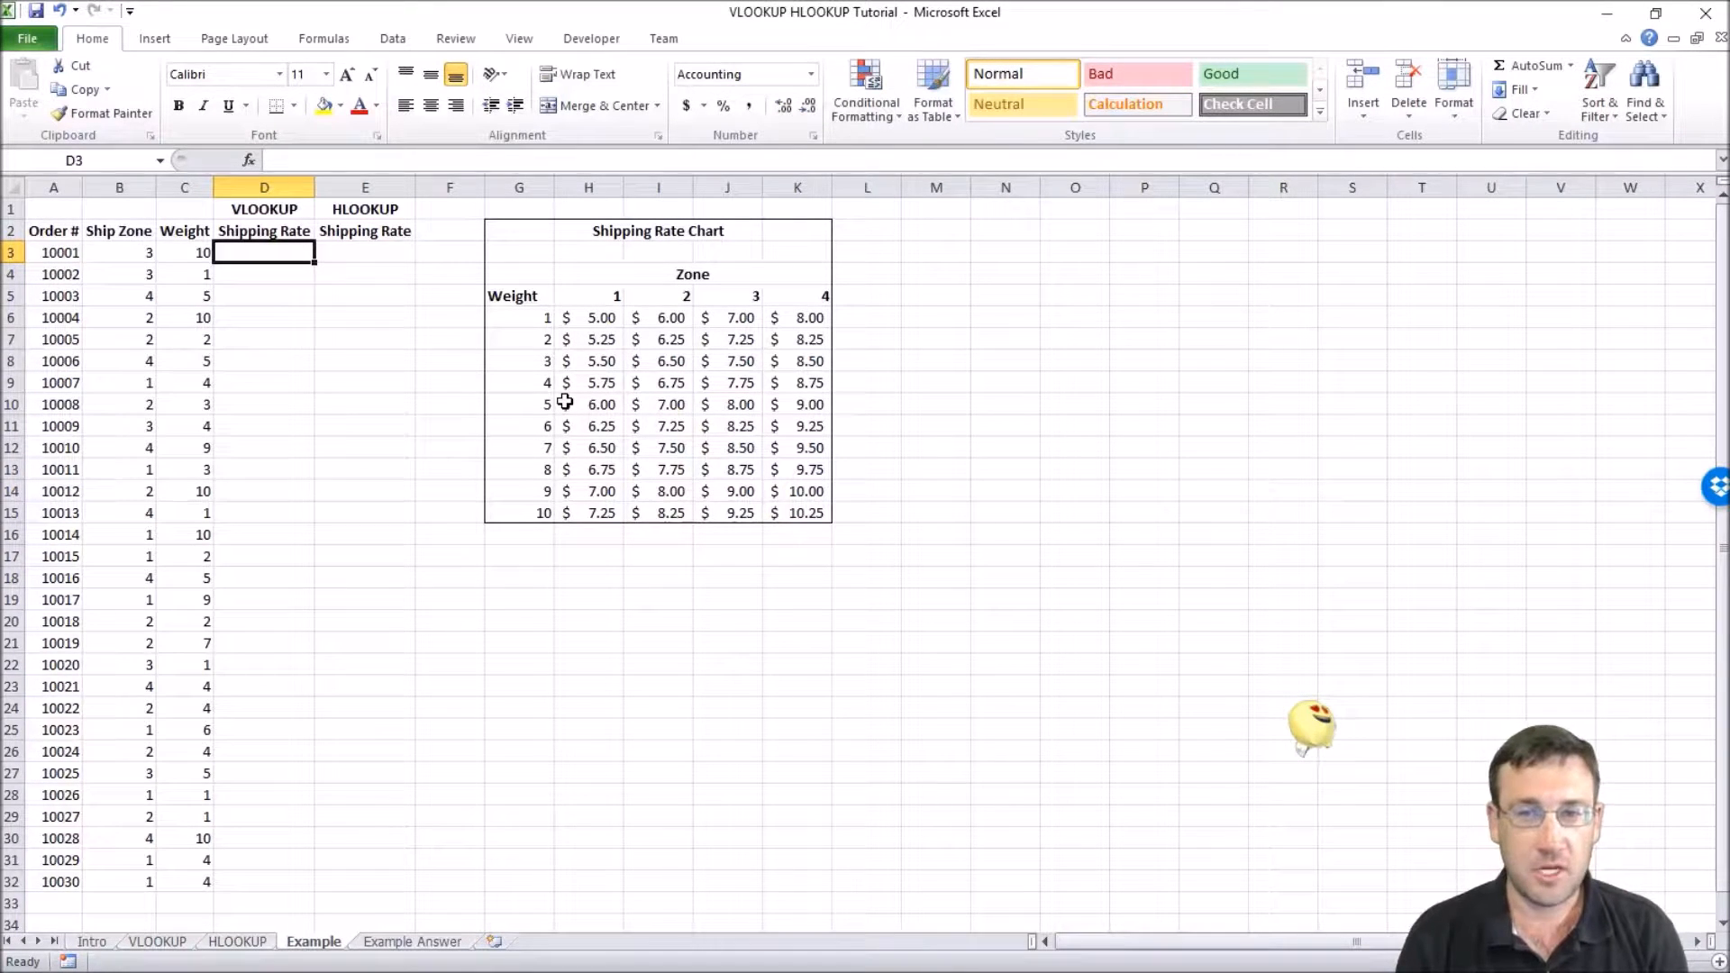
- Examine the shipping rate chart G2:K15 and trace the first order's rate from zone 3 down to weight 10
drag(512, 225, 773, 512)
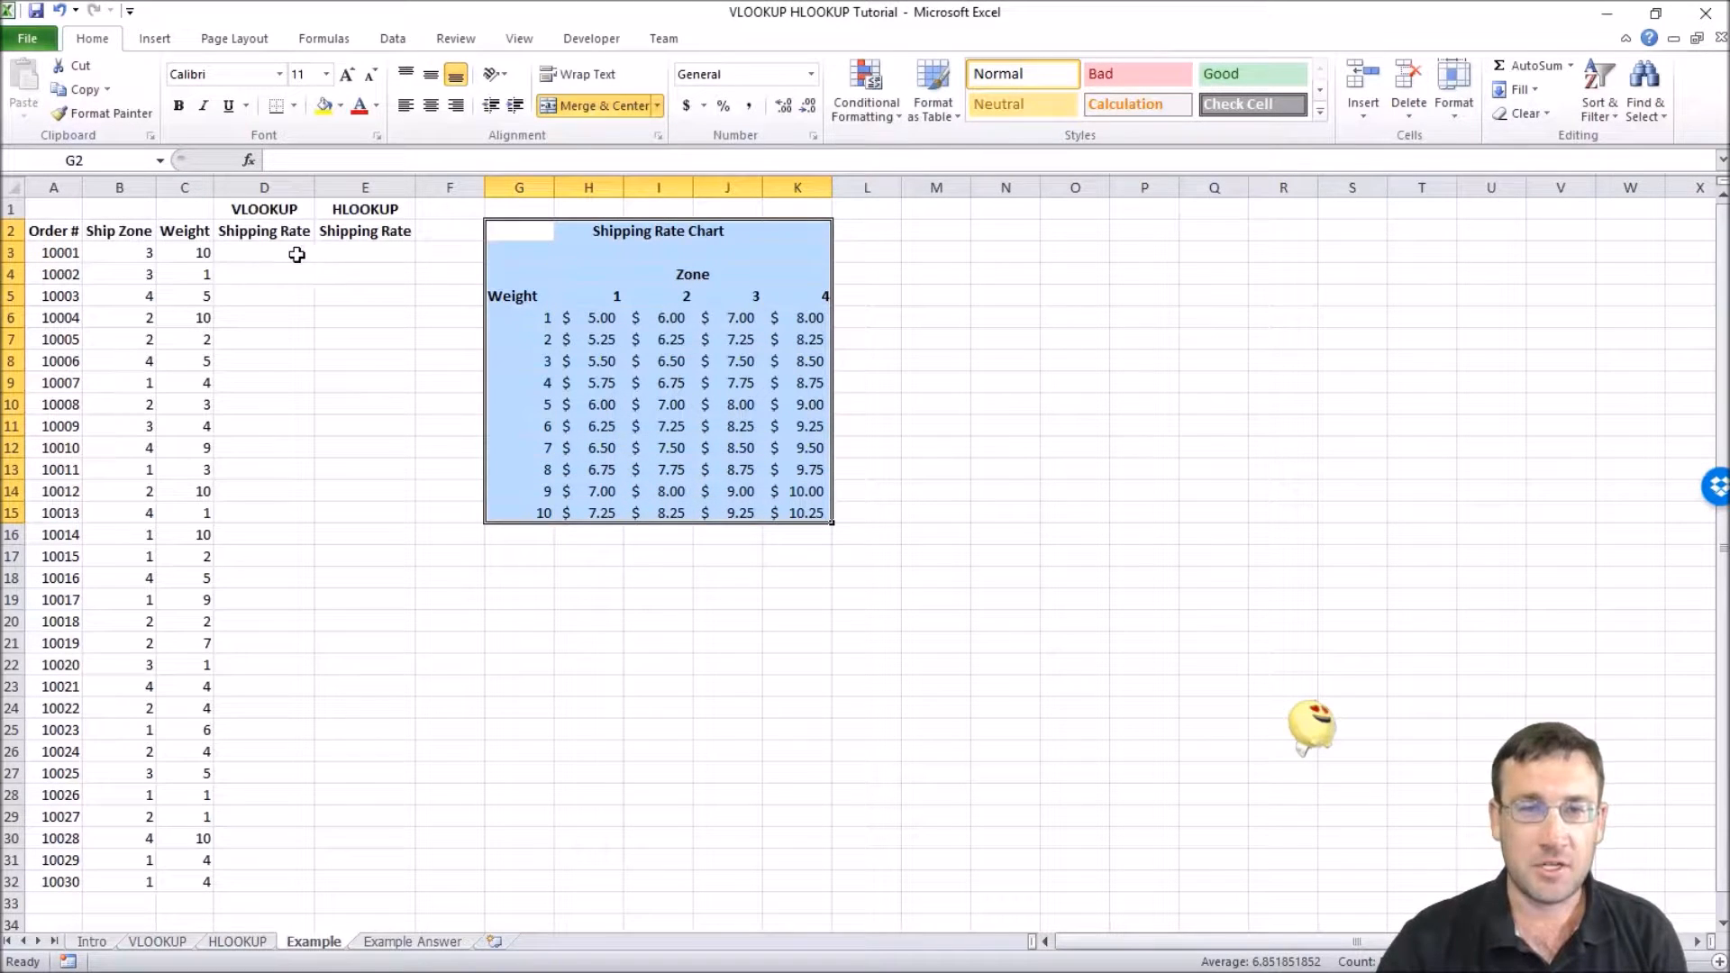
click(149, 251)
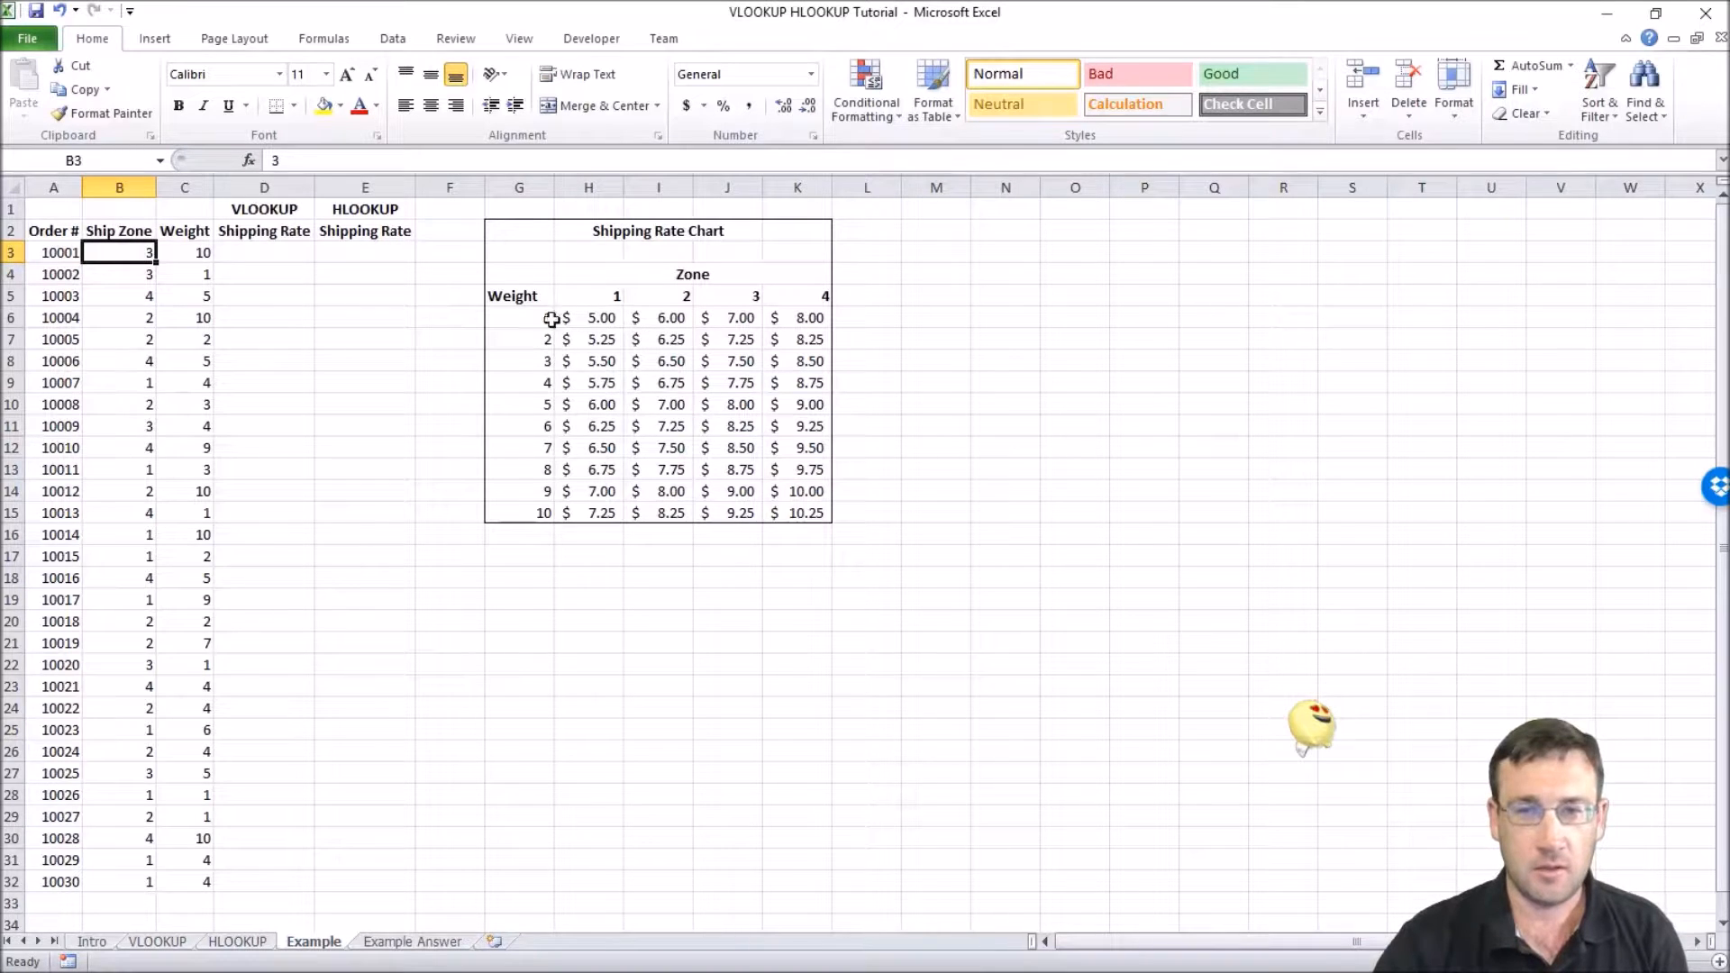
click(726, 297)
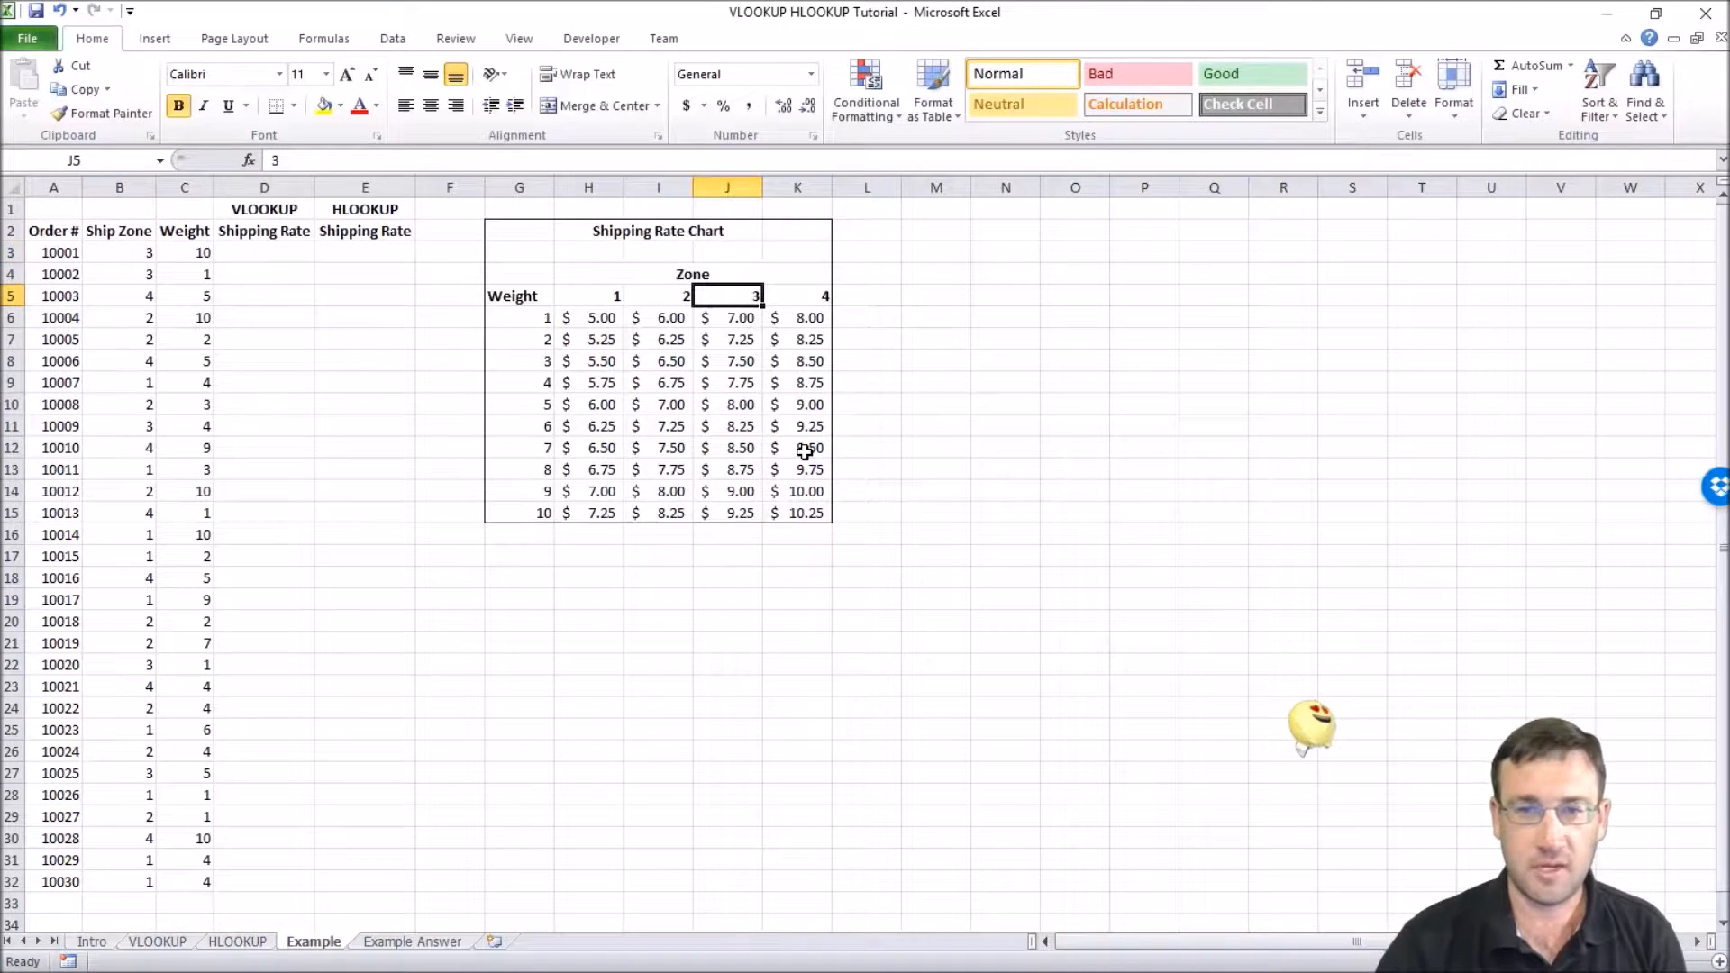
key(Down)
key(Down)
key(Down)
key(Down)
key(Down)
key(Down)
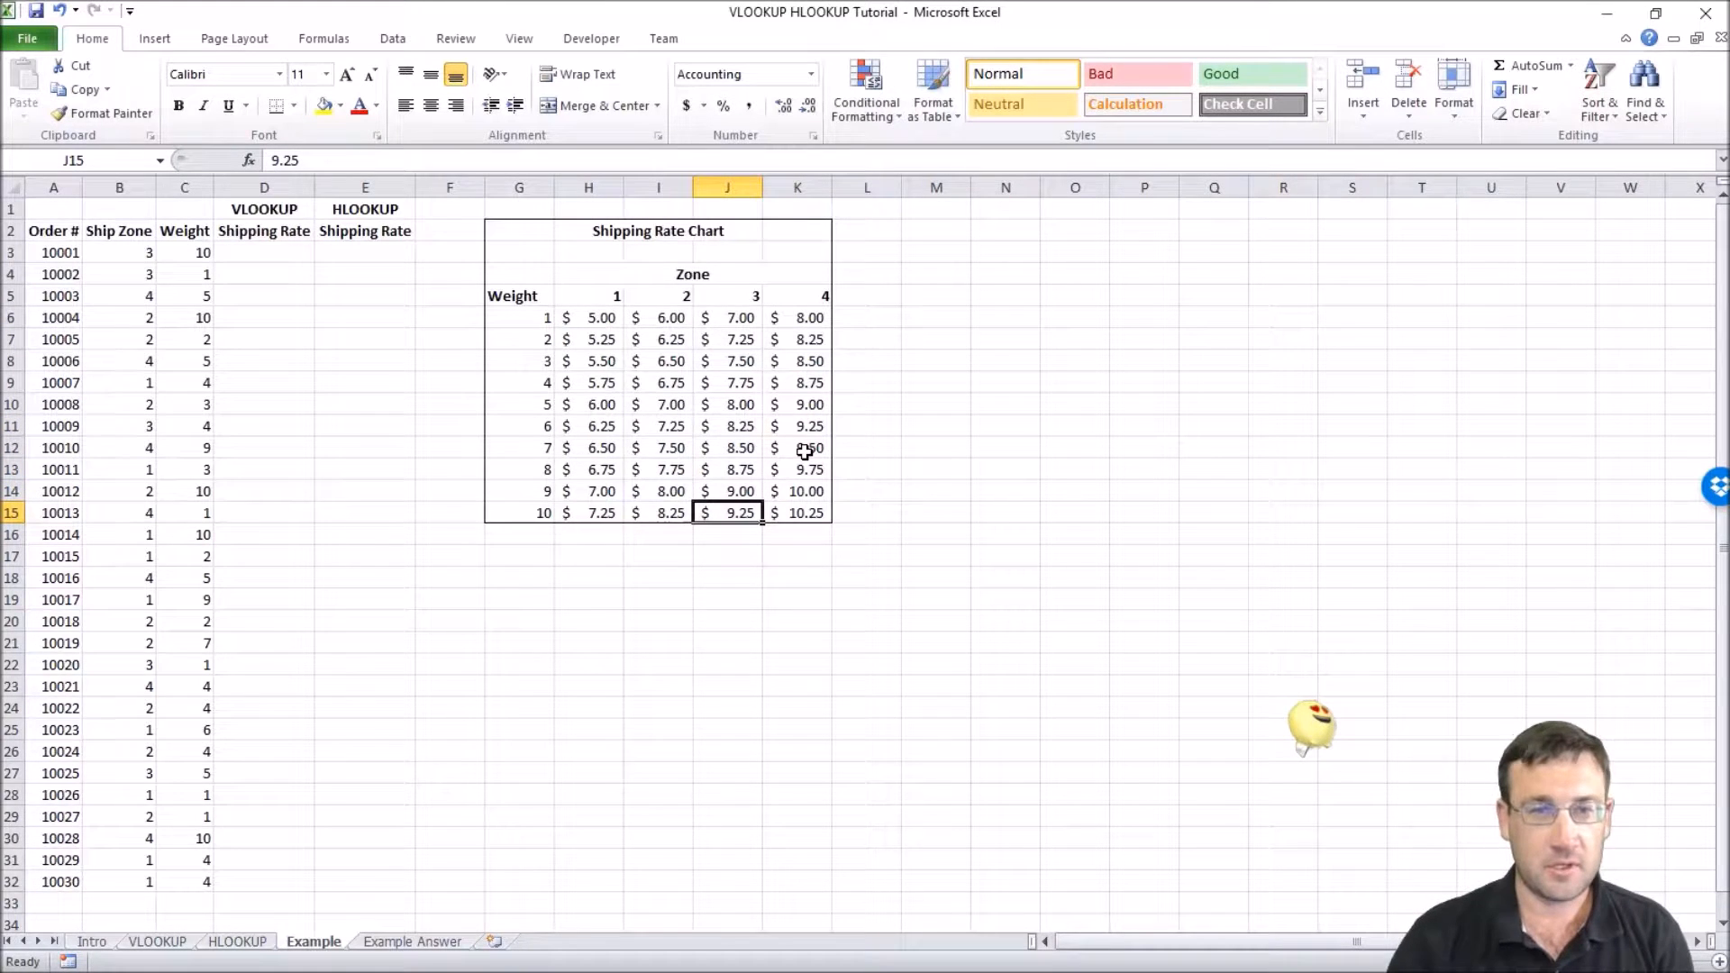
- Examine the empty rate cells D3 and E3, view the completed rates on the Example Answer sheet, and return to the Example sheet
click(285, 259)
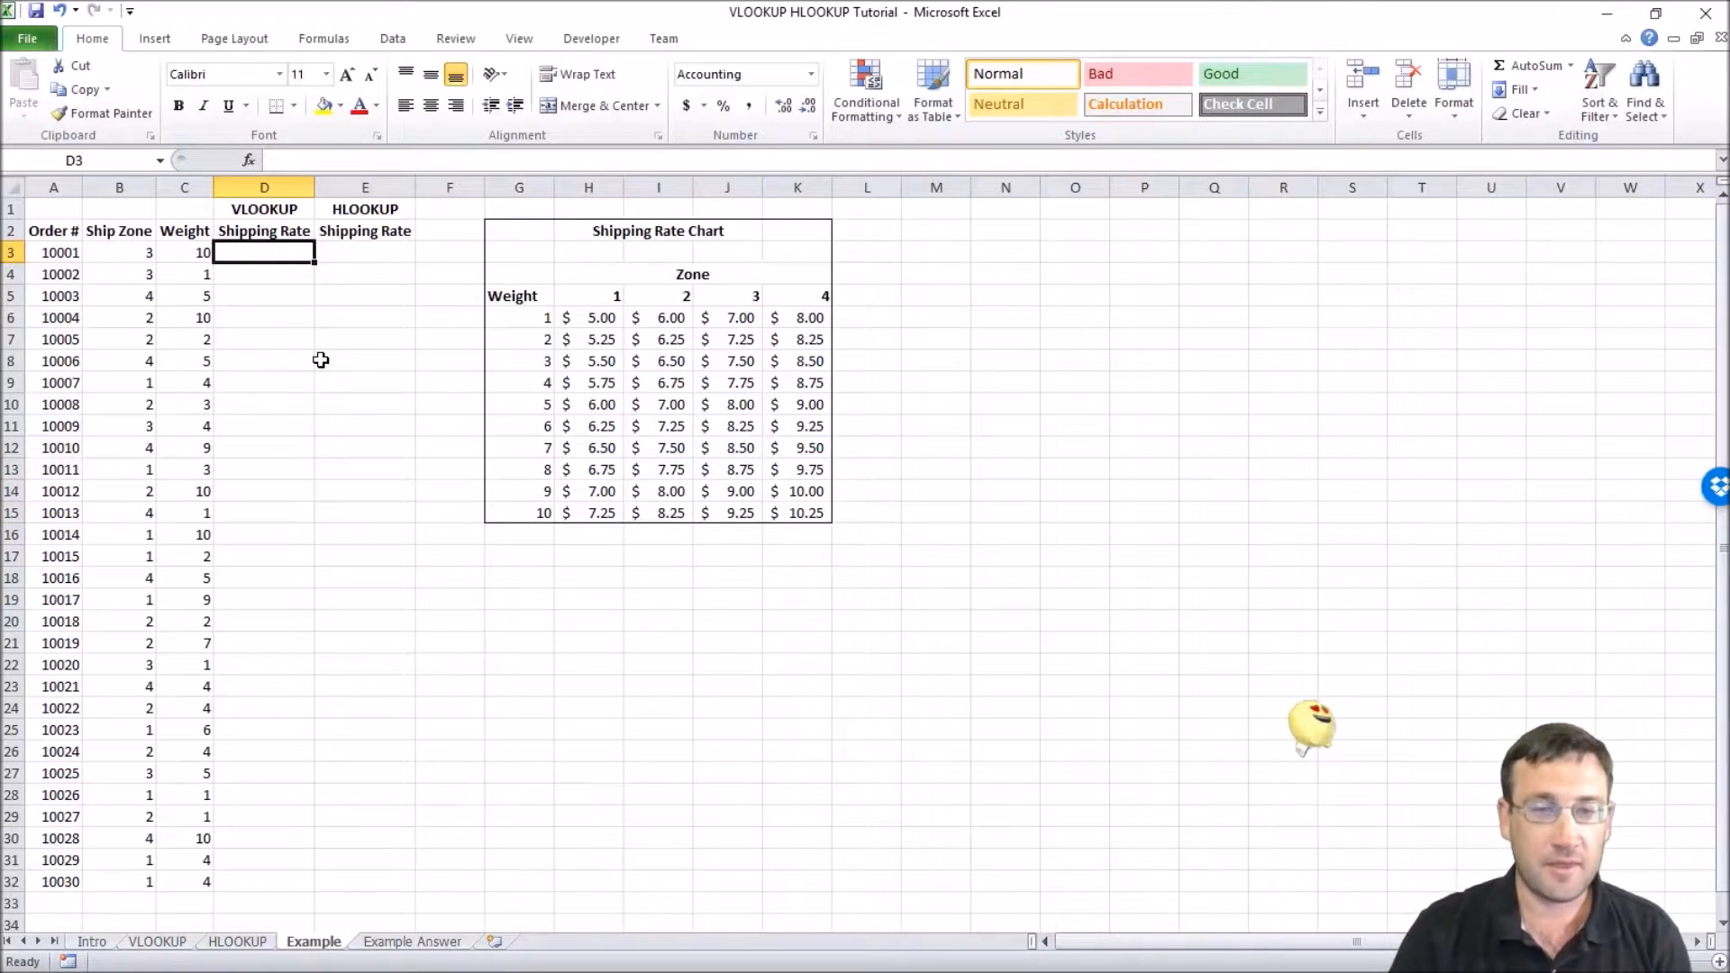
key(Right)
key(Left)
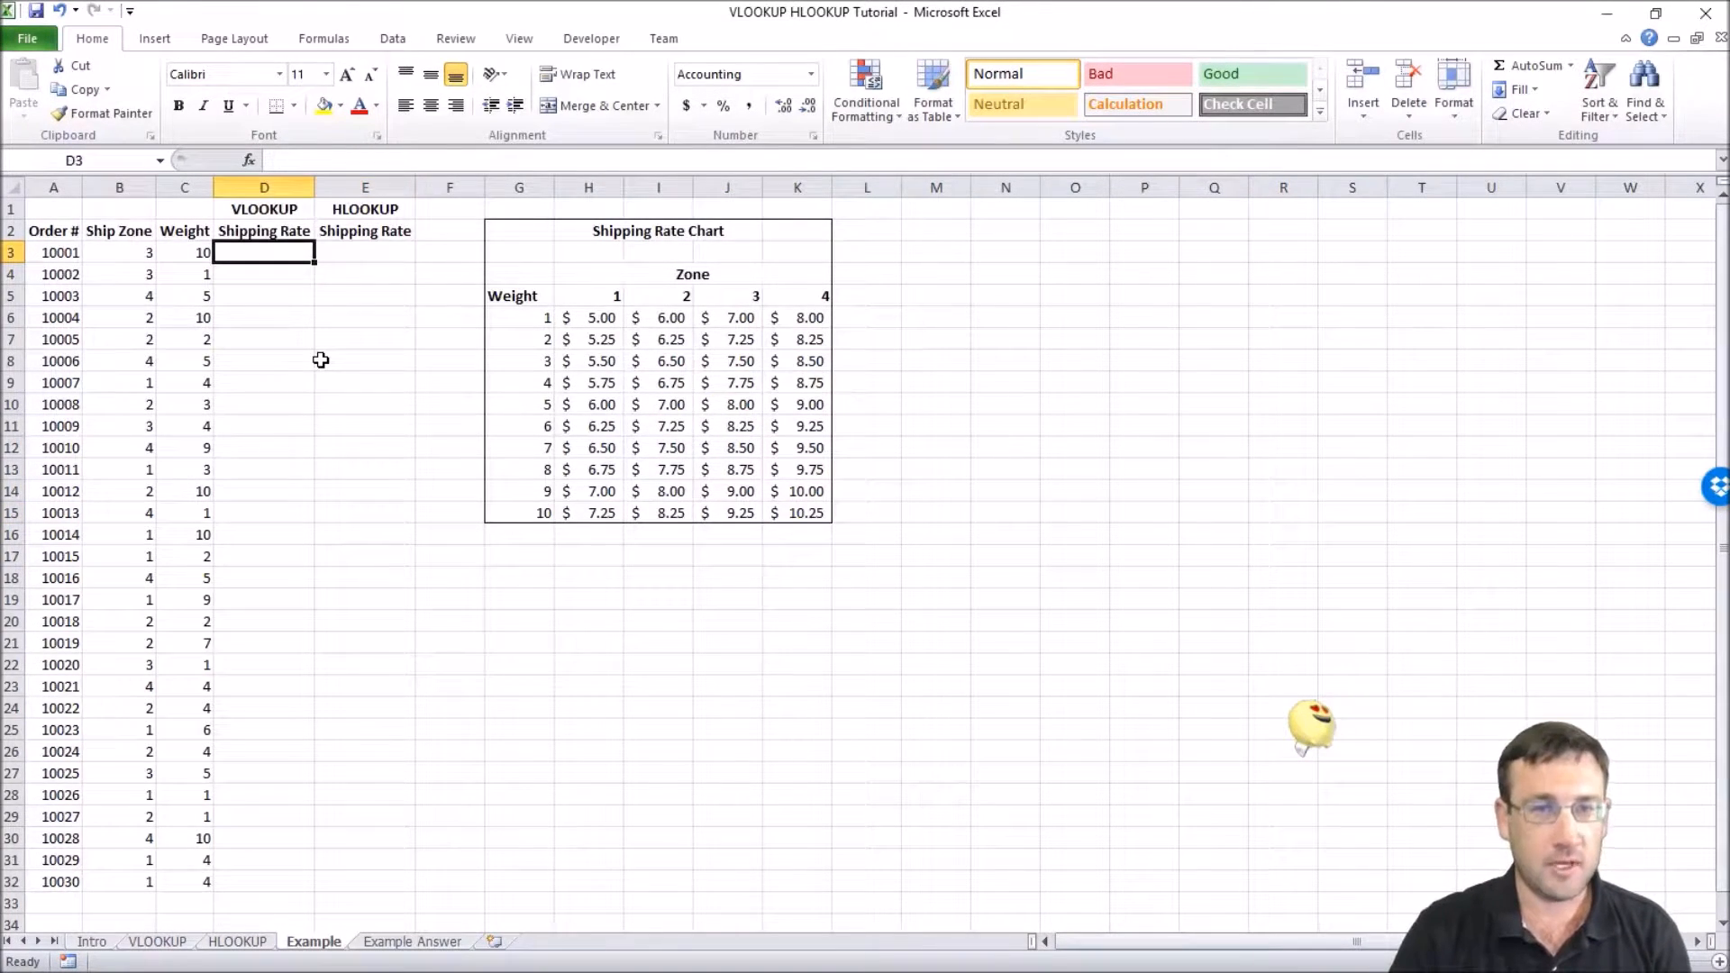
key(Right)
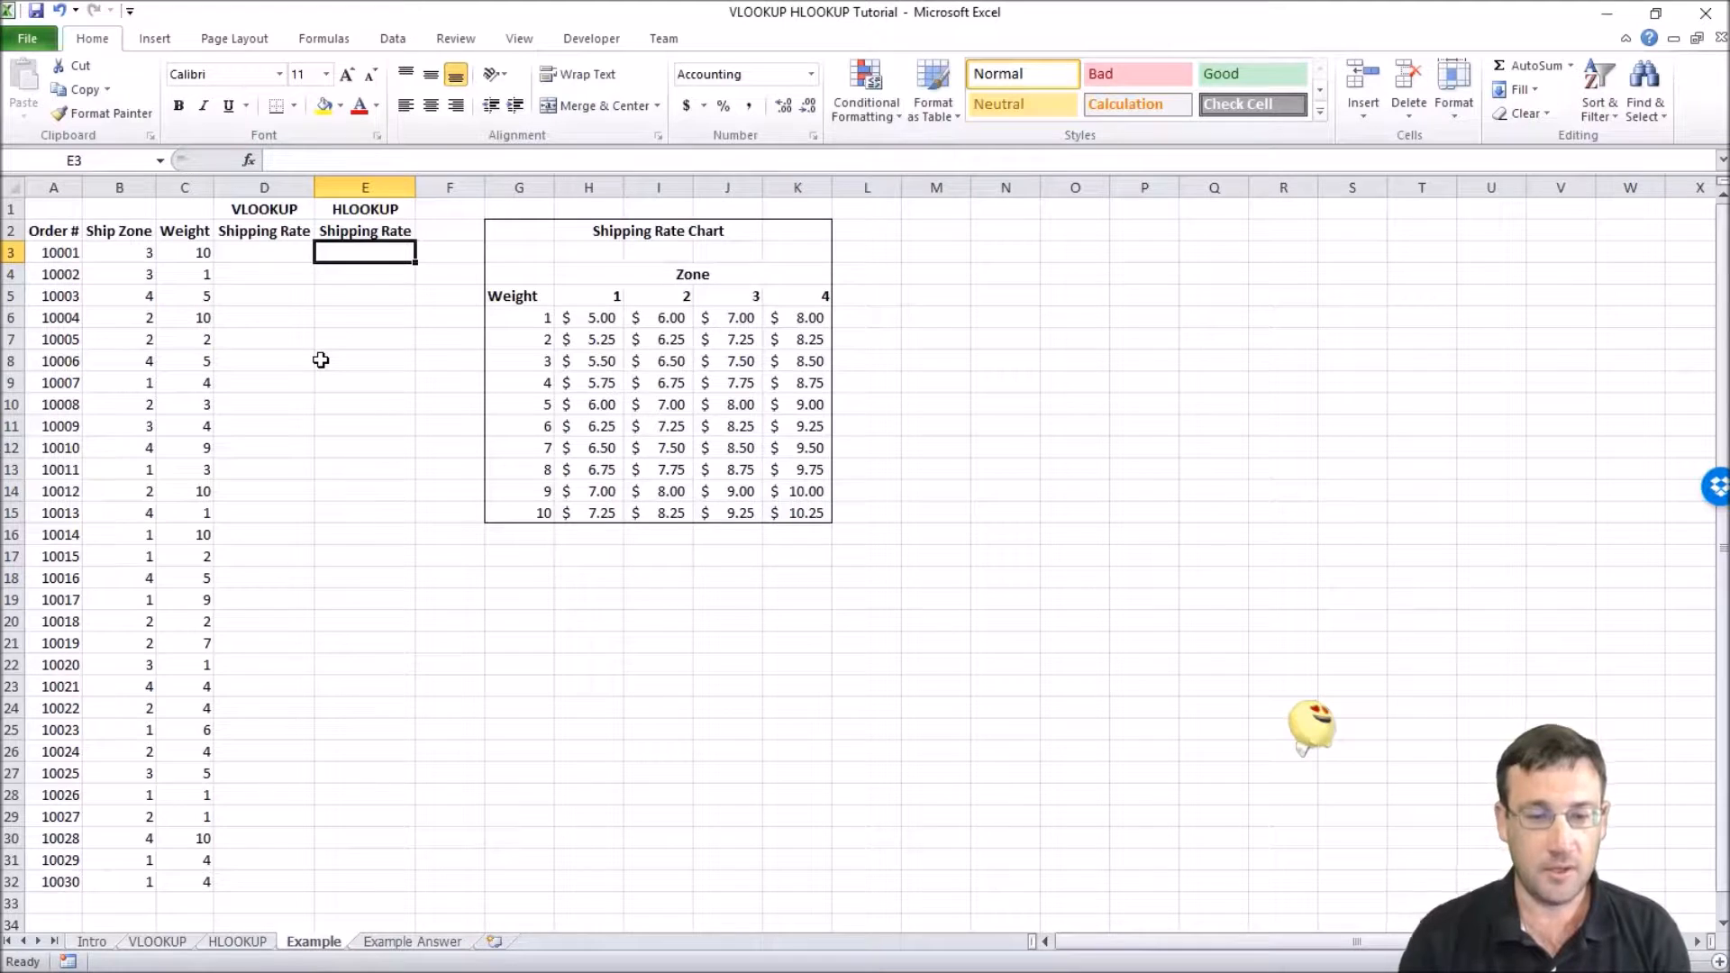
click(421, 935)
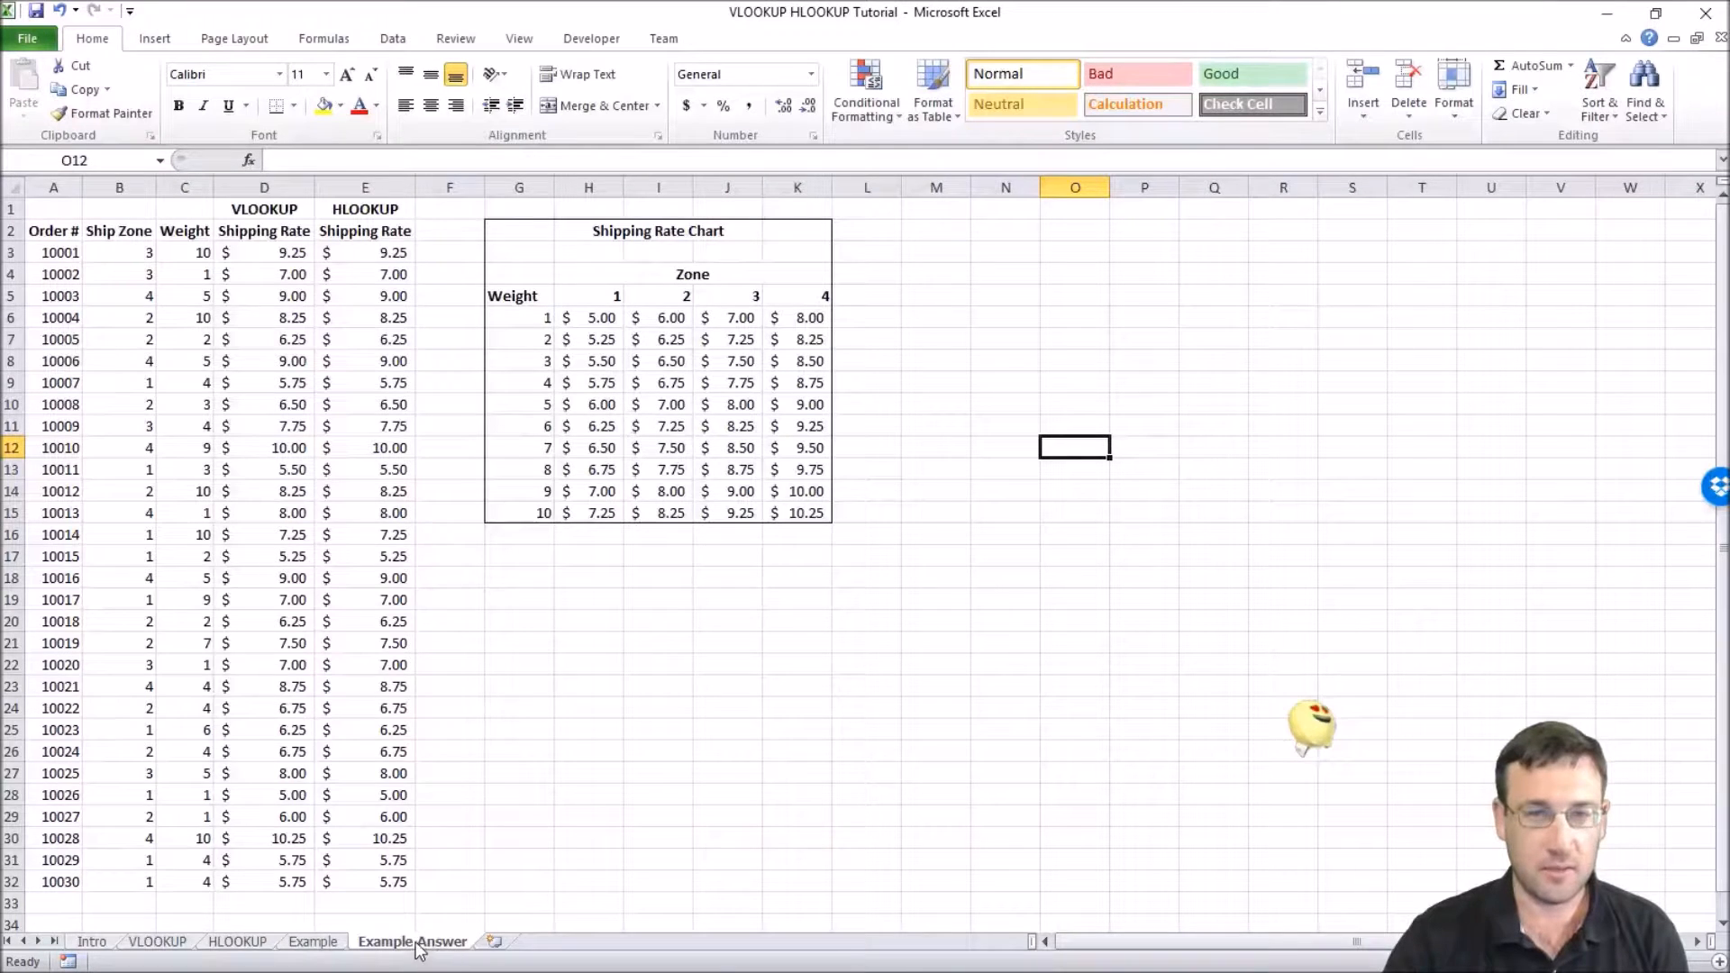
click(315, 942)
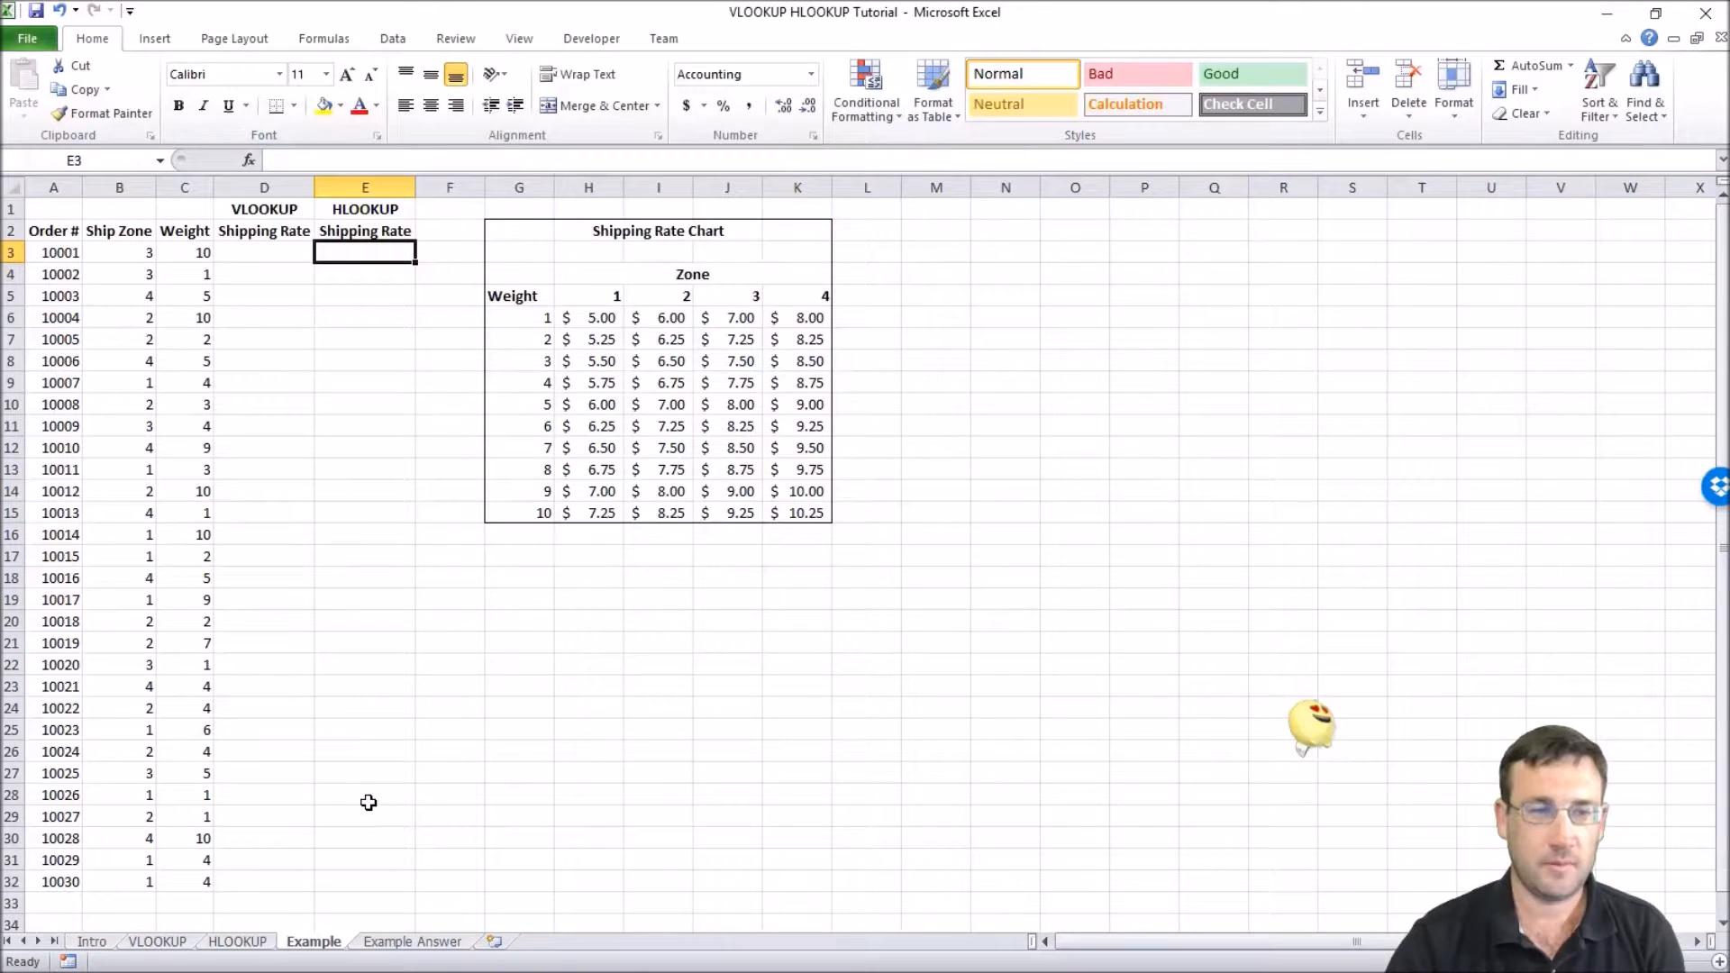
- Start a VLOOKUP formula in D3 with weight C3 as the lookup value and G5:K15 as the table array
key(Left)
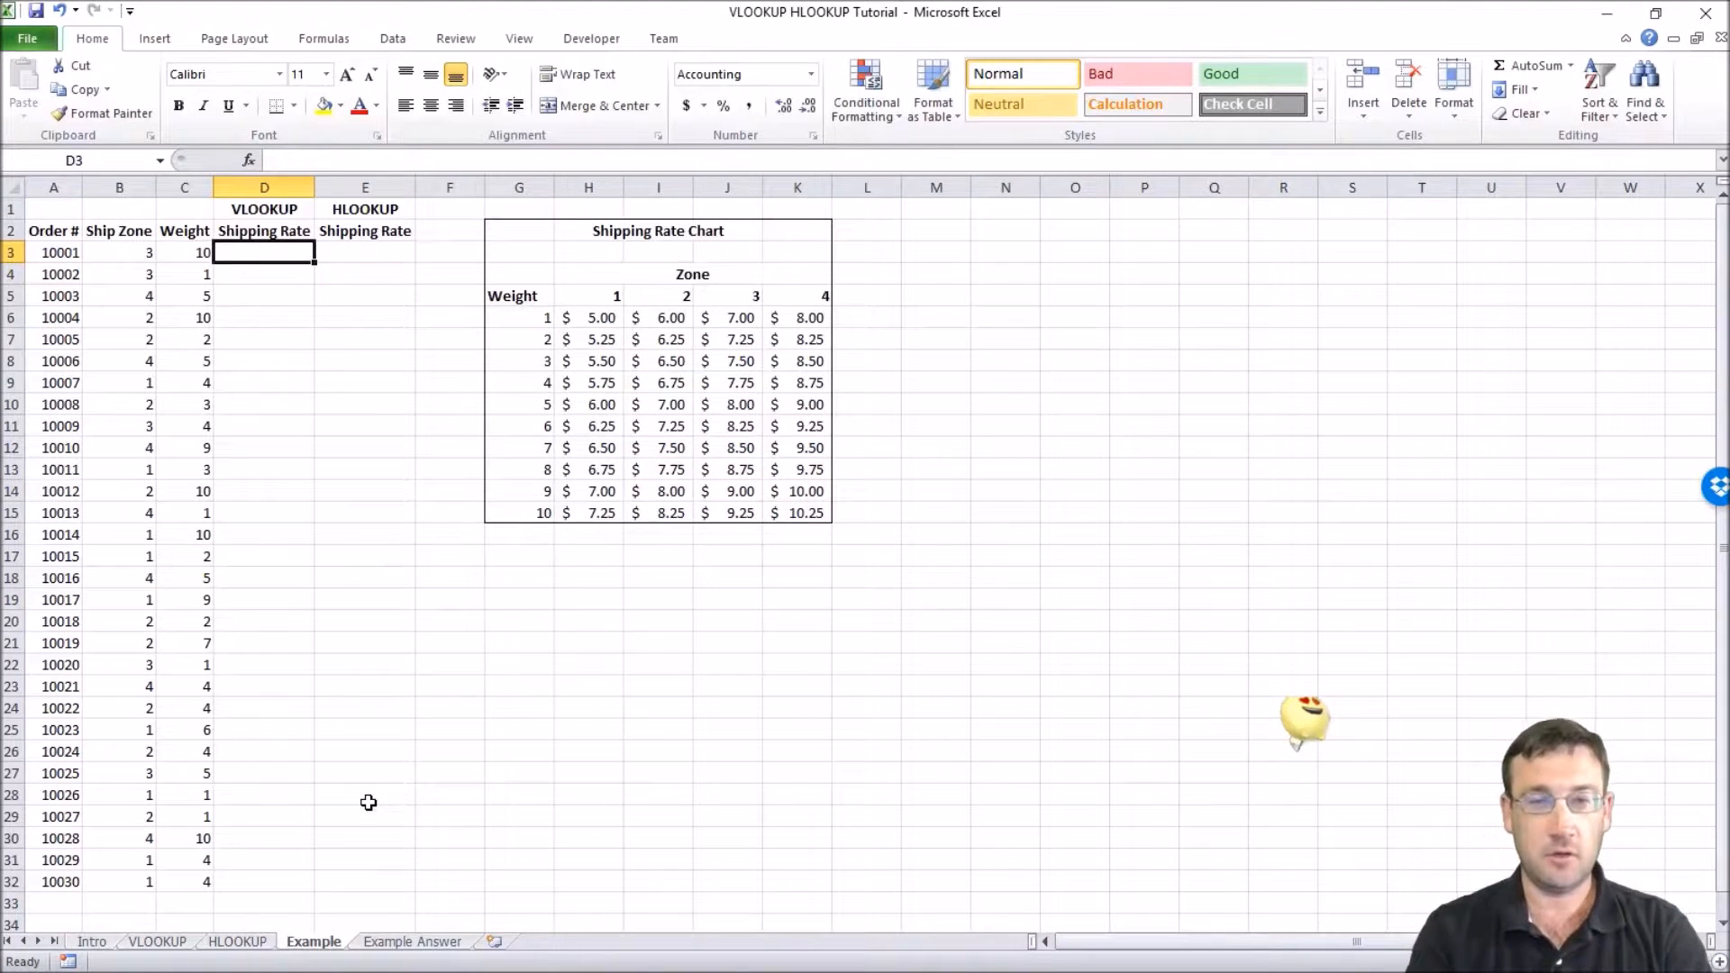
text(=)
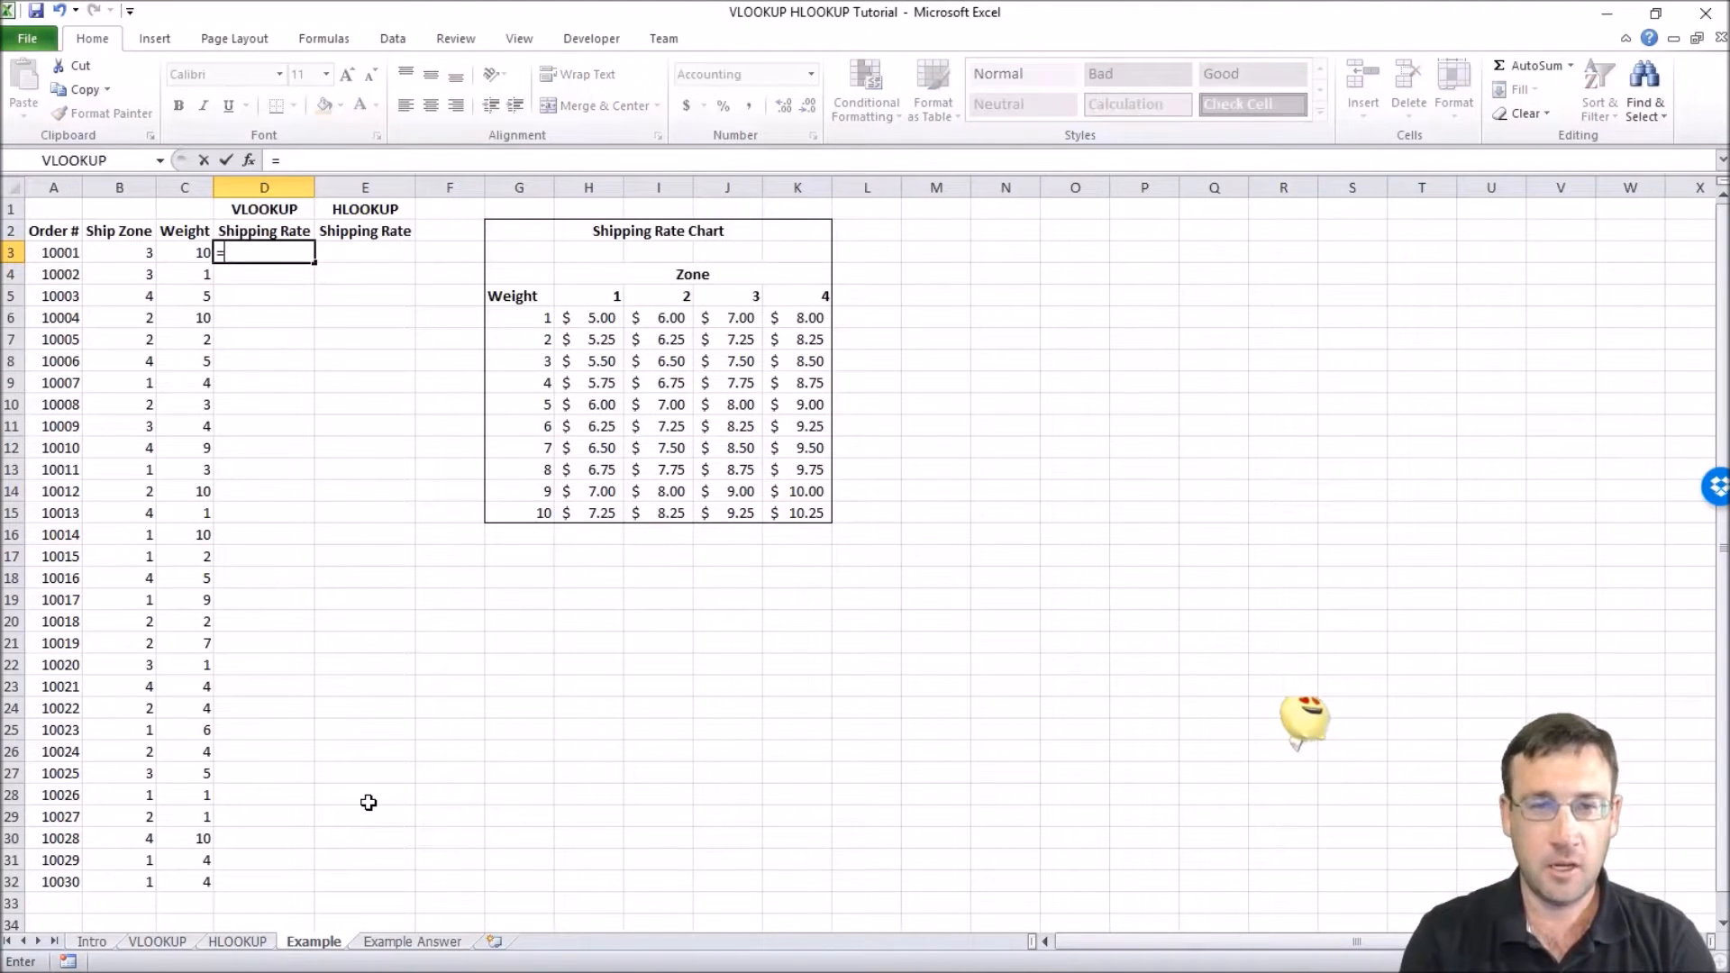
text(VLOOKUP()
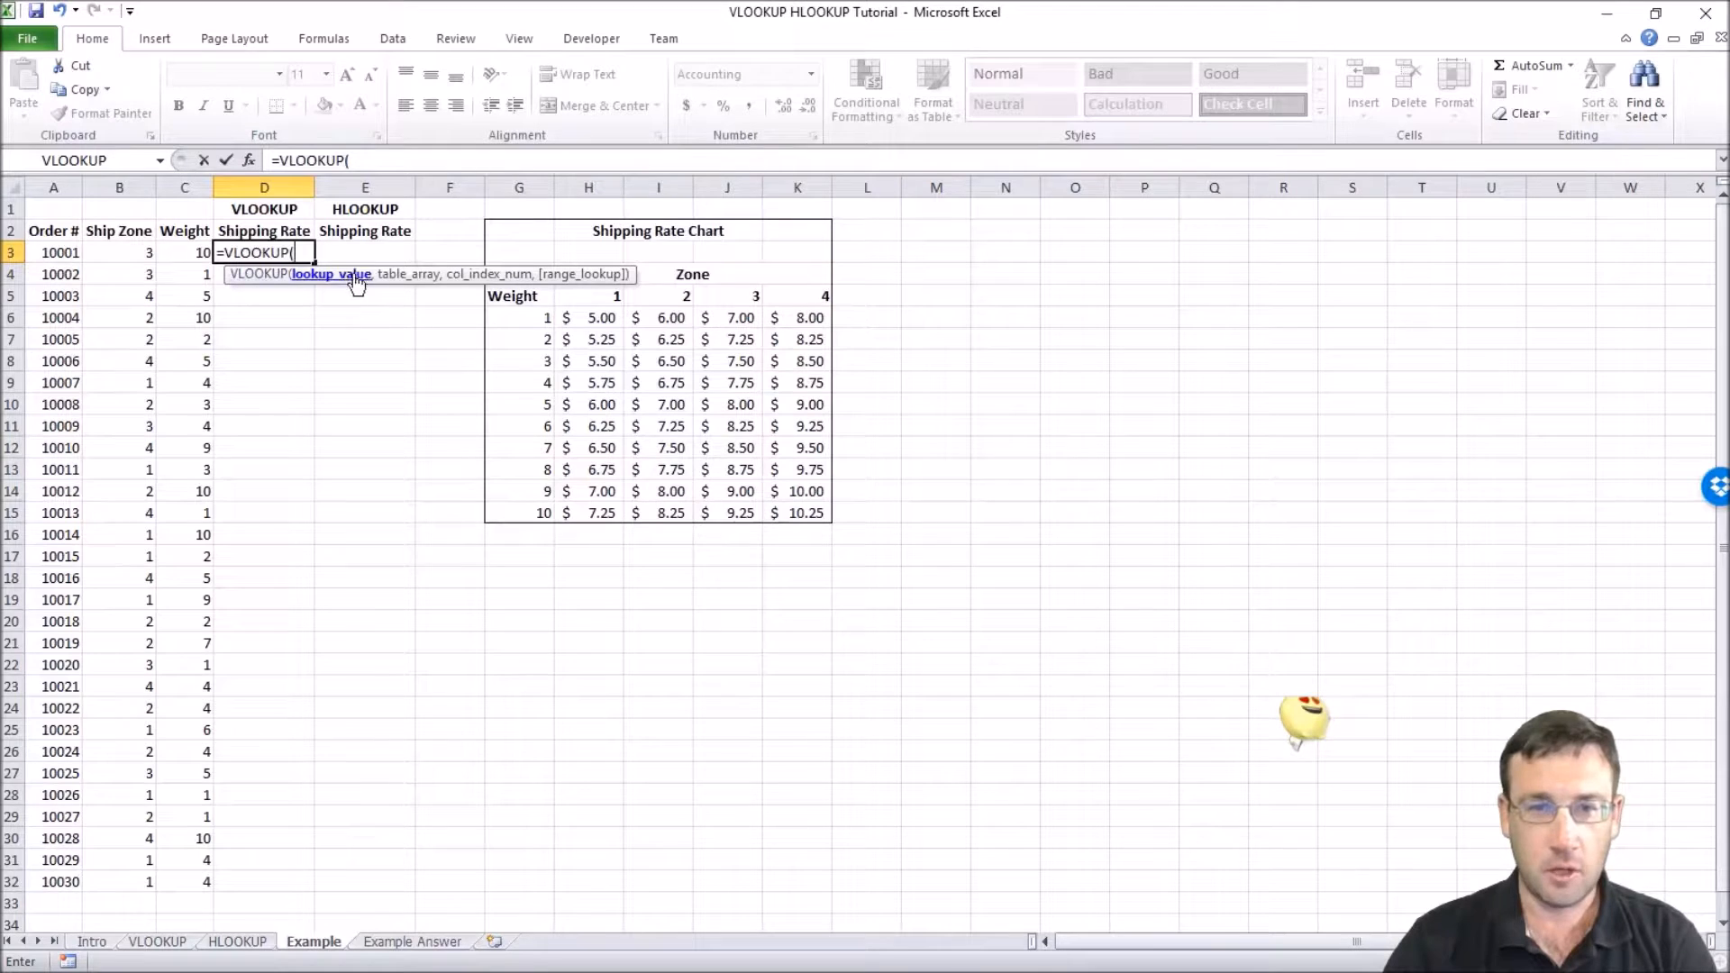
click(193, 253)
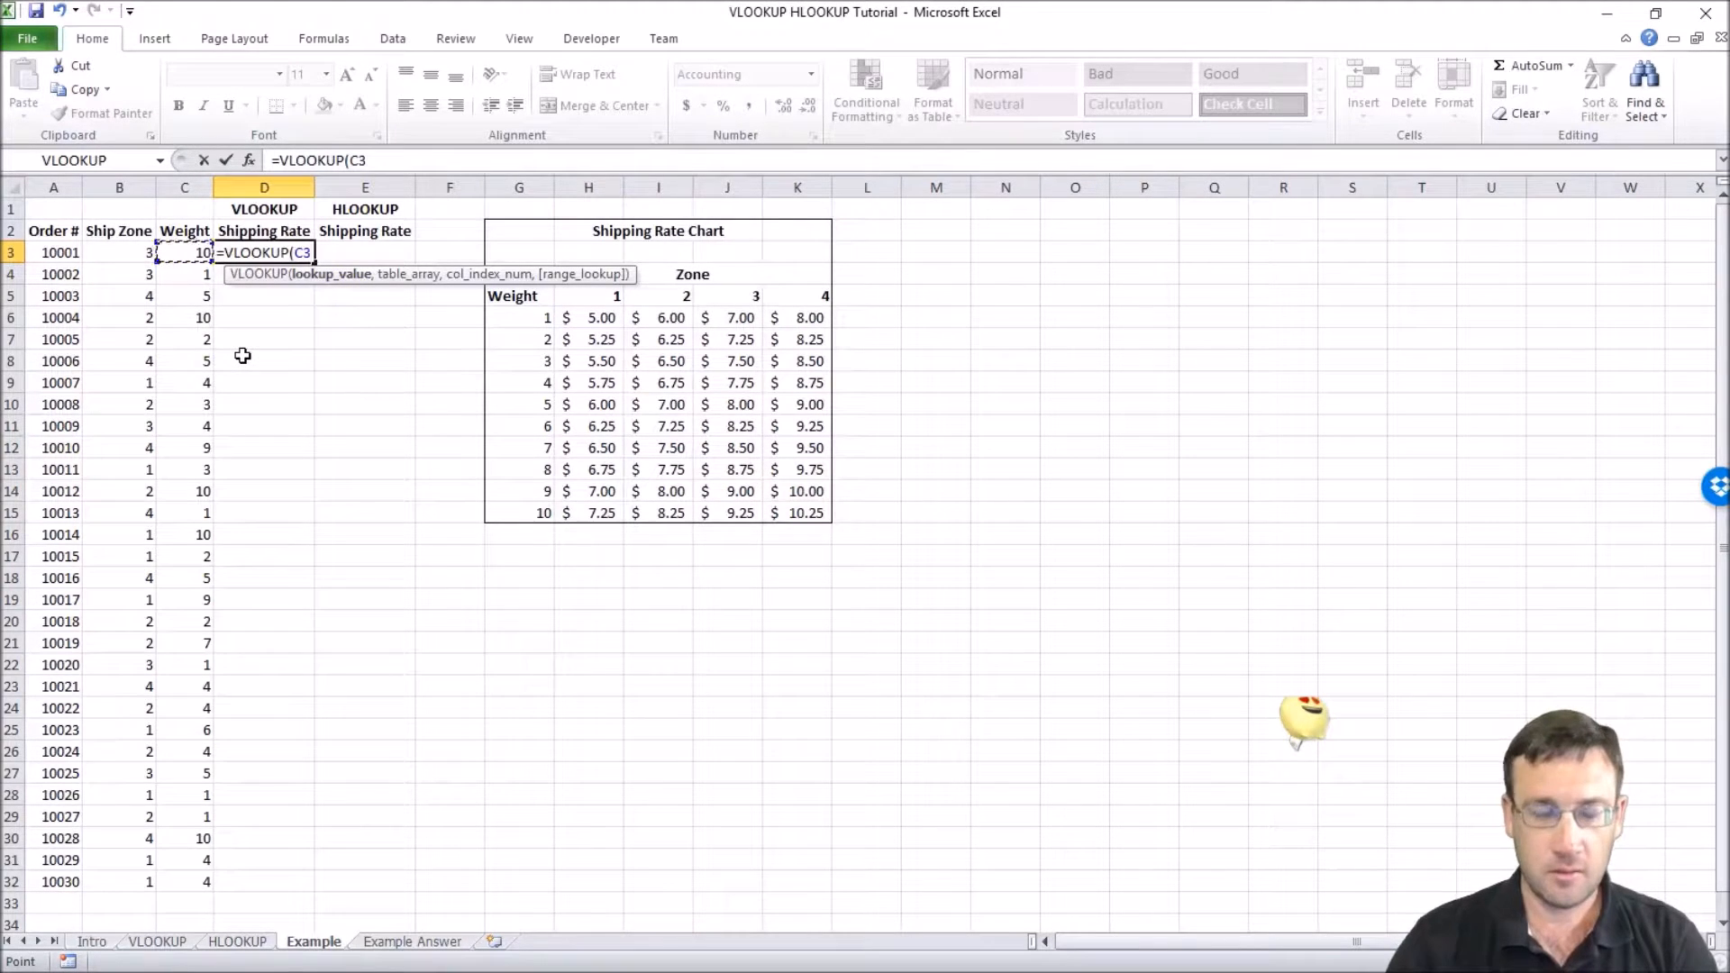
text(,)
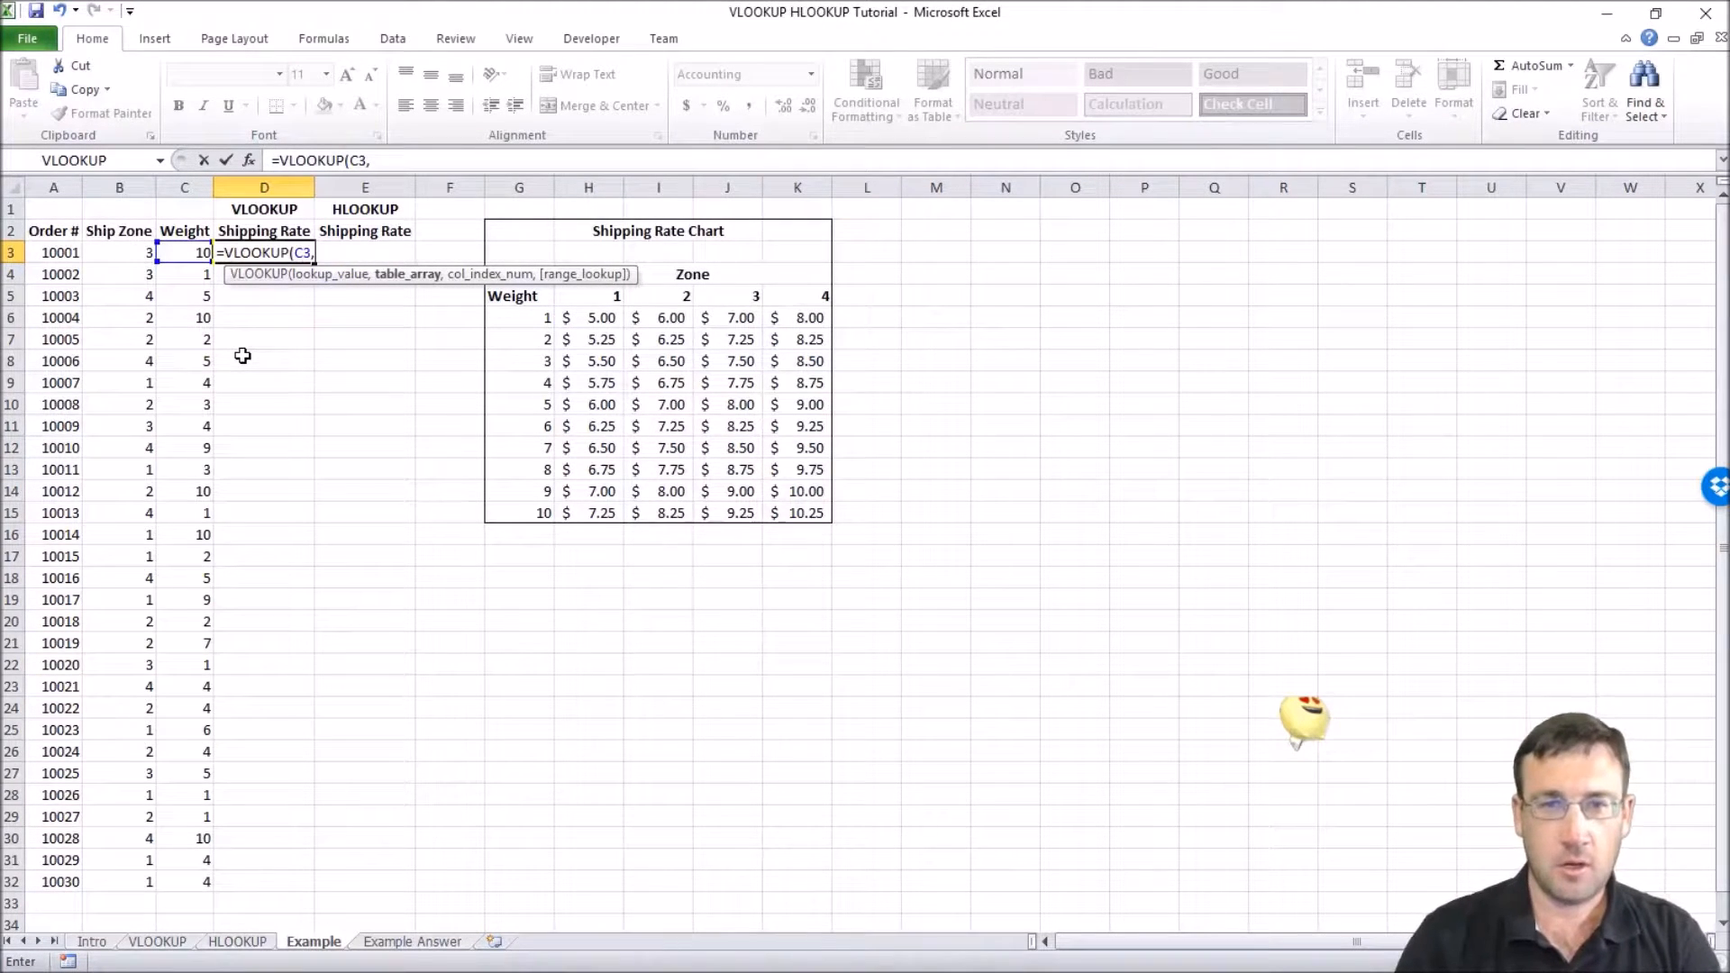
drag(535, 299, 800, 514)
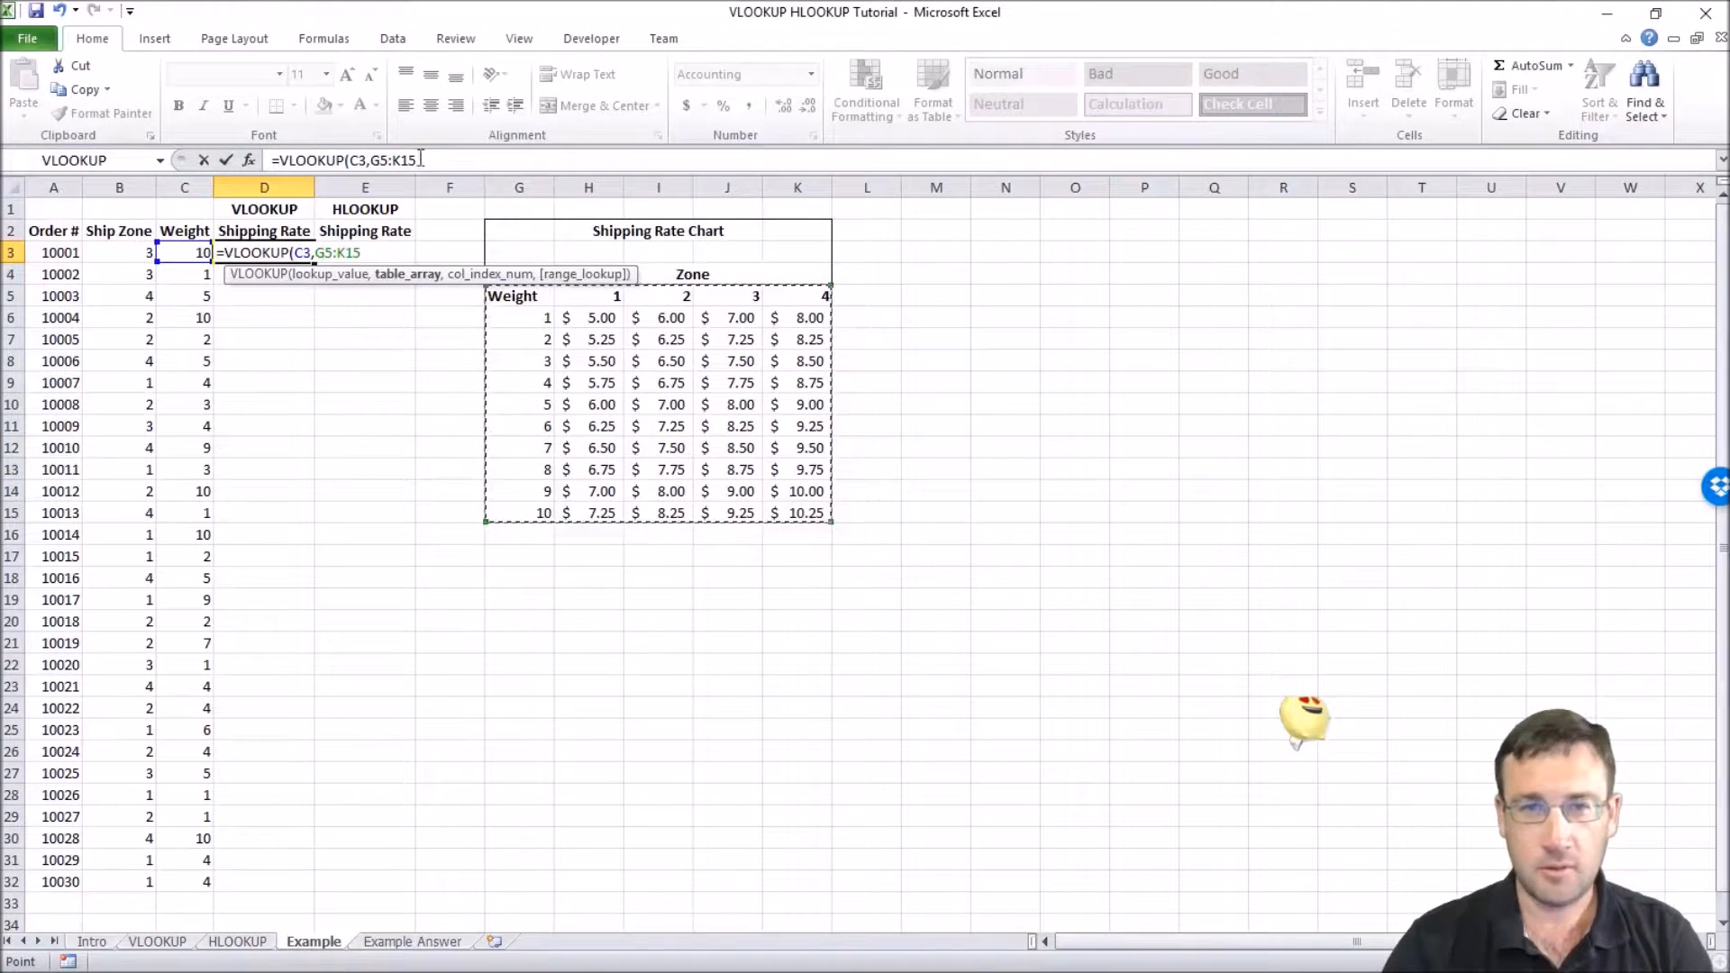
- Make the table array in the D3 formula absolute as $G$5:$K$15
click(370, 165)
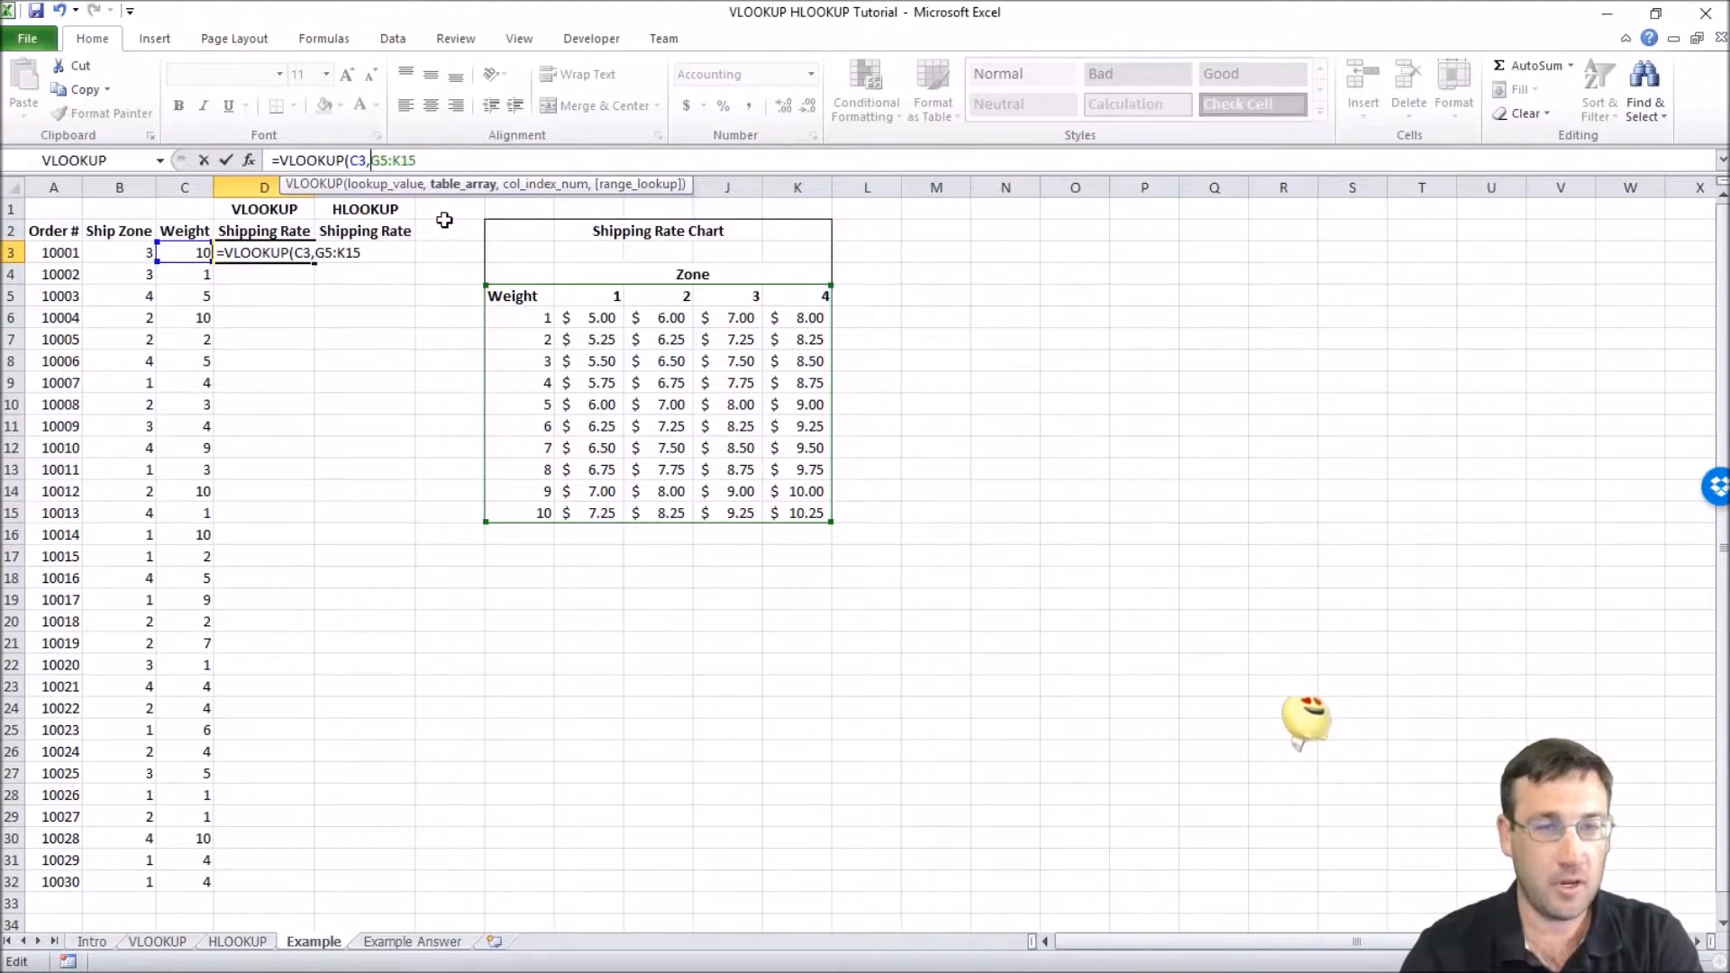
text($)
key(Right)
text($)
key(Right)
text($)
key(BackSpace)
key(Right)
text($)
key(Right)
text($)
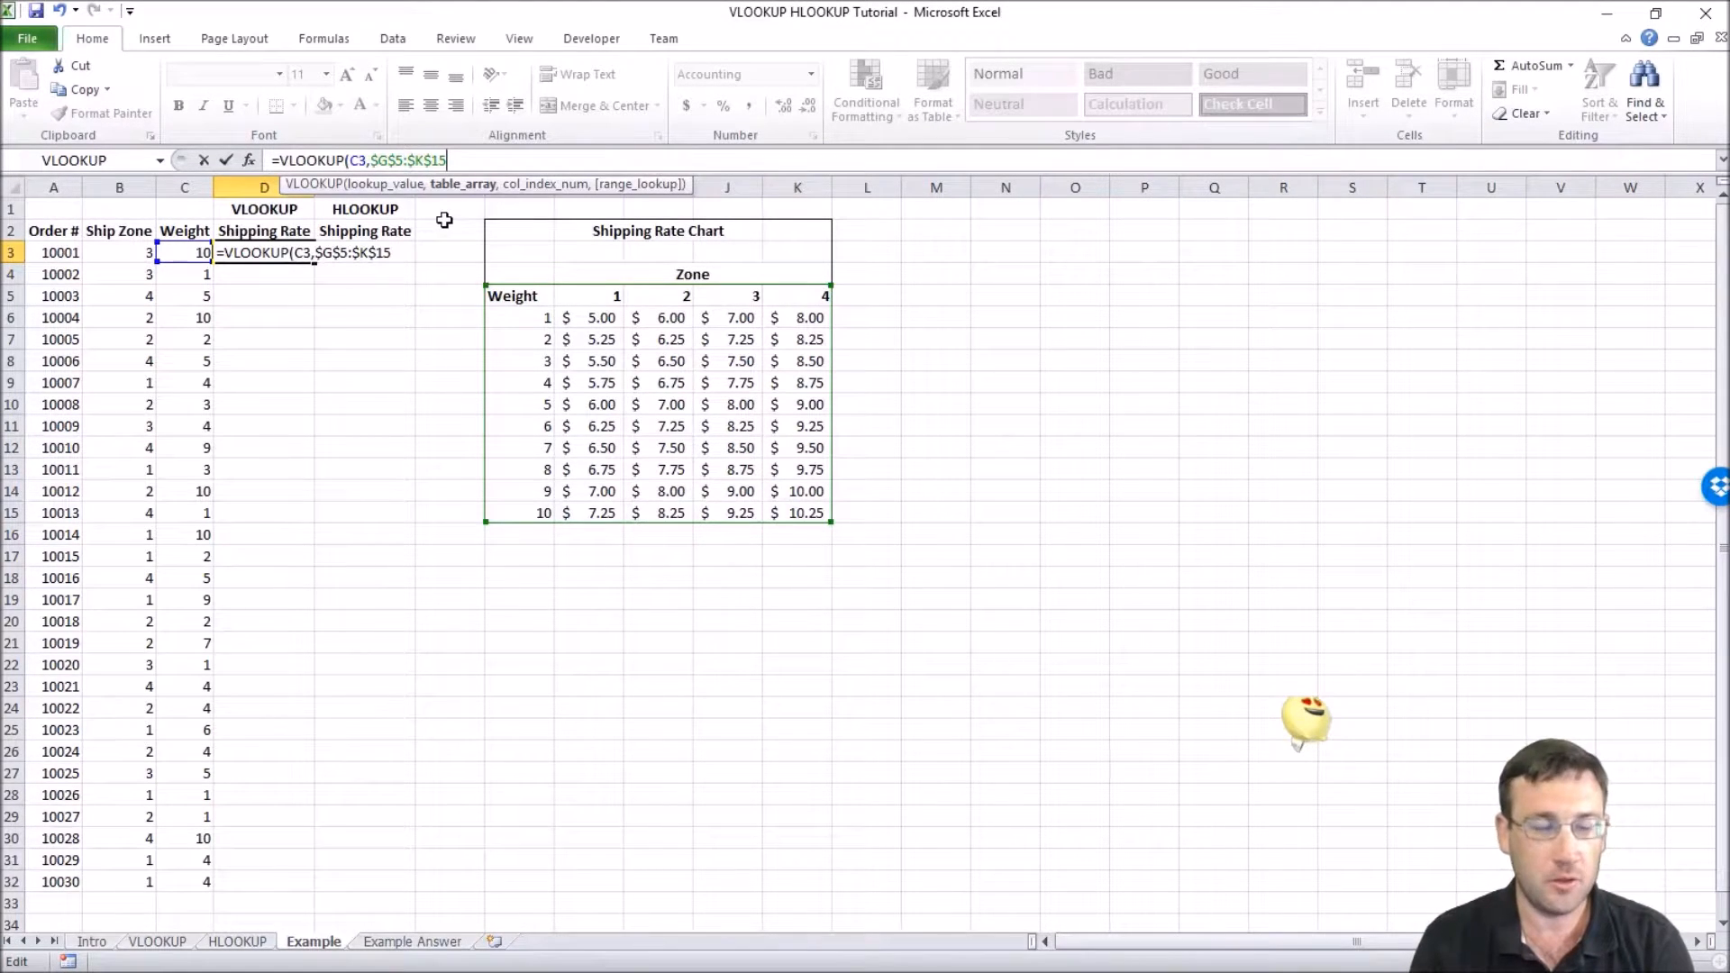
- Complete the D3 VLOOKUP with B3+1 as the column index and FALSE for an exact match
text(,)
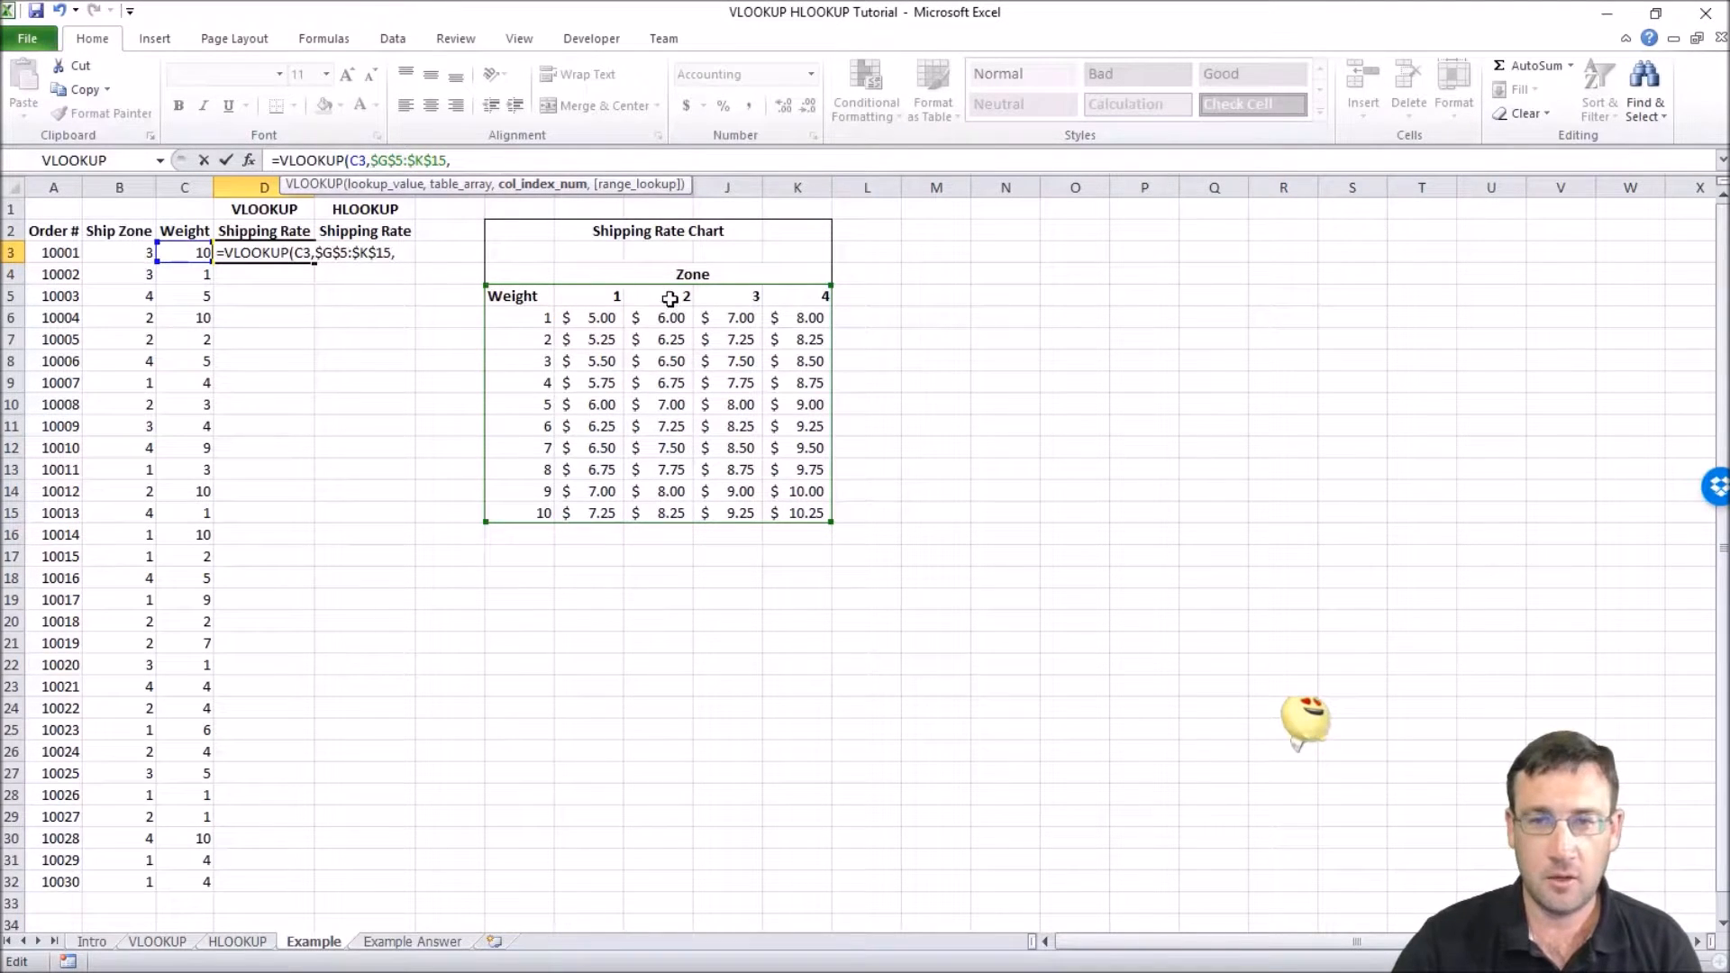
click(134, 252)
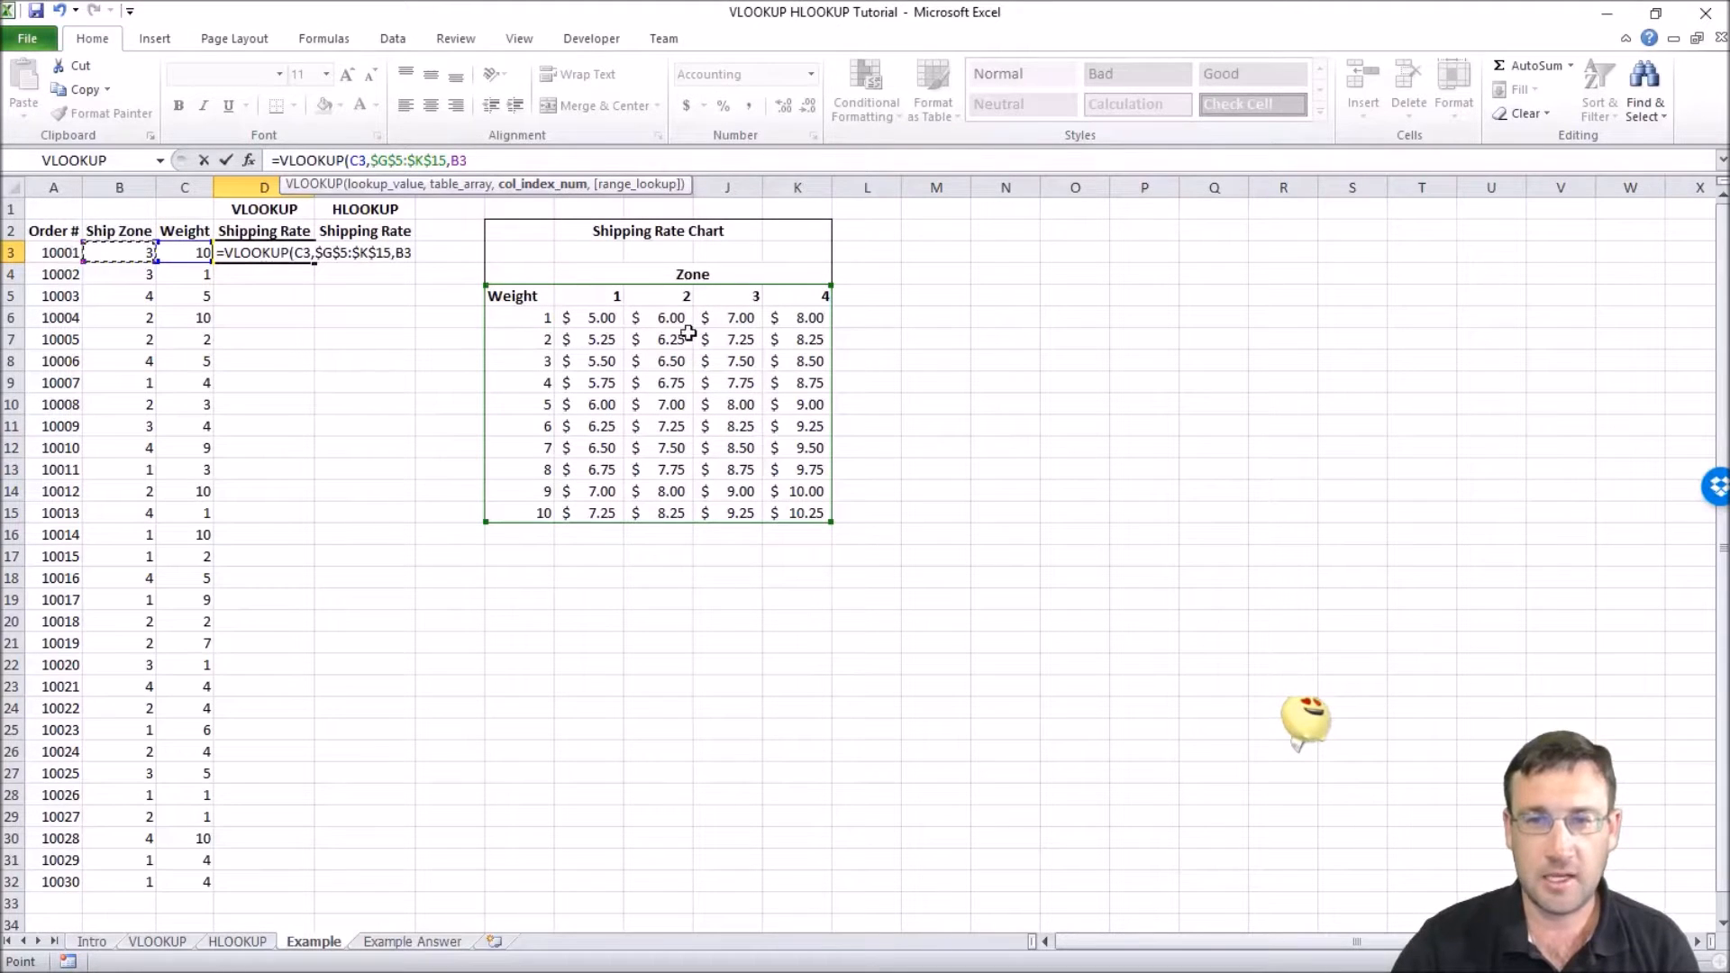
text(+1)
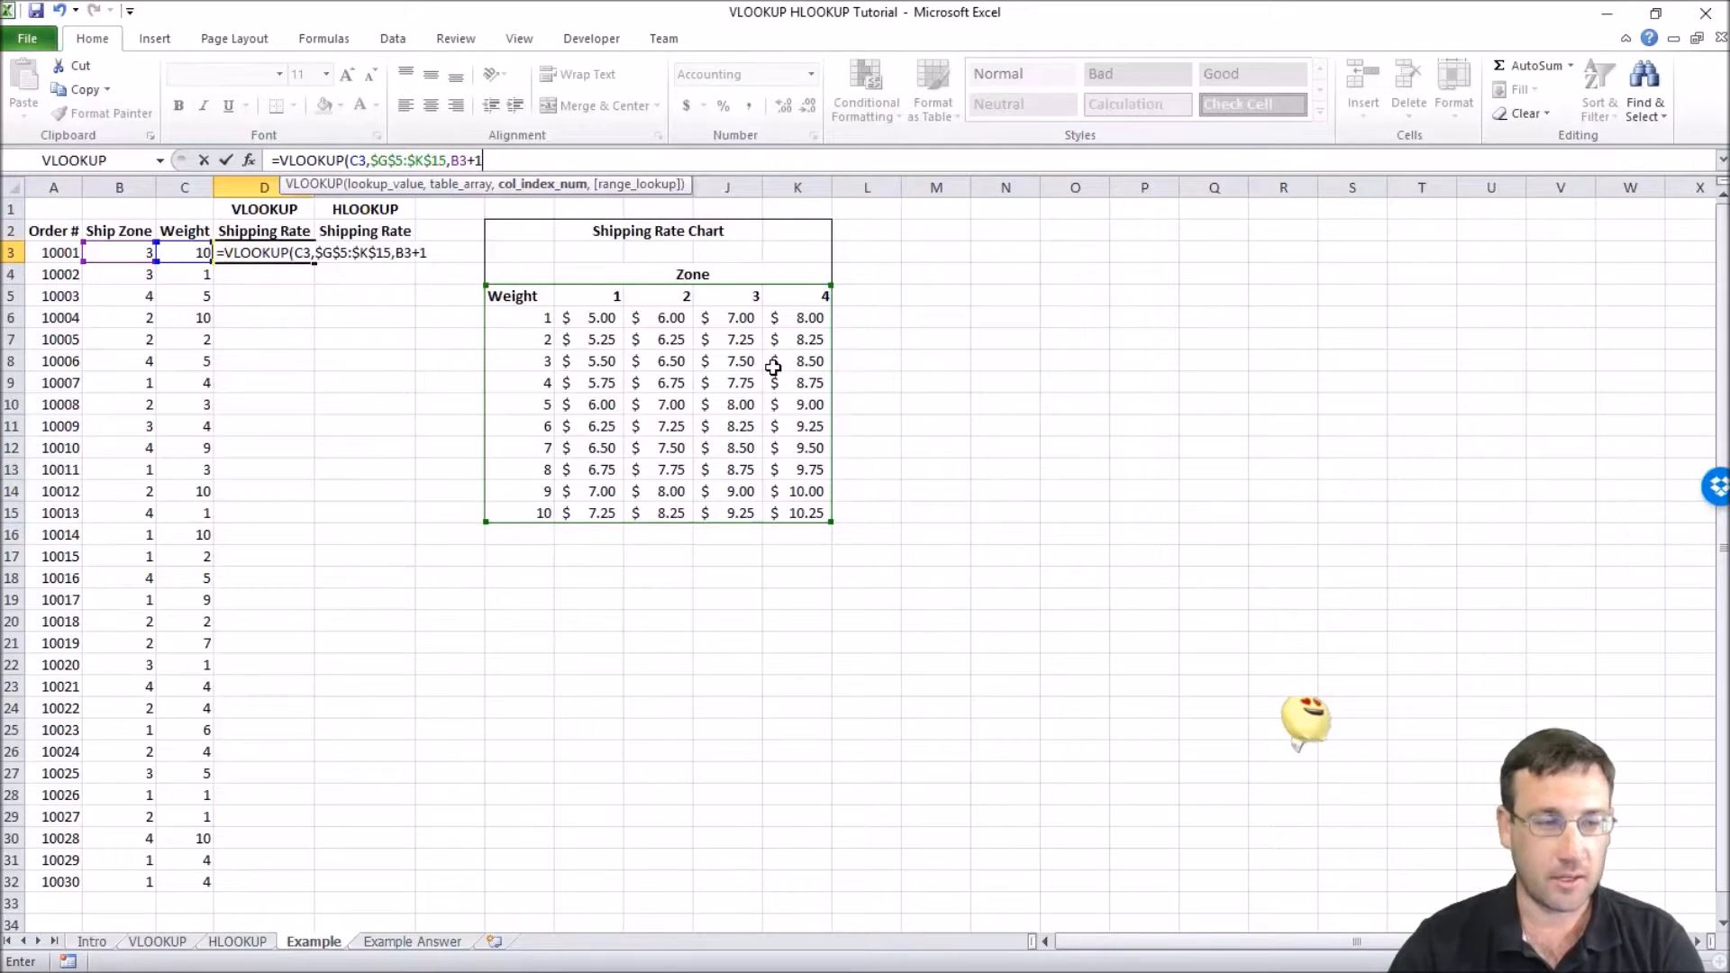
text(,)
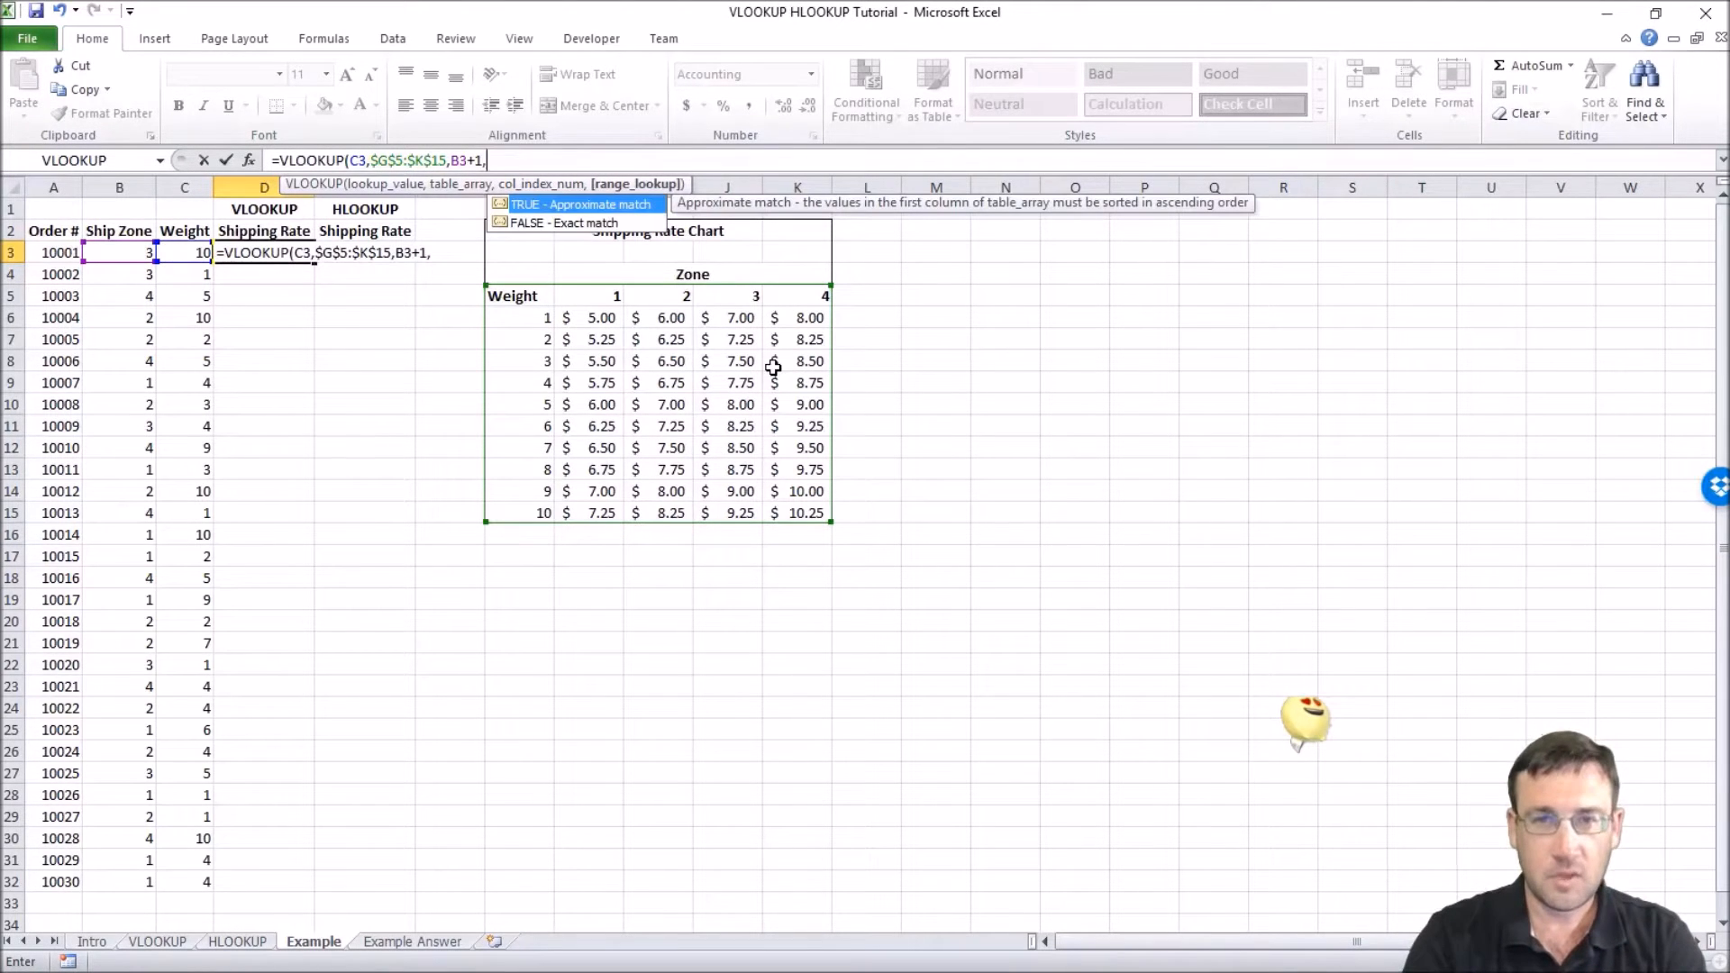
text(FALSE))
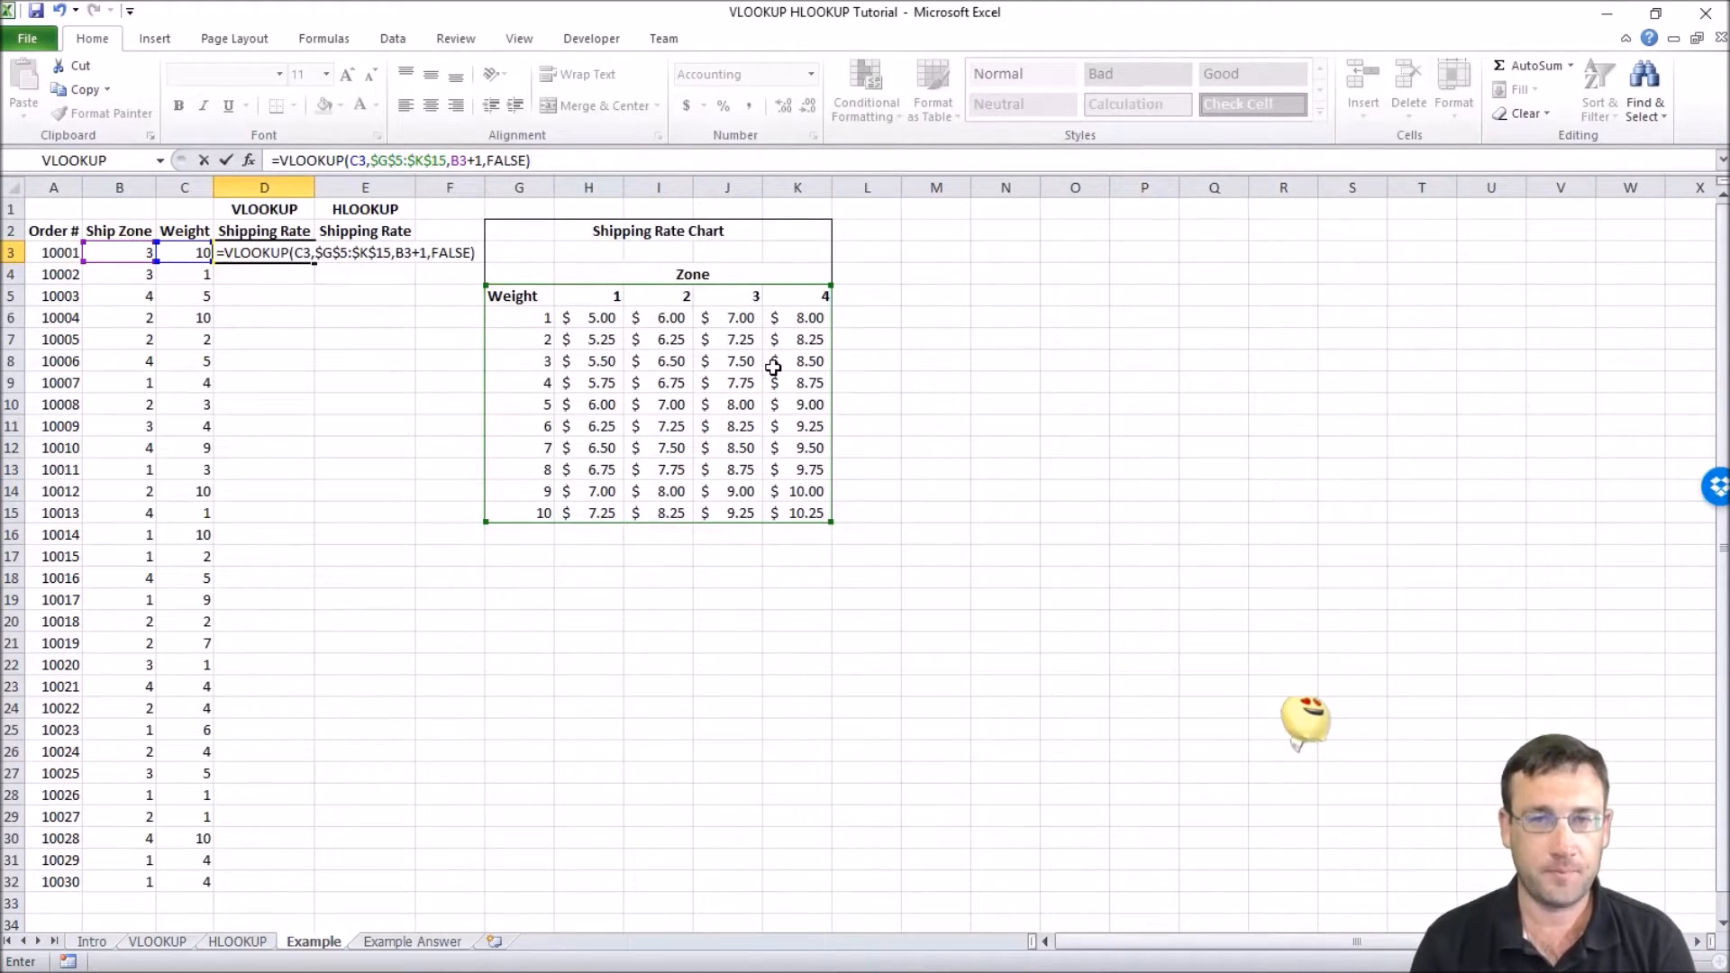
key(Return)
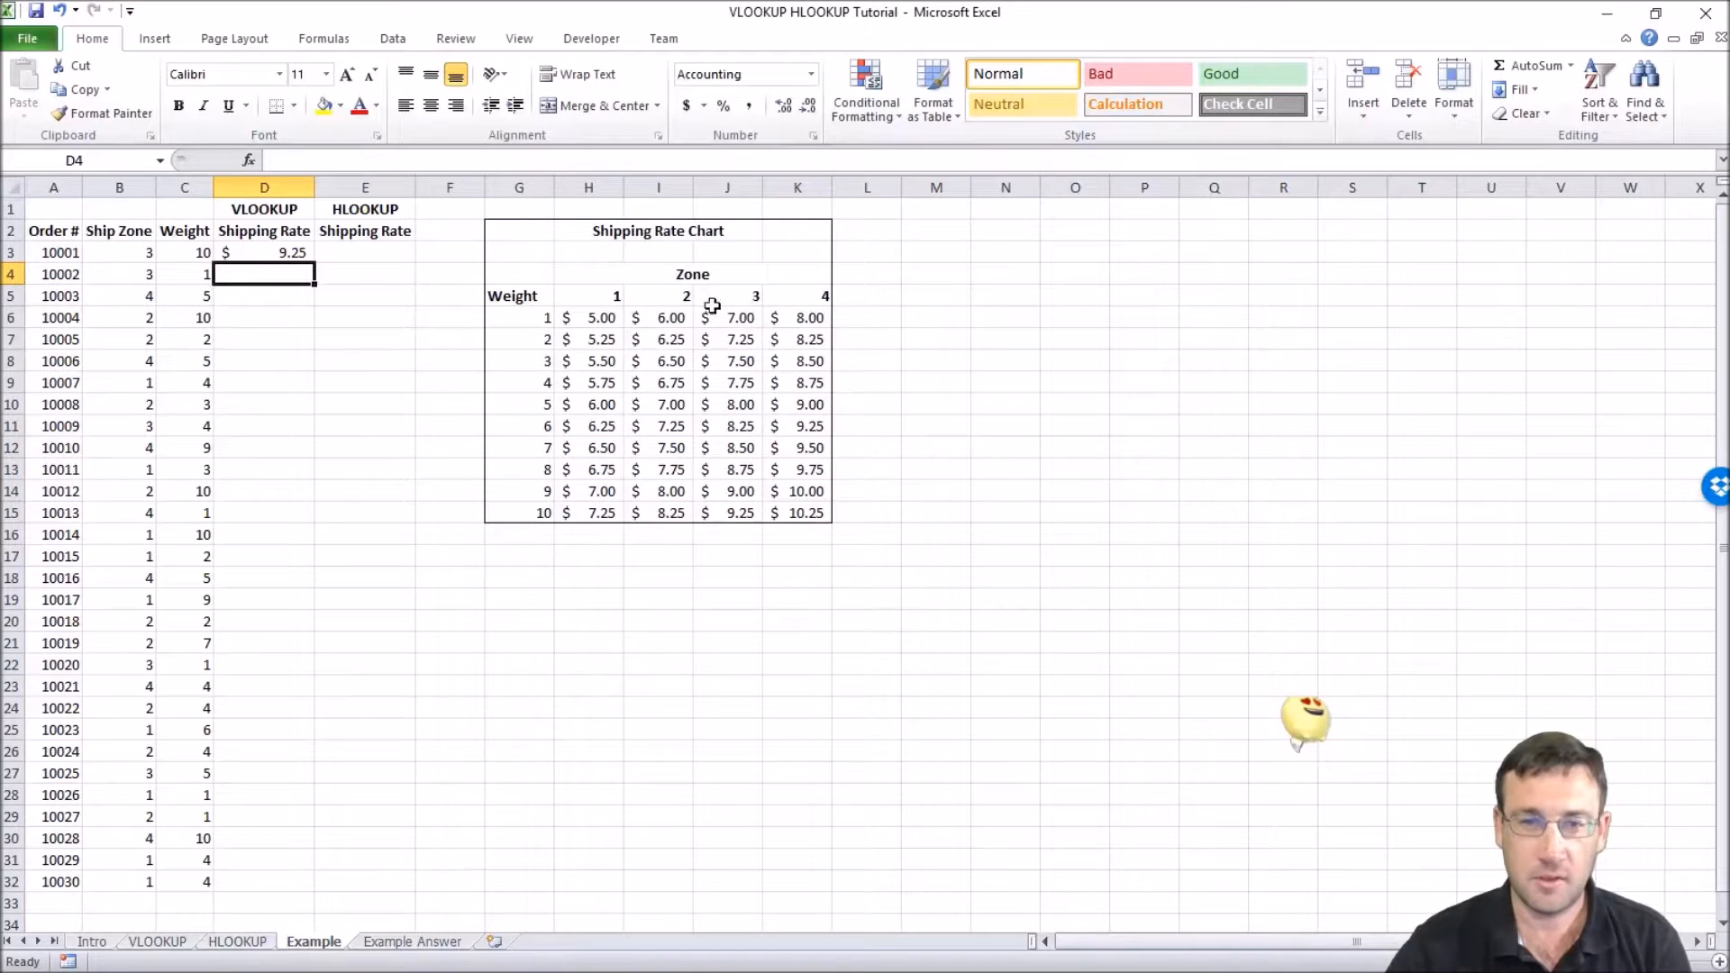
- Check the D3 result against the rate chart by following the zone 3 column down to weight 10
click(756, 300)
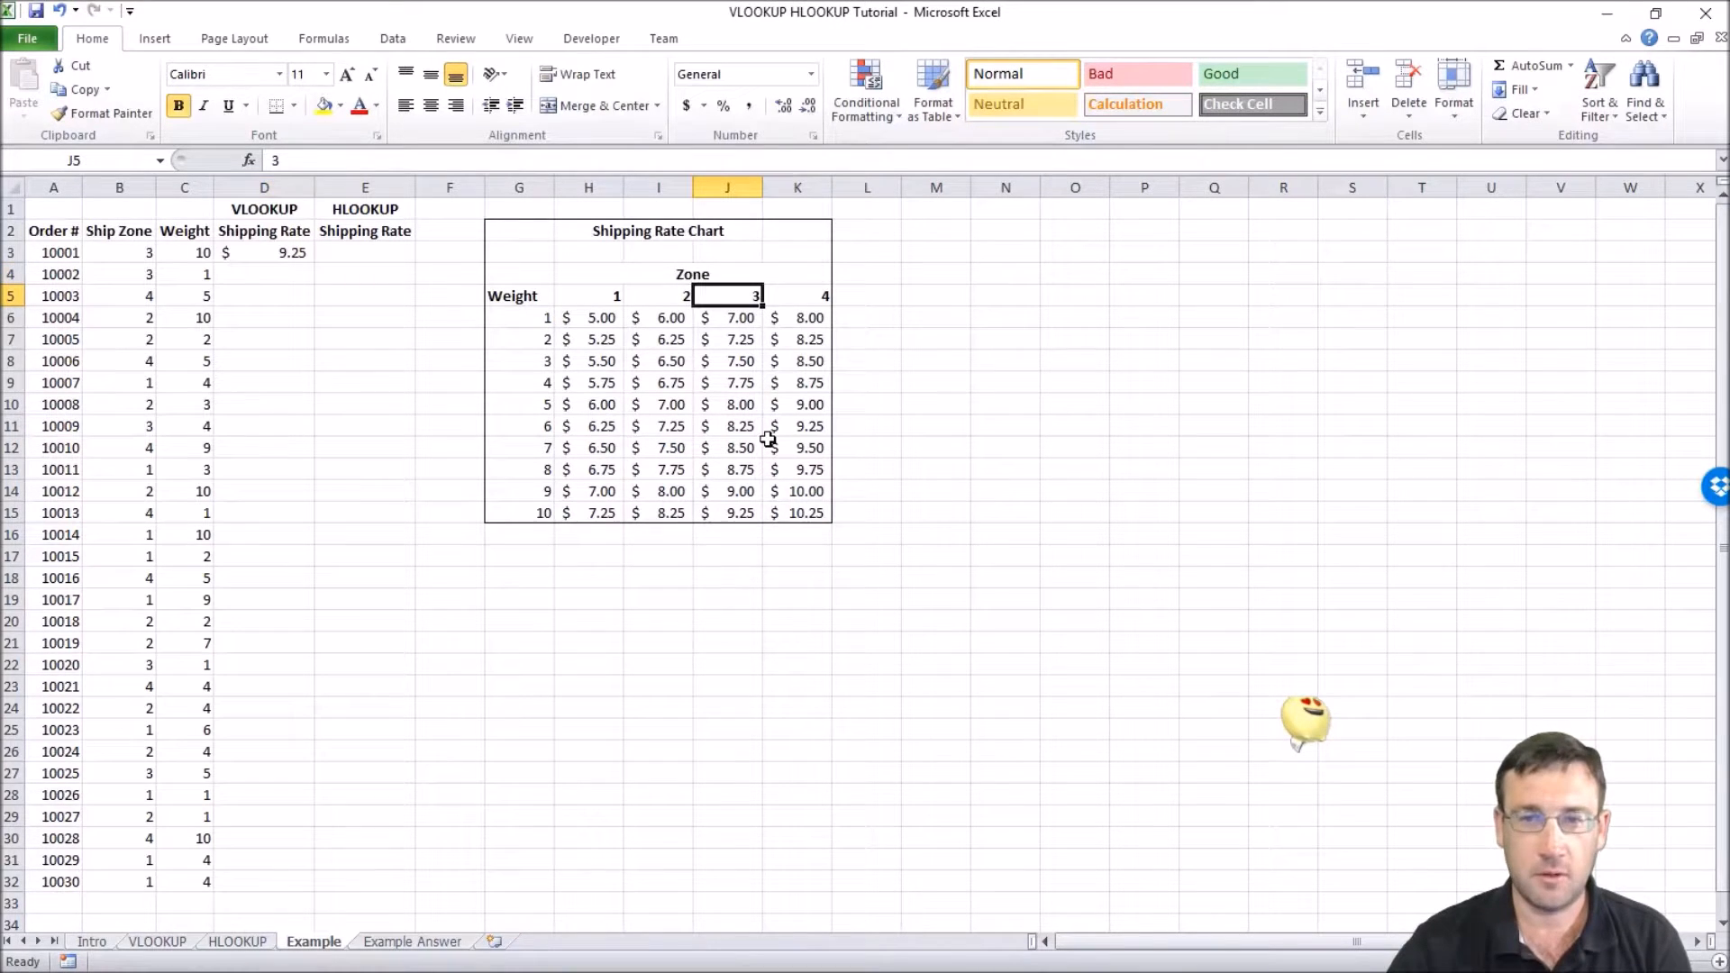
key(Down)
key(Down)
key(Down)
key(Down)
key(Down)
key(Down)
key(Down)
key(Down)
key(Down)
key(Down)
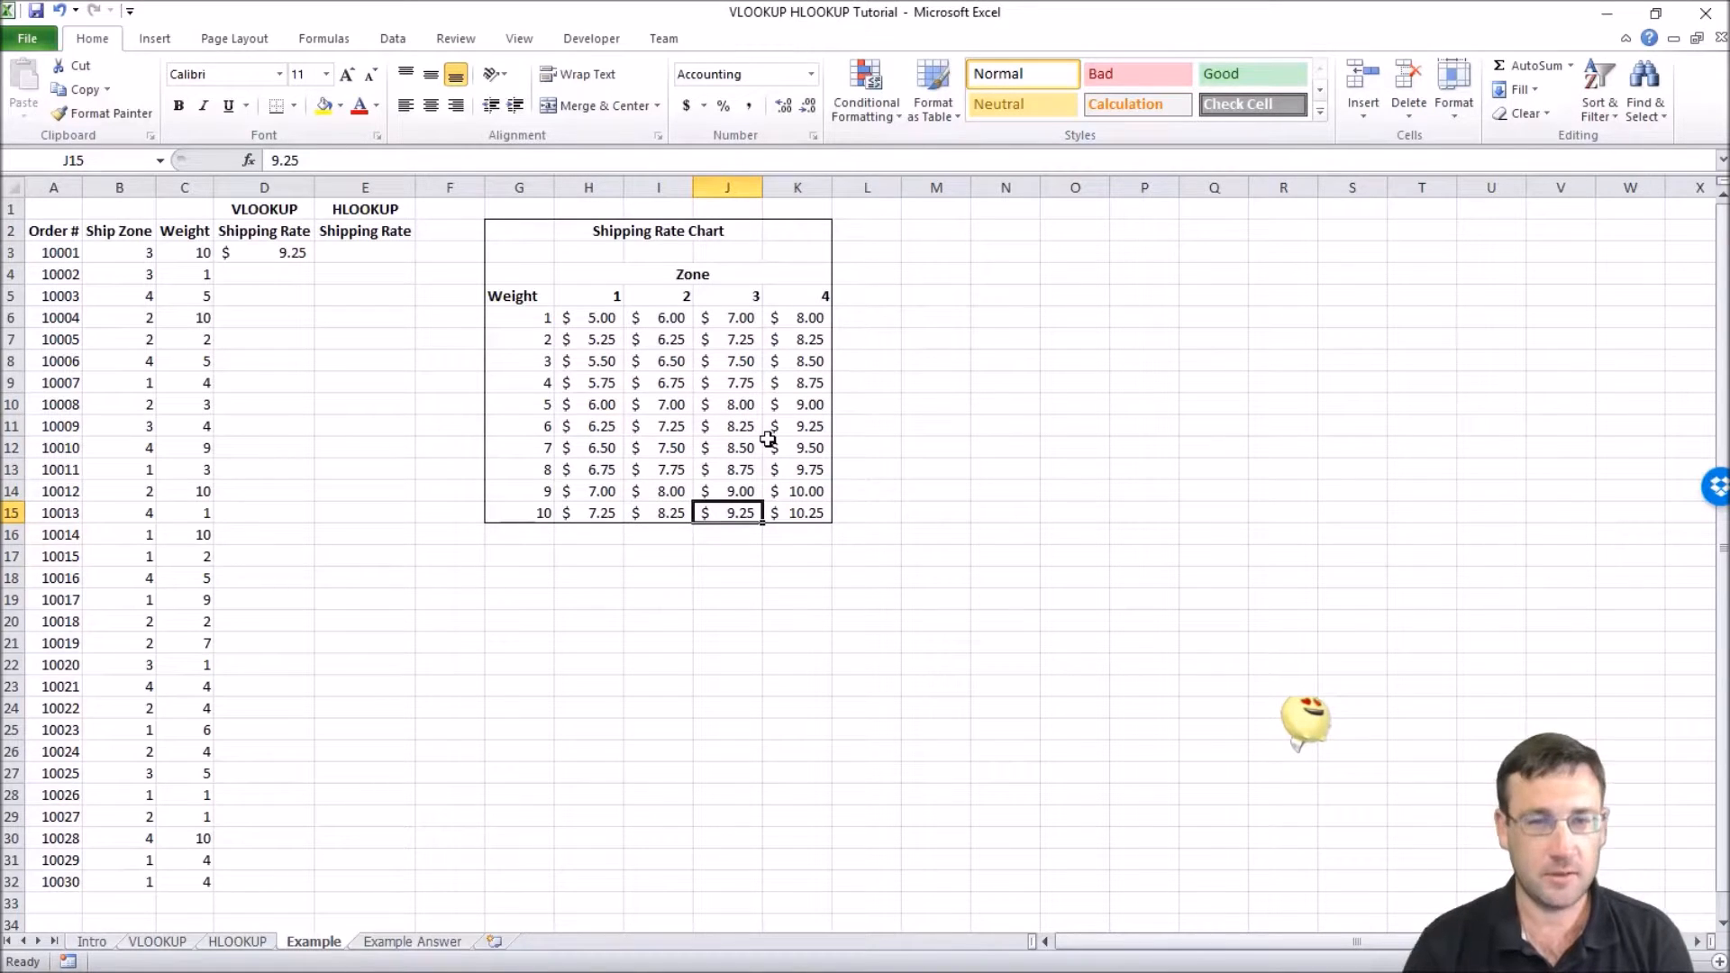
- Copy the VLOOKUP formula from D3 down through D32
click(305, 255)
drag(315, 262, 318, 897)
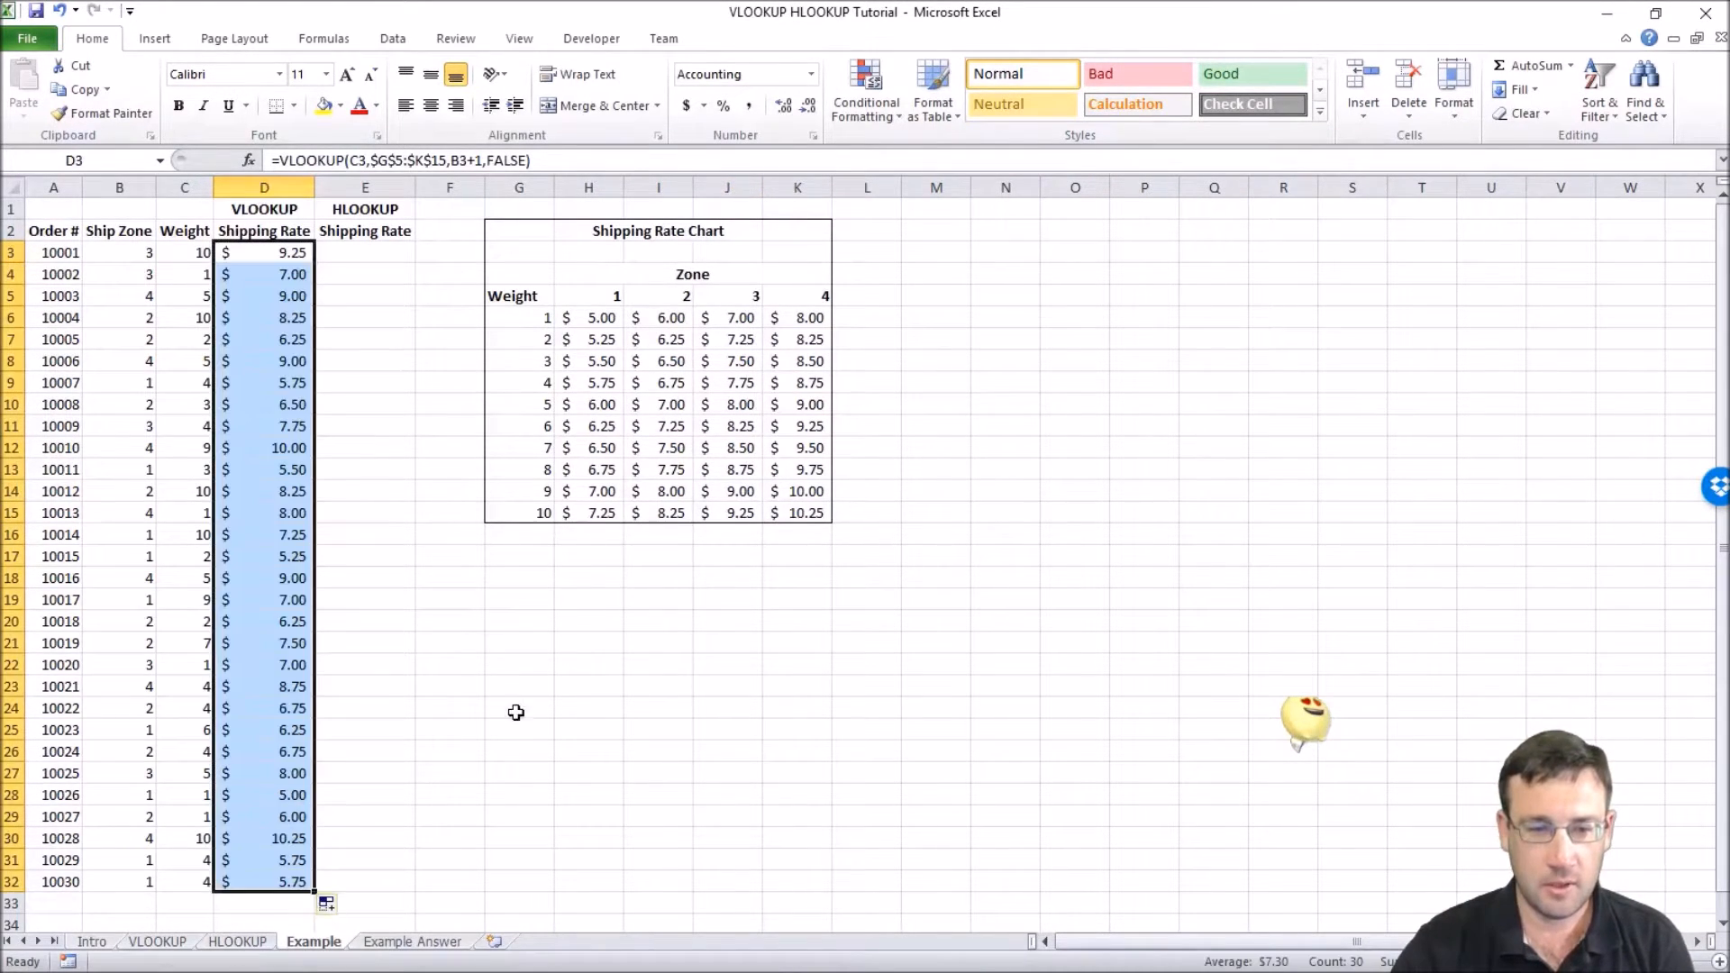
- Check the VLOOKUP rate in D16 against the chart's rate for weight 10 in zone 1
click(64, 537)
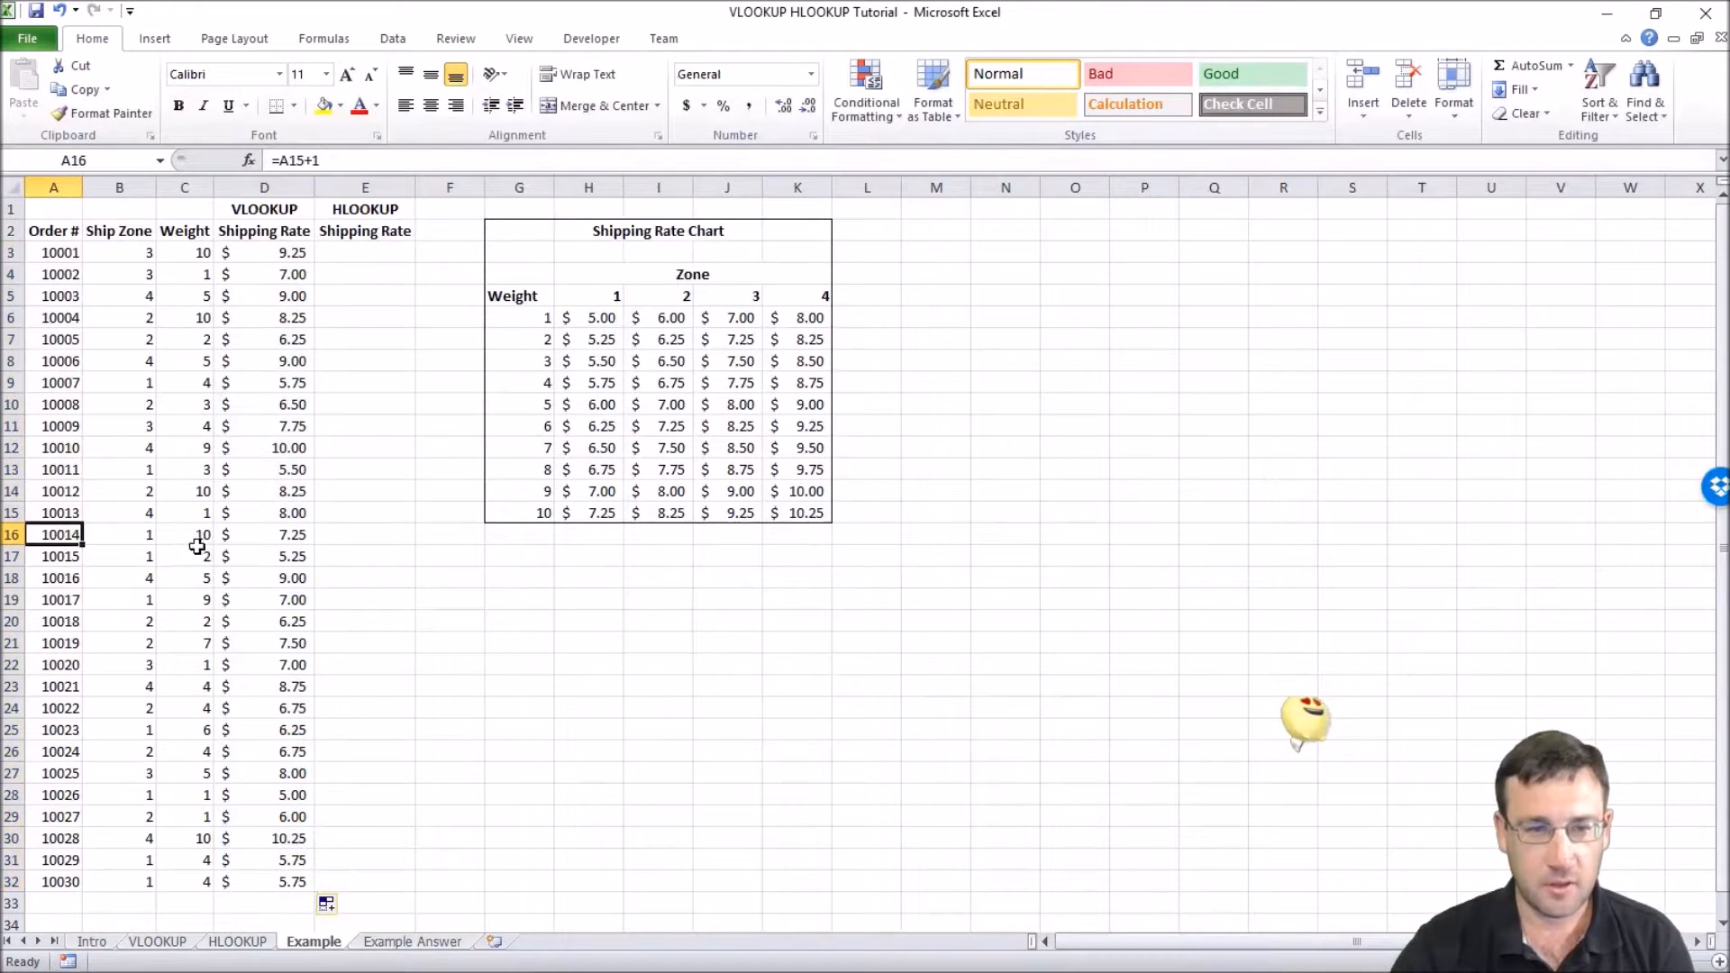
click(282, 537)
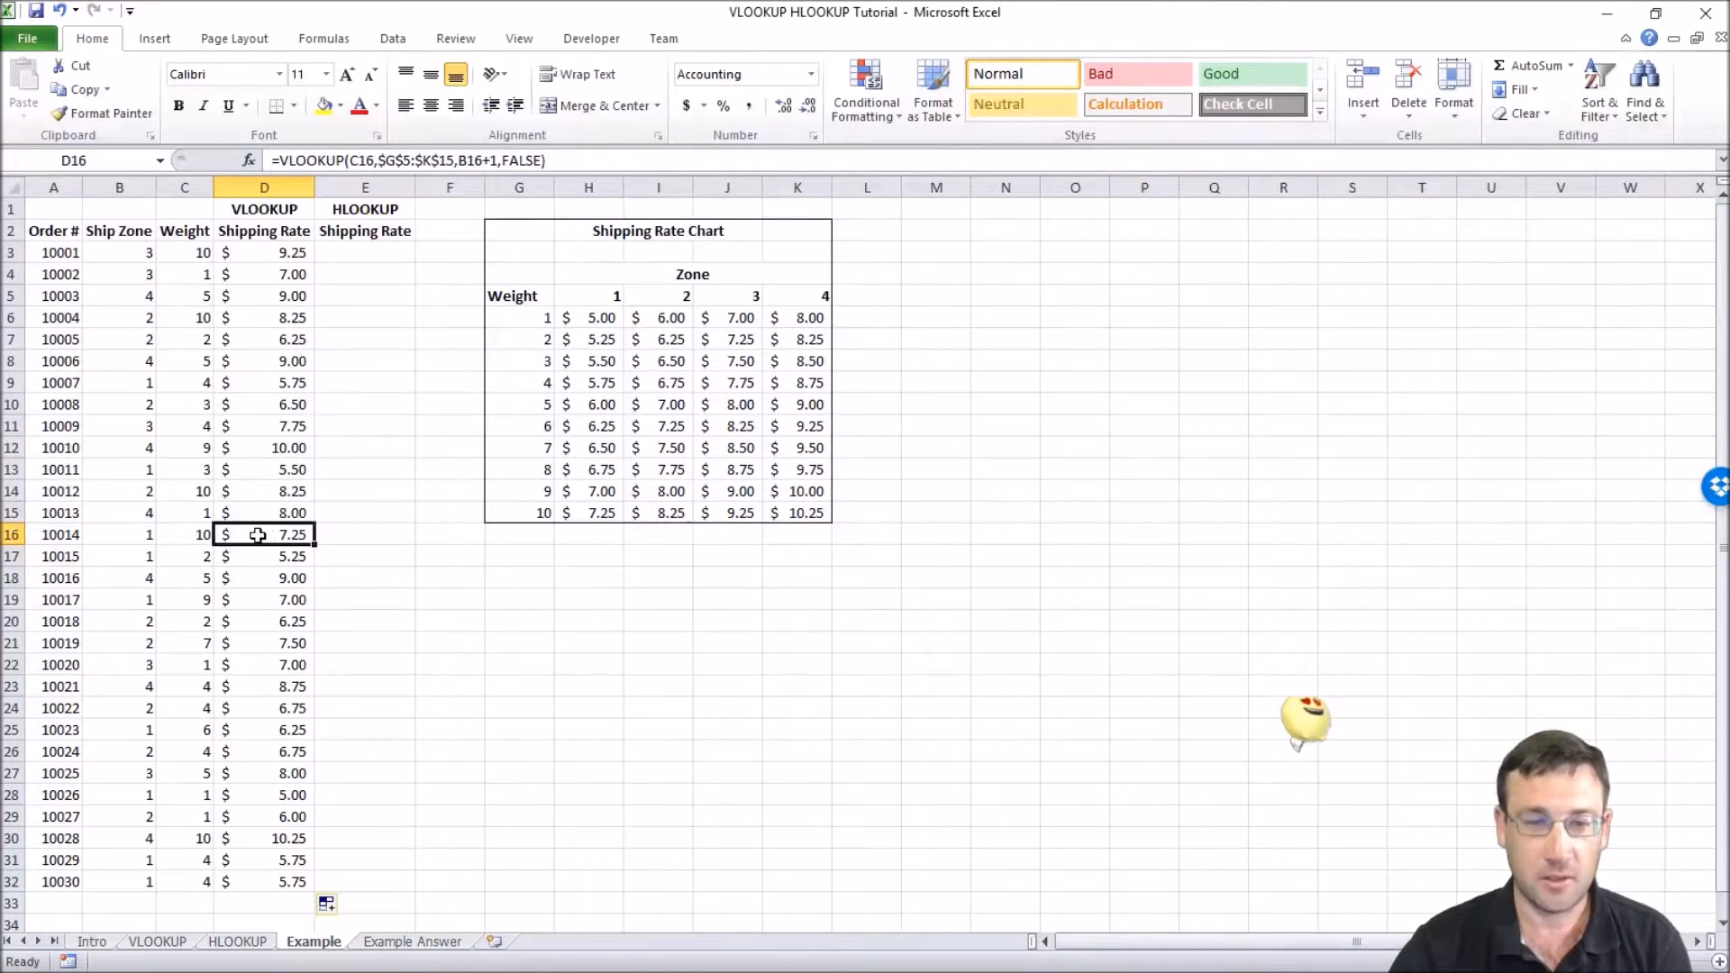
click(198, 534)
click(527, 510)
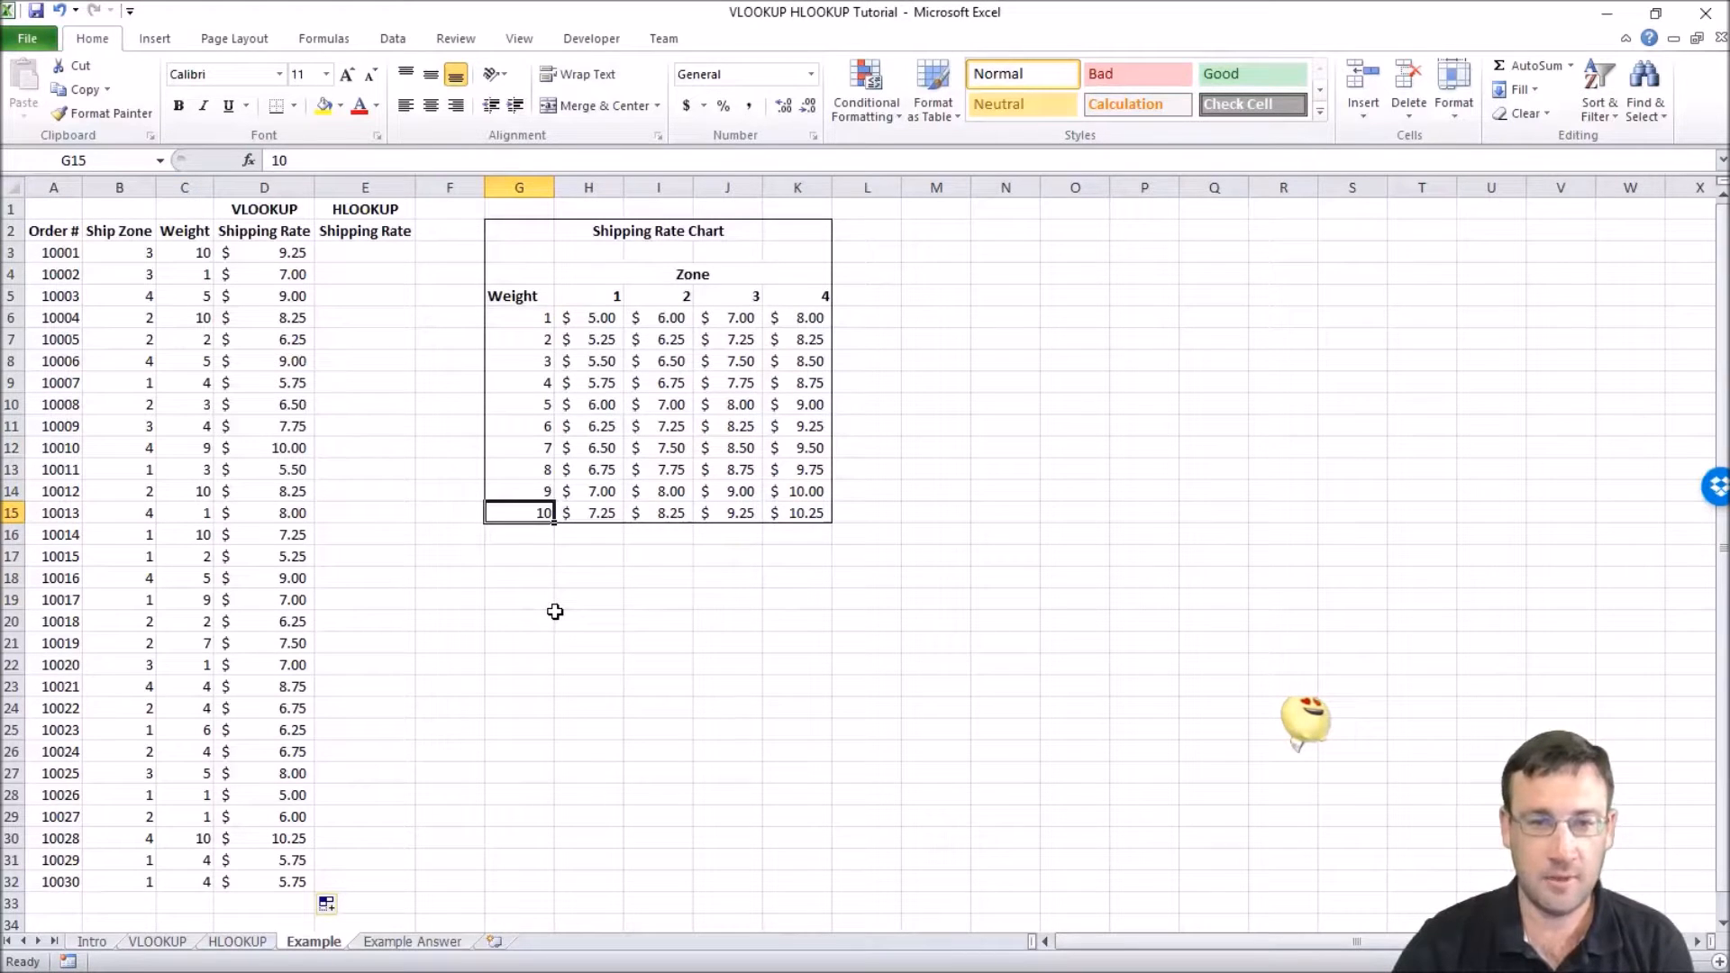
key(Right)
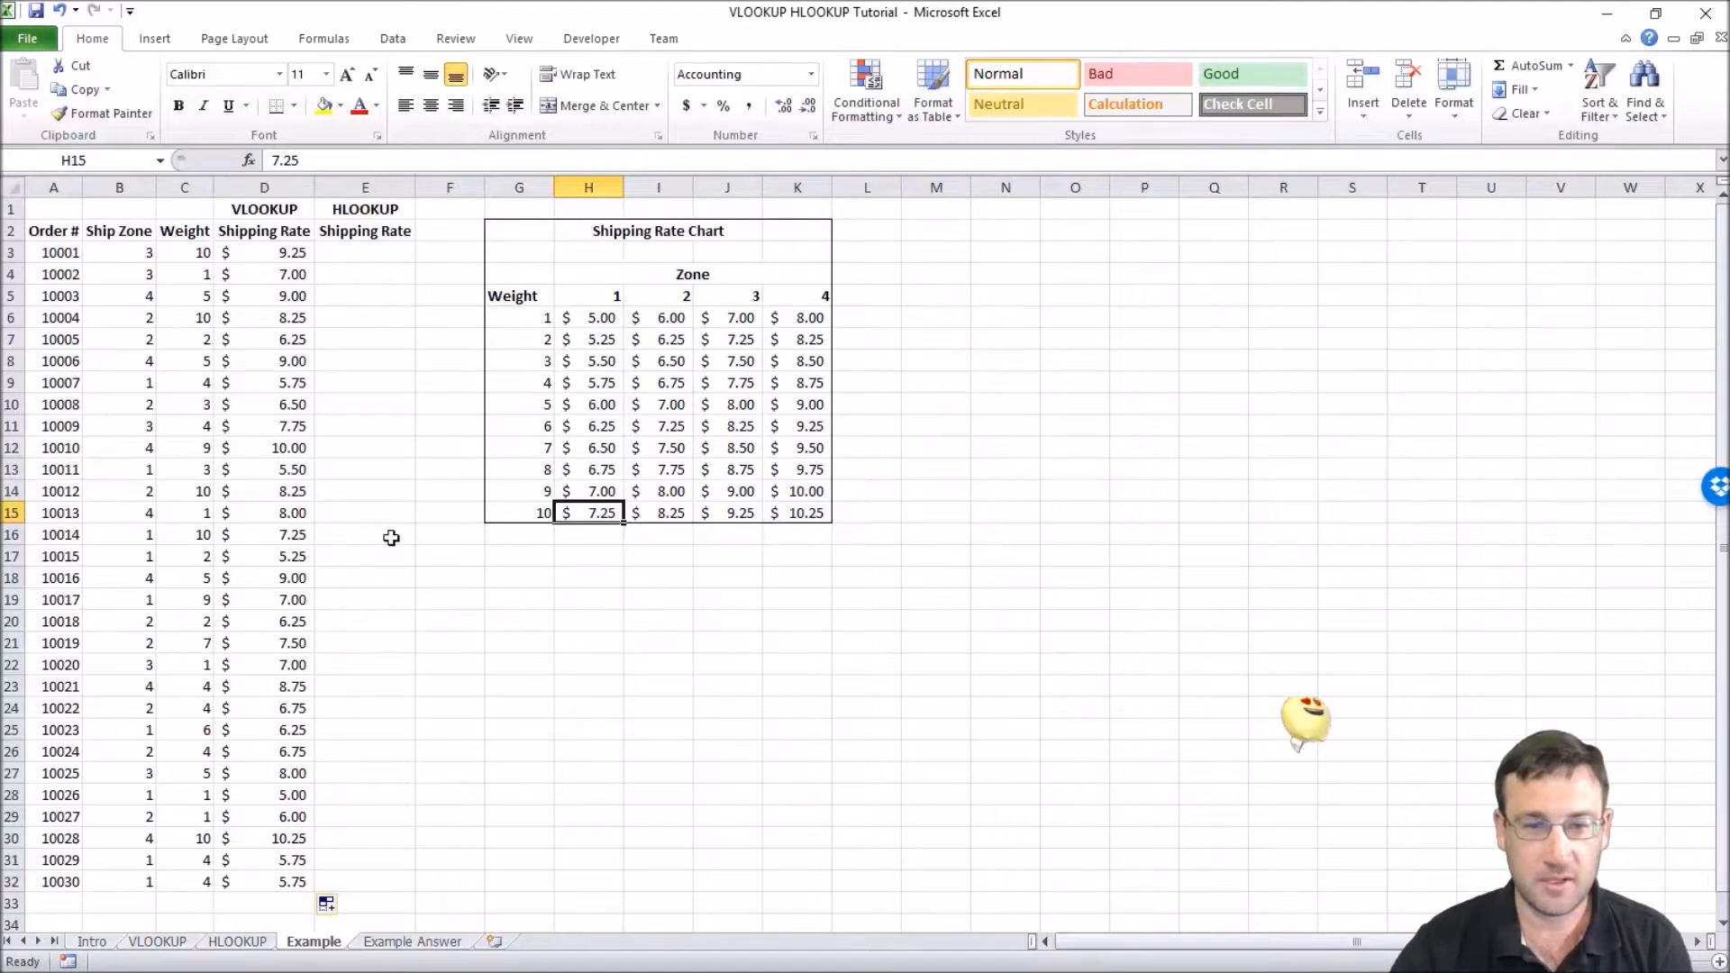
click(298, 534)
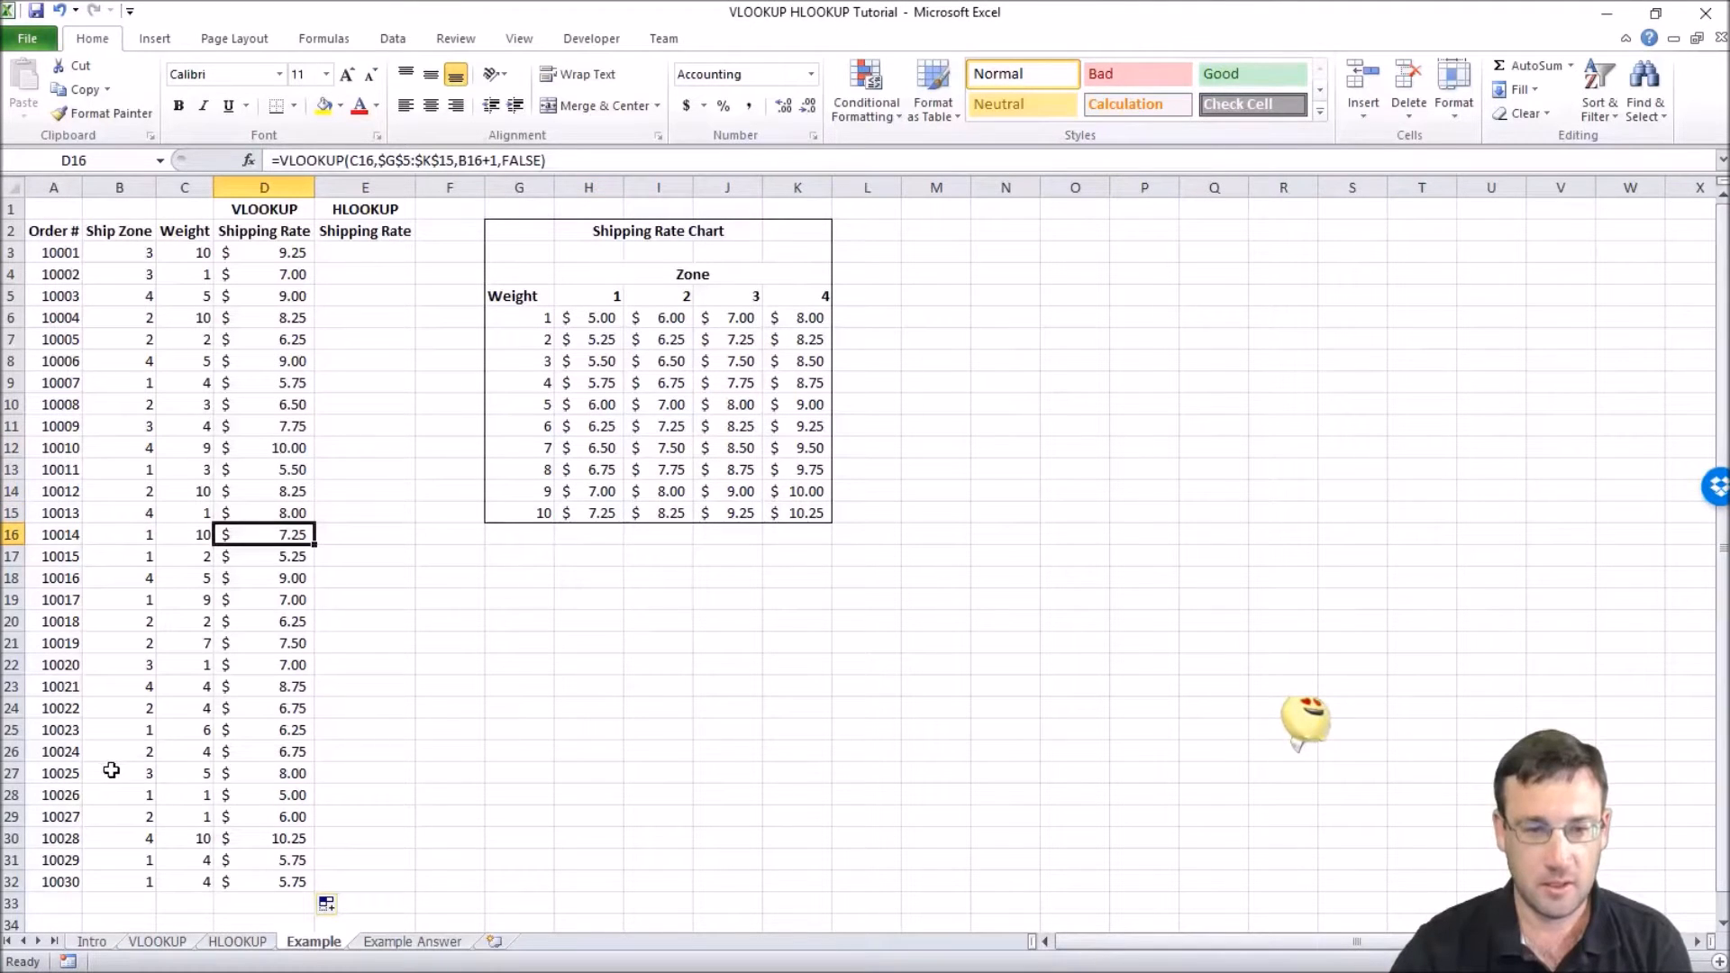
- Check the VLOOKUP rate in D27 against the chart's rate for weight 5 in zone 3
click(275, 773)
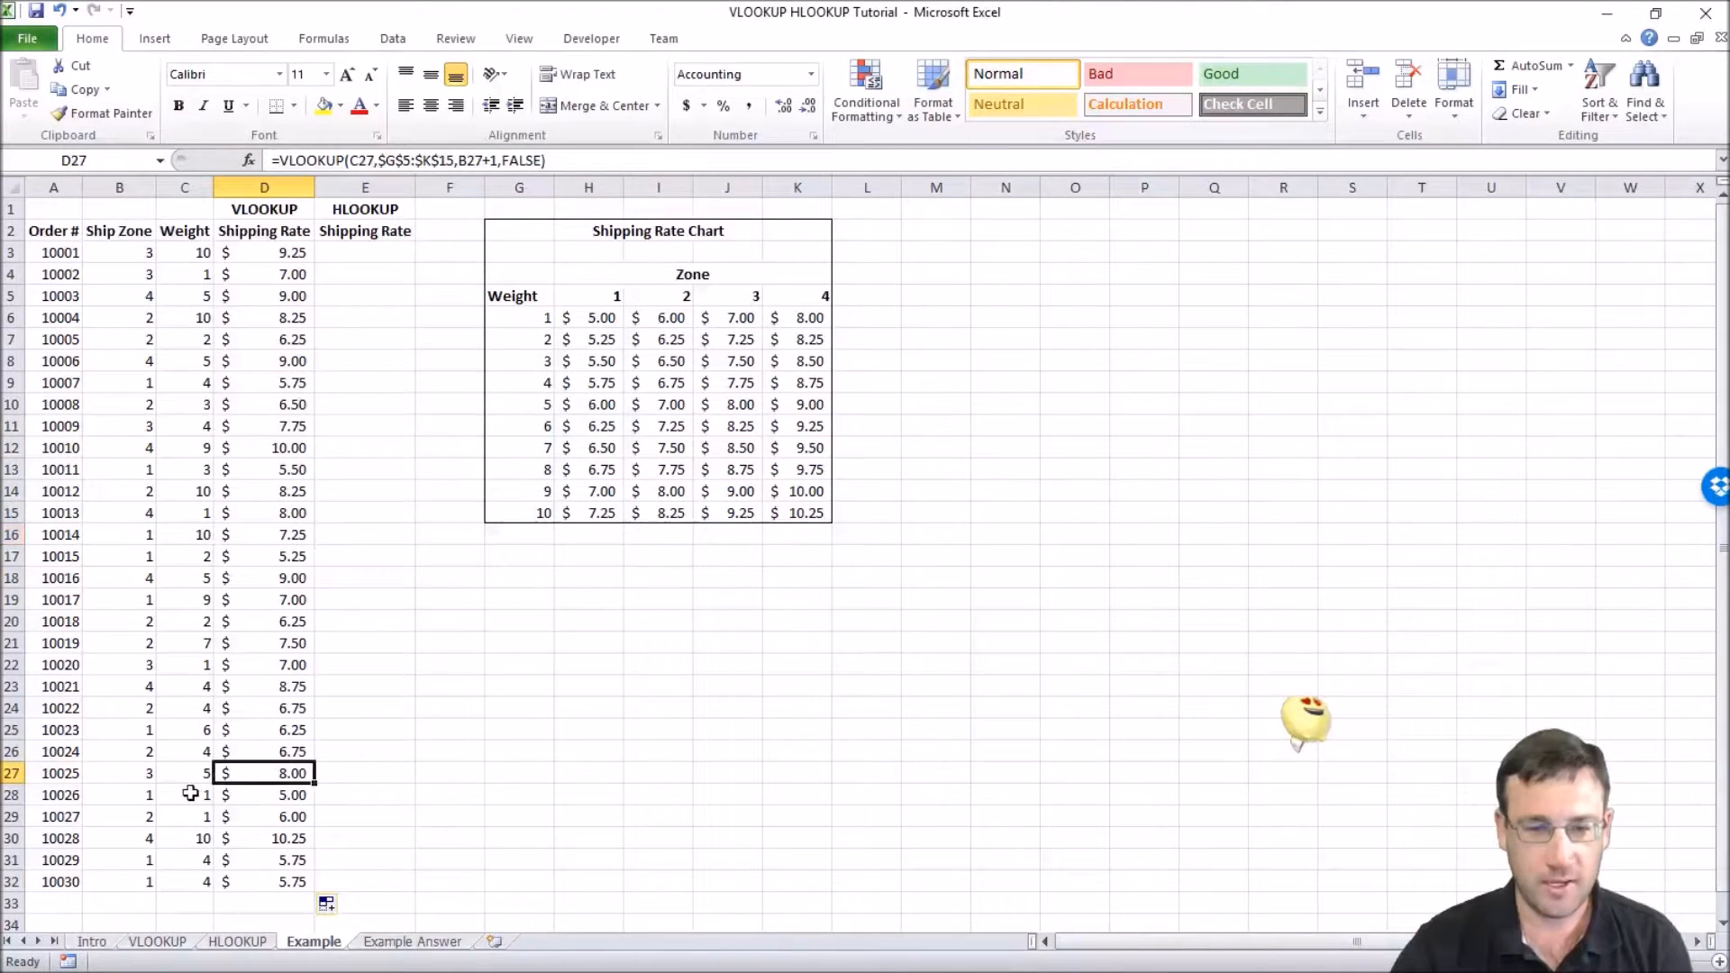
click(130, 776)
click(202, 774)
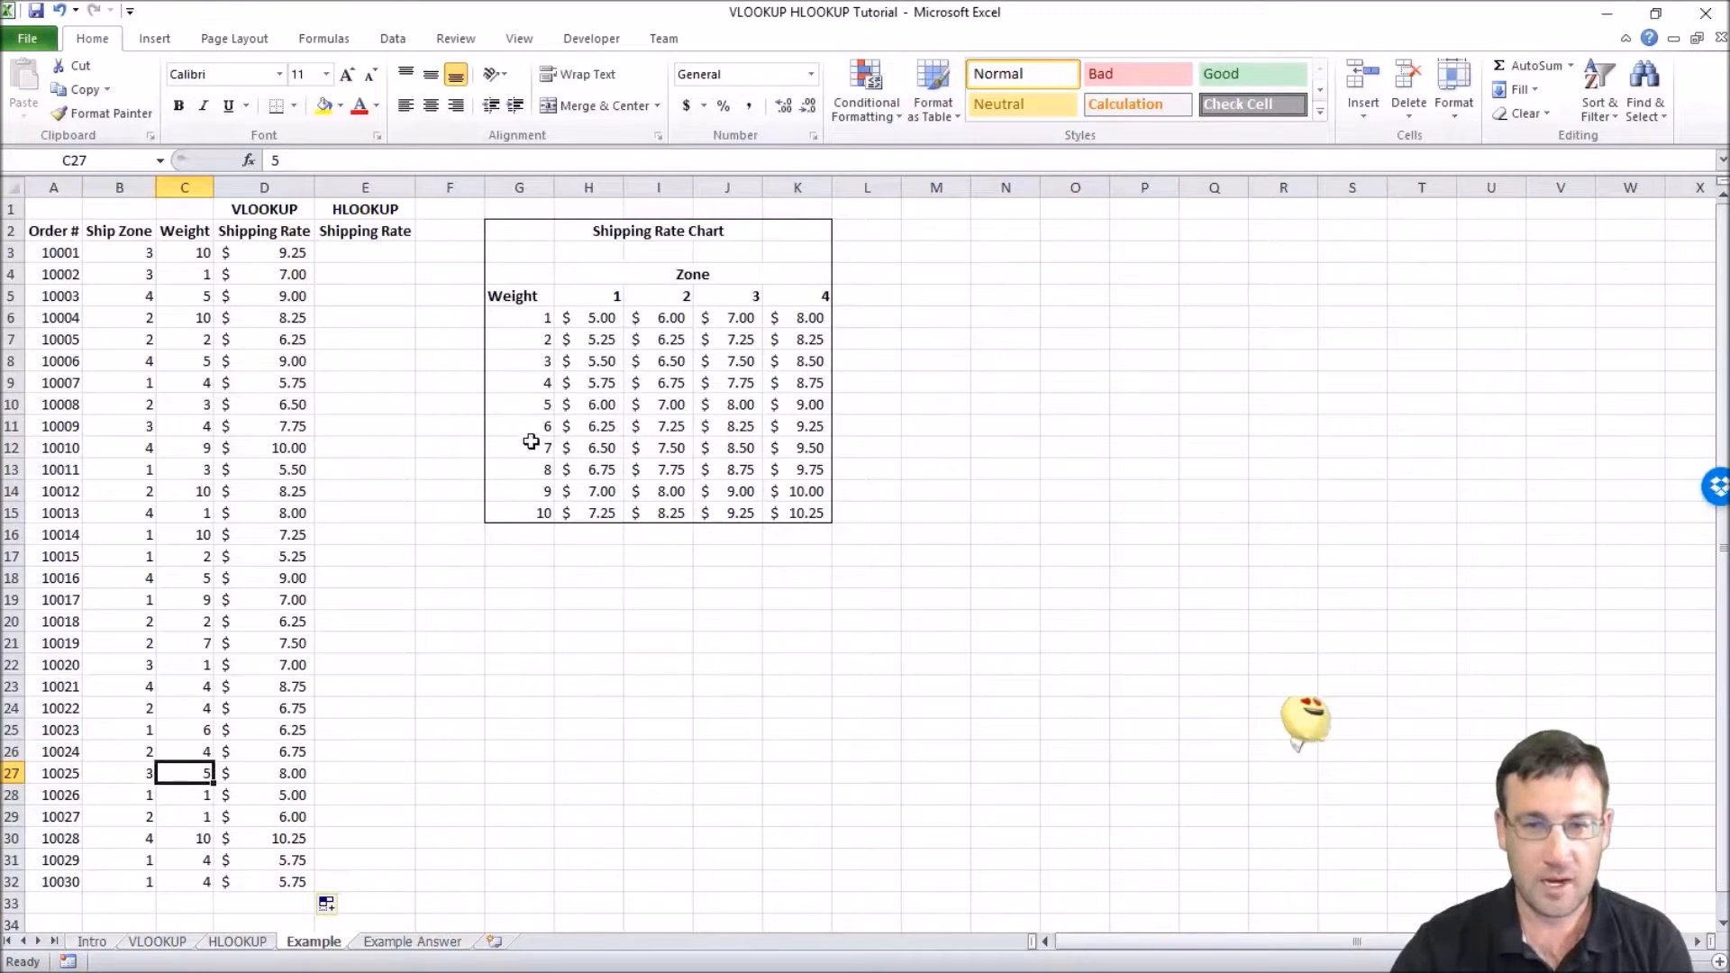
click(549, 407)
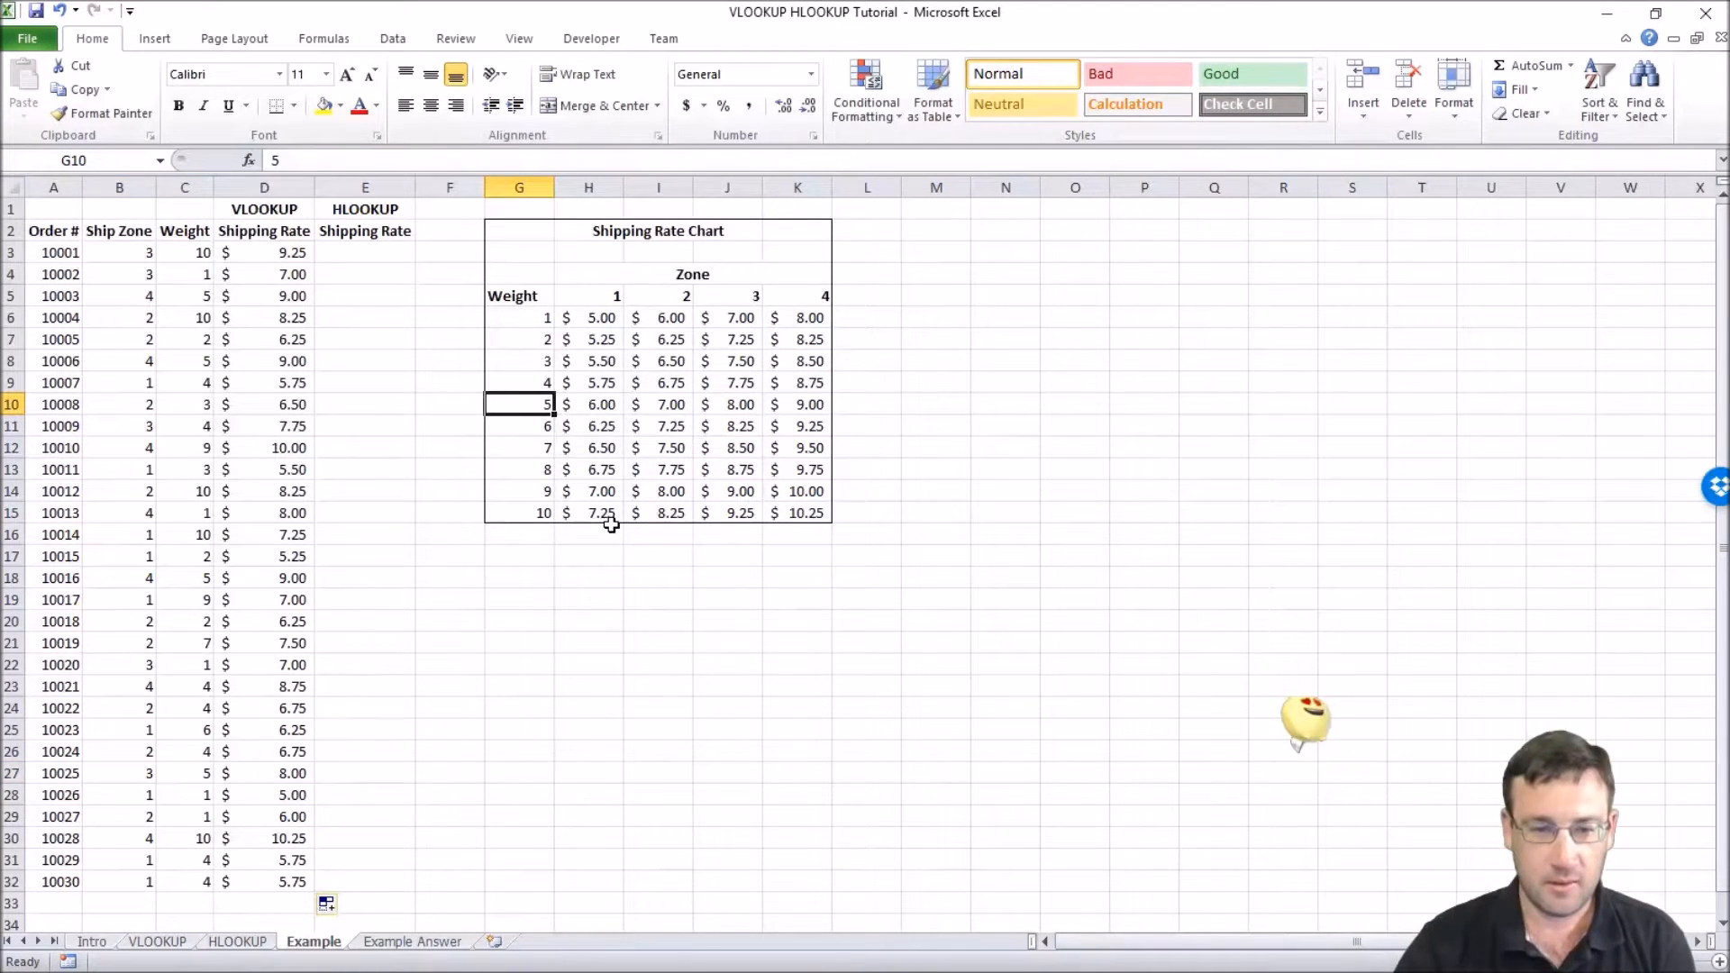
click(202, 771)
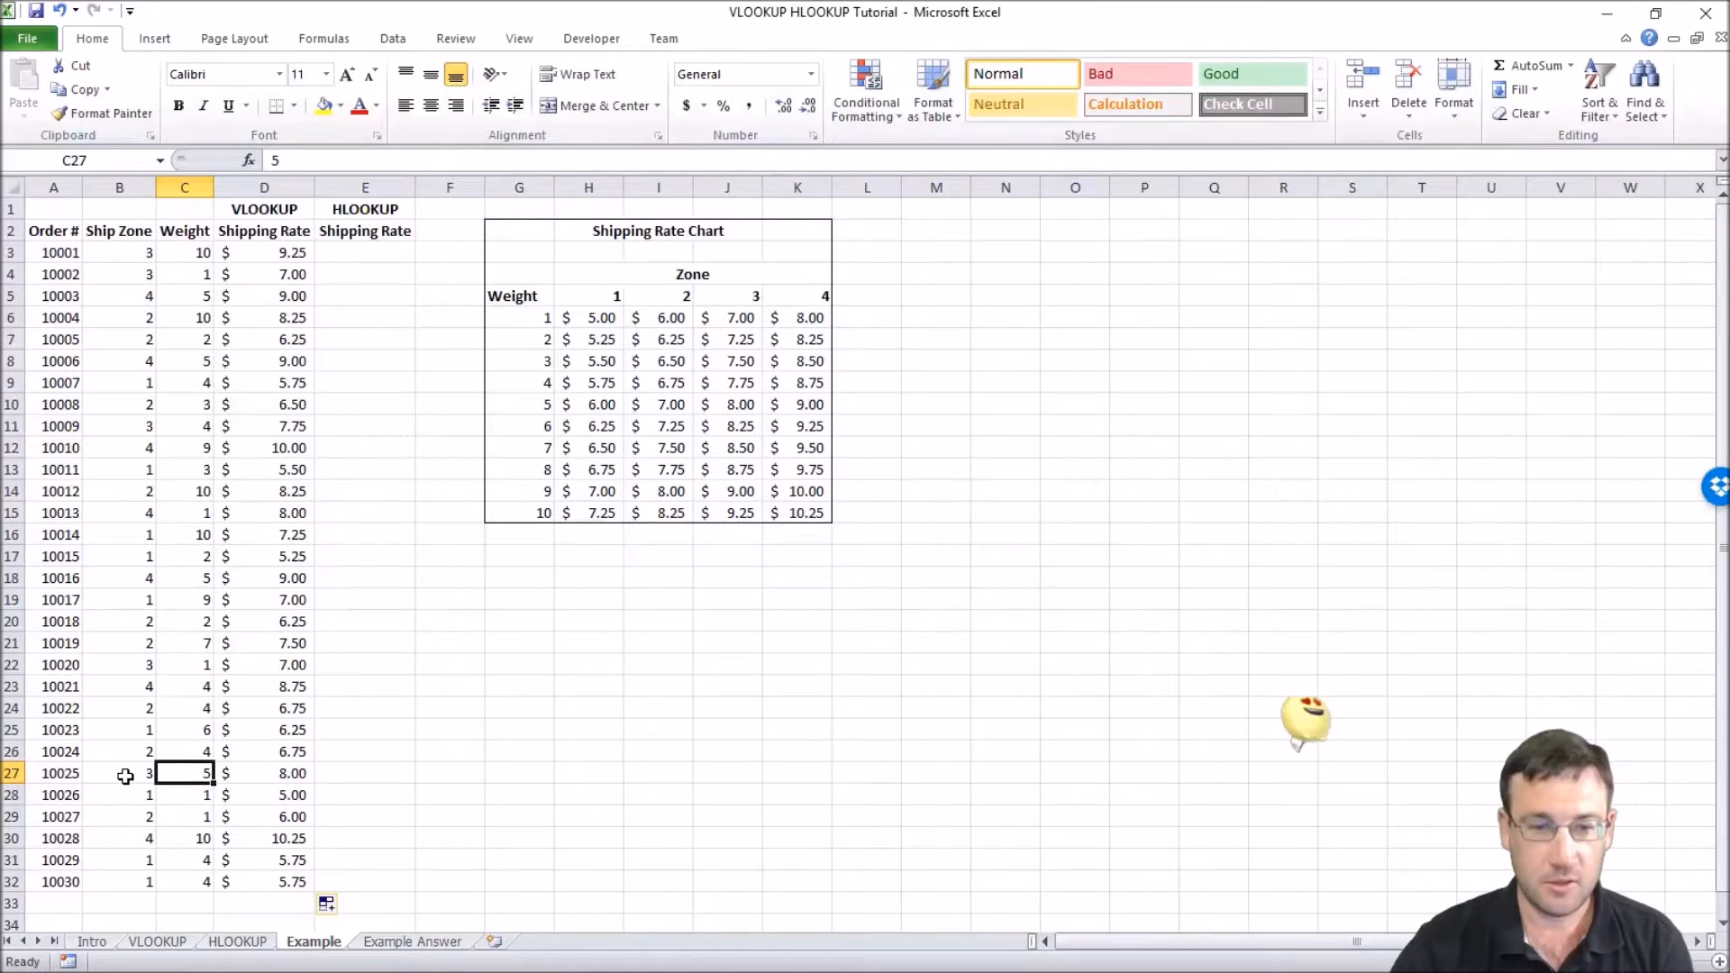
click(541, 404)
key(Right)
key(Right)
key(Right)
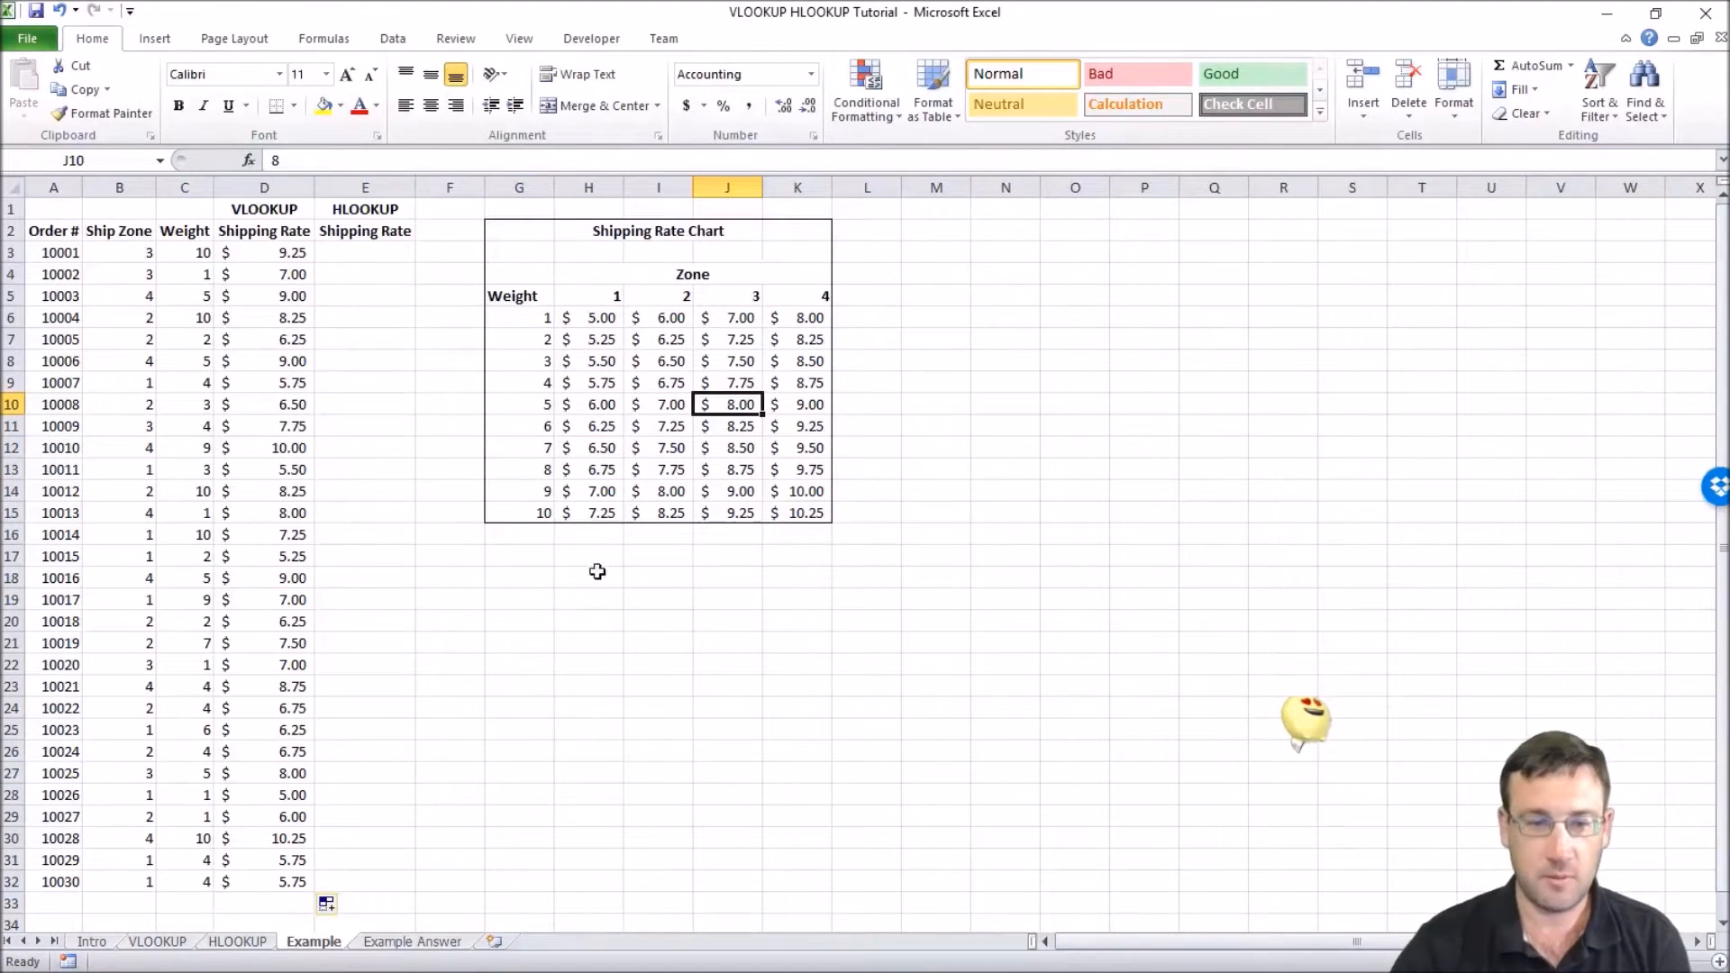
- Review row 27 across its zone and weight, ending on the VLOOKUP rate in D27
click(80, 773)
key(Right)
key(Right)
key(Right)
key(Right)
key(Left)
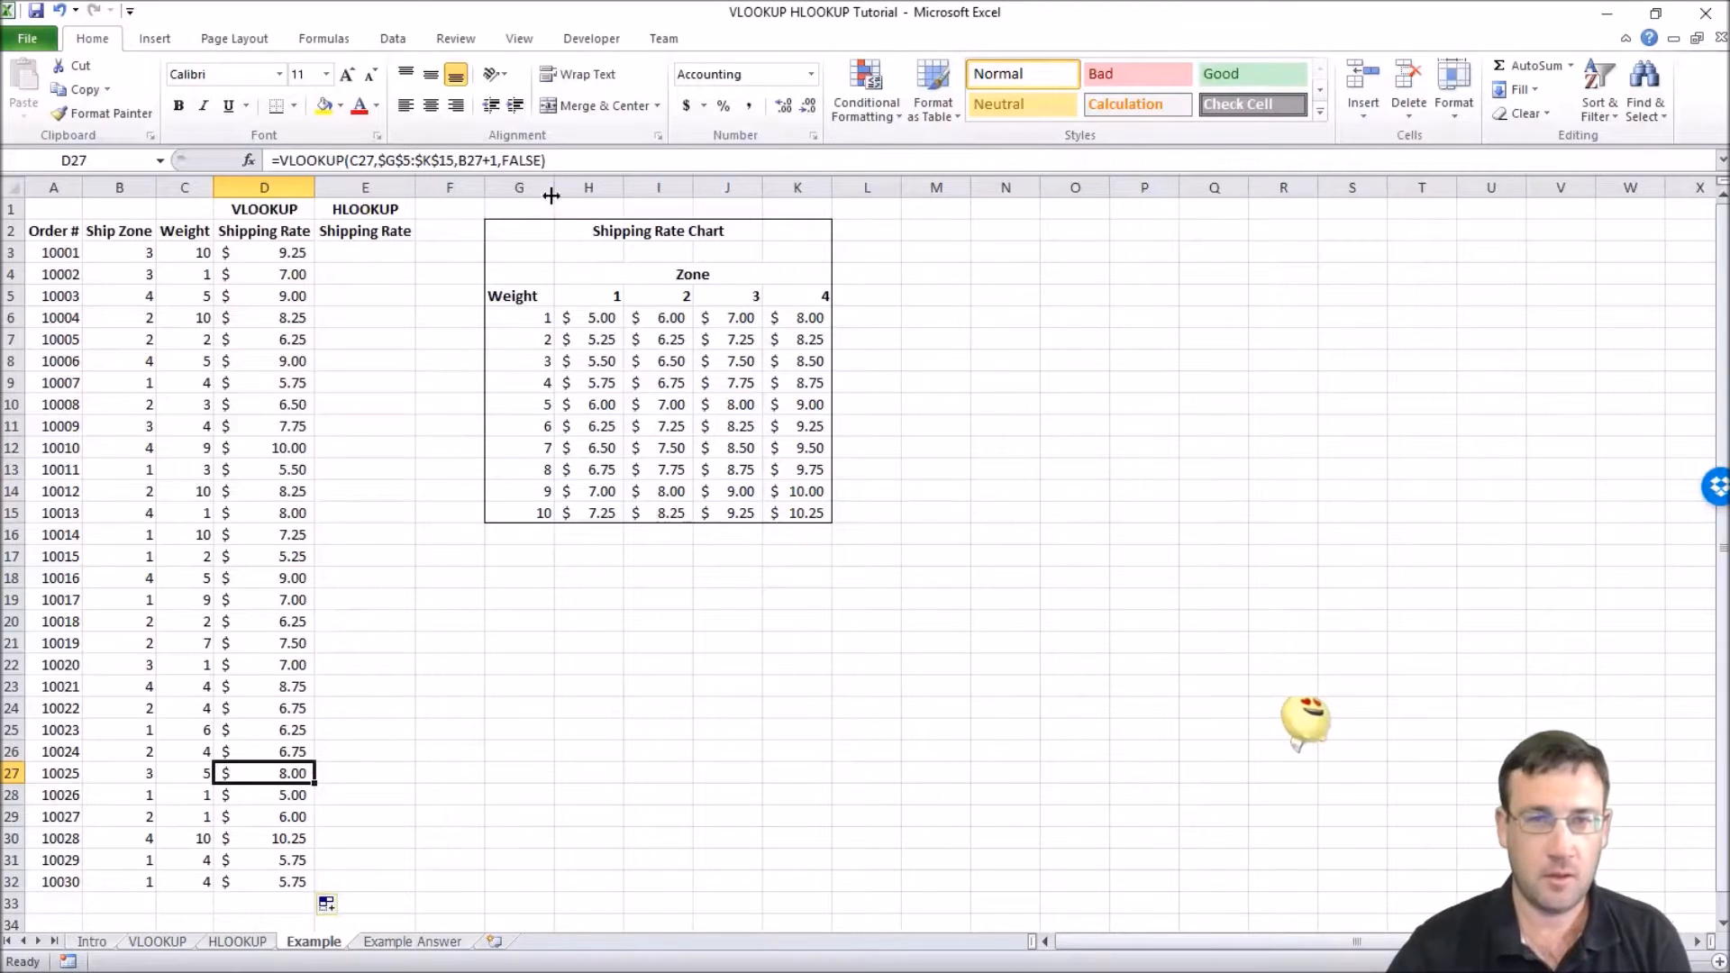
- Start an HLOOKUP formula in E3 with the ship zone in B3 as the lookup value
click(354, 256)
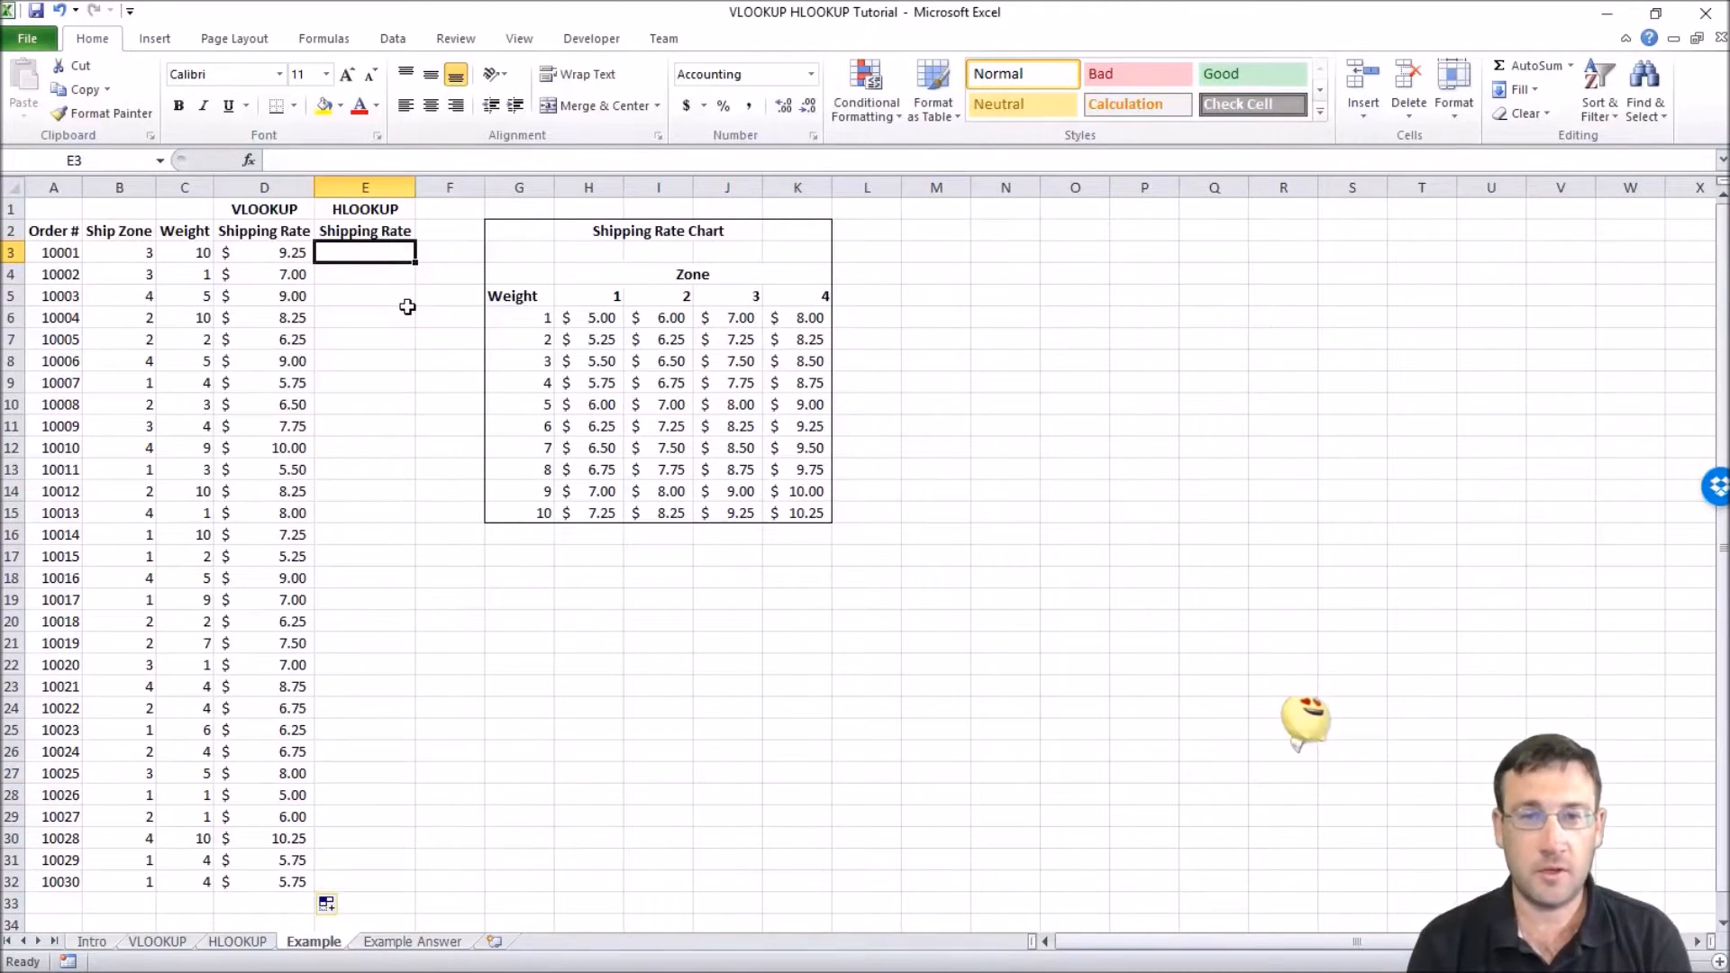
text(=)
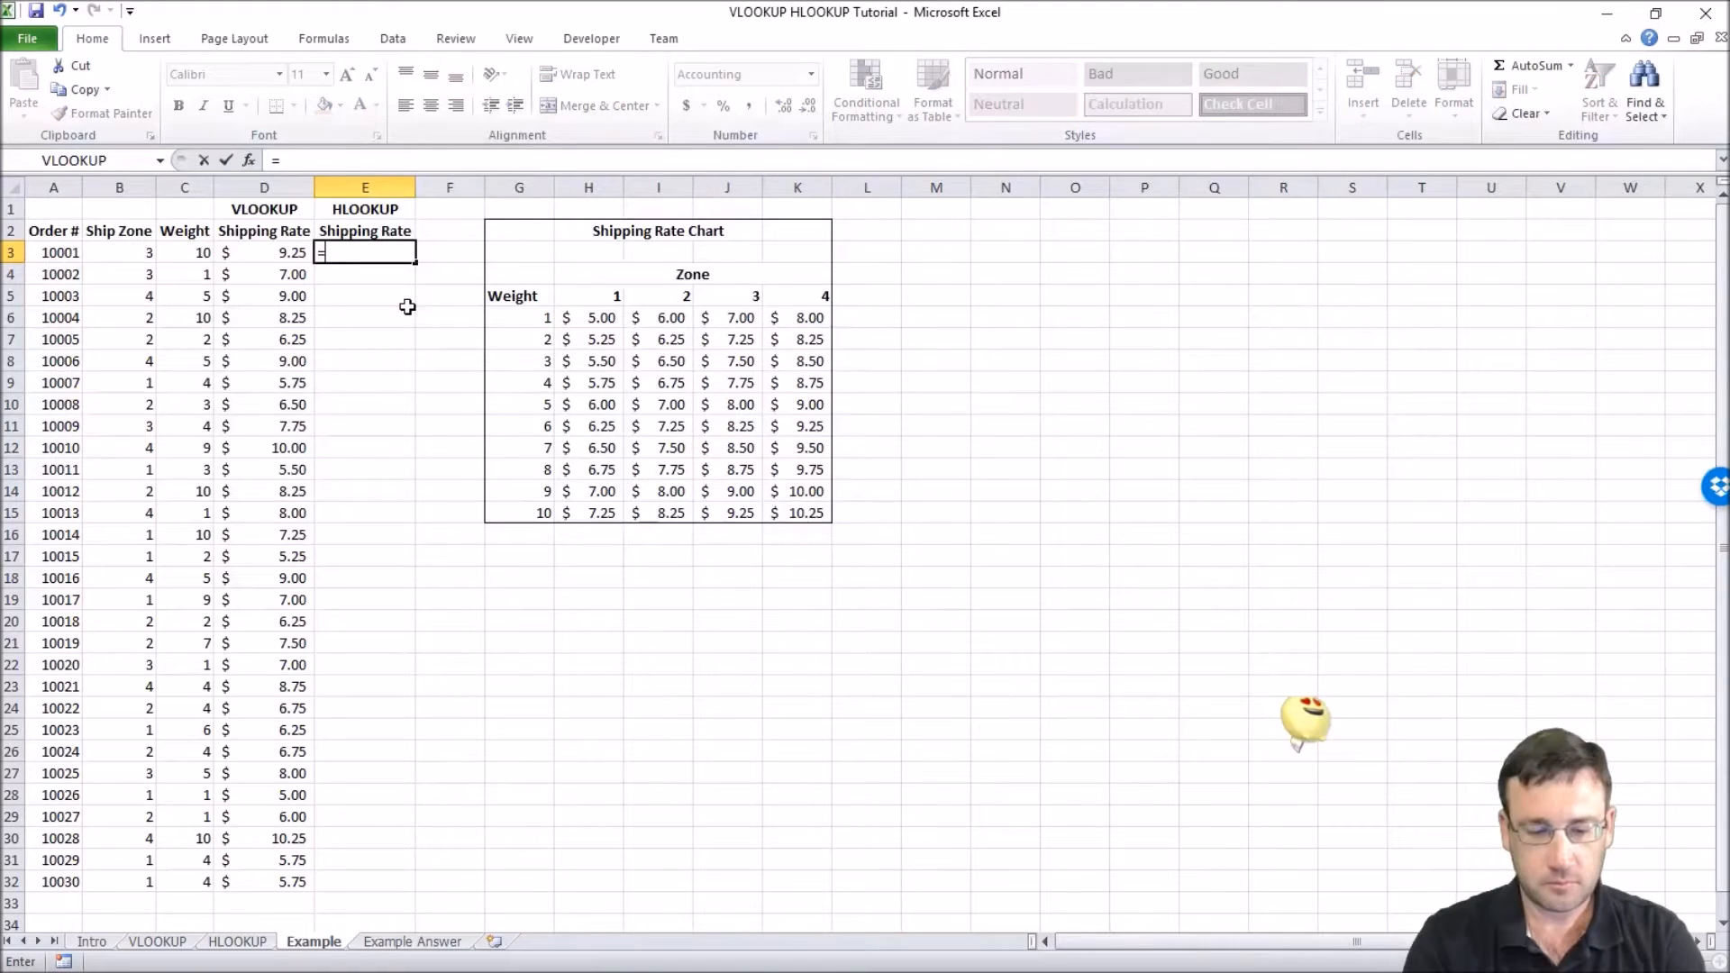
text(HLOO)
key(BackSpace)
key(BackSpace)
text(L)
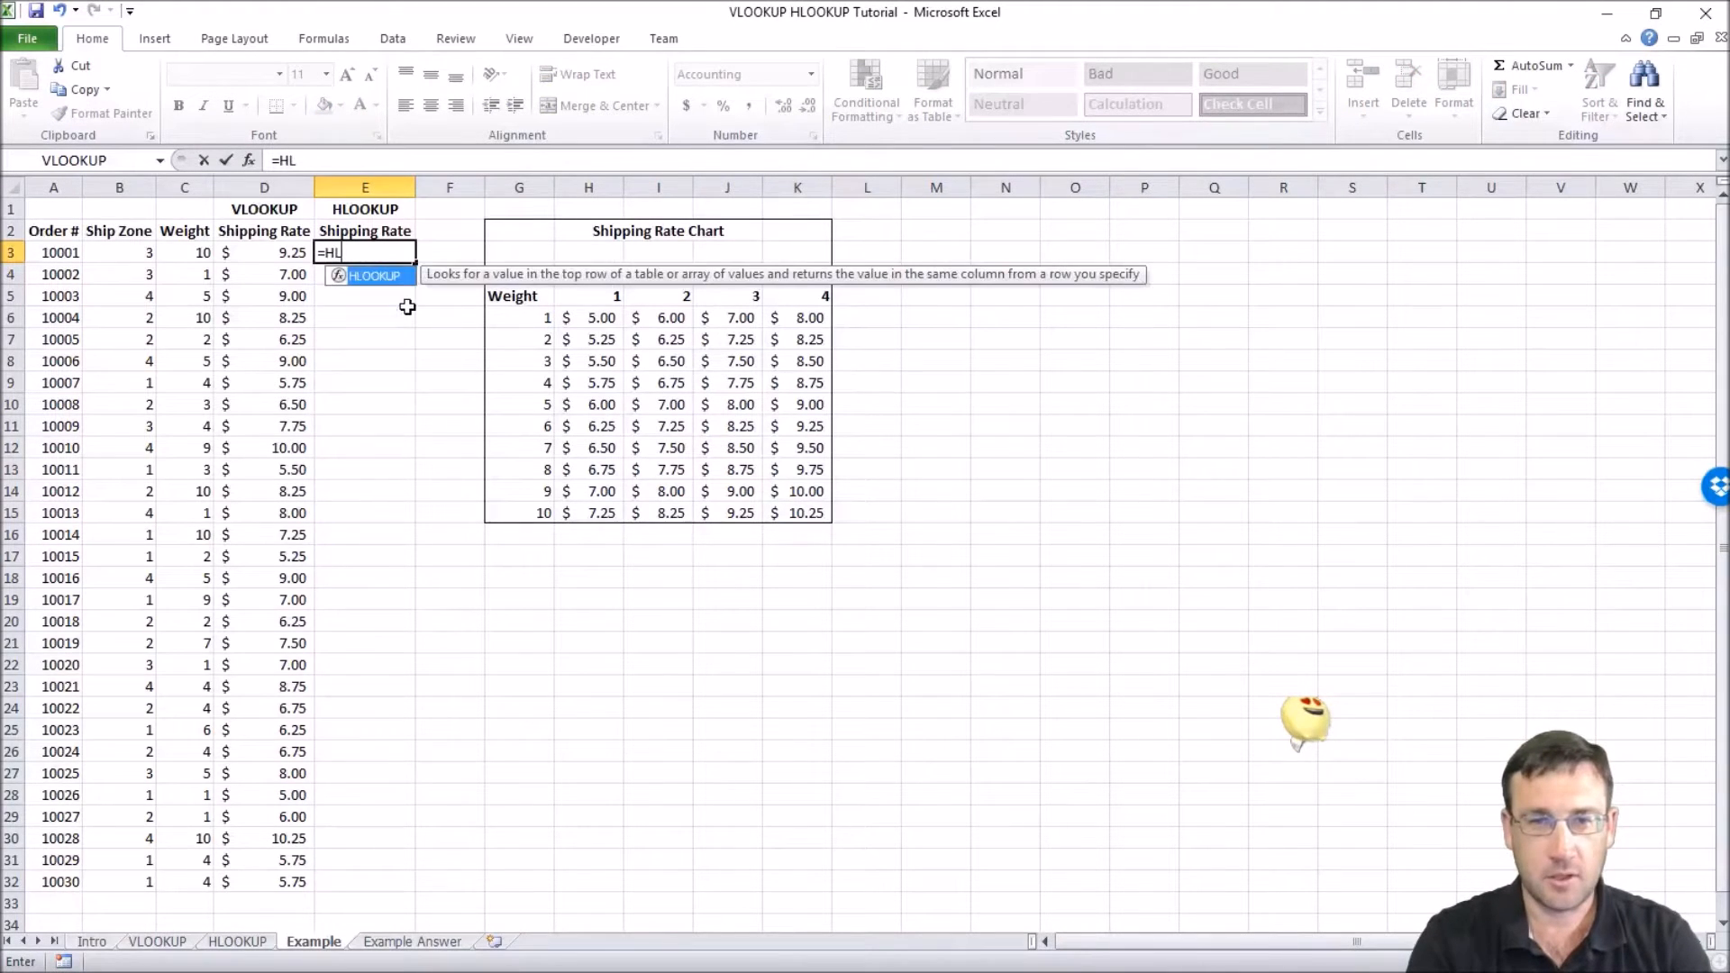
text(OOKUP()
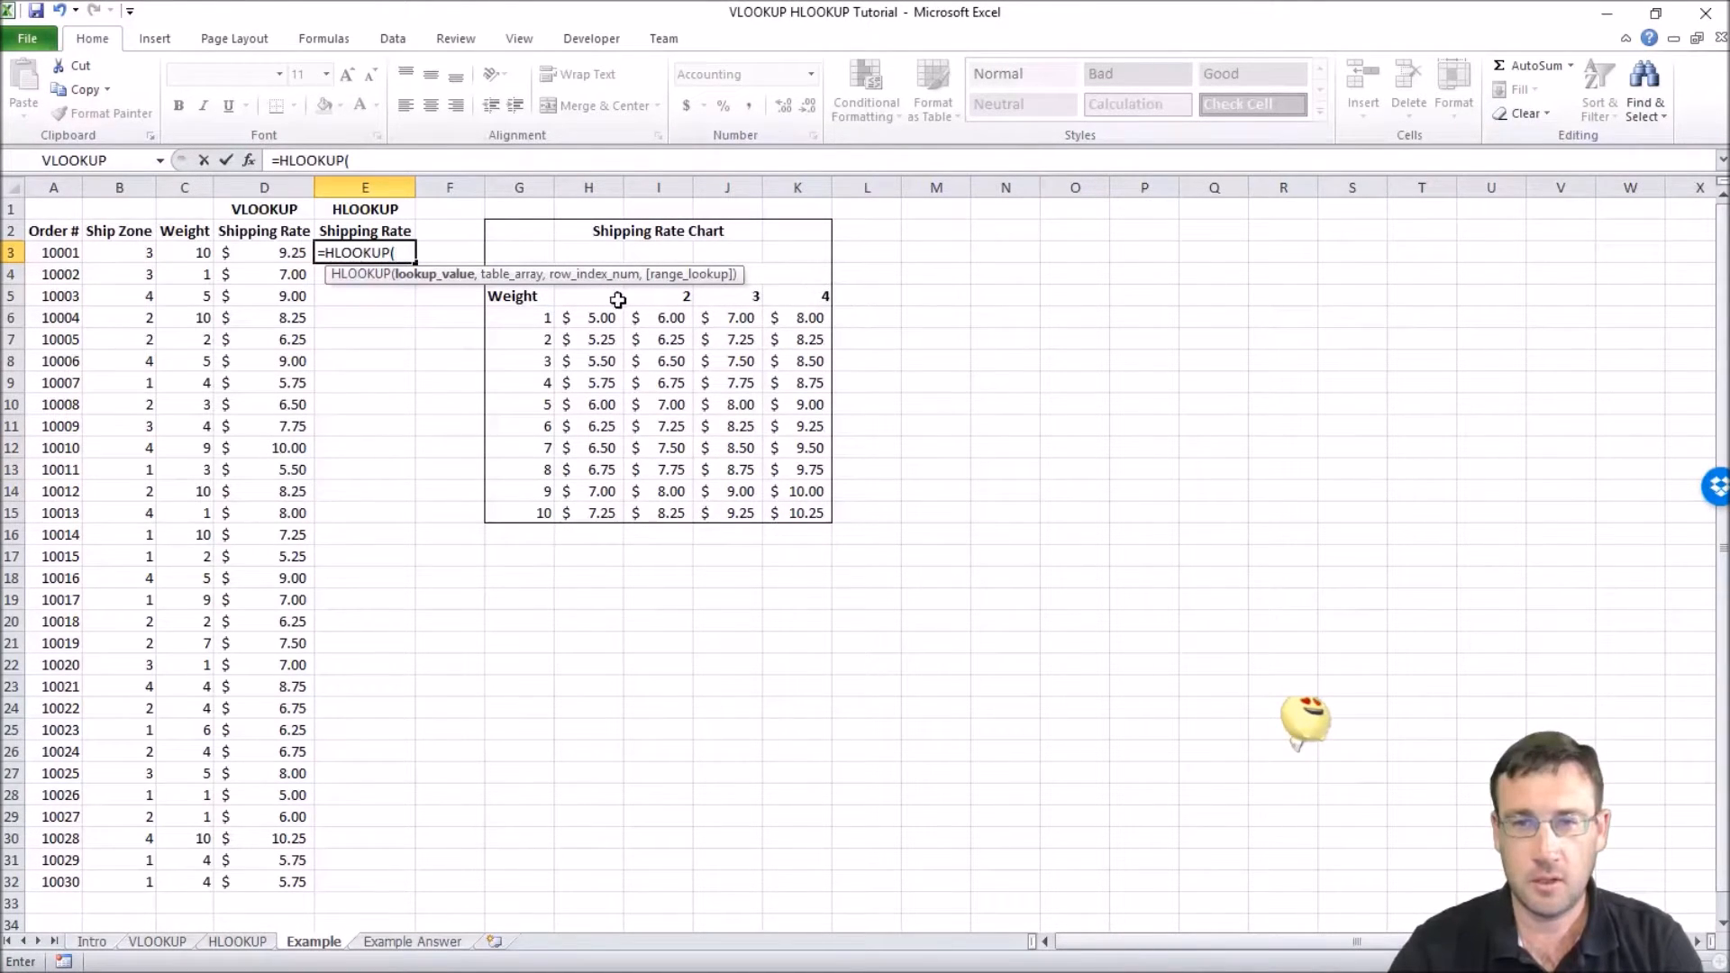
click(127, 253)
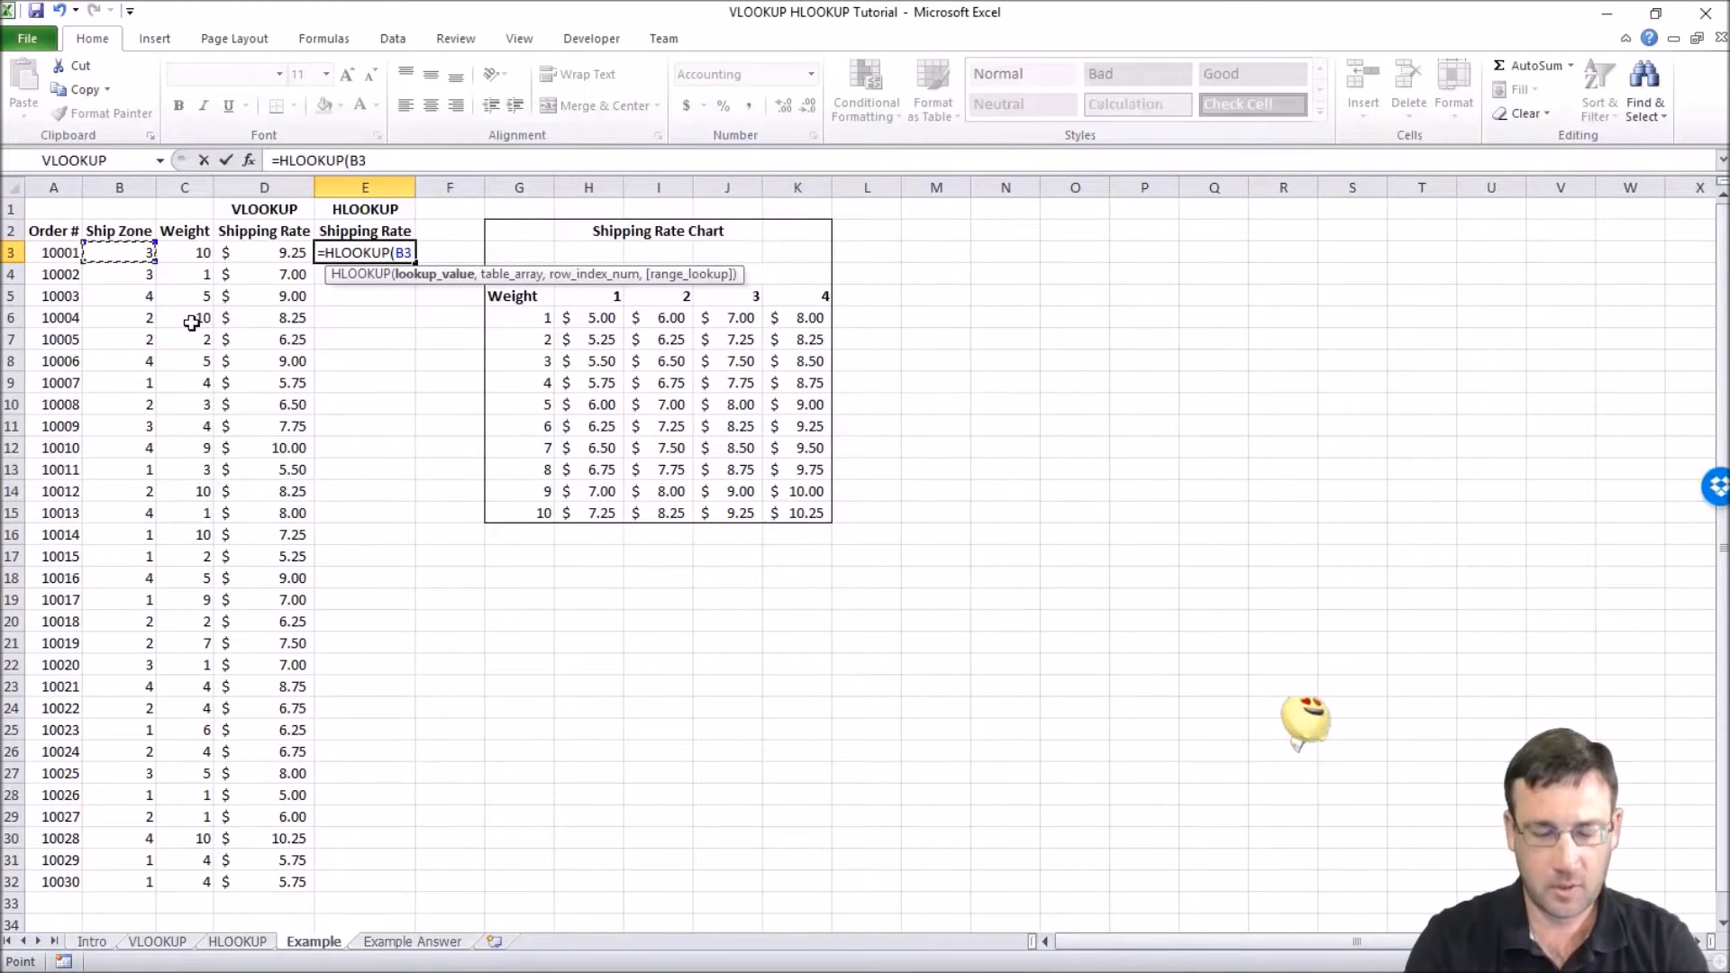
text(,)
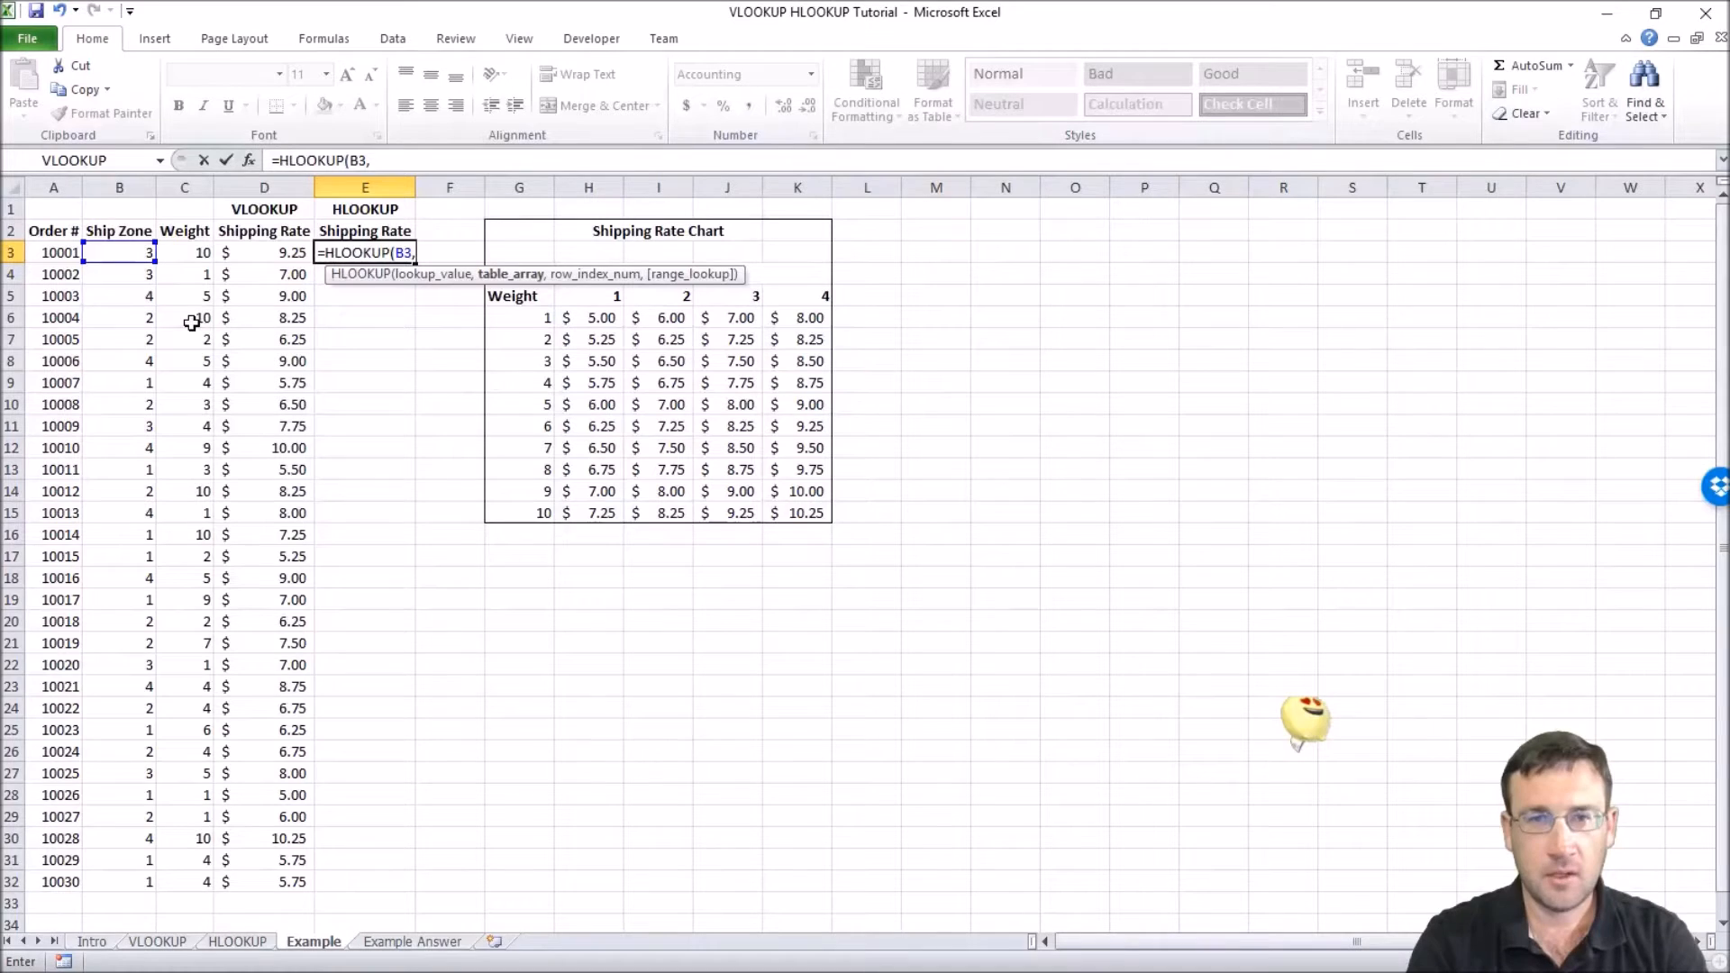
- Add the rate chart G5:K15 as the HLOOKUP table array and make it absolute as $G$5:$K$15
drag(503, 300, 802, 502)
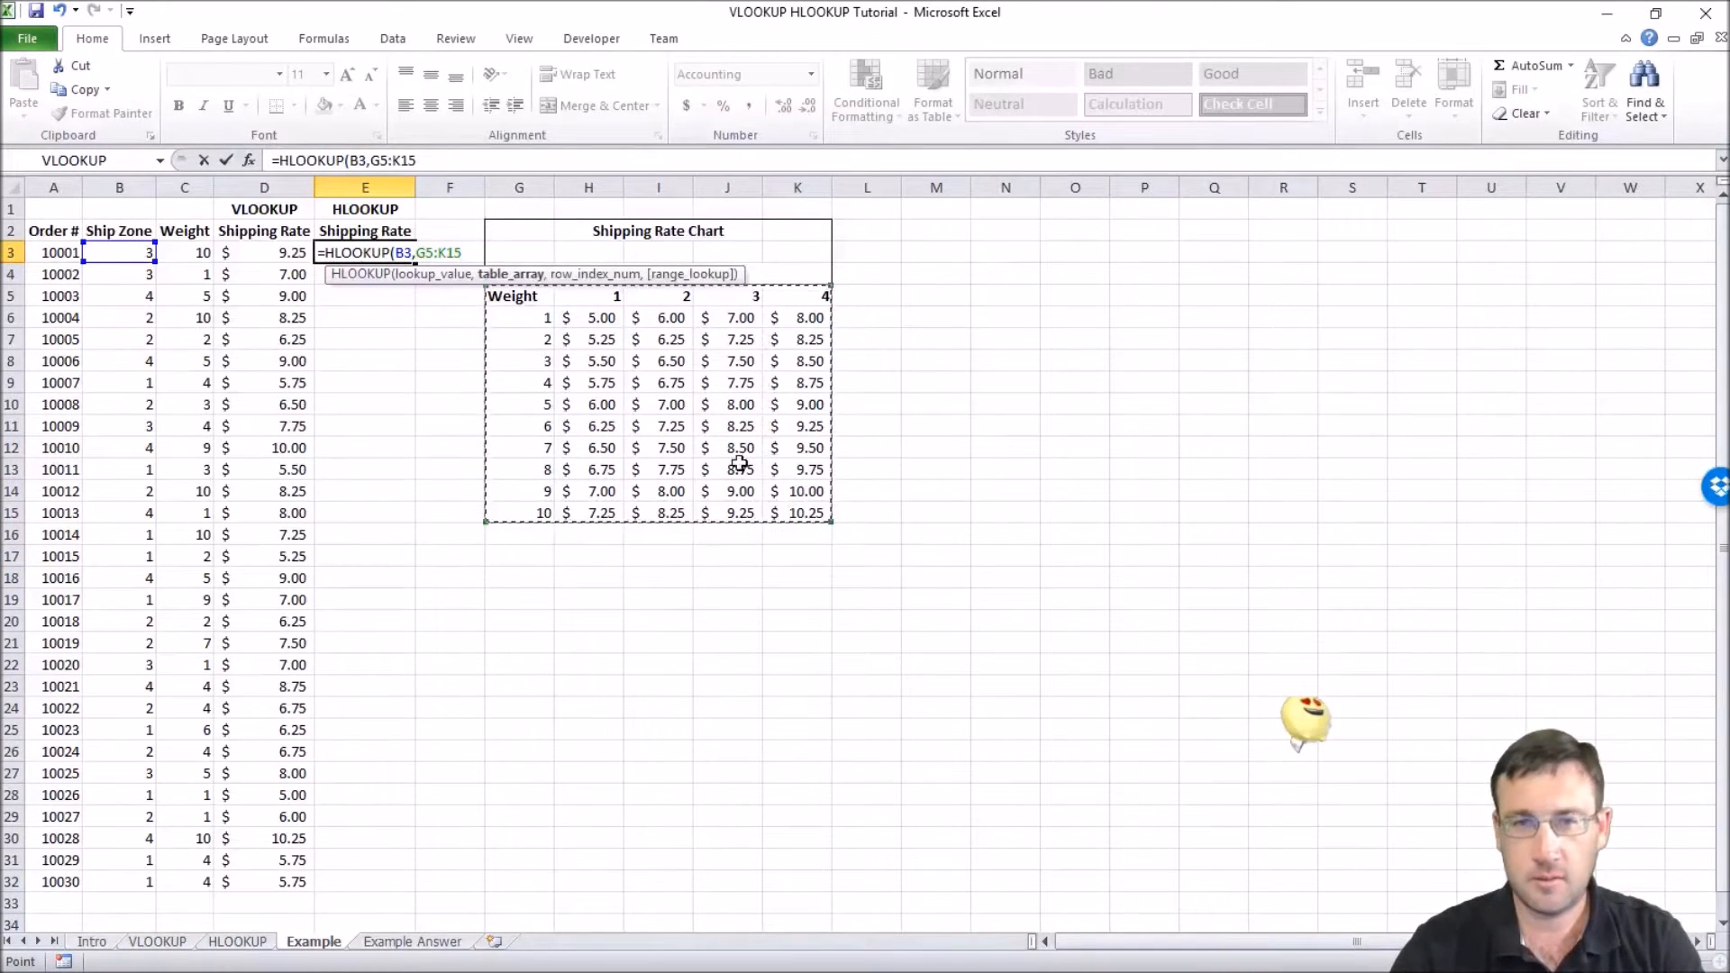
click(372, 160)
text($)
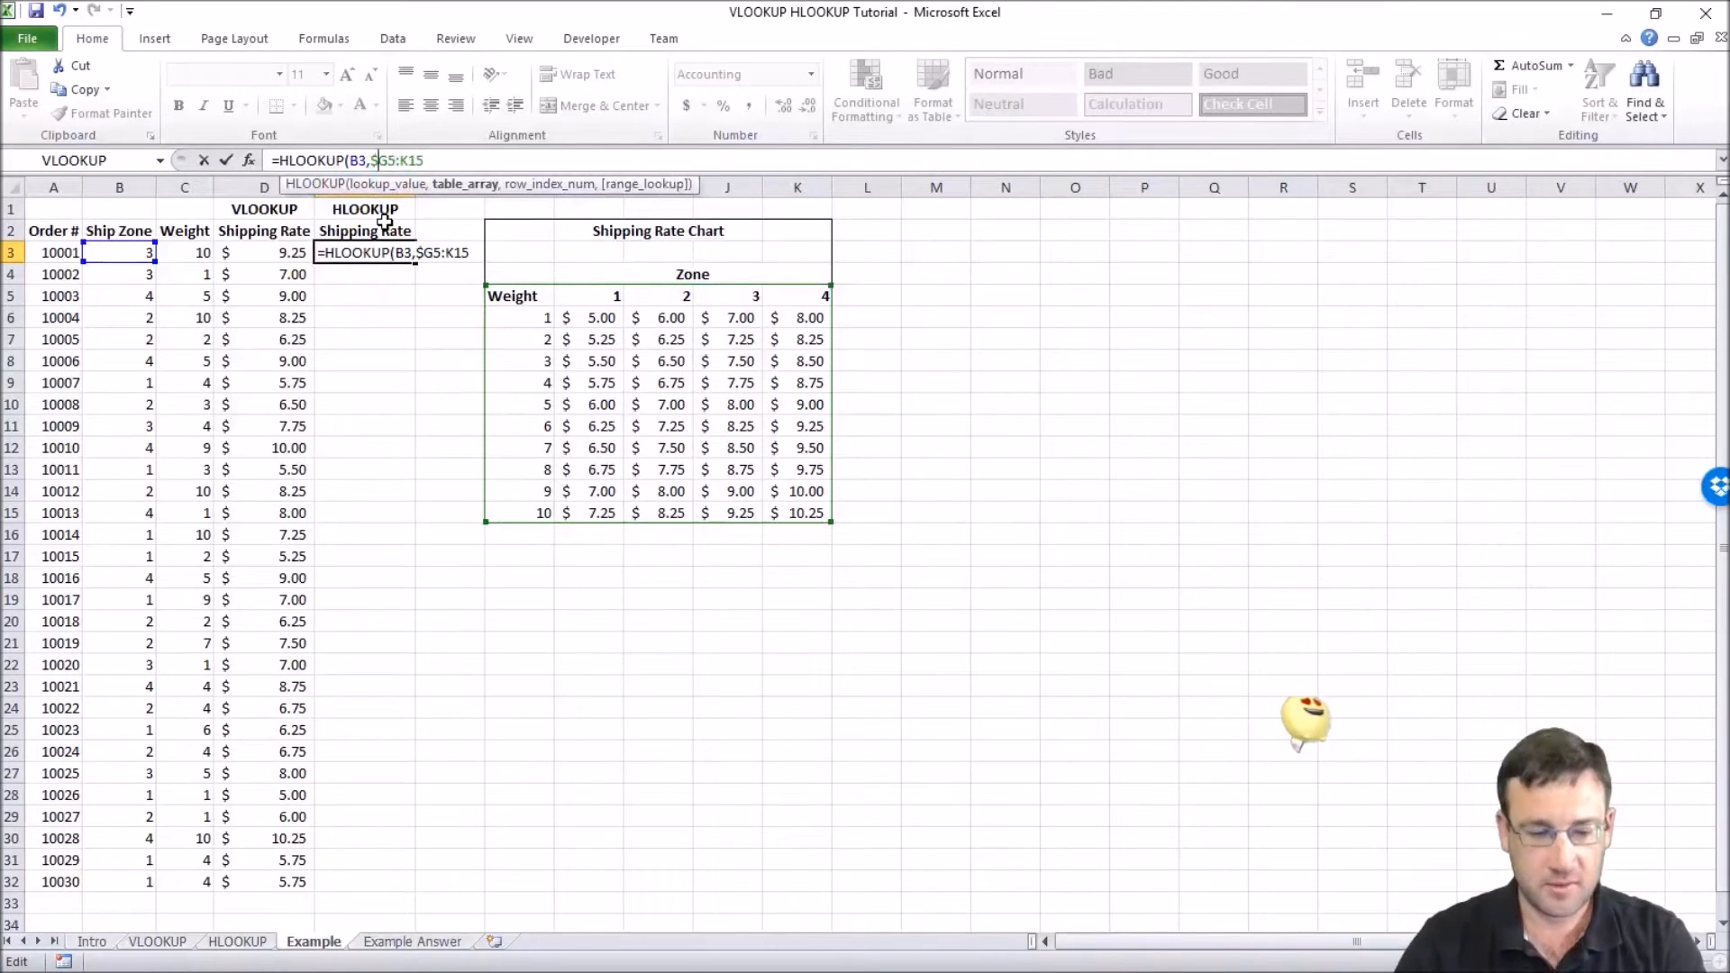
key(Right)
text($)
key(Right)
text($)
key(Right)
text($15)
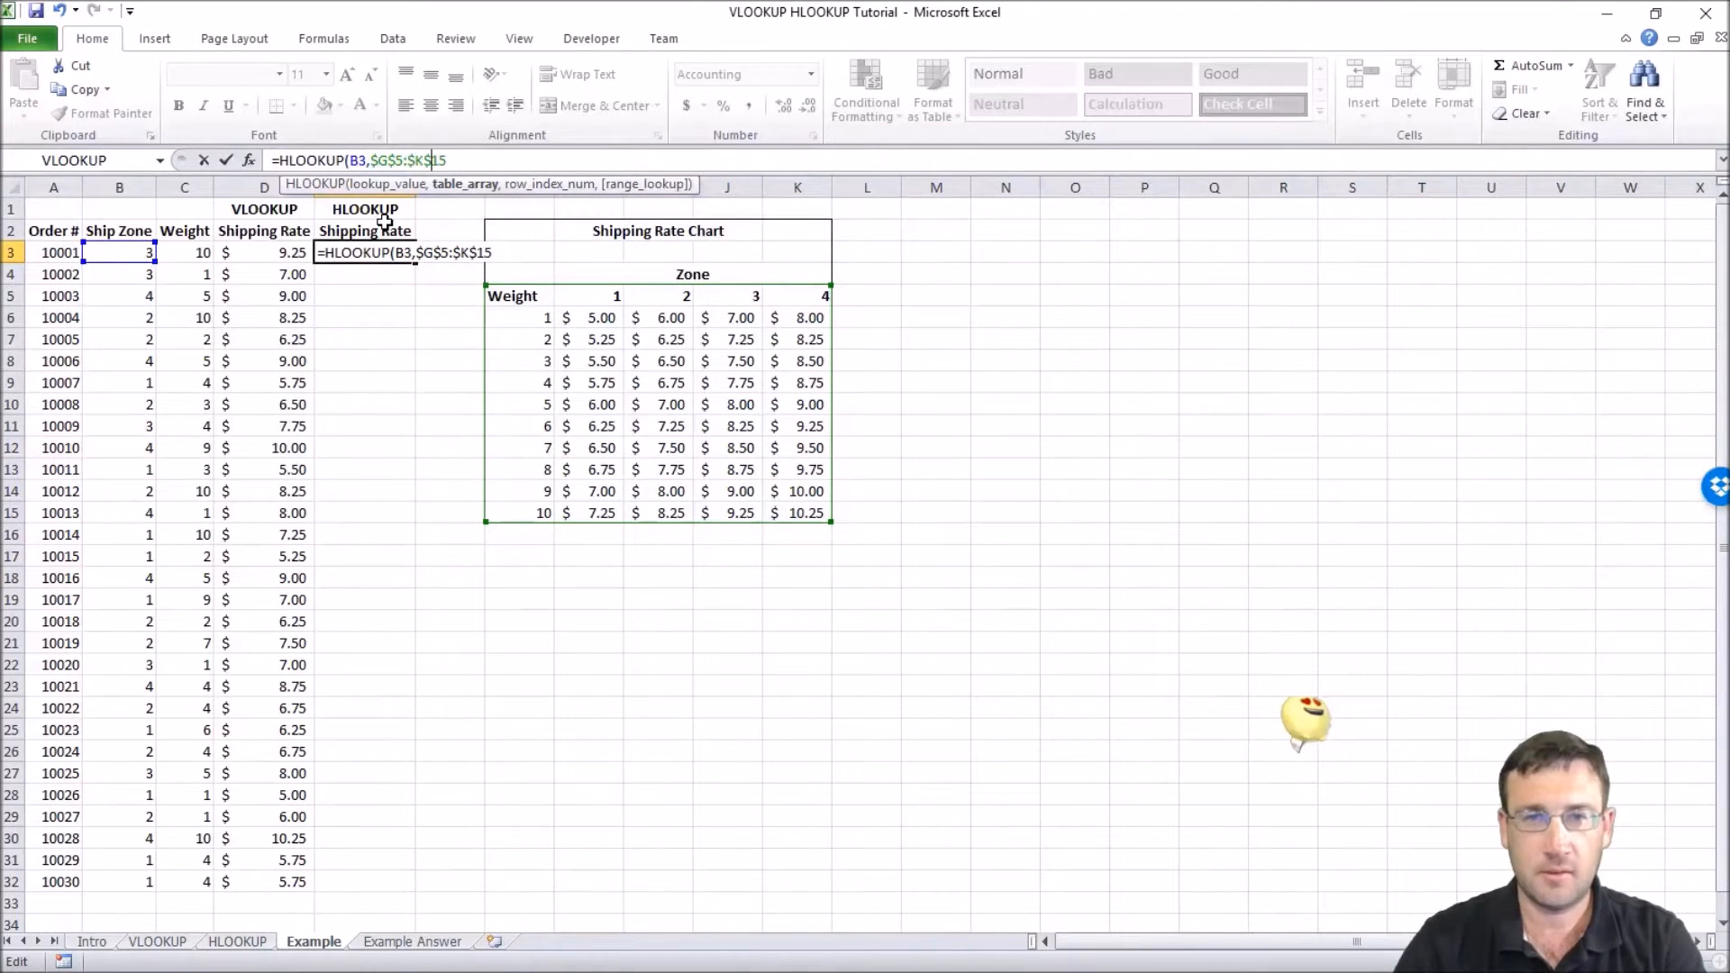
text(,)
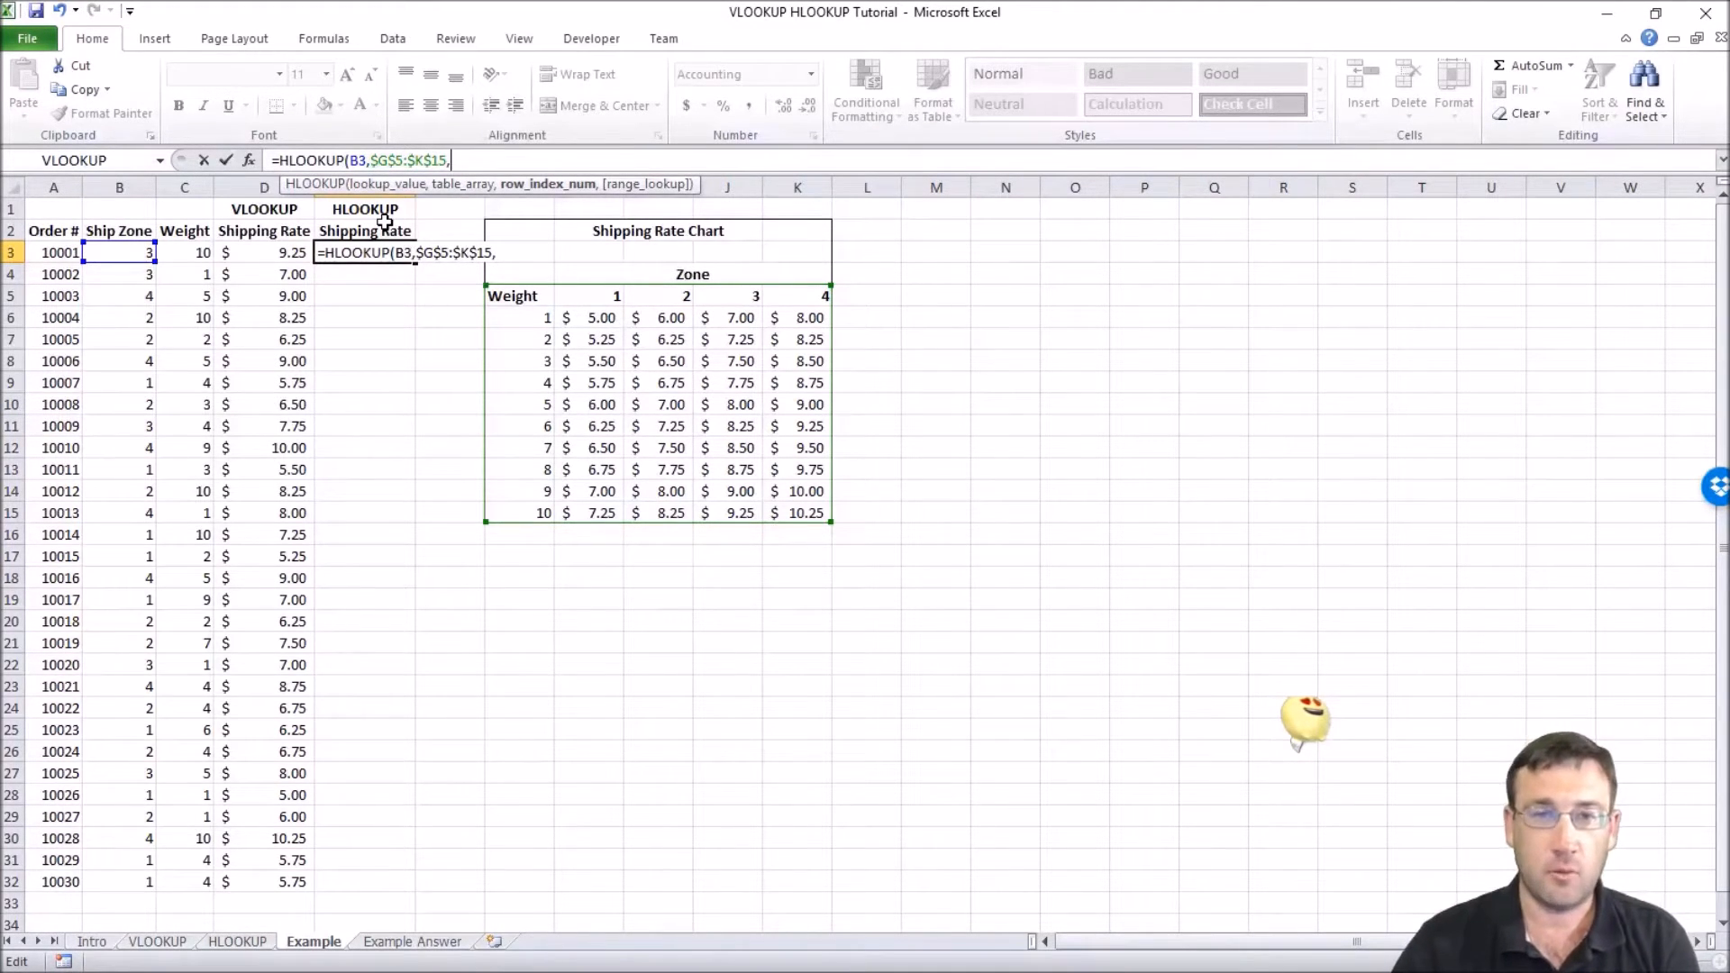
- Complete the E3 HLOOKUP with C3+1 as the row index and FALSE for an exact match
click(193, 253)
text(+1)
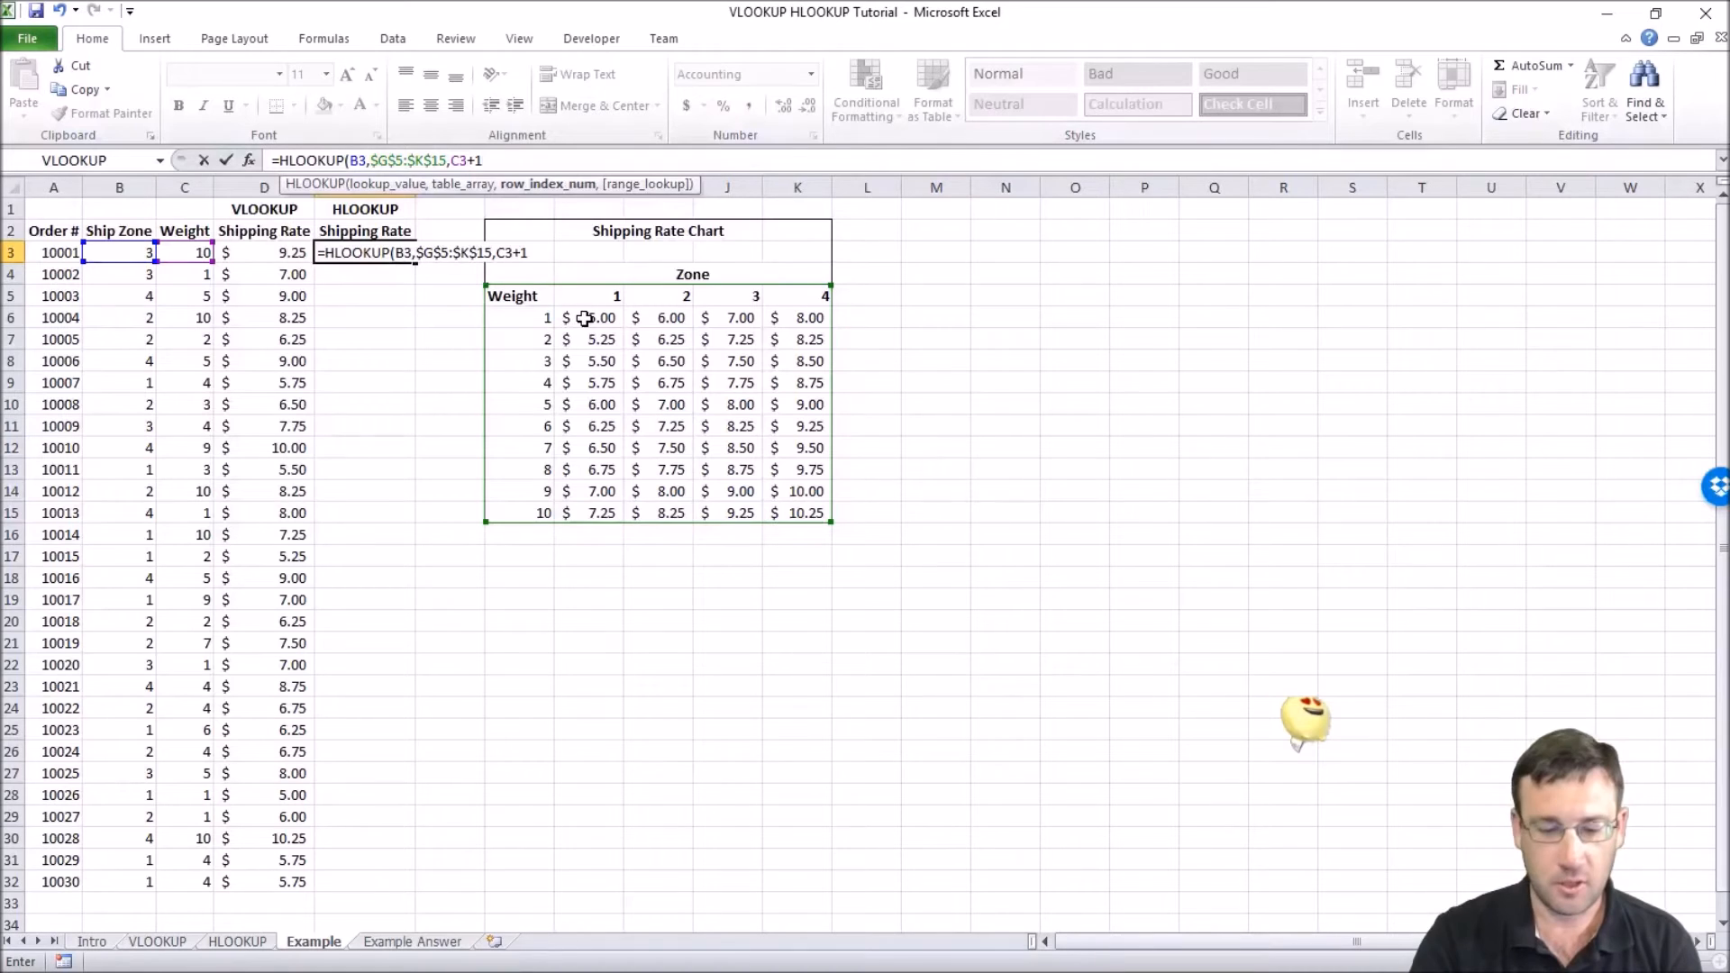
text(,FALAS)
key(BackSpace)
key(BackSpace)
text(SE))
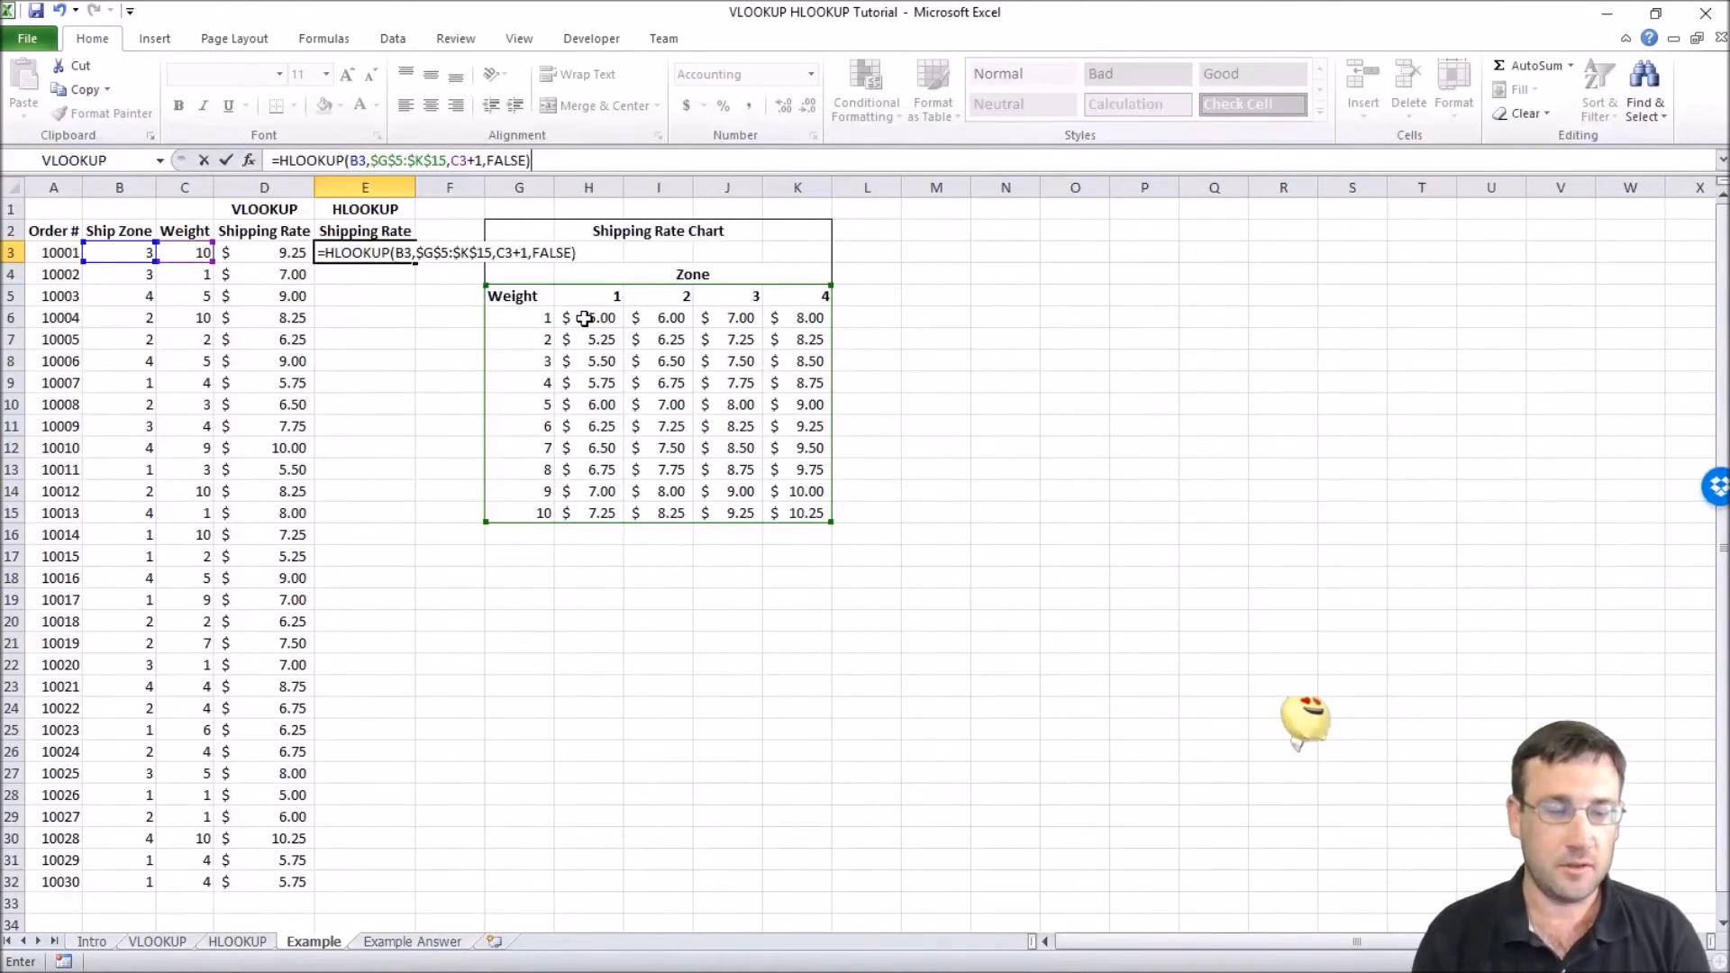
key(Return)
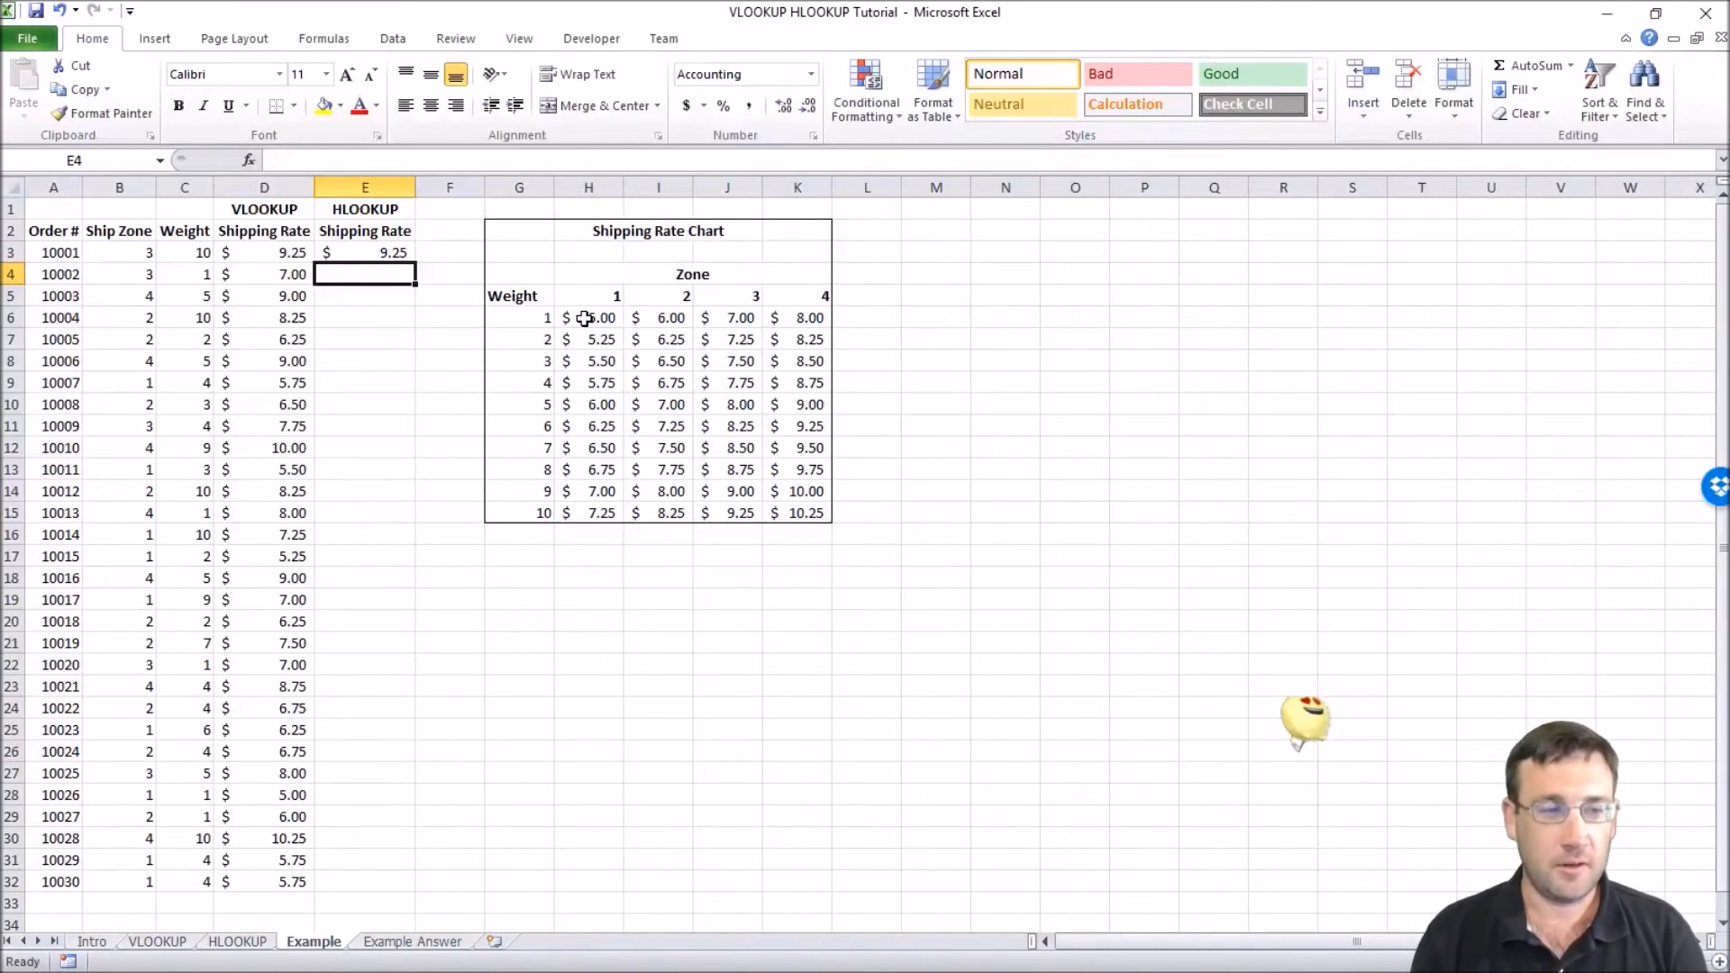
- Copy the HLOOKUP formula from E3 down through E32
key(Up)
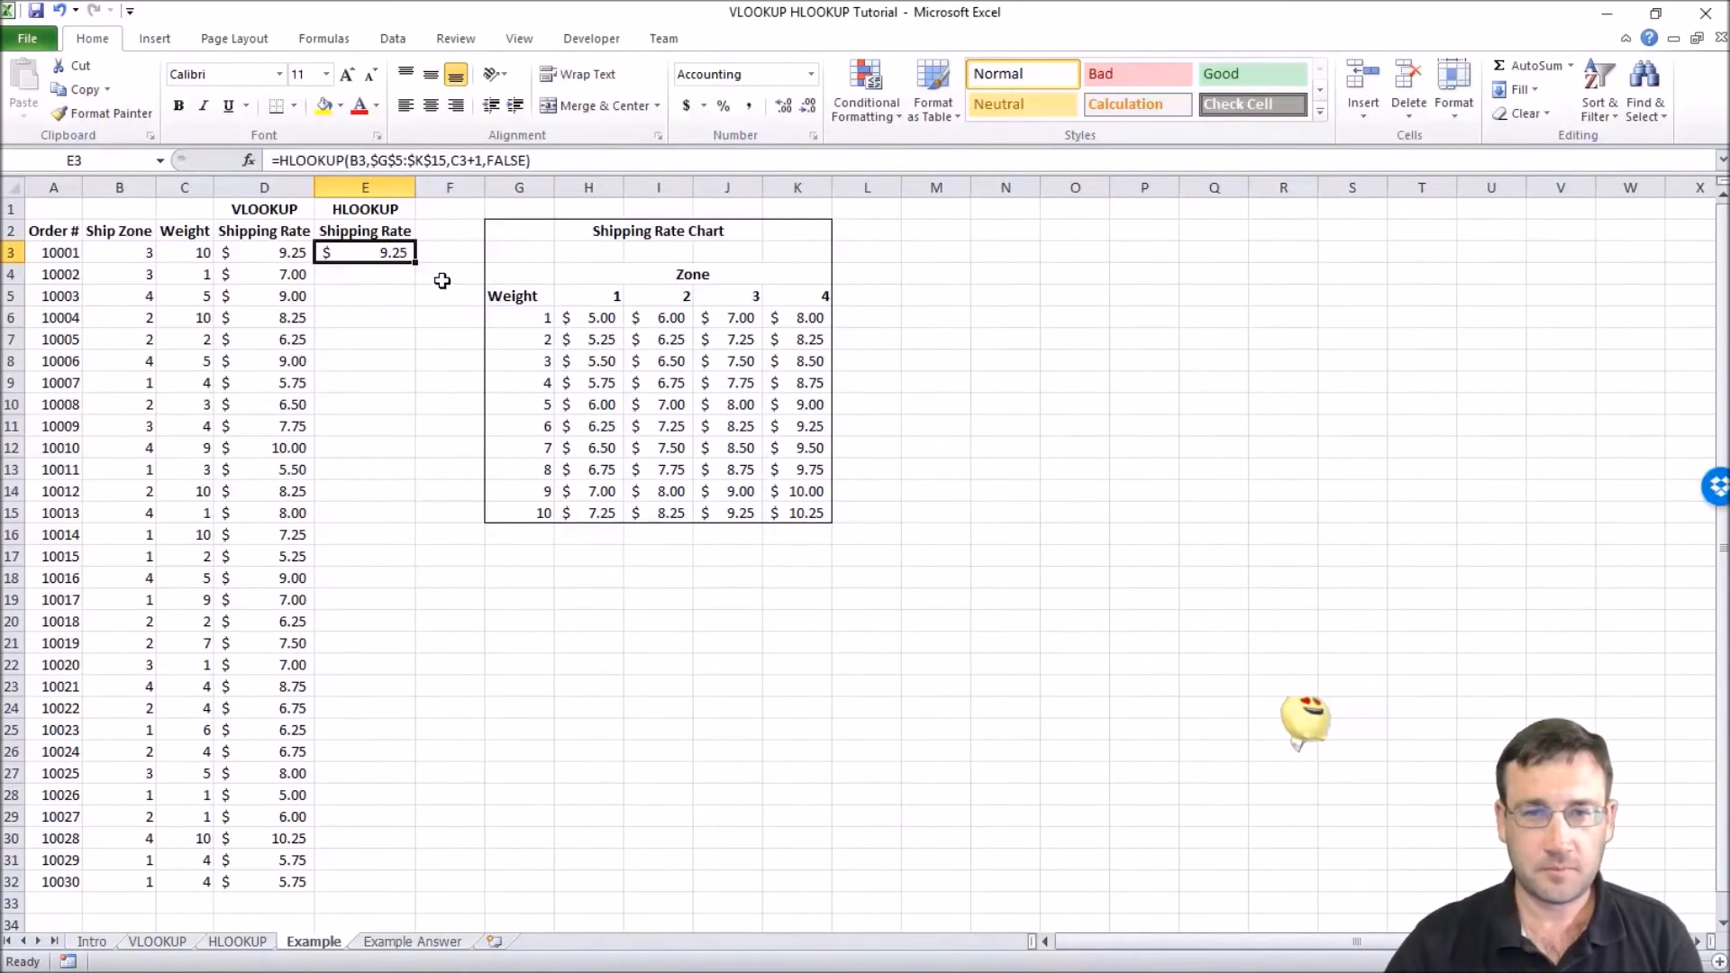
drag(424, 264, 397, 895)
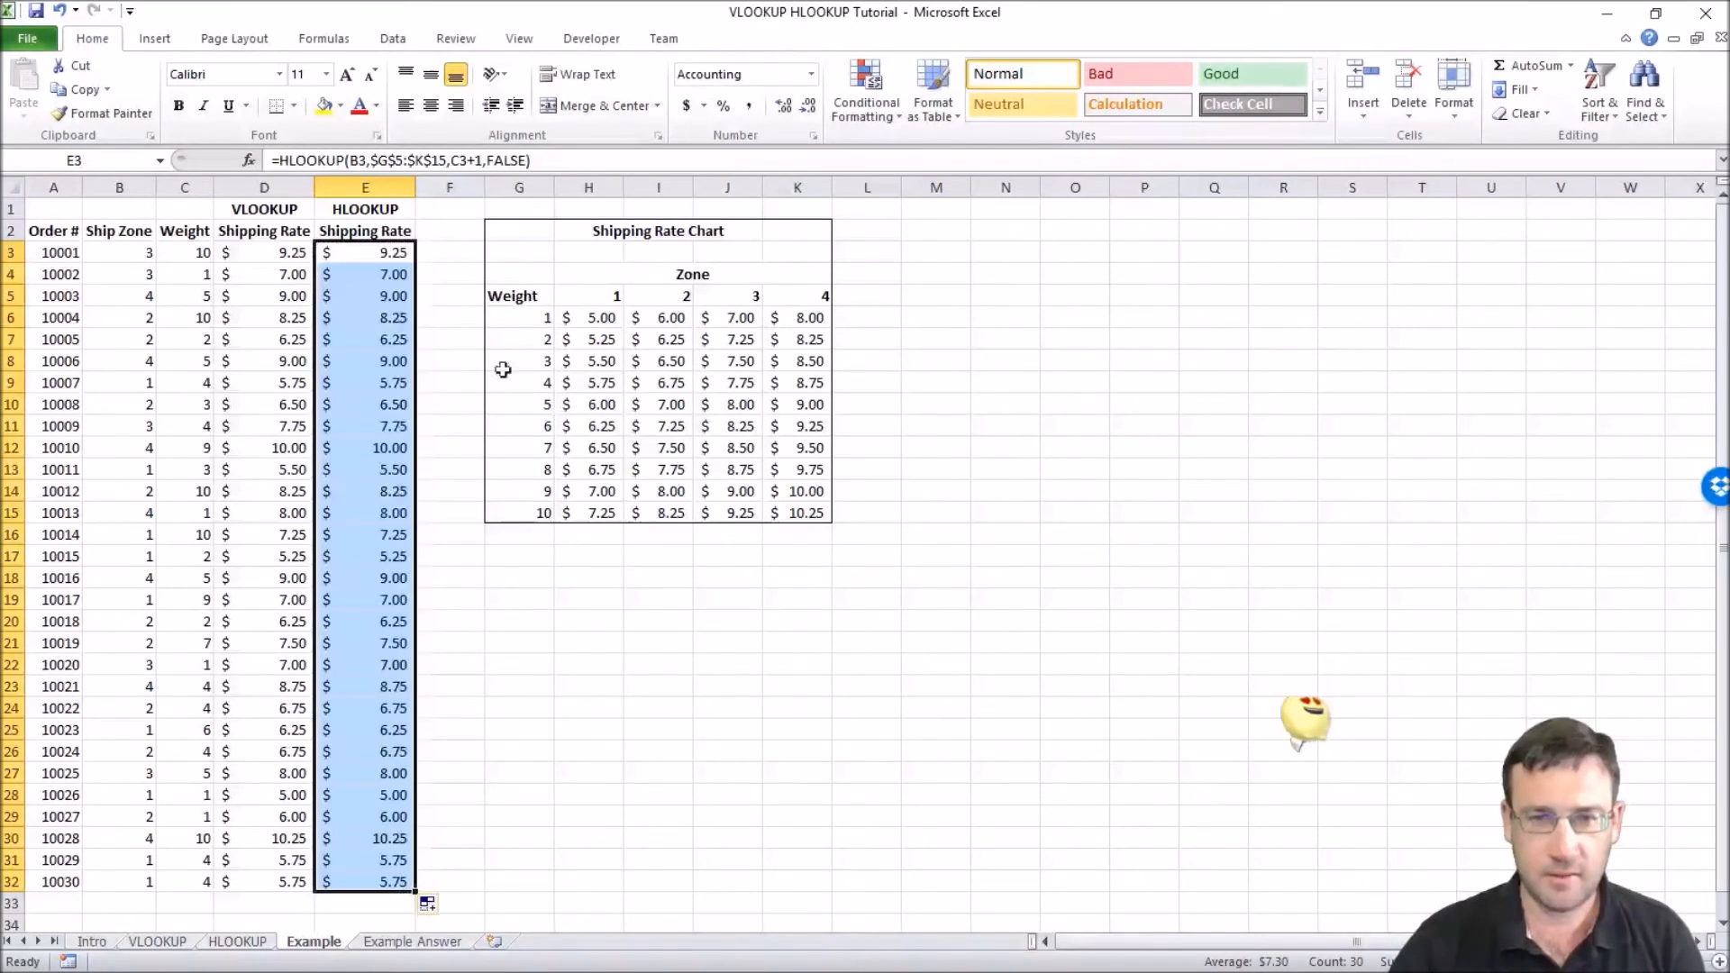
- Compare the HLOOKUP rates in column E with the VLOOKUP rates in column D, row by row down to row 30
click(302, 278)
key(Right)
key(Down)
key(Down)
key(Down)
key(Down)
key(Down)
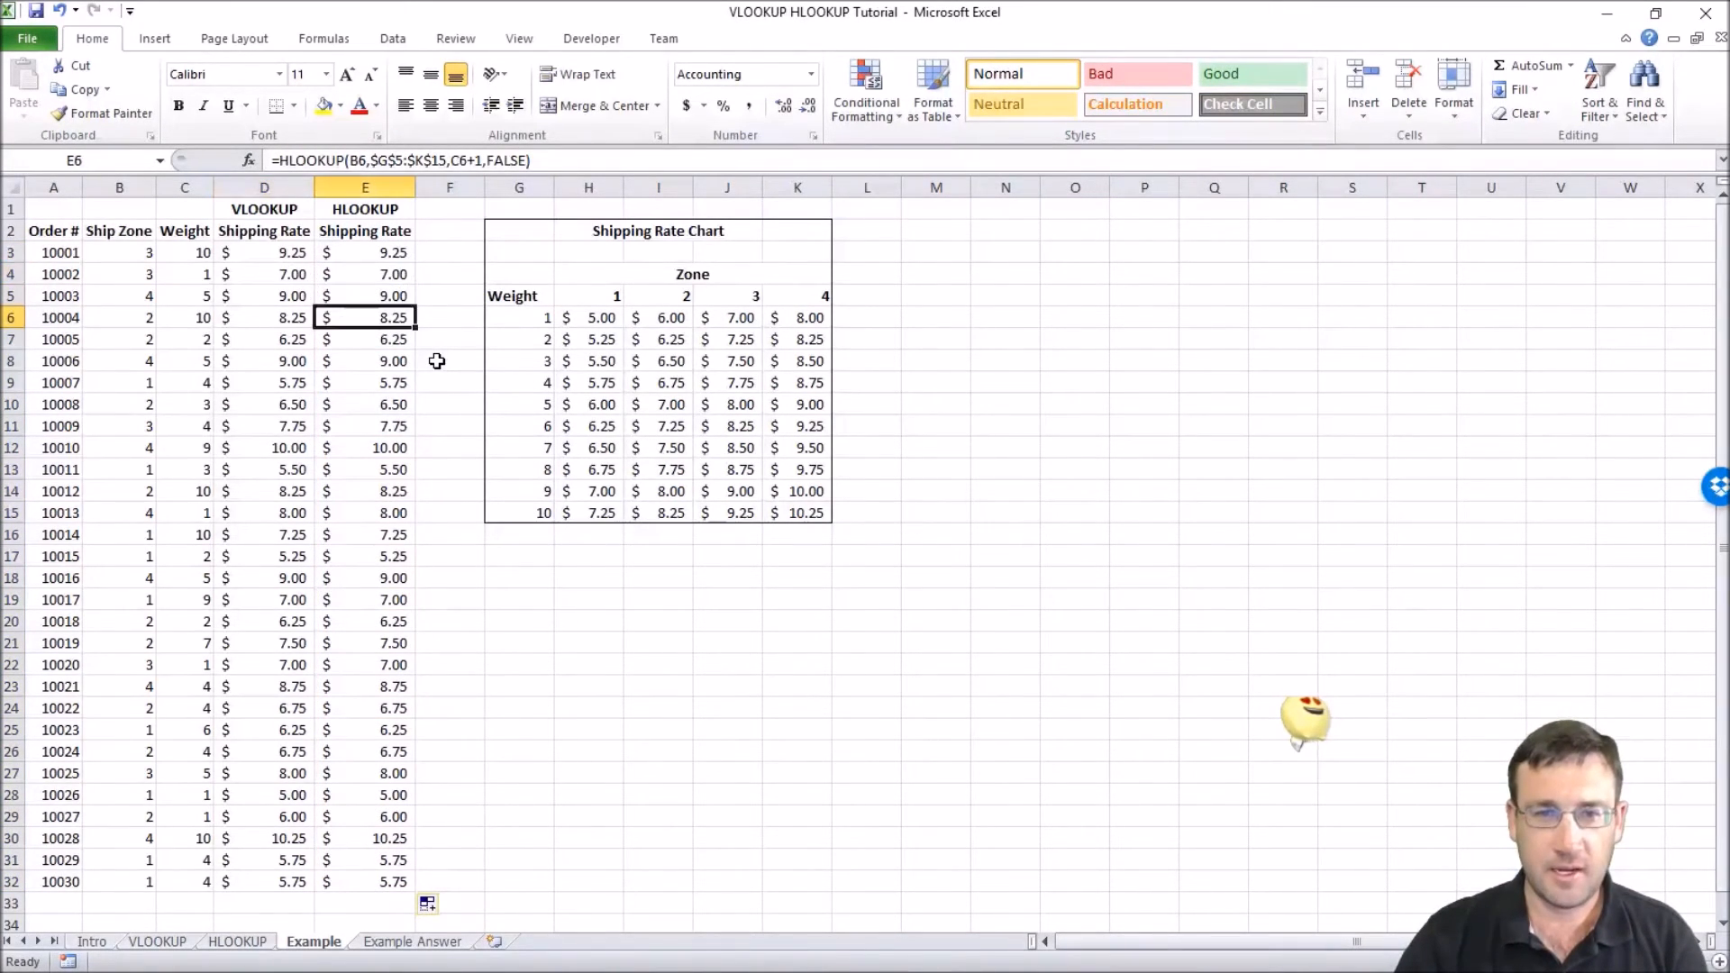
key(Down)
key(Down)
key(Down)
key(Down)
key(Down)
key(Down)
key(Down)
key(Down)
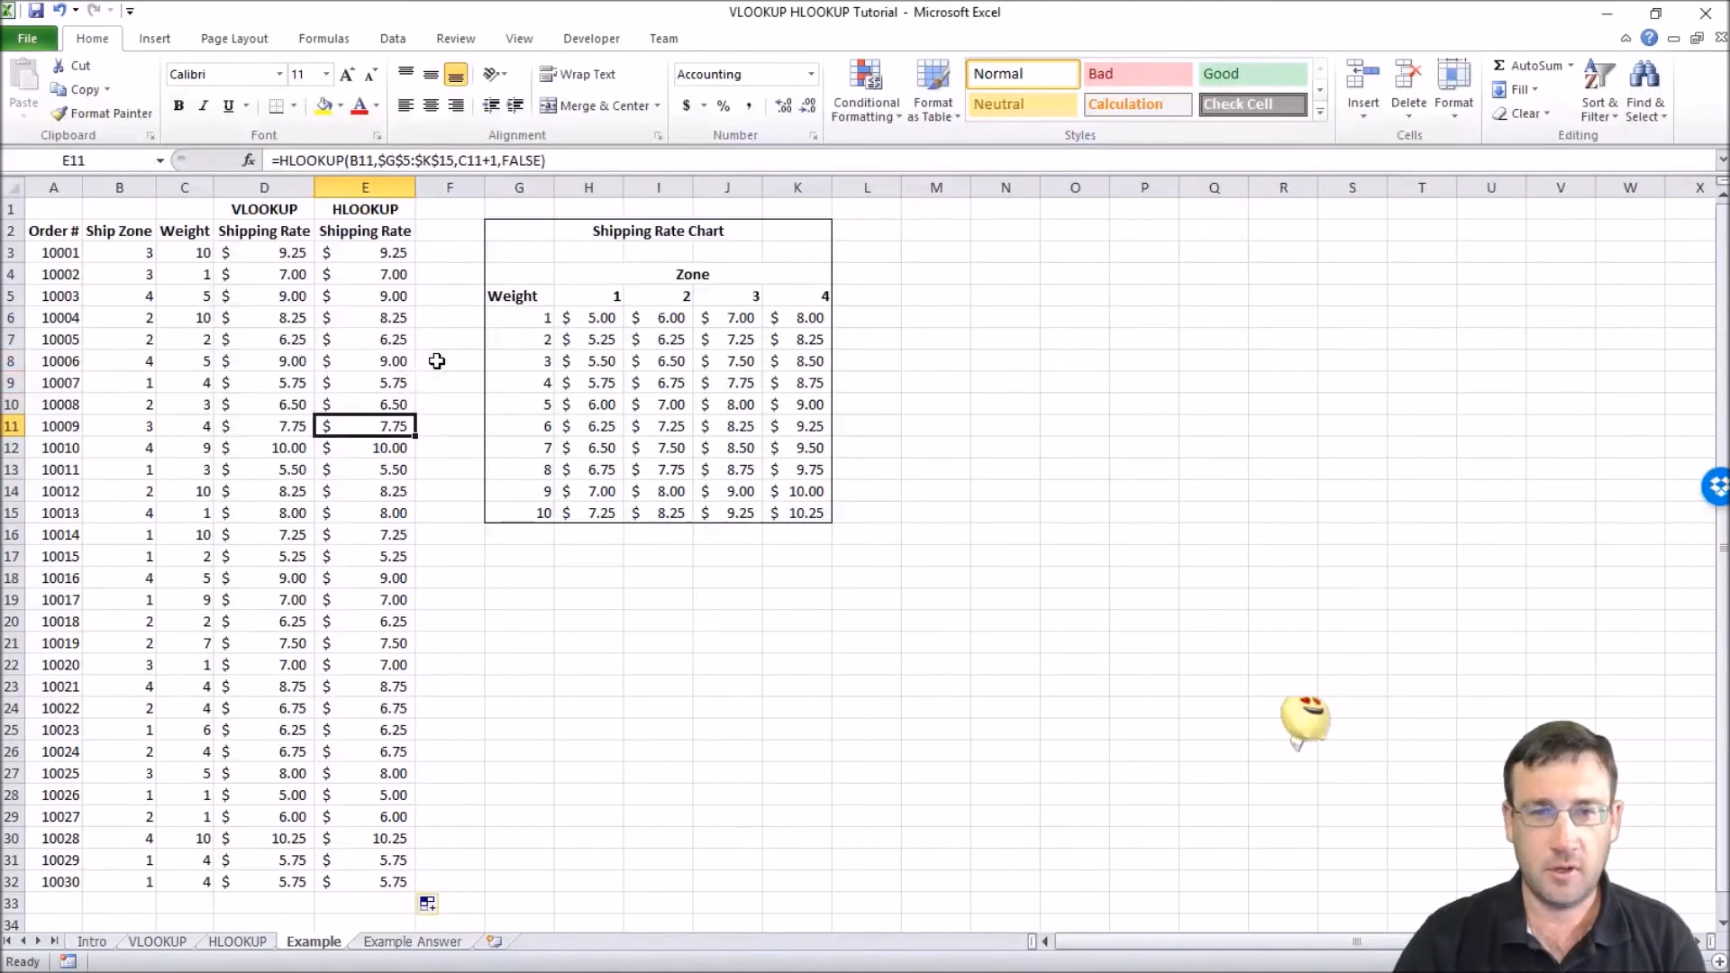
key(Down)
key(Down)
key(Down)
key(Down)
key(Down)
key(Down)
key(Down)
key(Down)
key(Down)
key(Down)
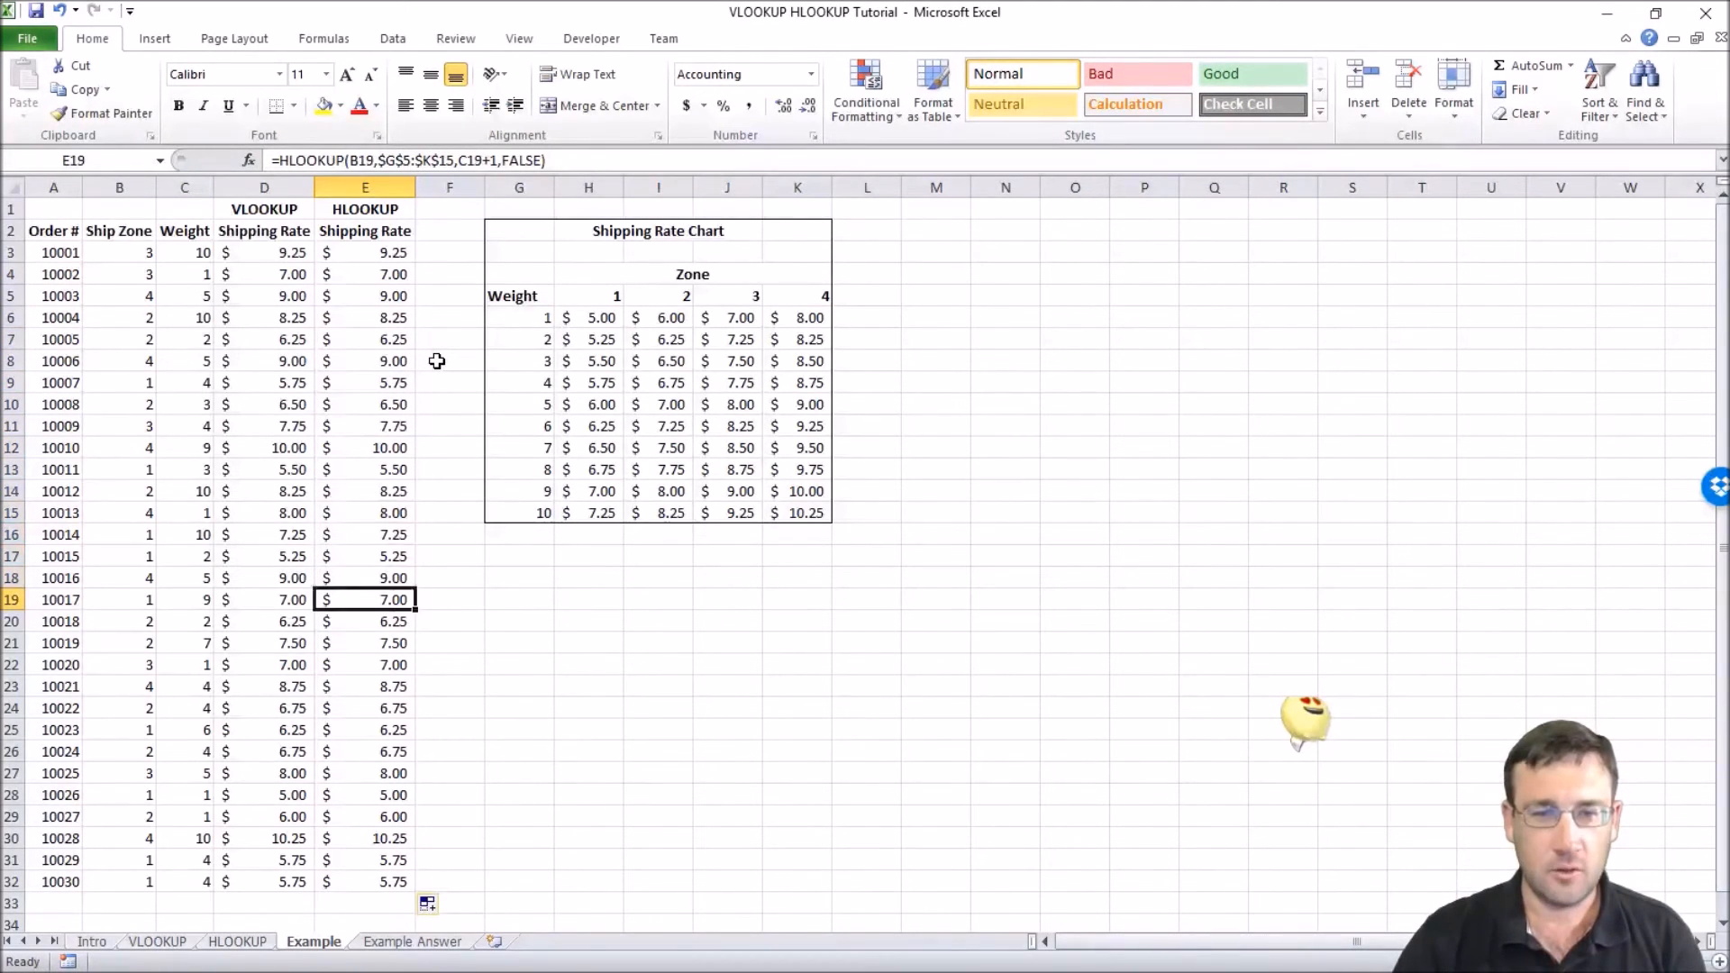
key(Down)
key(Down)
key(Down)
key(Down)
key(Down)
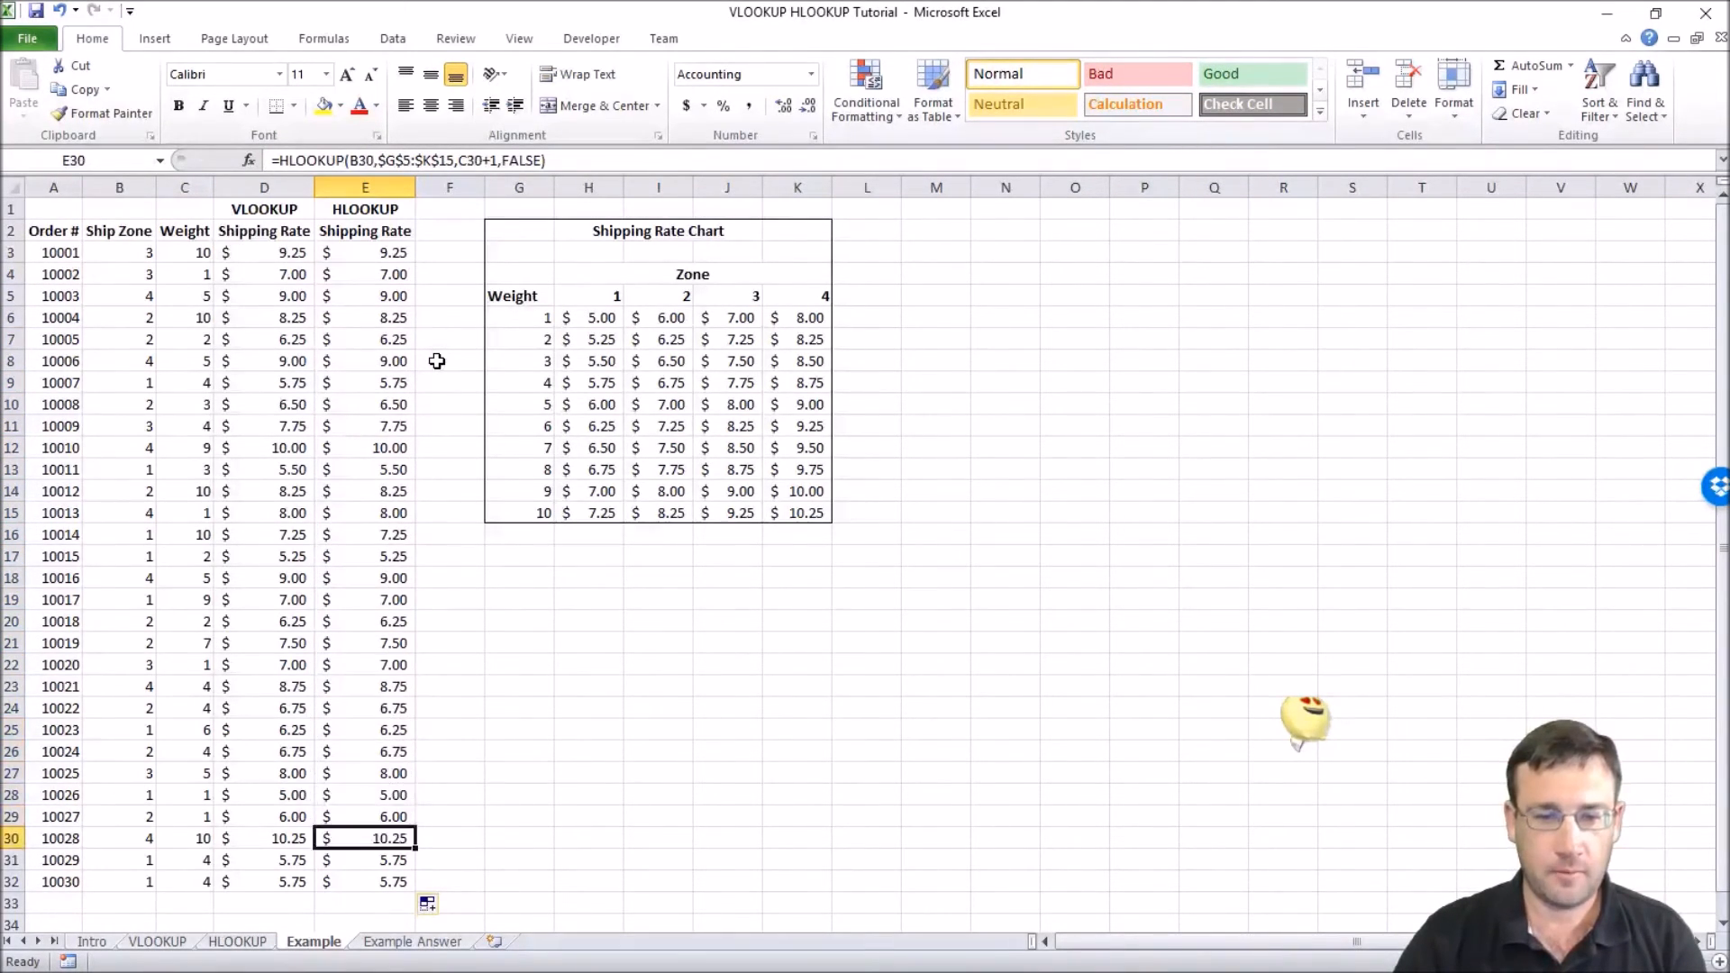